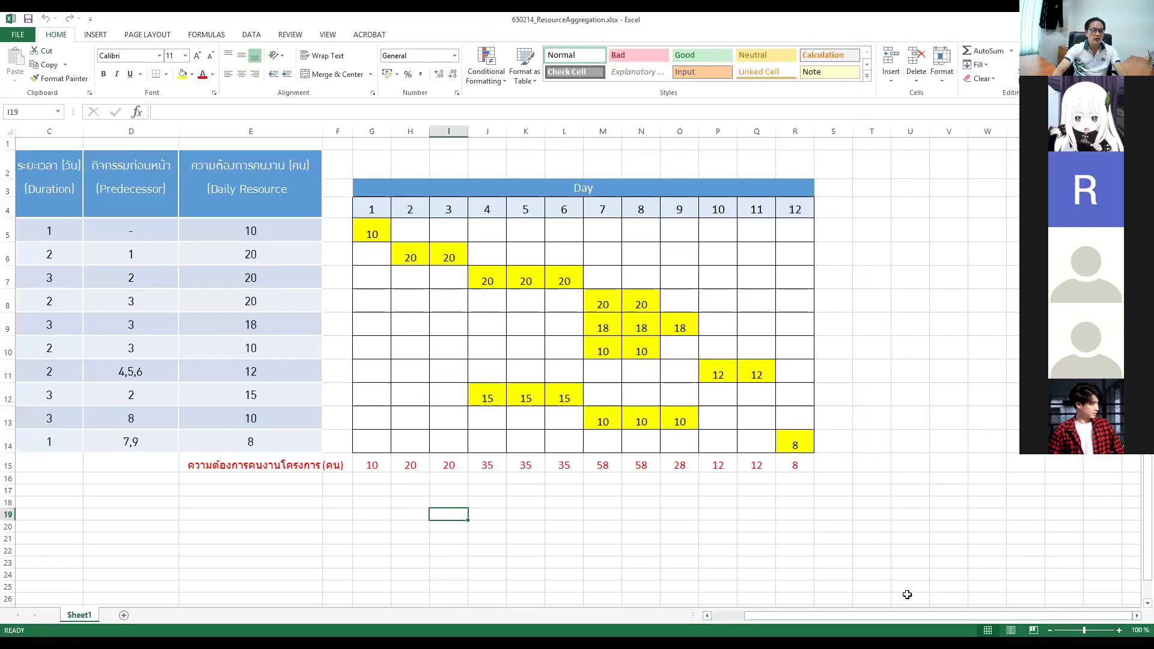
- Add a new worksheet and paste the copied activity table into it starting at cell A2
left_click_drag(919, 617, 871, 617)
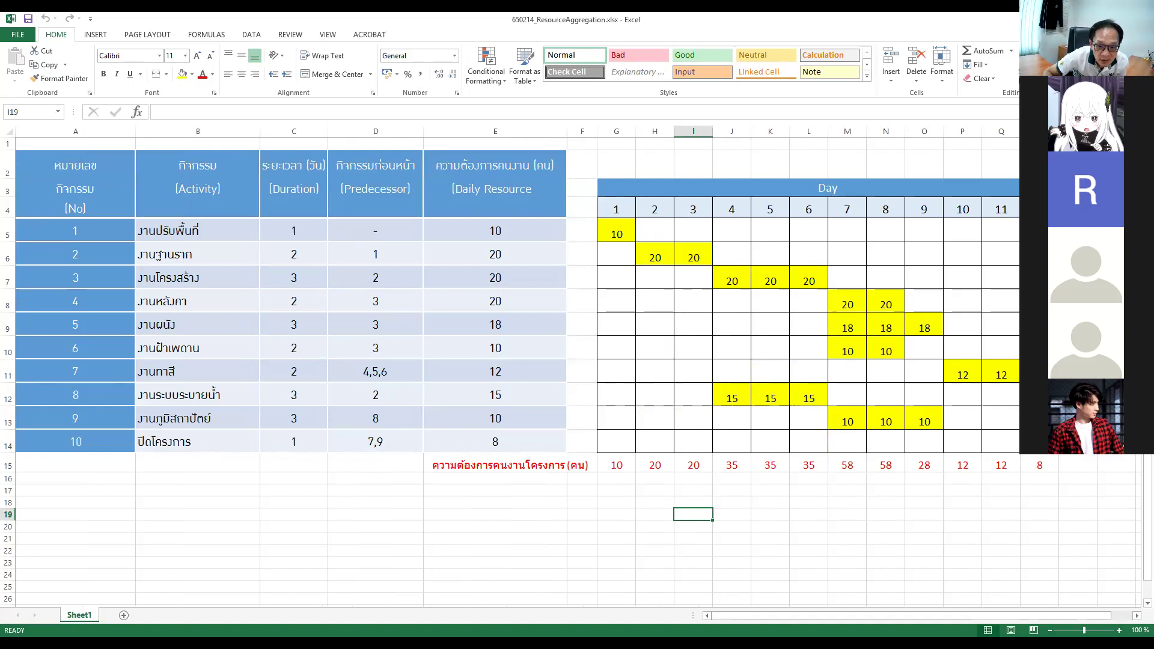
left_click(125, 616)
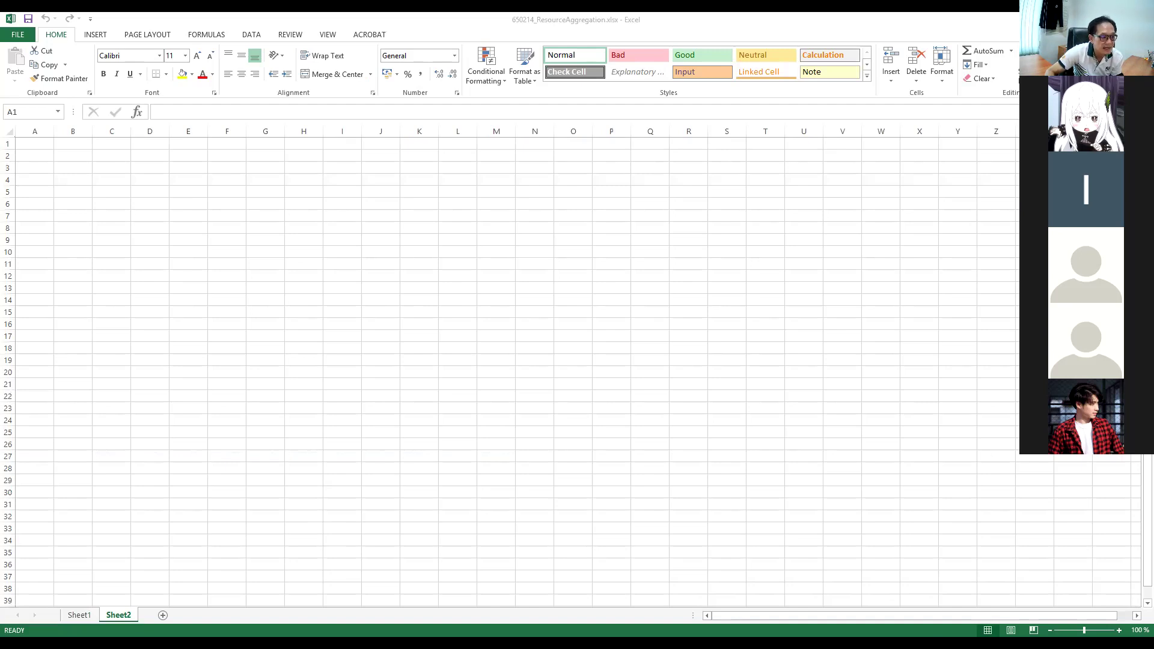
left_click(38, 157)
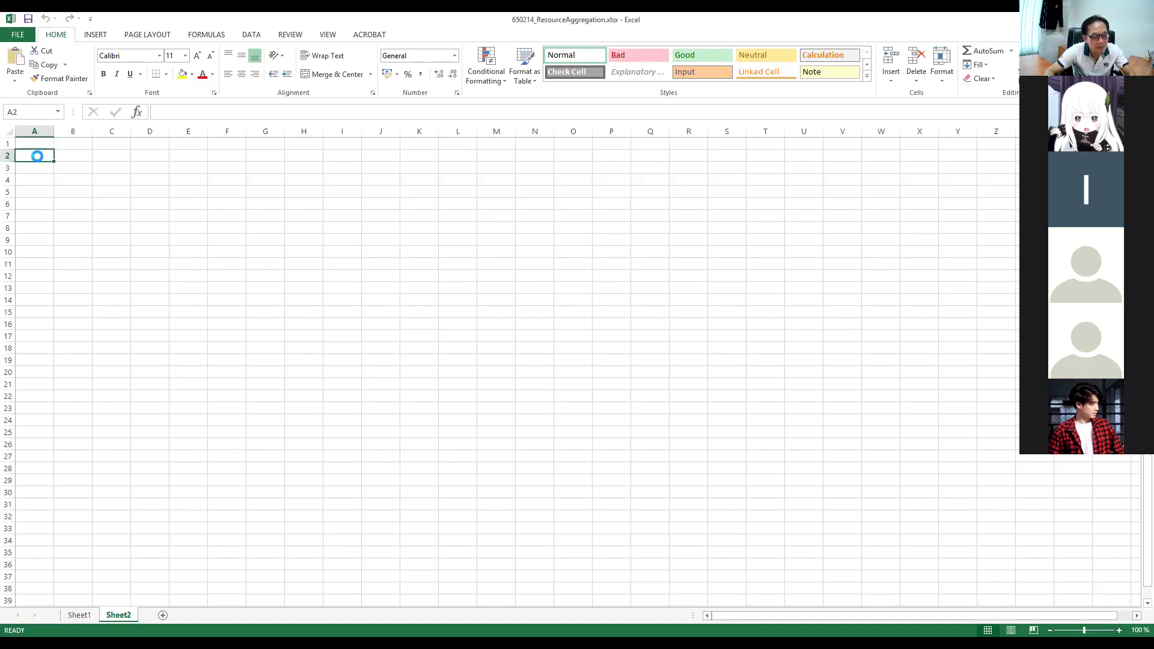
key("ctrl+v")
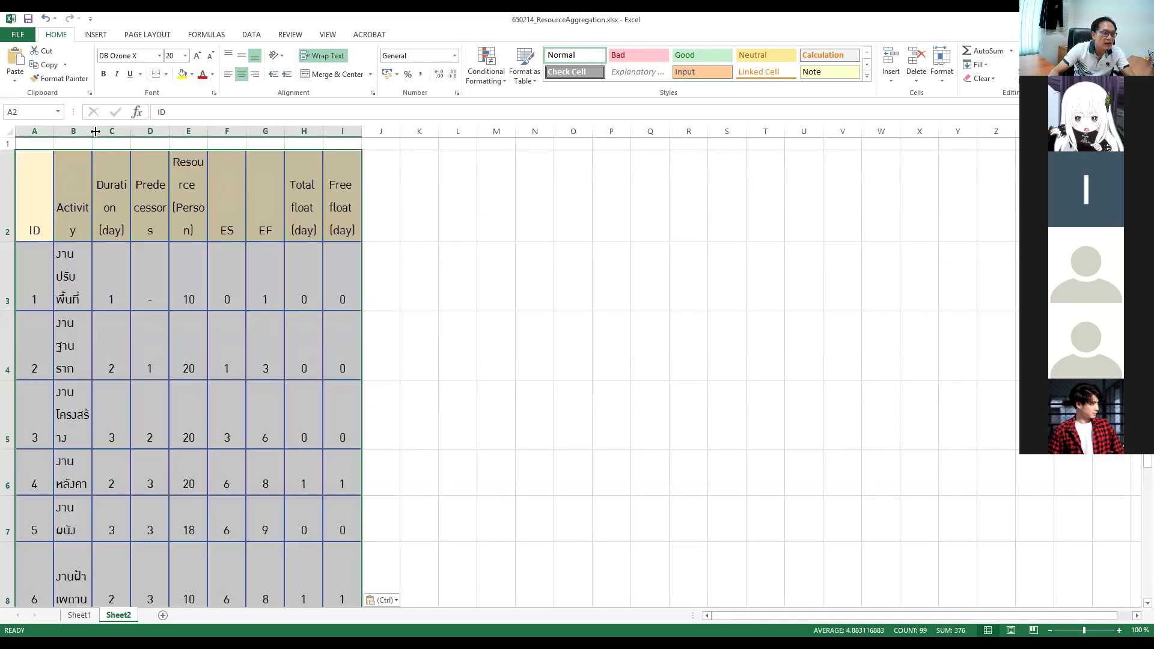
- Widen the Activity column and the columns from Predecessors to Total float so their entries fit
left_click_drag(96, 131, 136, 151)
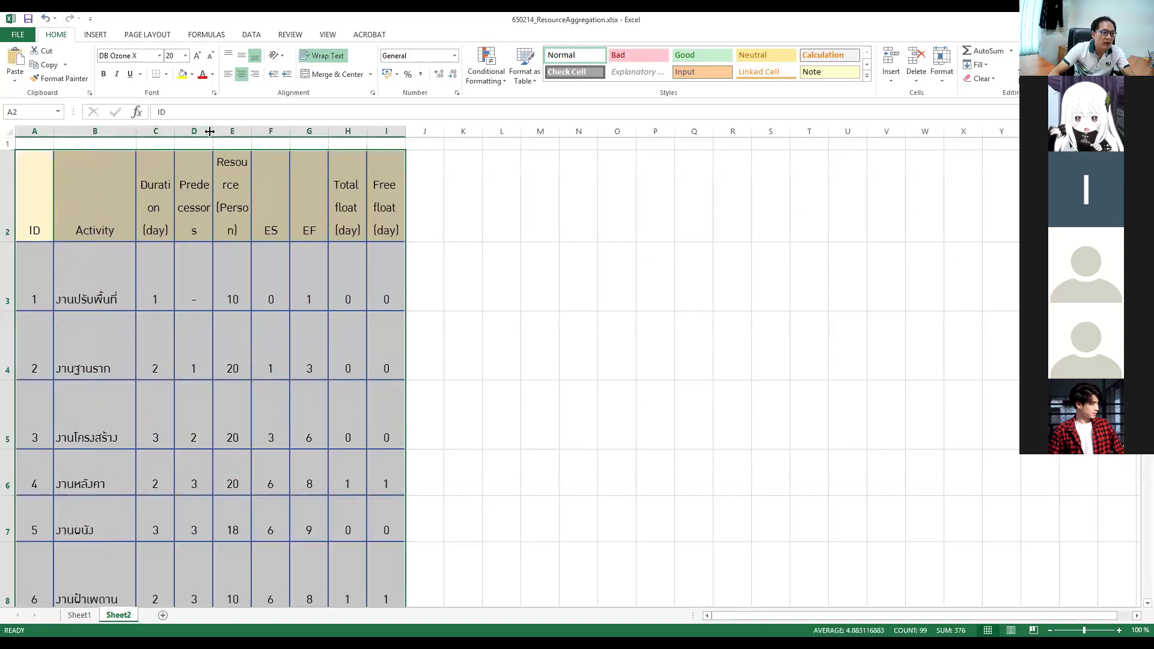
left_click_drag(213, 131, 476, 156)
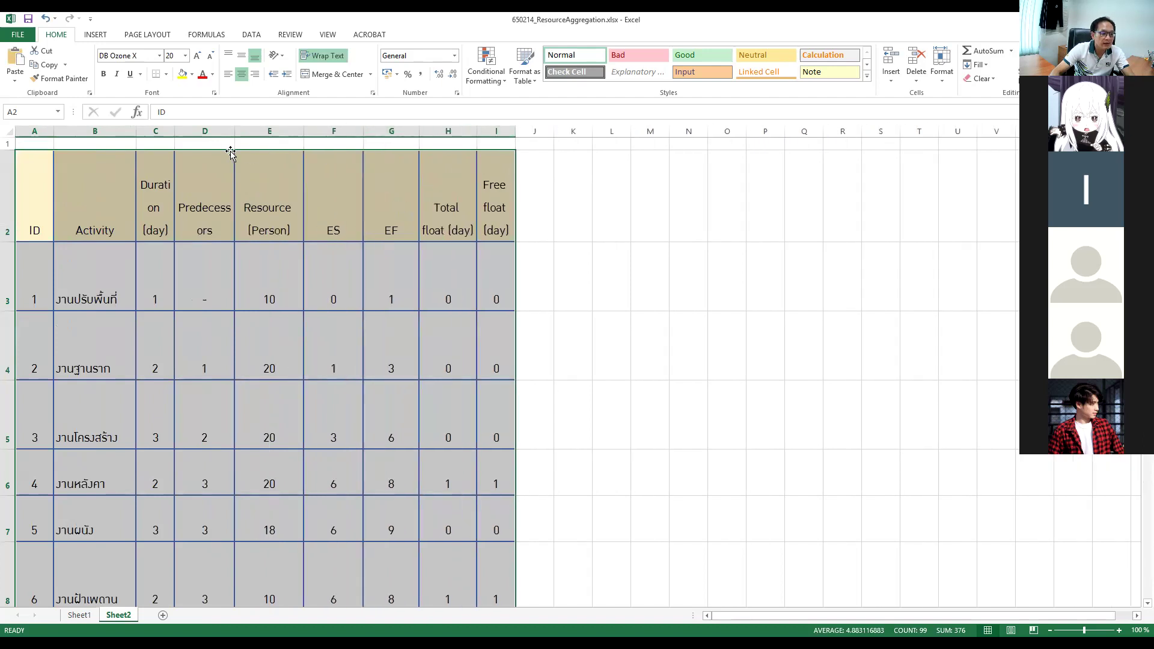
double_click(235, 132)
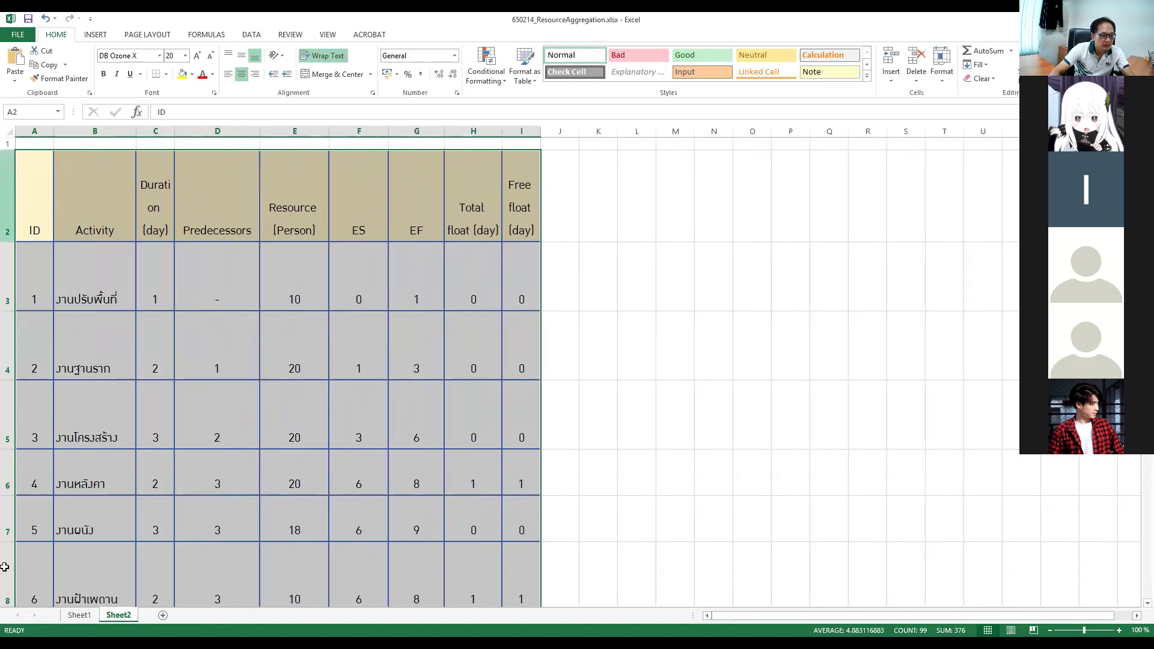
- Auto-fit the row heights of the whole pasted table
scroll(12, 394, "down", 2)
key("shift+space")
double_click(12, 392)
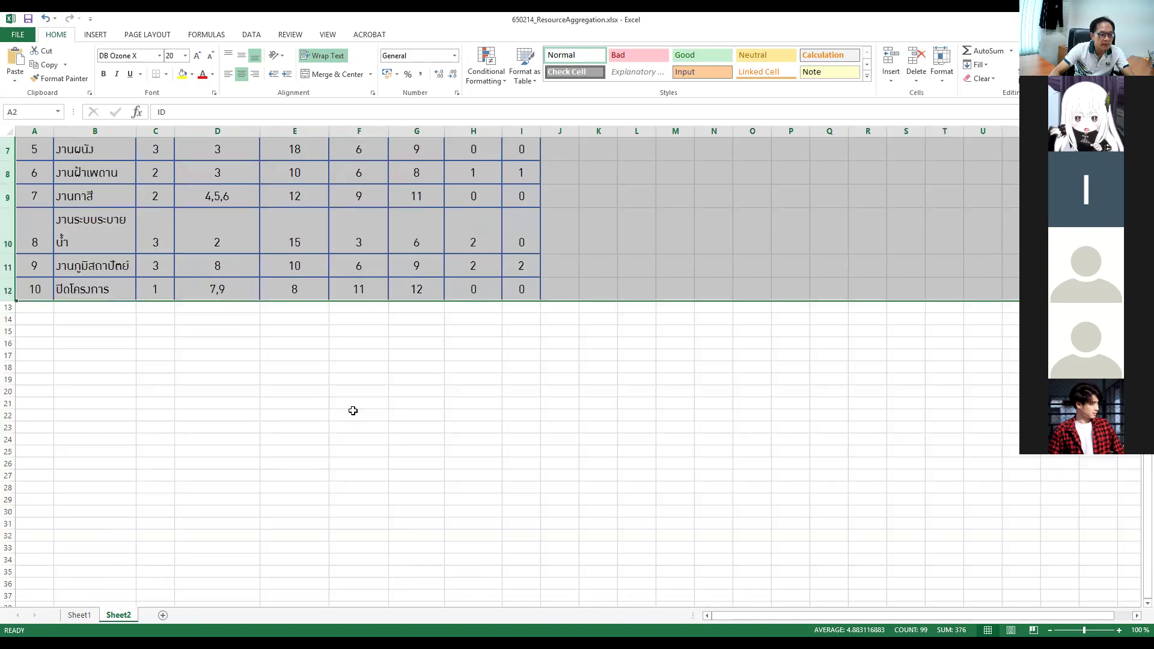
left_click(353, 412)
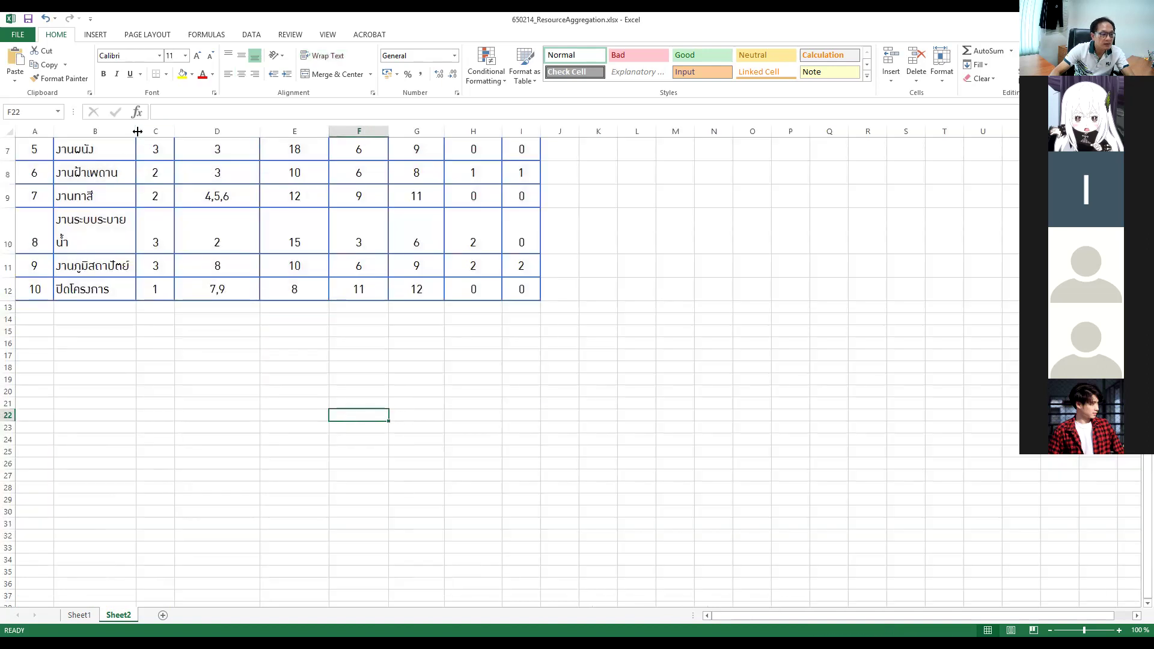
- Widen the Activity column to fit its longest name on one line and auto-fit the heights of rows 3 to 12
left_click_drag(136, 131, 170, 144)
left_click(9, 283)
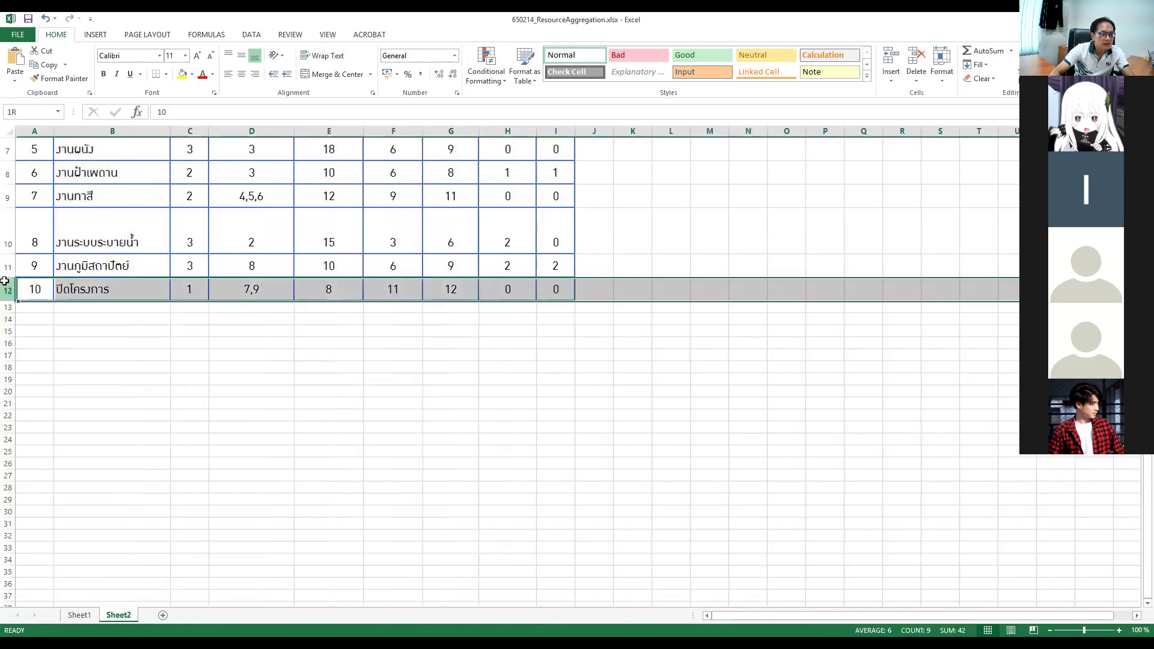
scroll(5, 229, "up", 2)
left_click(4, 229, "shift")
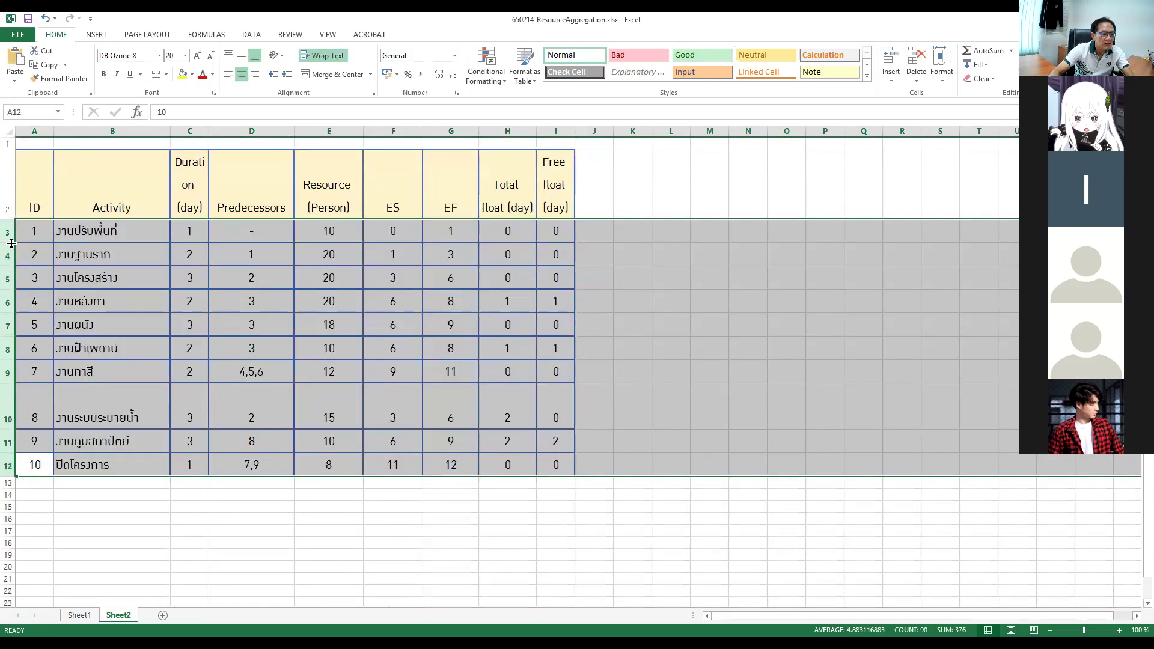
double_click(9, 242)
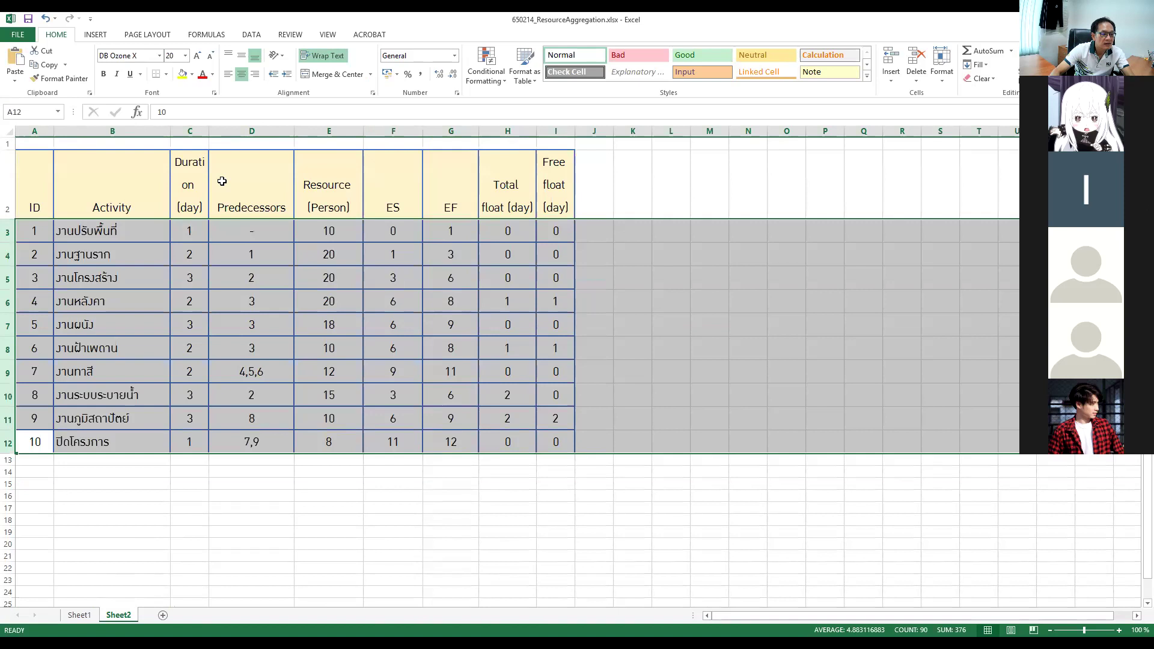
- Auto-fit the widths of the Duration and Free float columns and the height of the table's header row
double_click(209, 131)
double_click(601, 131)
double_click(8, 221)
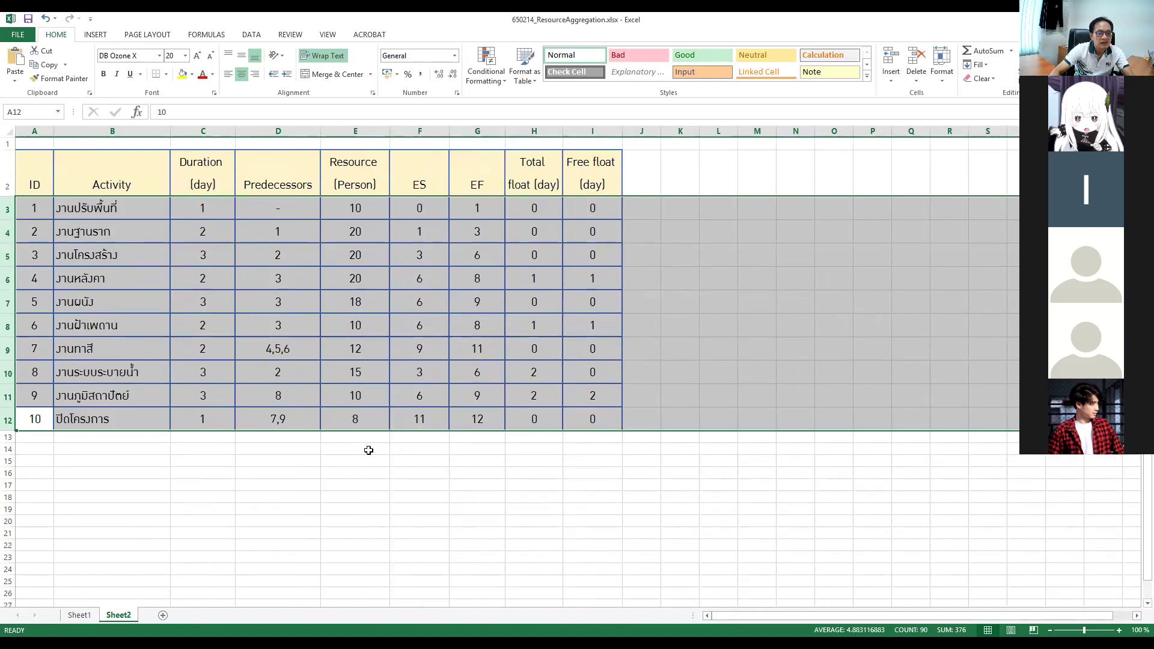
left_click(368, 448)
left_click(575, 508)
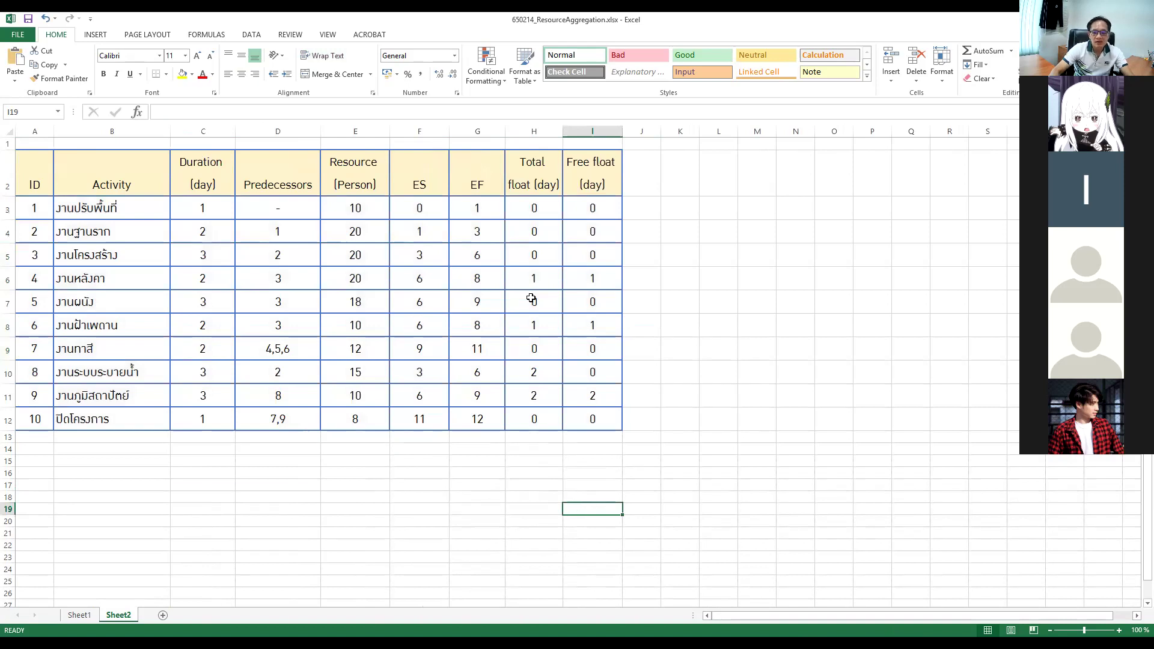
- Save the workbook and colour the text of the ES, EF and Total float columns red, headers included
left_click(27, 18)
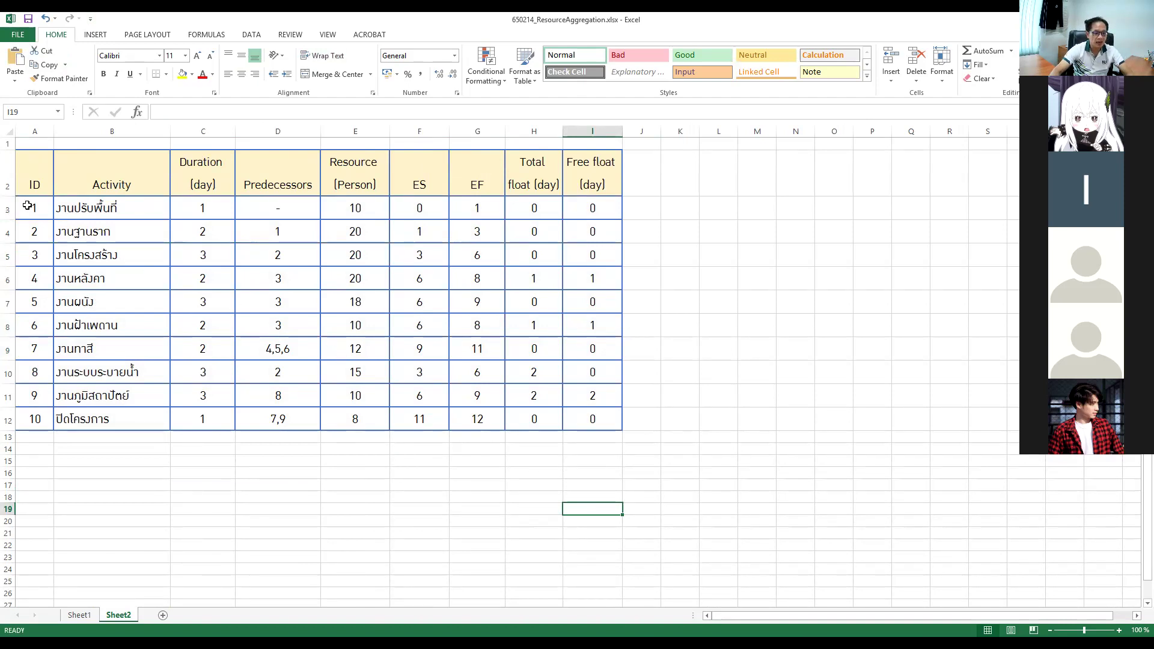
left_click_drag(407, 177, 477, 283)
left_click_drag(503, 360, 528, 423)
left_click(202, 74)
left_click(496, 176)
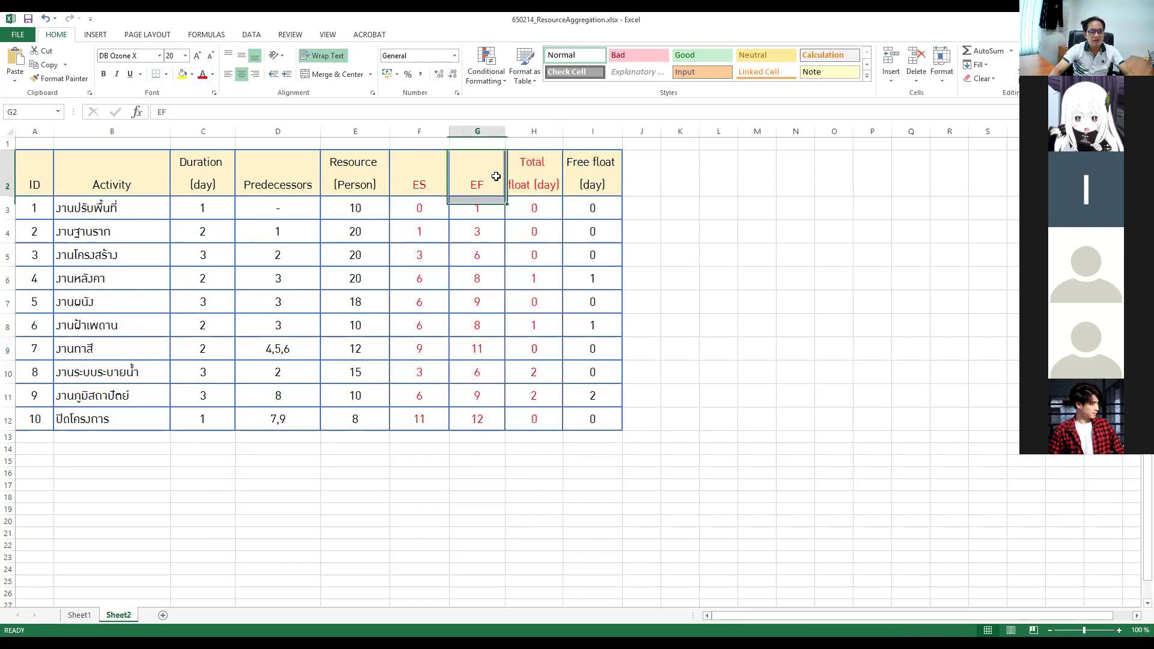
left_click(538, 173)
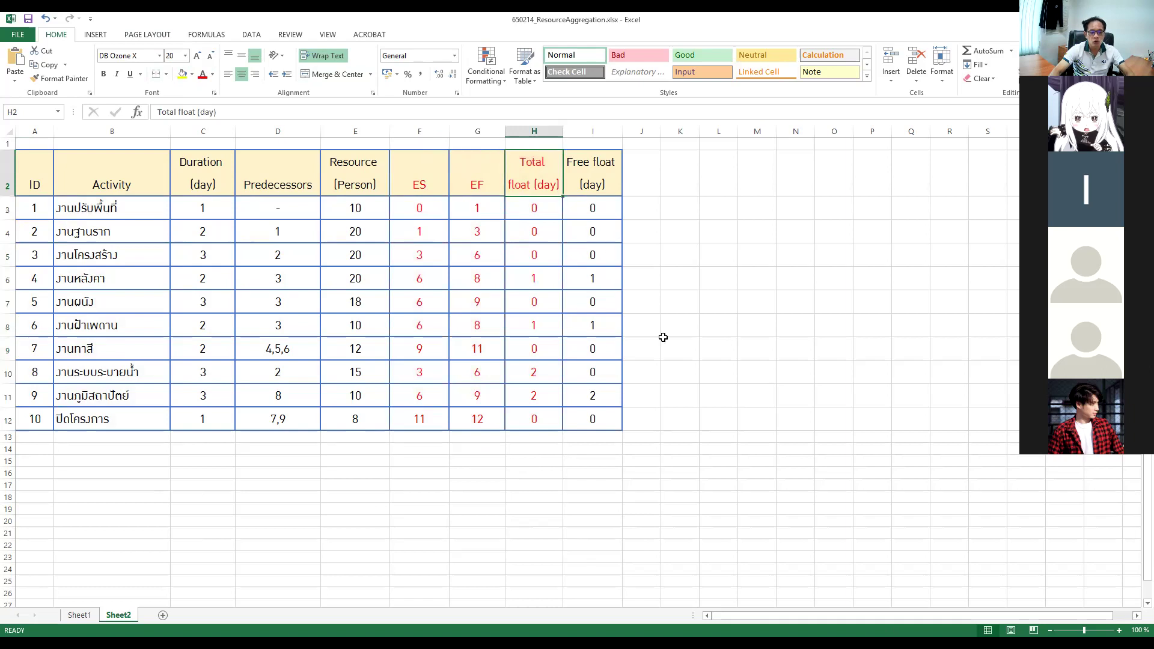
- Increase the height of the empty row 1 above the table
left_click(1137, 617)
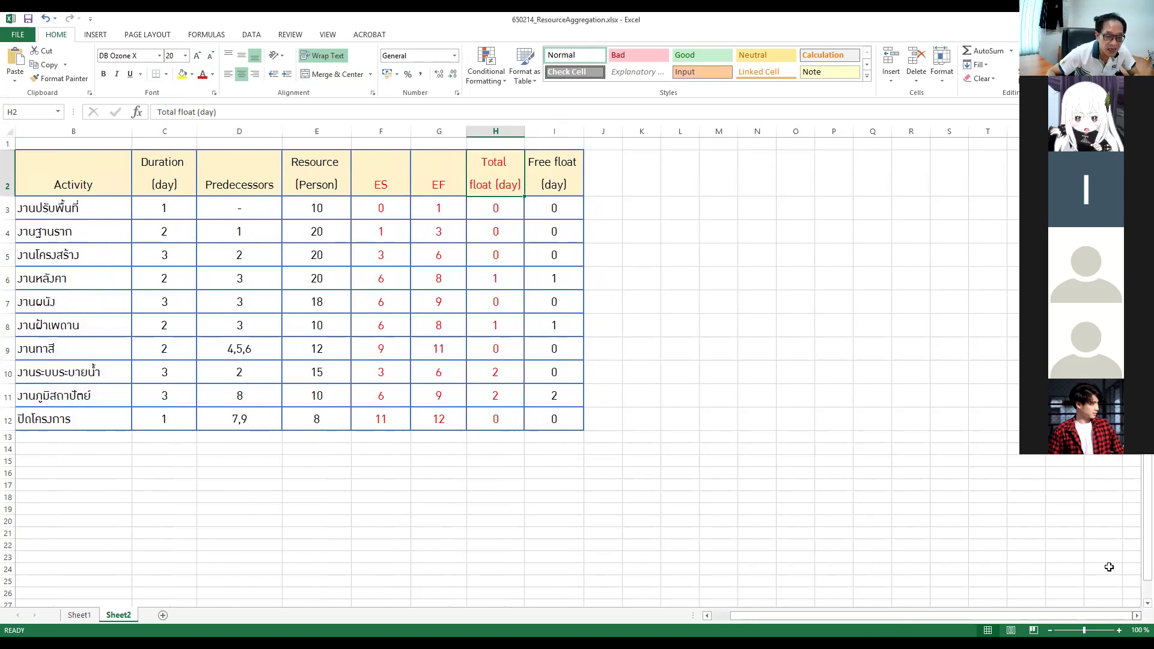
left_click(637, 179)
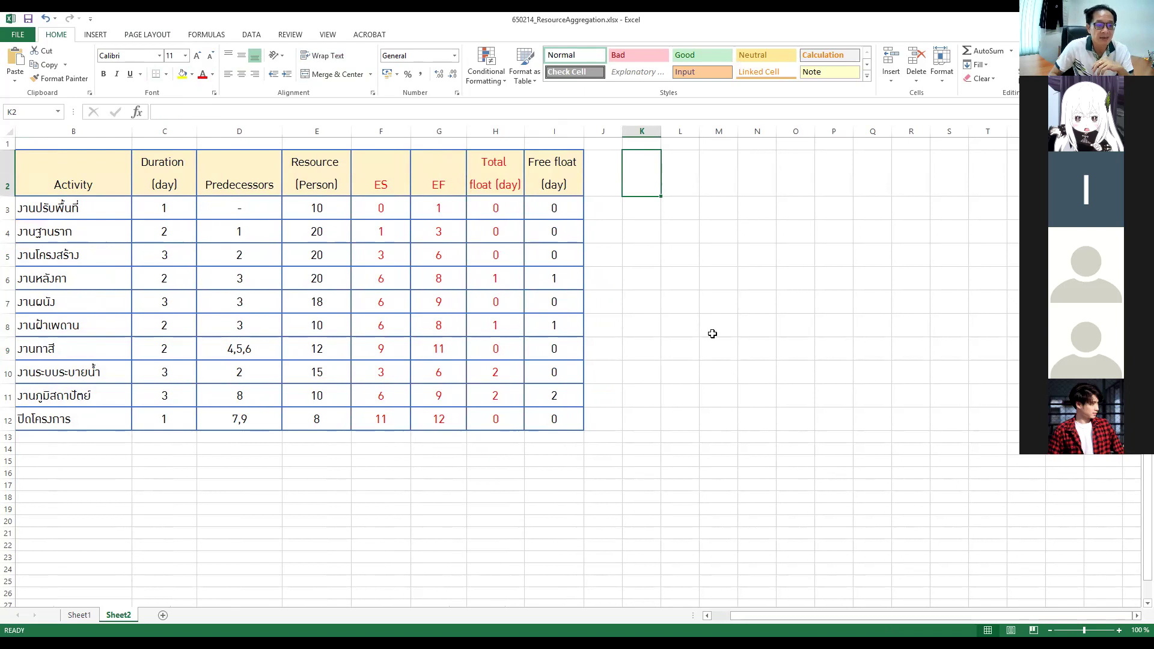
left_click_drag(7, 150, 7, 166)
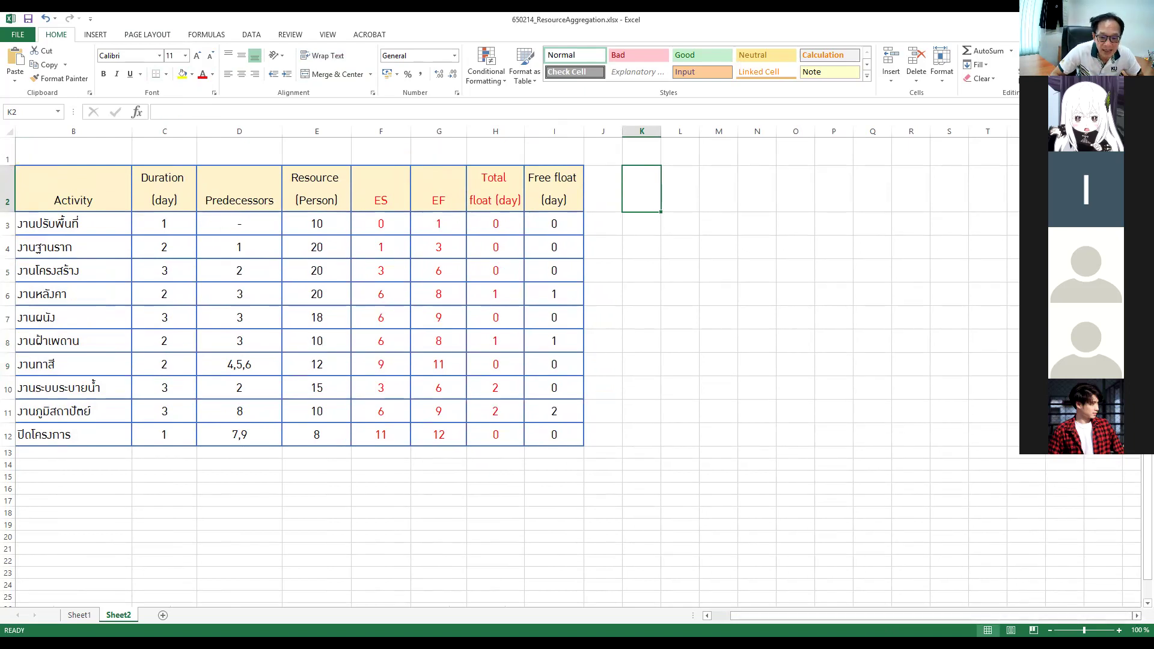
- Enter 1 in cell K2, beside the table's header row, as the first day number
left_click(1049, 630)
left_click(1049, 629)
left_click(1050, 630)
left_click(1050, 630)
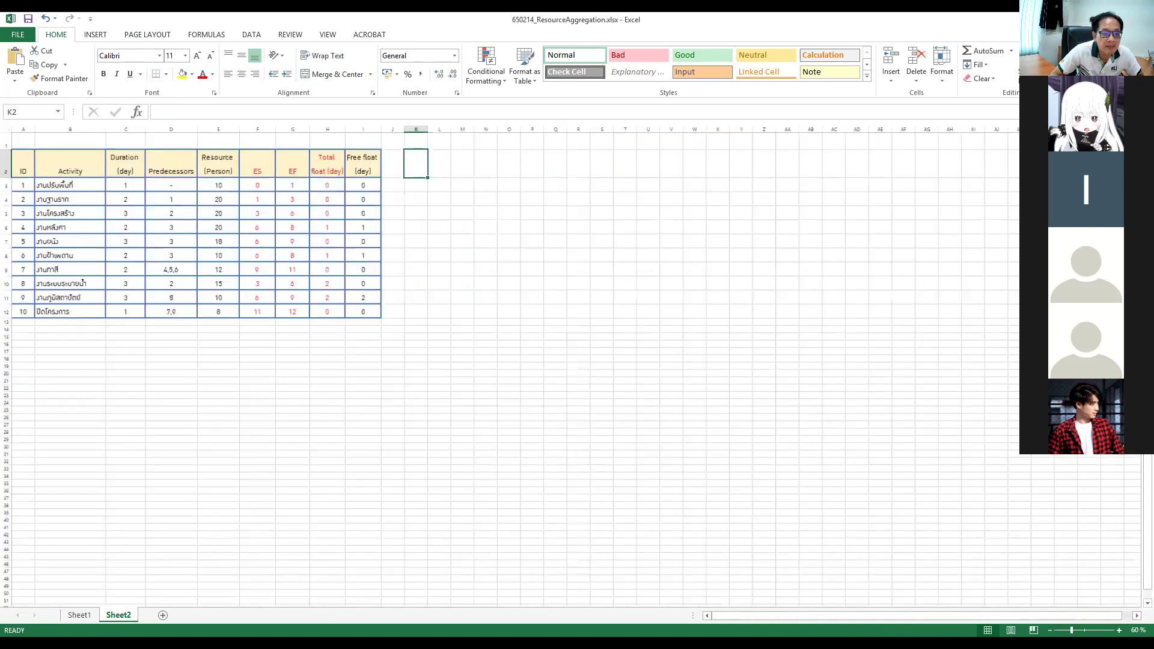
scroll(532, 471, "down", 2)
scroll(629, 300, "up", 1)
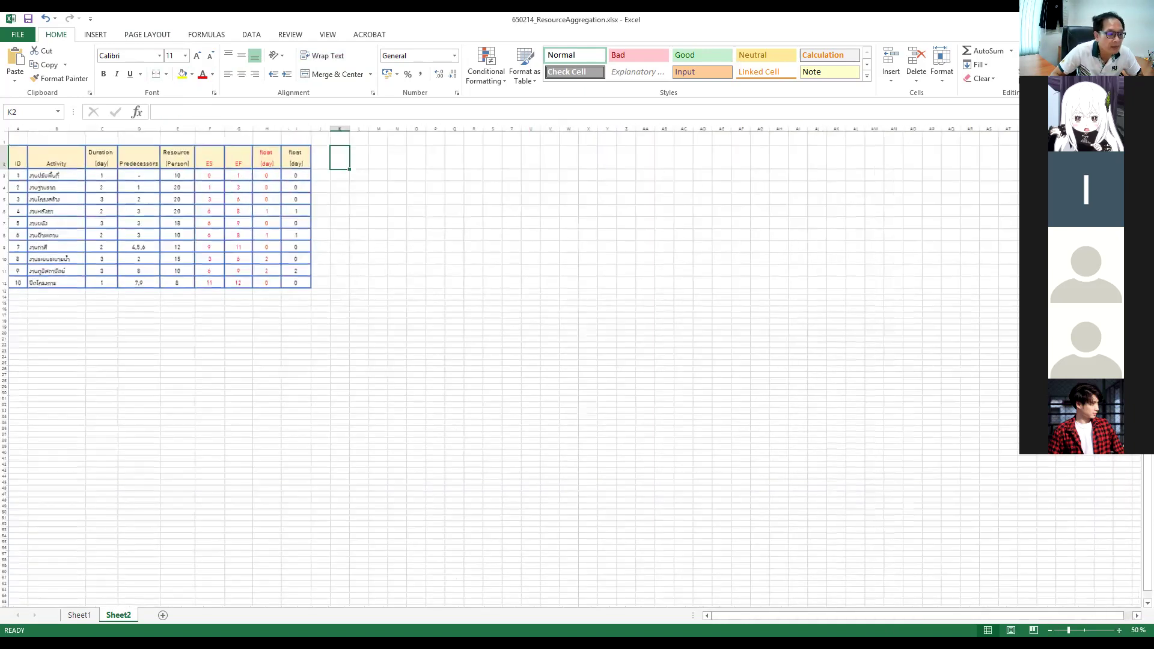
type("1")
key("Return")
- Increase the font size of cells K2:AN12 to 14
left_click_drag(342, 161, 902, 286)
left_click(199, 56)
left_click(198, 56)
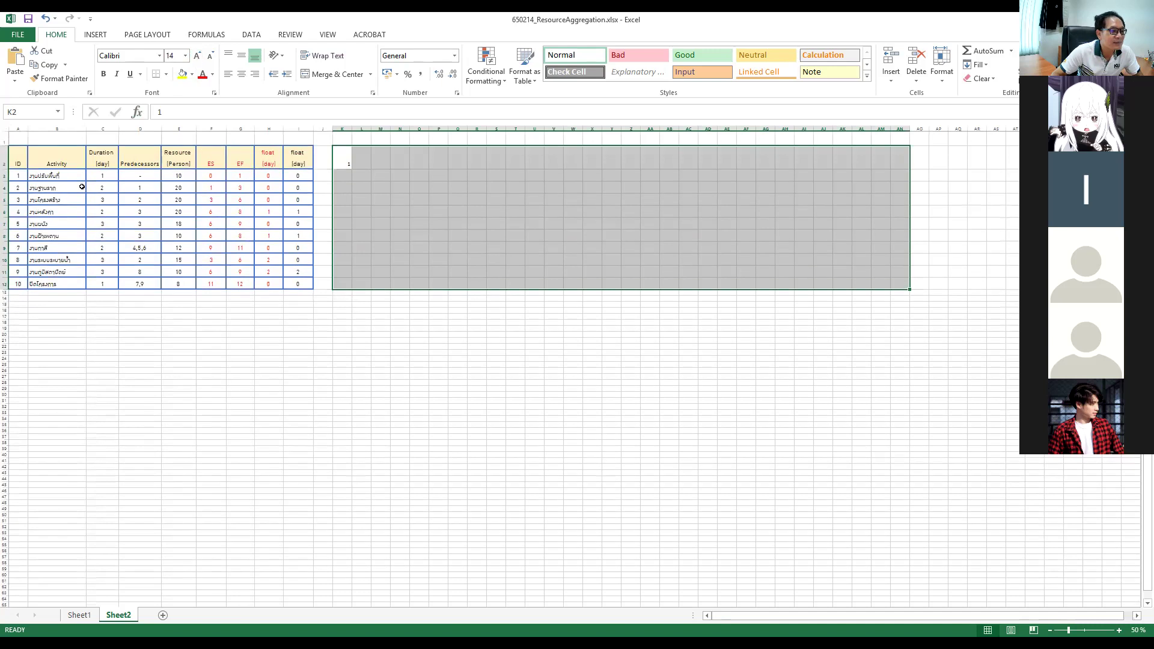
- Set the font size of cells K2:AQ12 to 20
left_click(57, 176)
left_click(342, 199)
left_click_drag(347, 159, 964, 284)
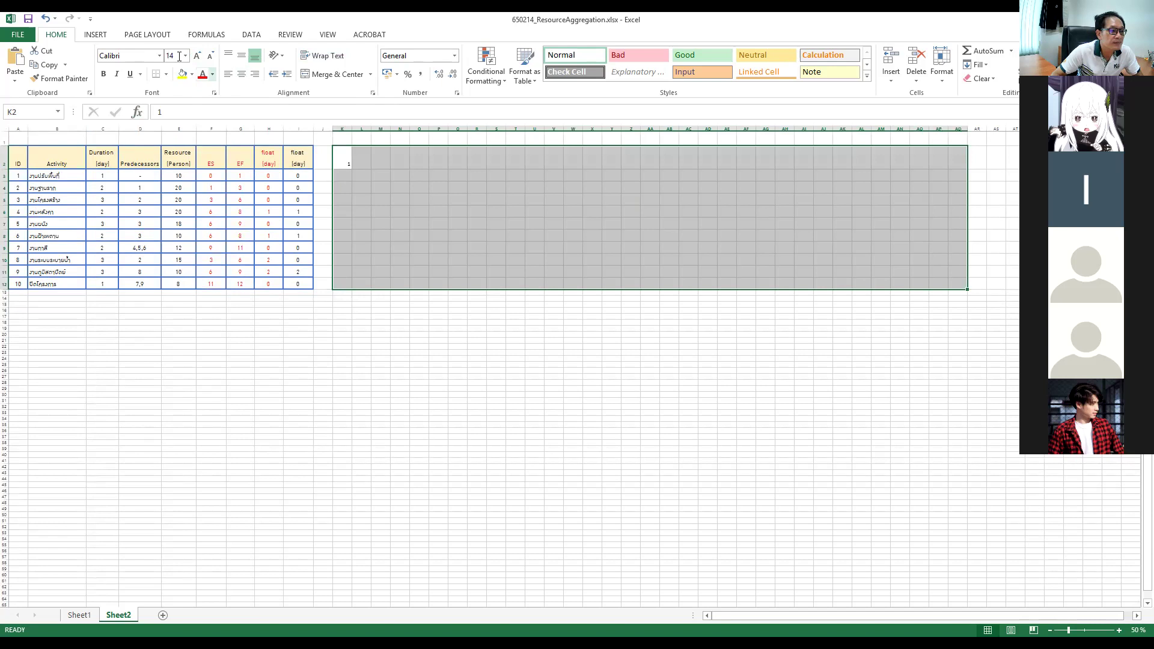
left_click(185, 55)
left_click(171, 162)
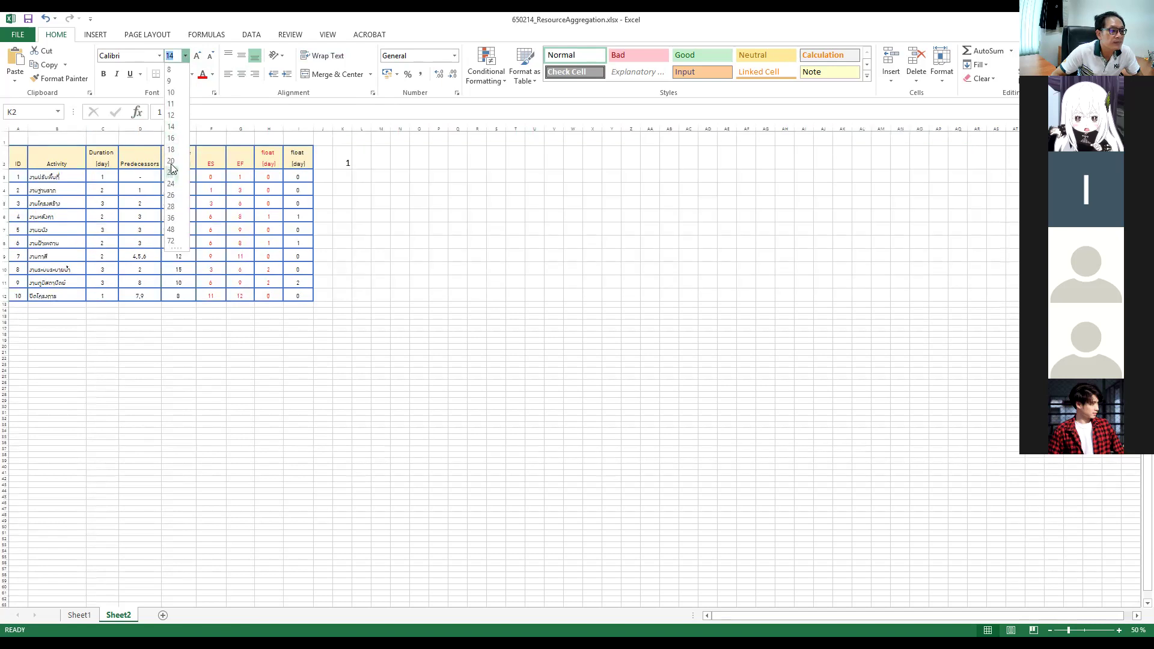
- Change the font of cells K2:AQ12 to DB Ozone X
left_click(159, 56)
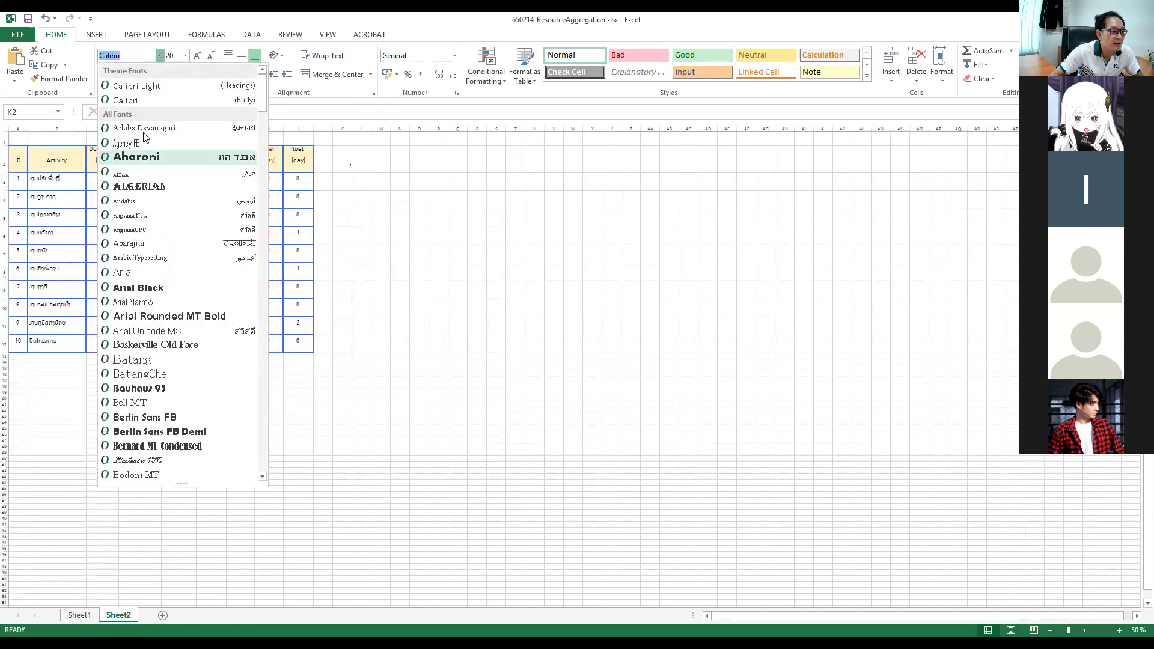
scroll(149, 385, "down", 5)
scroll(150, 432, "down", 11)
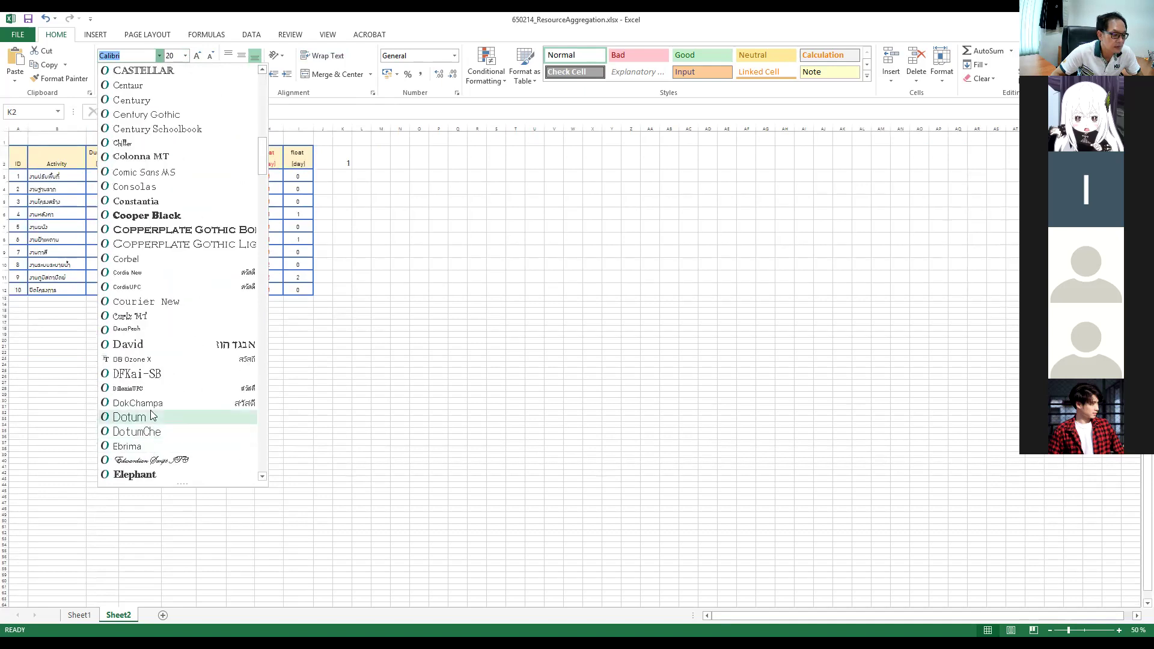
left_click(172, 359)
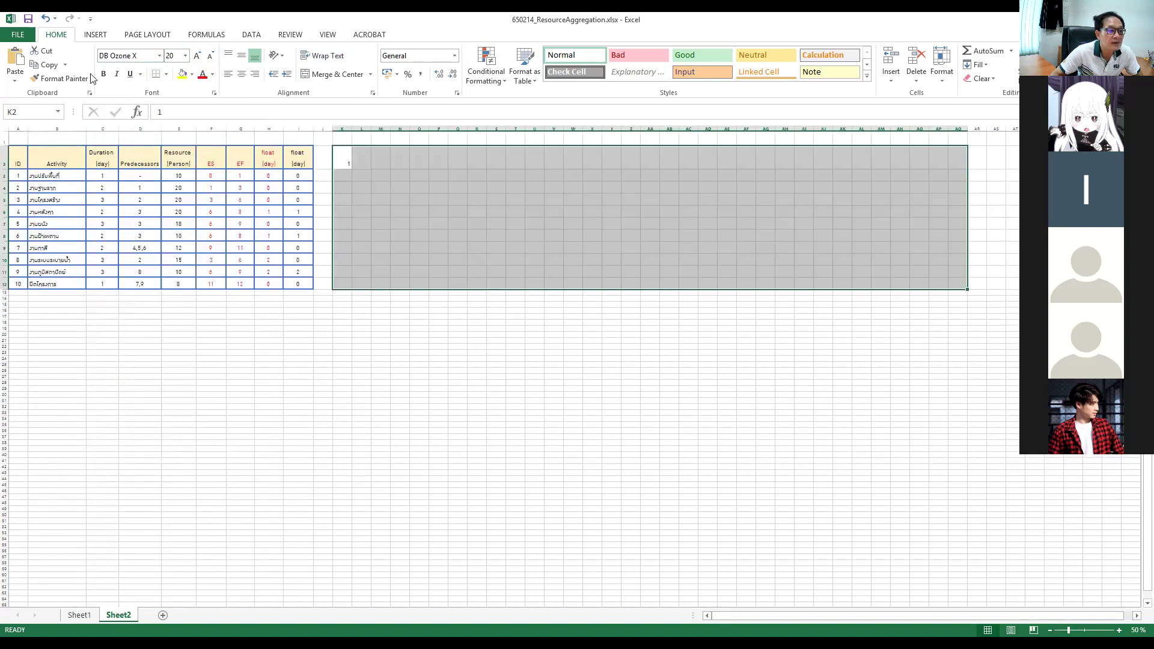
- Continue the day numbers in row 2 from 2 in L2 up to 32 in AP2 and centre them
left_click(352, 202)
left_click(361, 161)
type("2")
key("Return")
left_click(343, 159)
left_click_drag(345, 158, 936, 155)
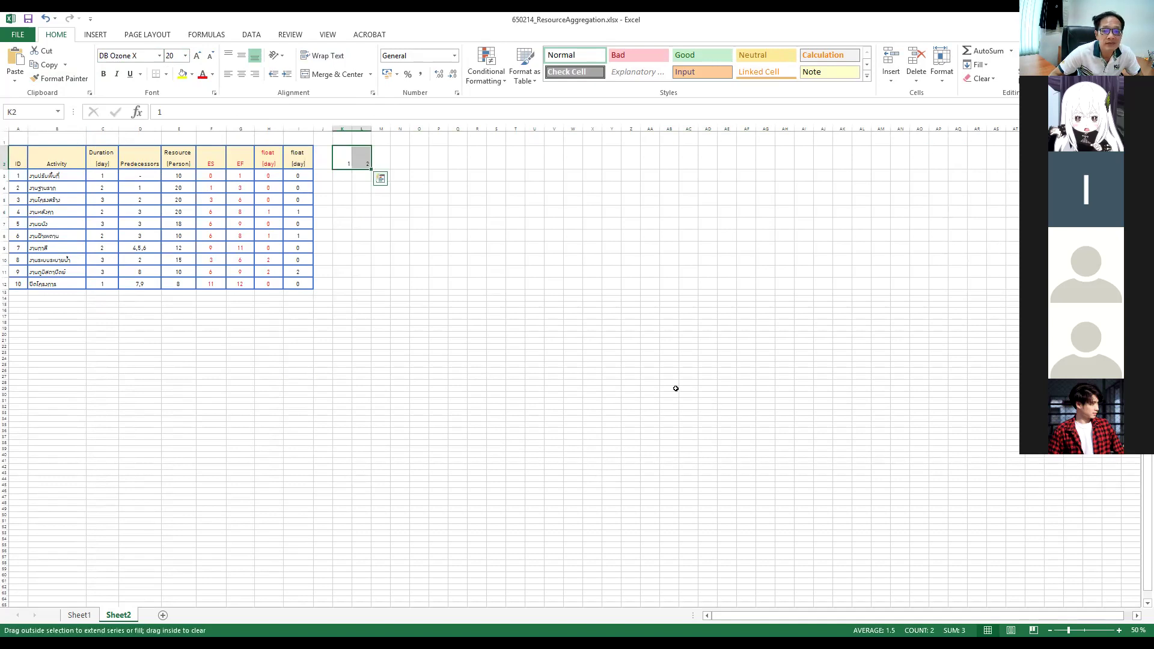
left_click_drag(676, 388, 943, 161)
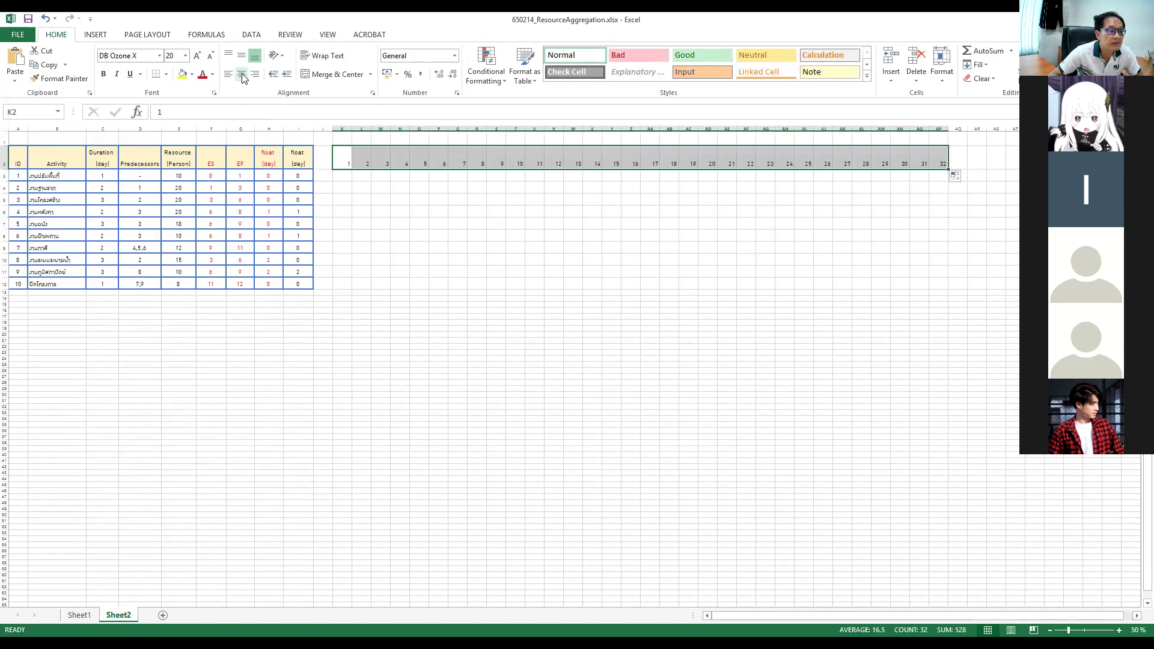
left_click(400, 346)
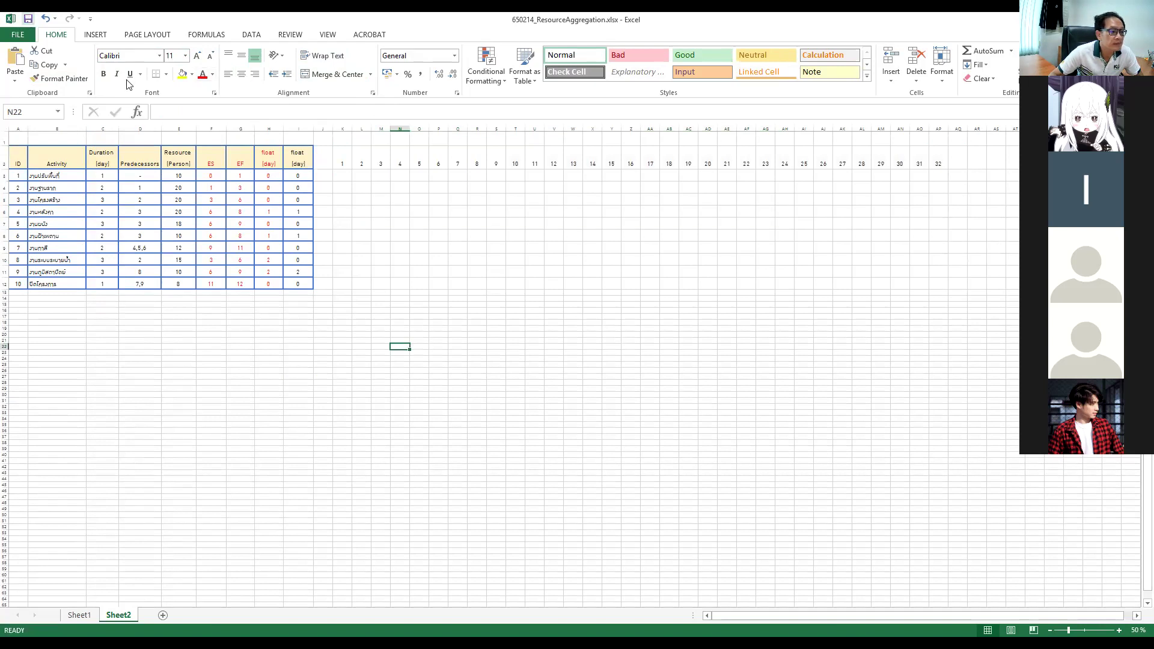
- Increase the height of row 13 directly below the activity table
left_click(1119, 630)
left_click(1119, 630)
left_click(1119, 630)
left_click(1119, 630)
left_click_drag(867, 620, 801, 620)
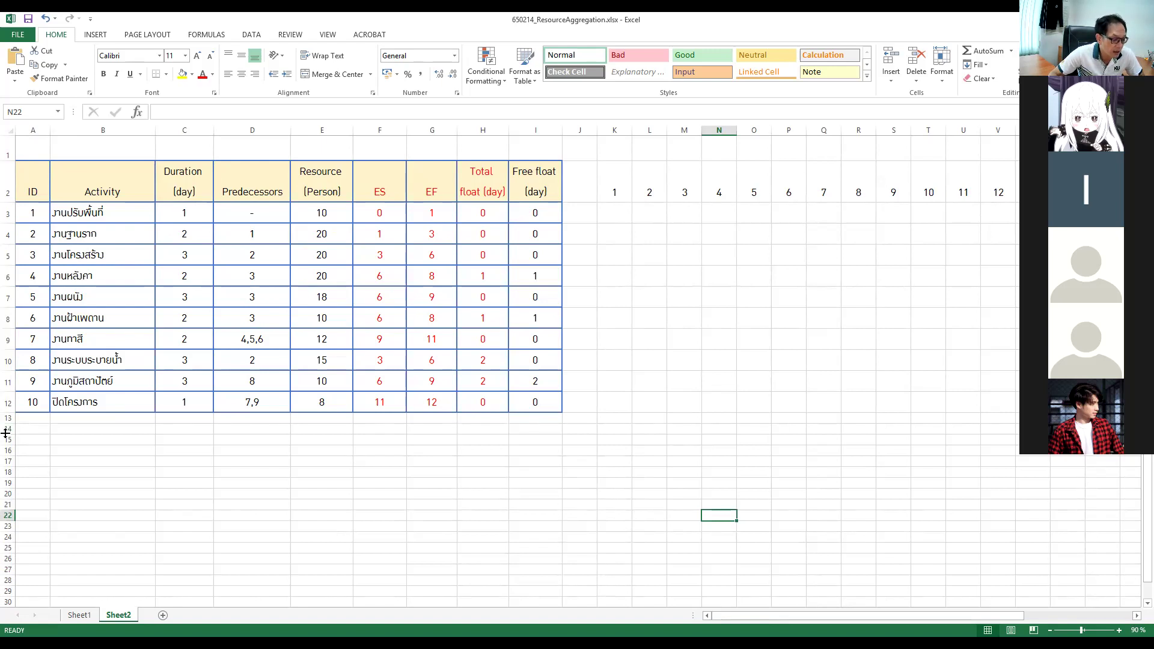
left_click_drag(8, 421, 8, 443)
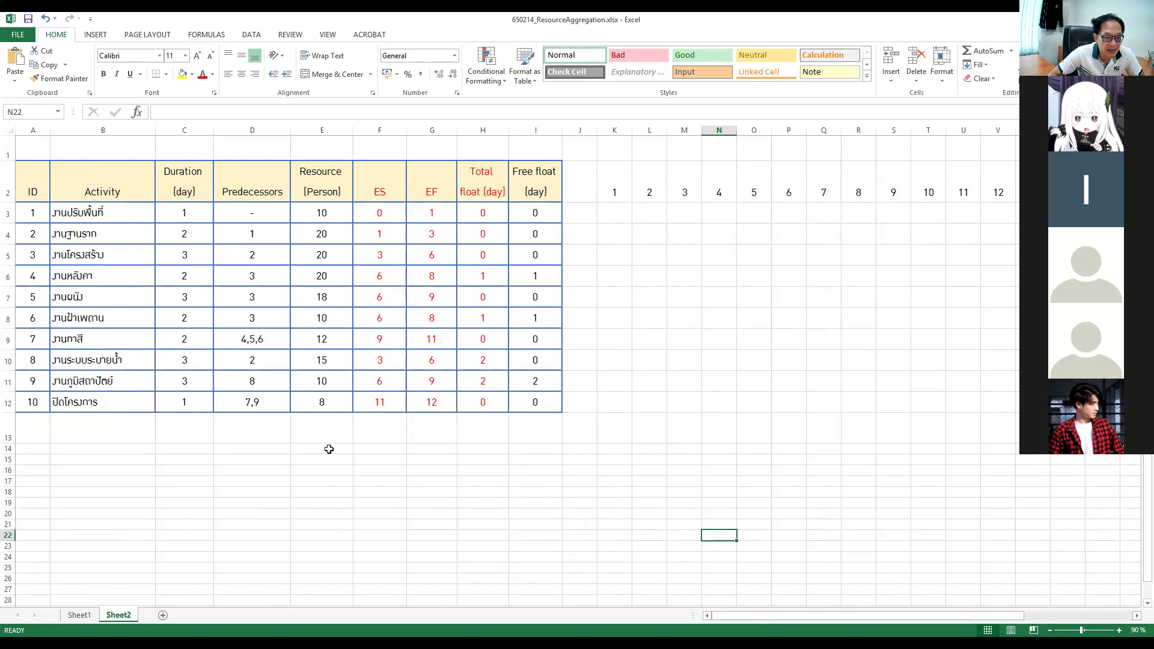
left_click(325, 448)
left_click(621, 210)
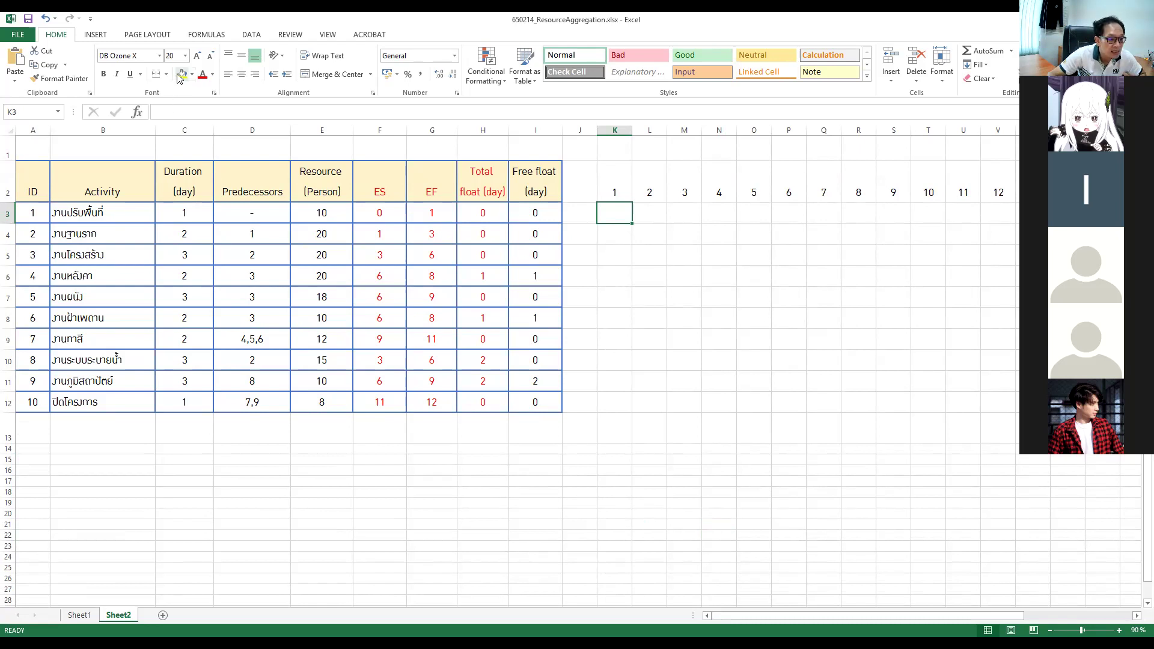
left_click(396, 211)
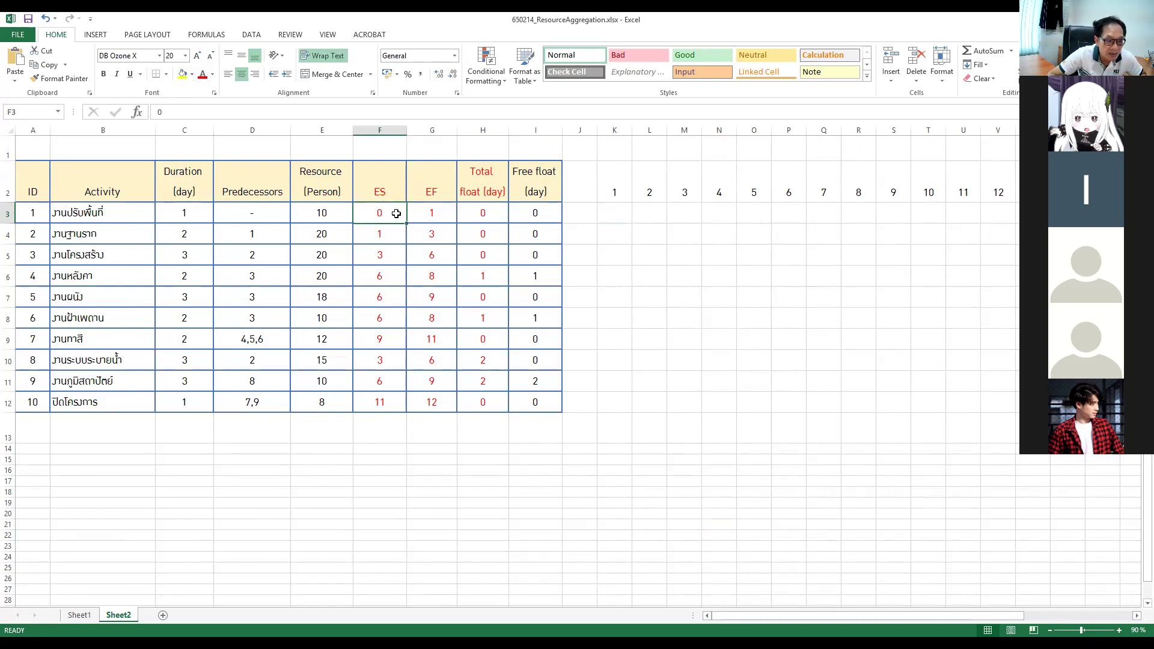
- Fill cell K3 yellow to mark day 1 for activity 1 in the day grid
left_click(433, 215)
left_click(394, 210)
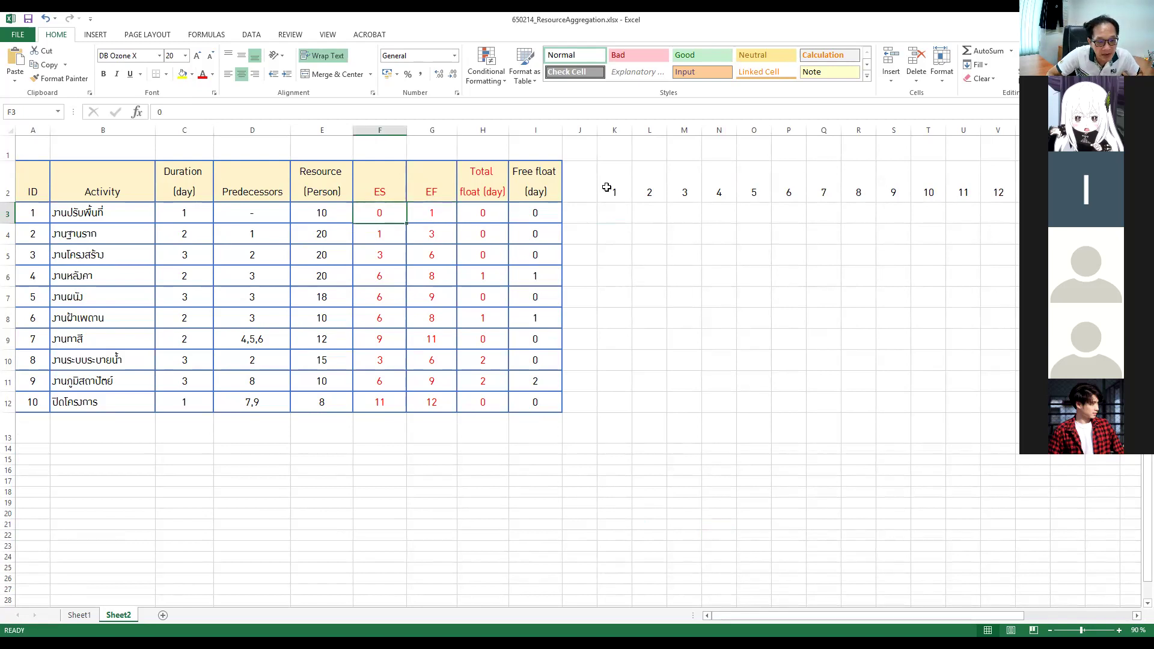
left_click(619, 211)
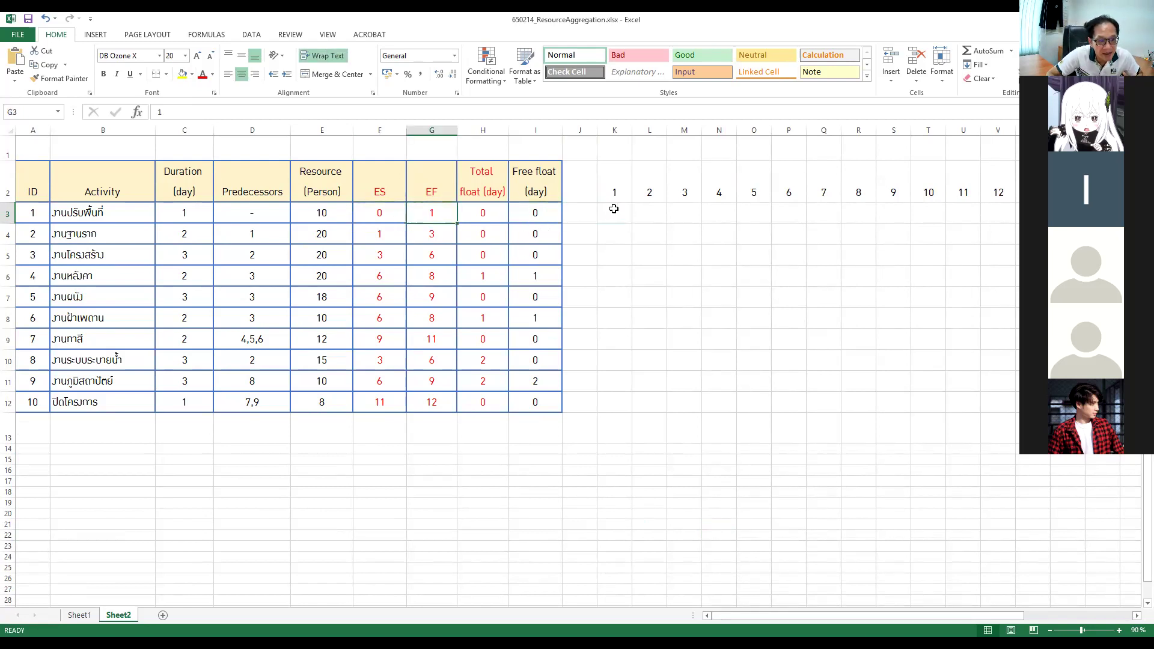
left_click(182, 74)
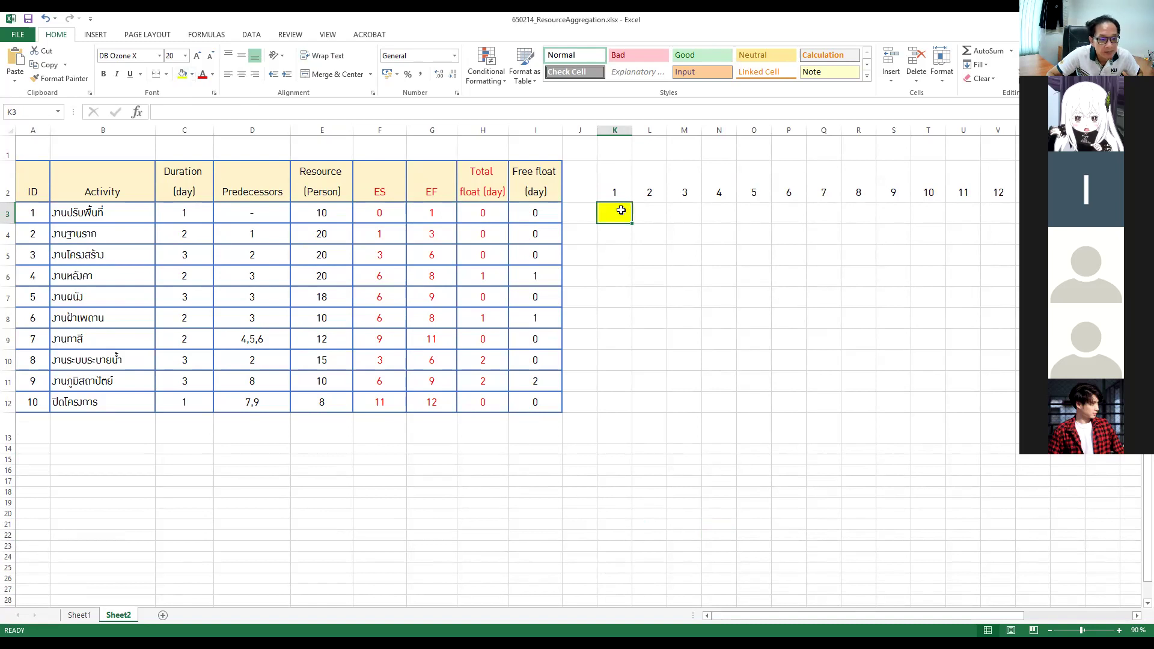
- Fill L4:M4 yellow to mark days 2 to 3 for activity 2
left_click(646, 230)
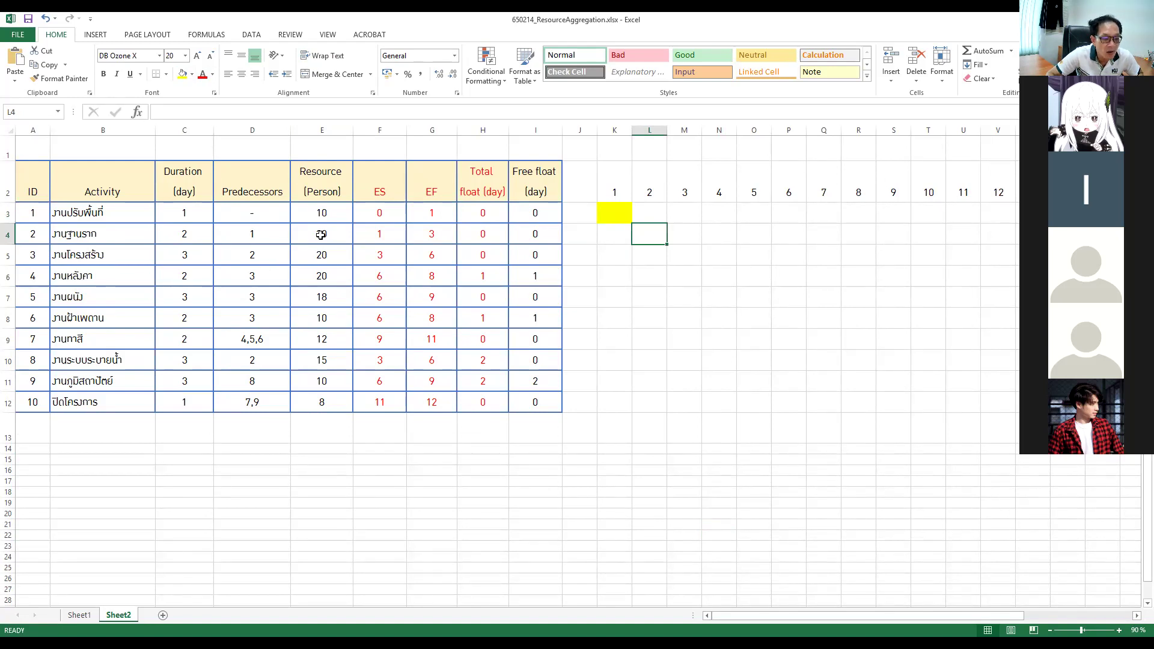
left_click(395, 232)
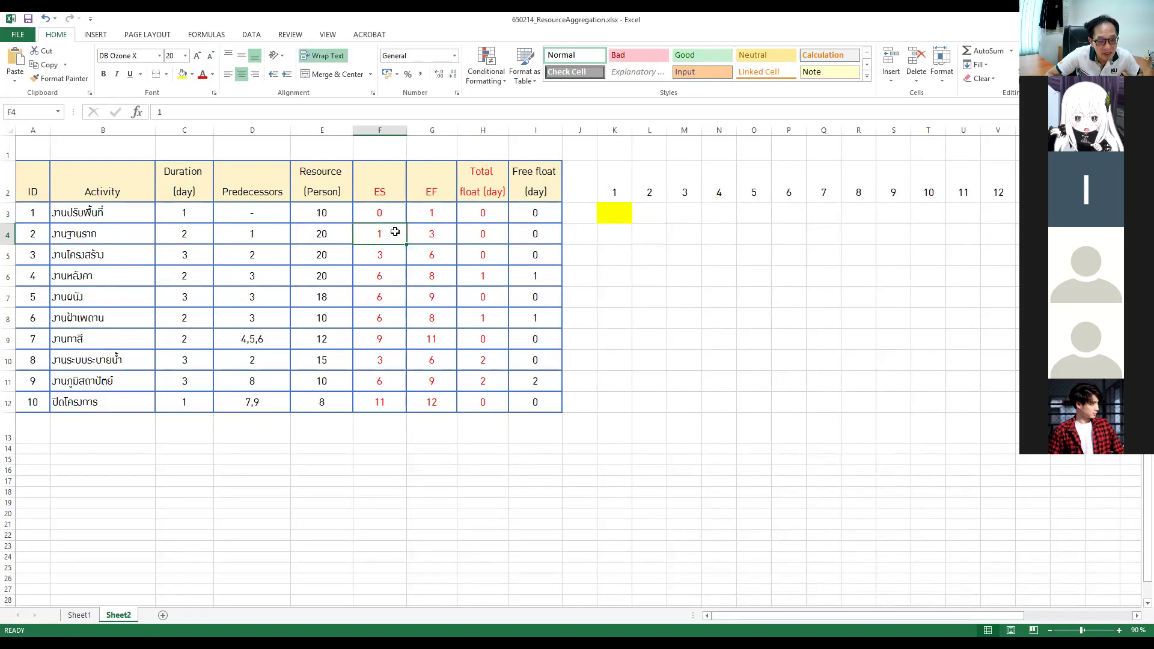
left_click_drag(655, 235, 675, 234)
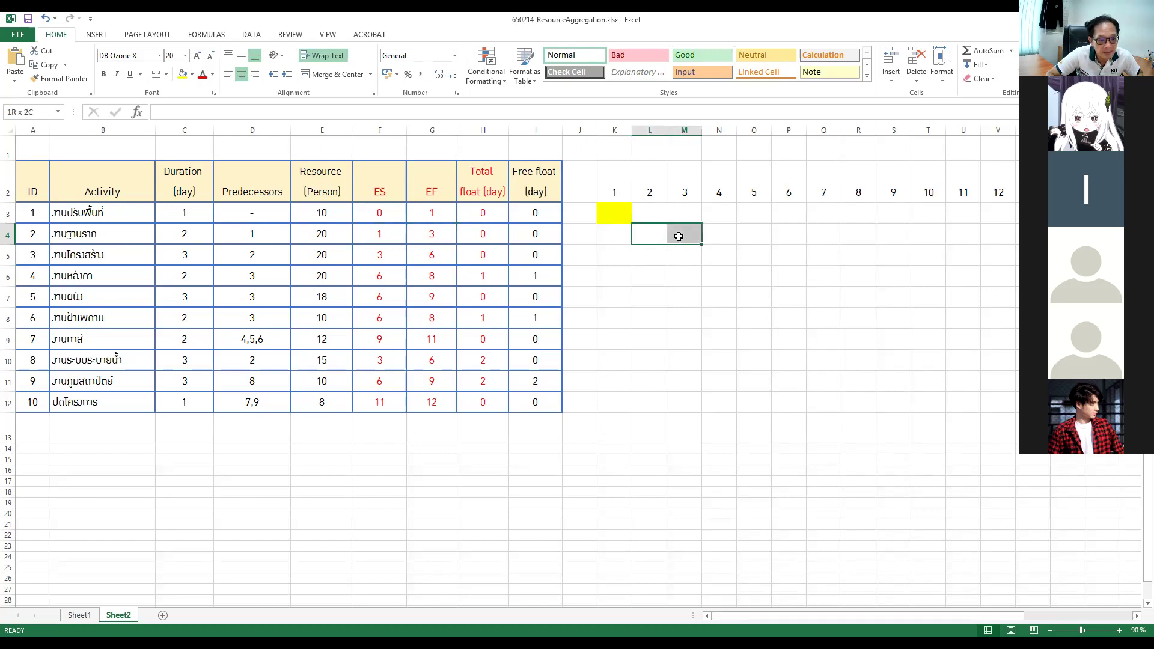
left_click(182, 73)
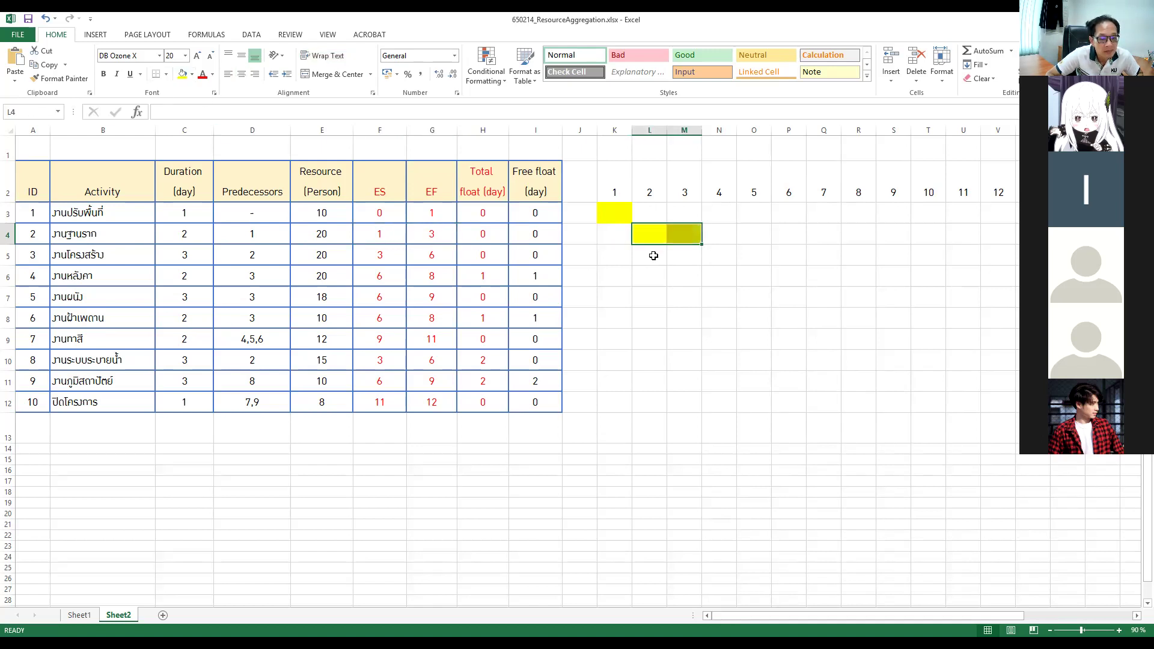
- Fill N5:P5 yellow to mark days 4 to 6 for activity 3
left_click(654, 255)
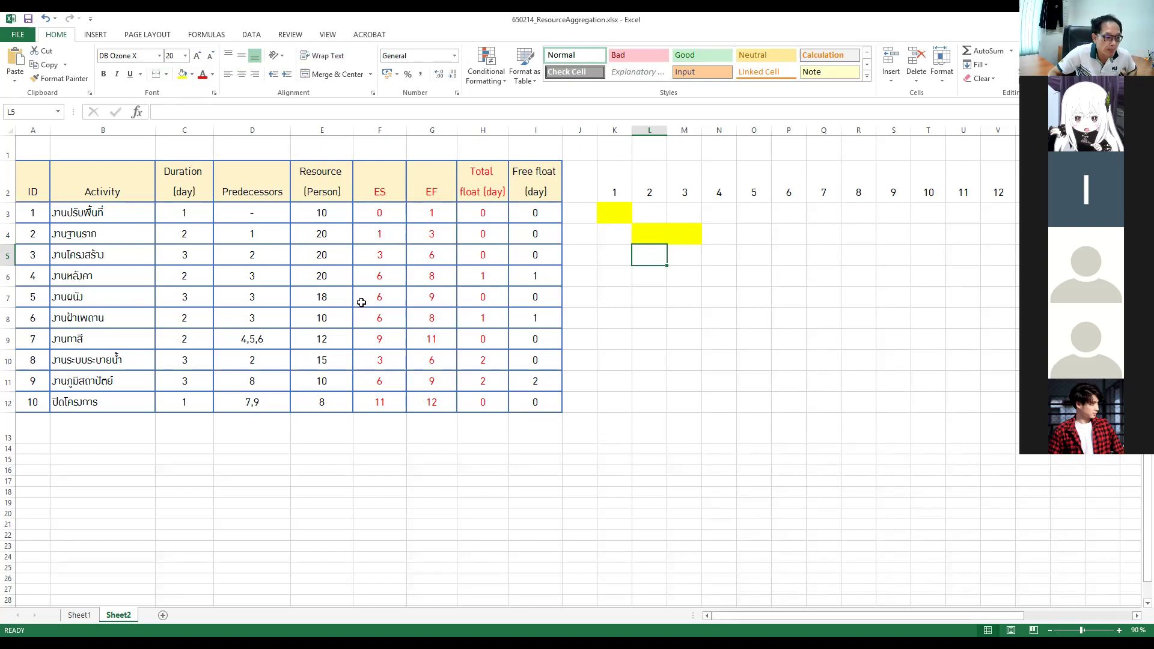
left_click(383, 257)
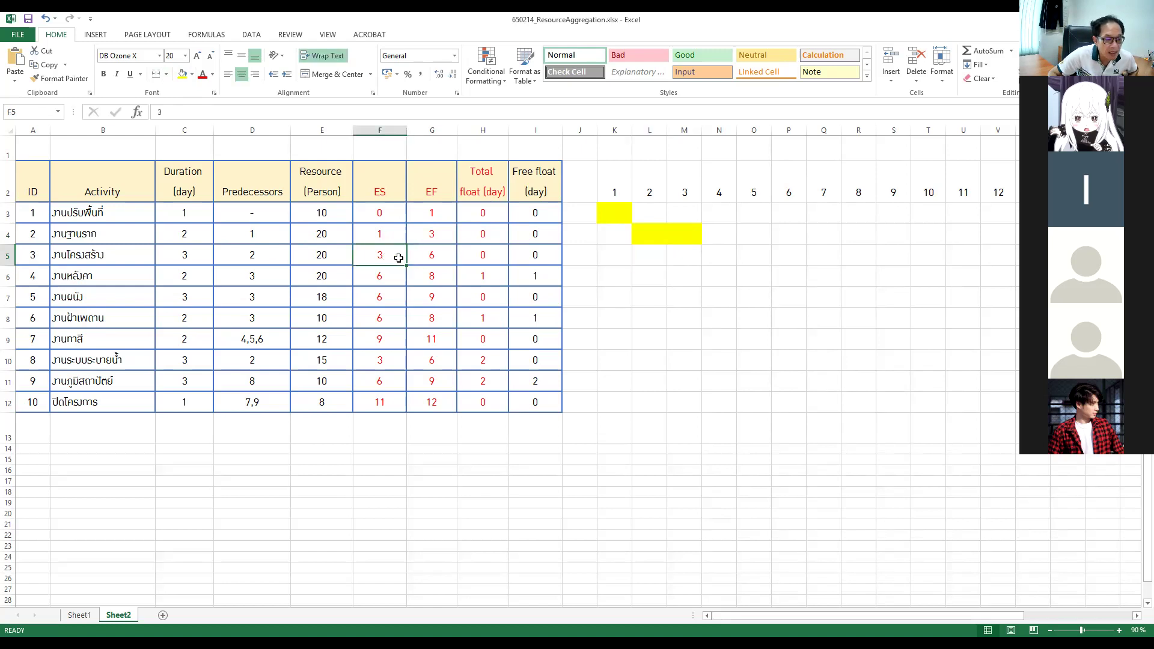
left_click(722, 256)
left_click_drag(722, 256, 789, 256)
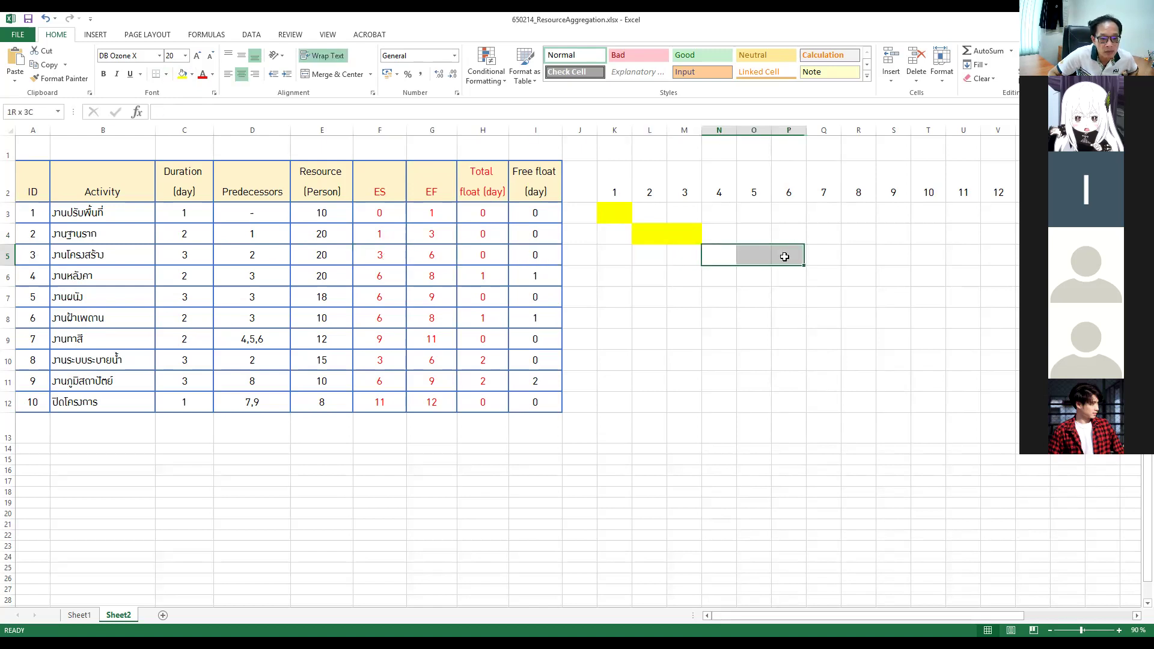
left_click(182, 73)
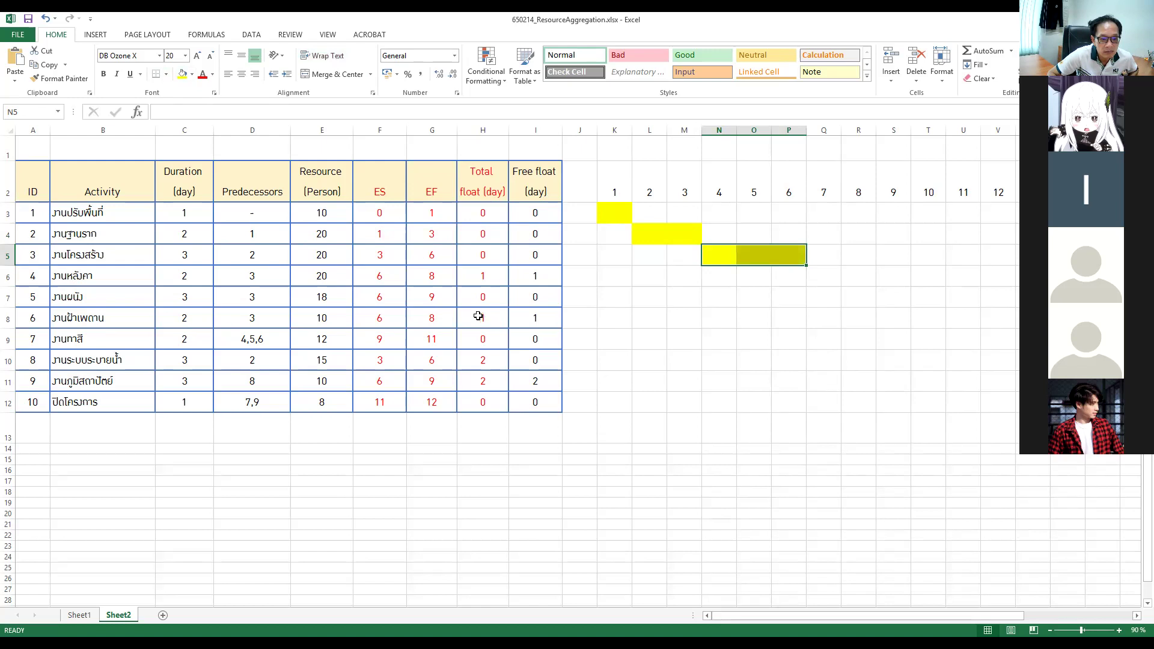
- Fill Q6:R6 yellow to mark days 7 to 8 for activity 4
left_click(45, 277)
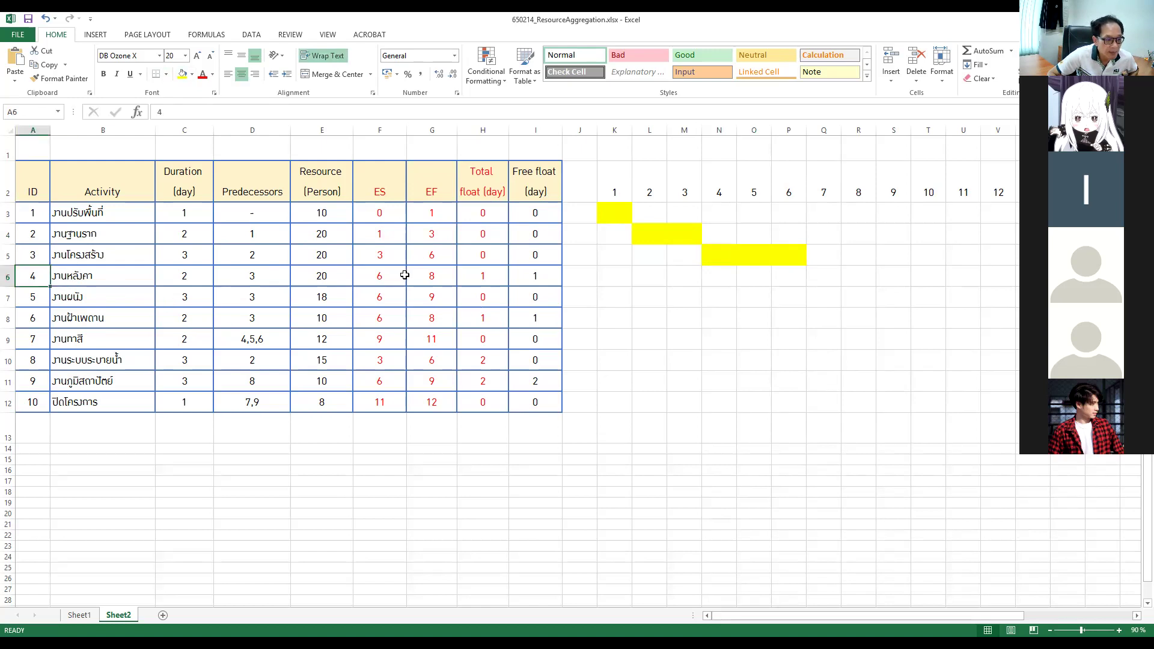
left_click(379, 278)
left_click(442, 278)
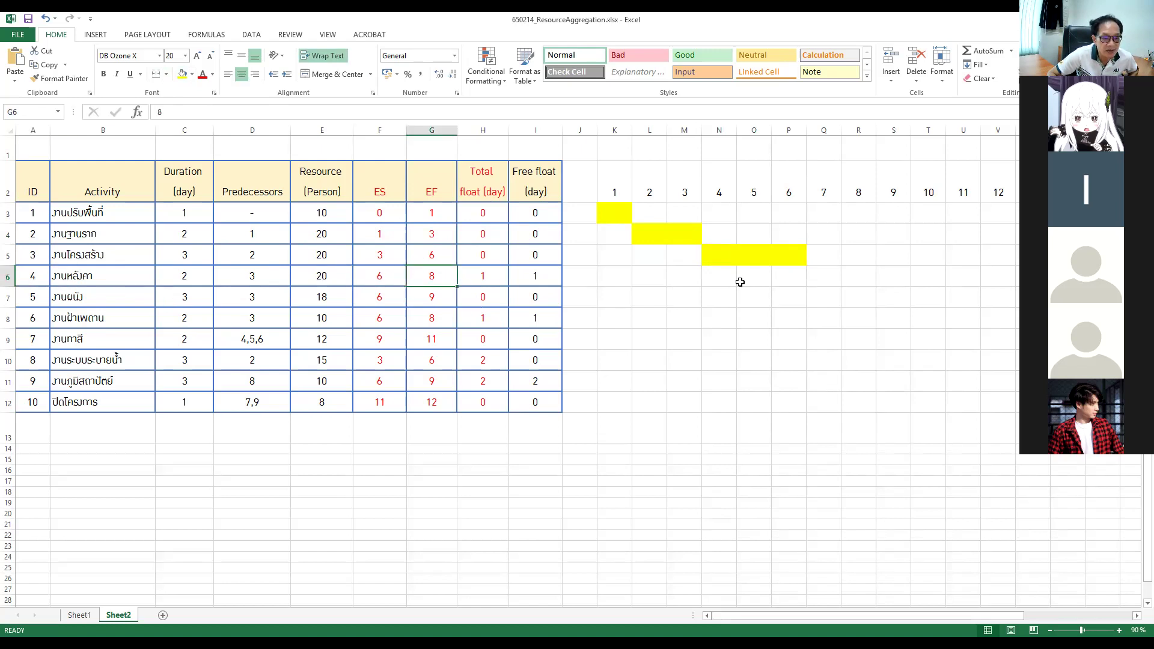
left_click_drag(815, 279, 866, 279)
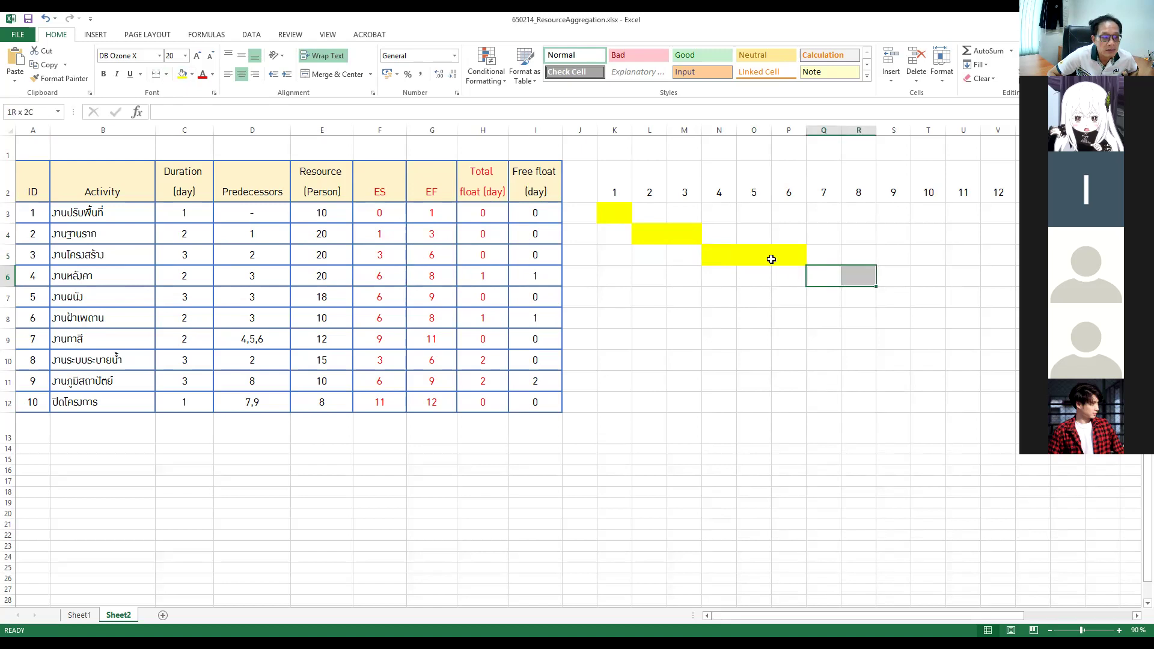
left_click(191, 74)
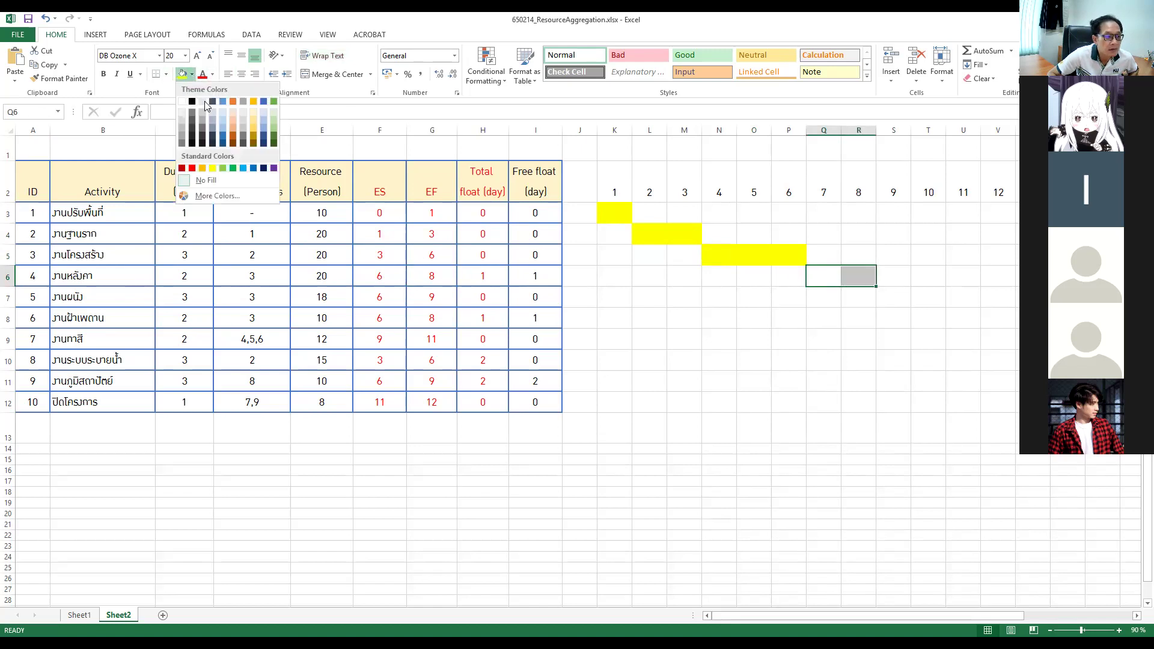
left_click(182, 73)
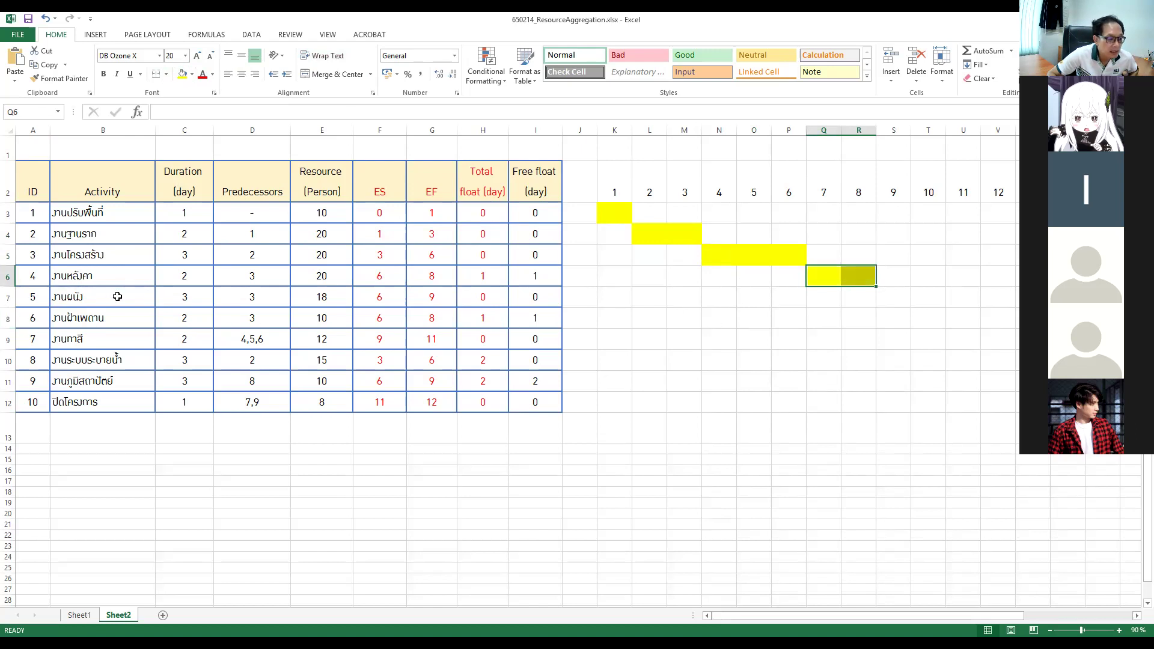
- Fill Q7:S7 yellow for activity 5 on days 7 to 9 and Q8:R8 yellow for activity 6 on days 7 to 8
left_click(392, 299)
left_click(443, 299)
left_click(829, 296)
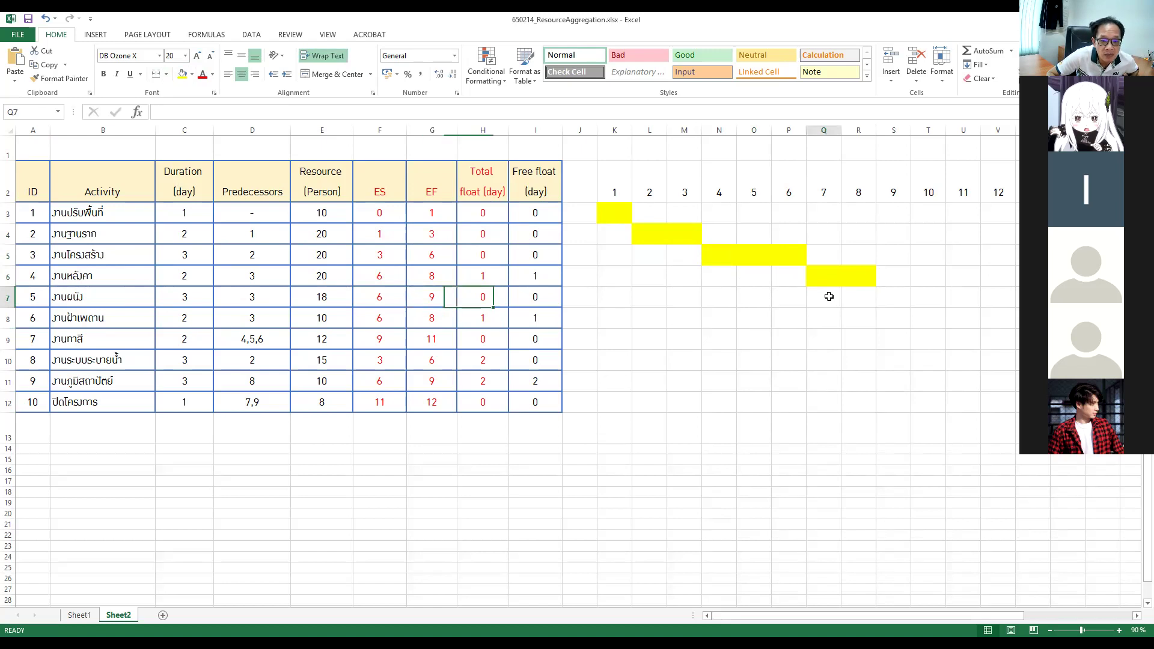
left_click_drag(829, 297, 894, 297)
left_click(185, 76)
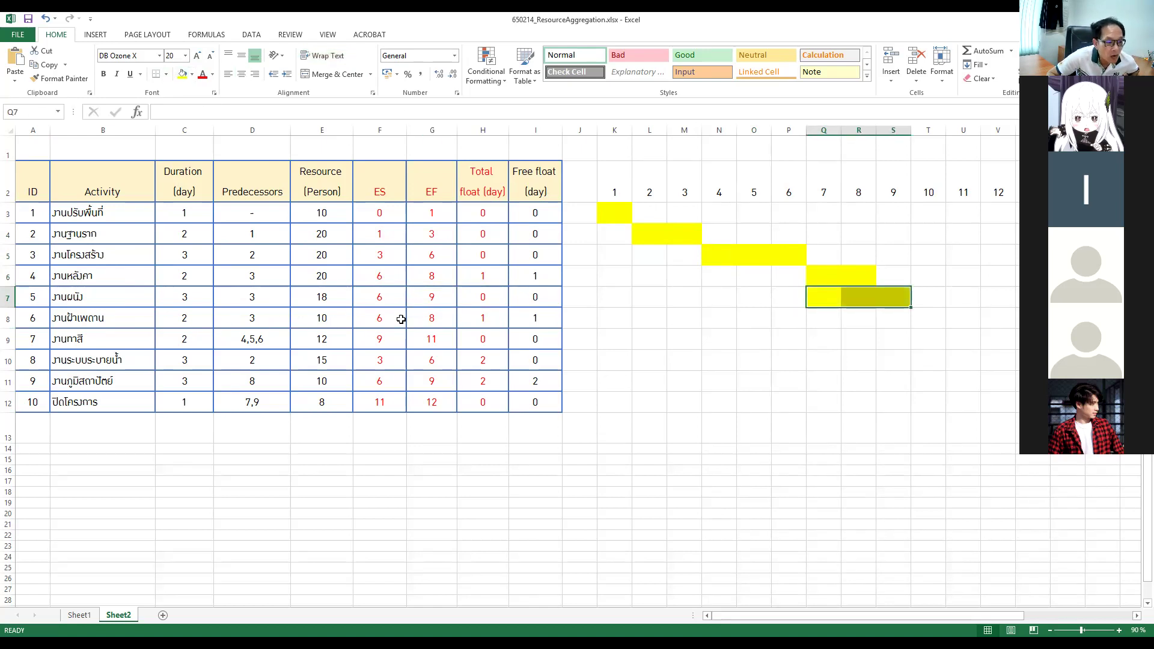
left_click_drag(821, 318, 860, 317)
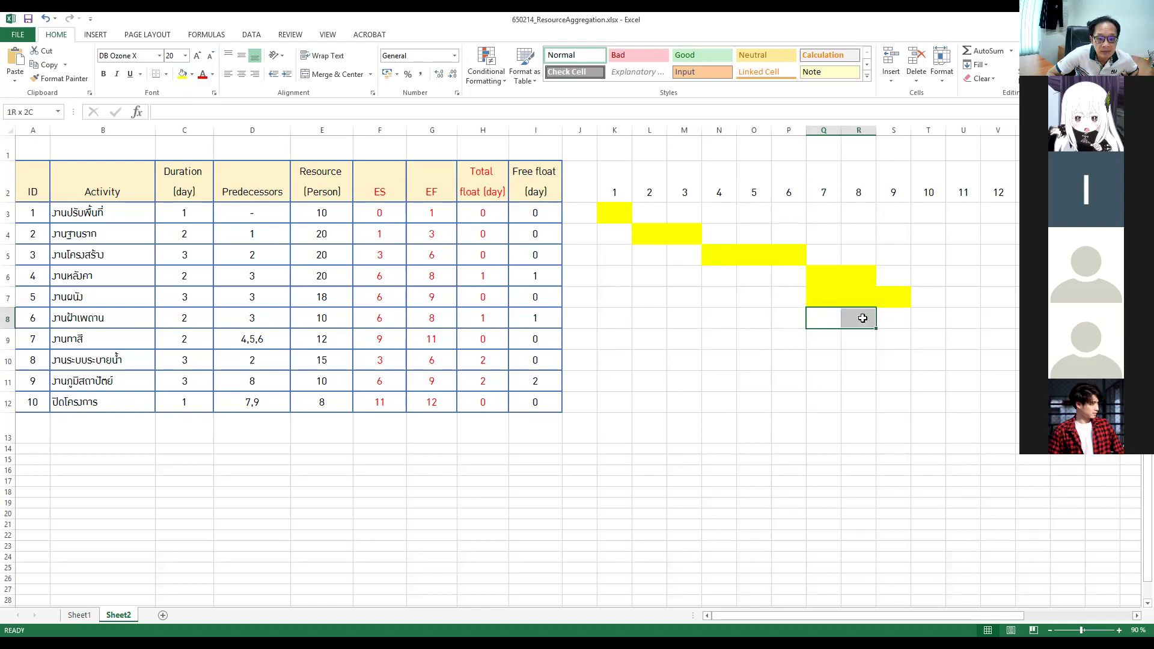
left_click(184, 75)
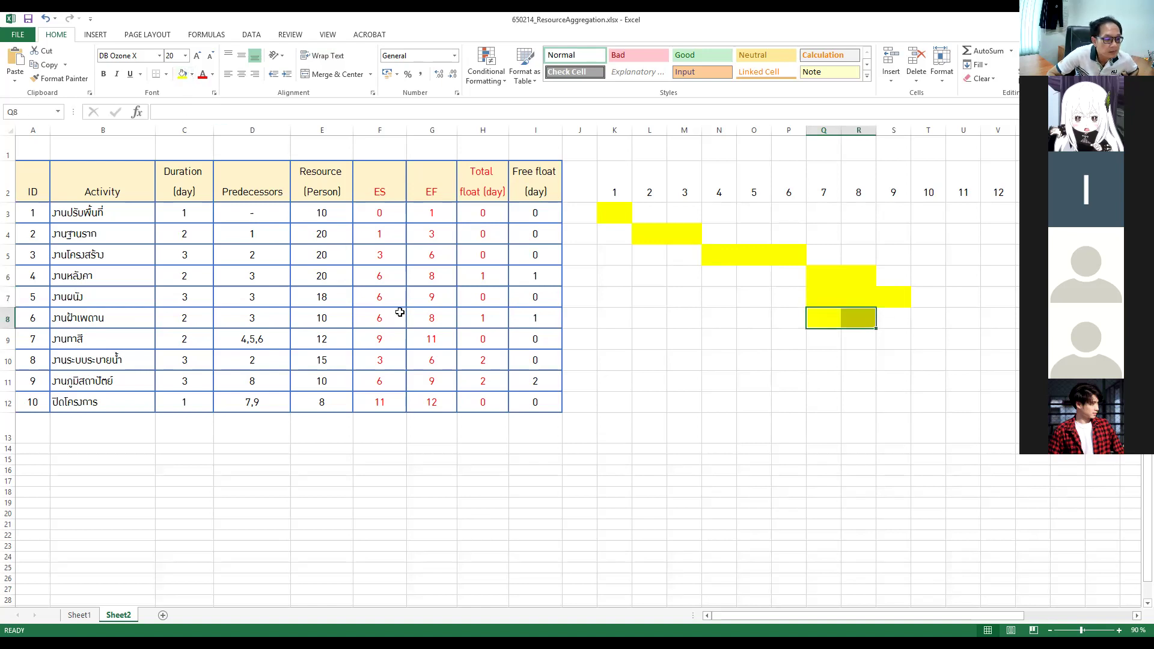
- Narrow column J and fill T9:U9 yellow to mark days 10 to 11 for activity 7
left_click(387, 339)
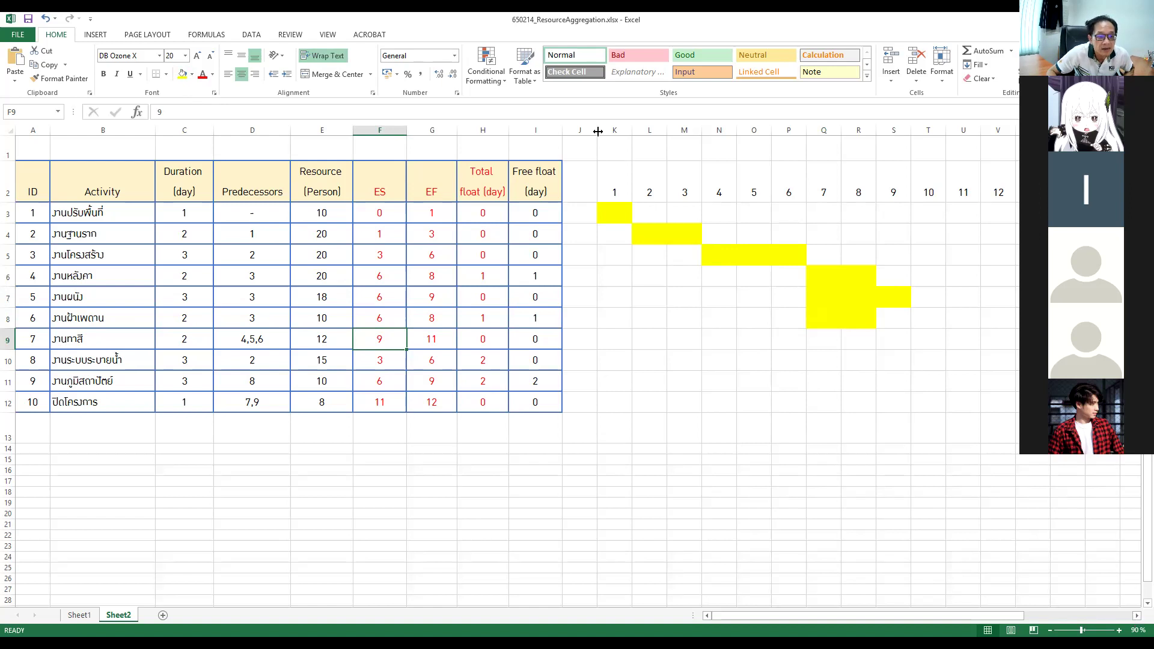
left_click_drag(599, 131, 584, 131)
left_click(1137, 617)
left_click(1137, 616)
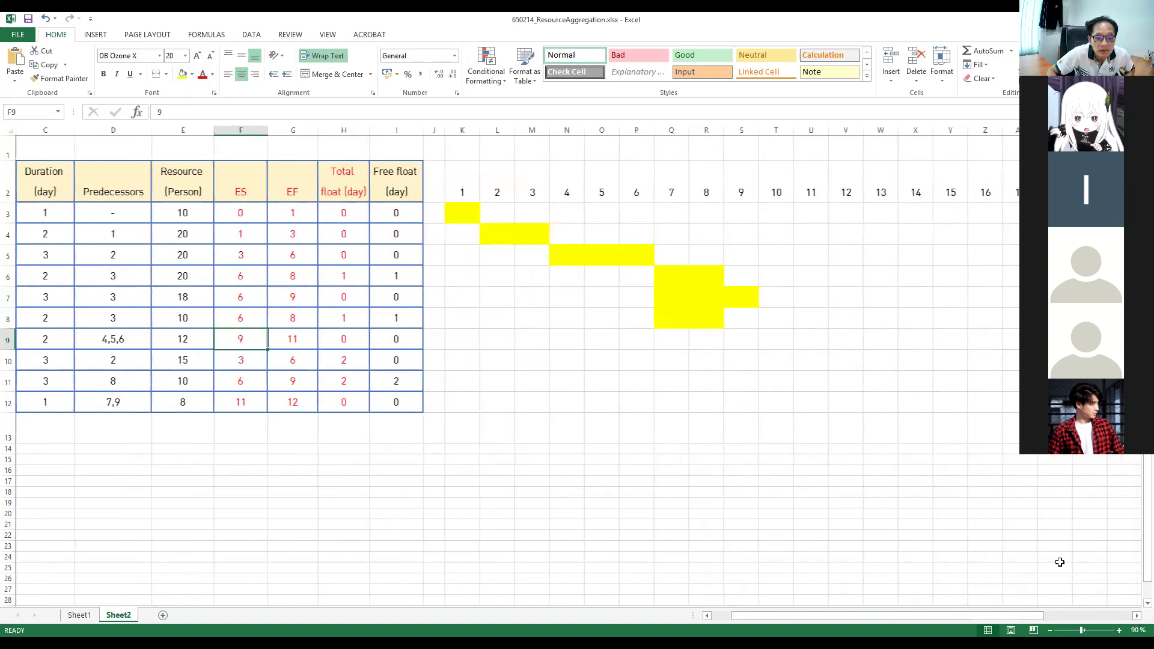
left_click_drag(764, 335, 806, 337)
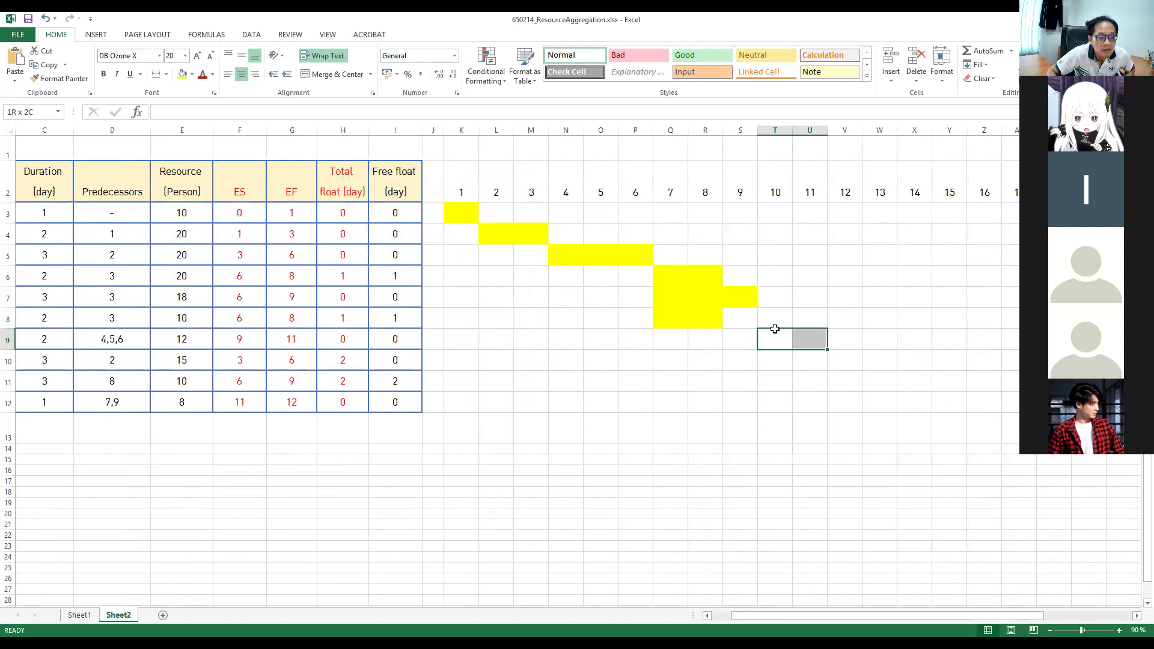
left_click(182, 75)
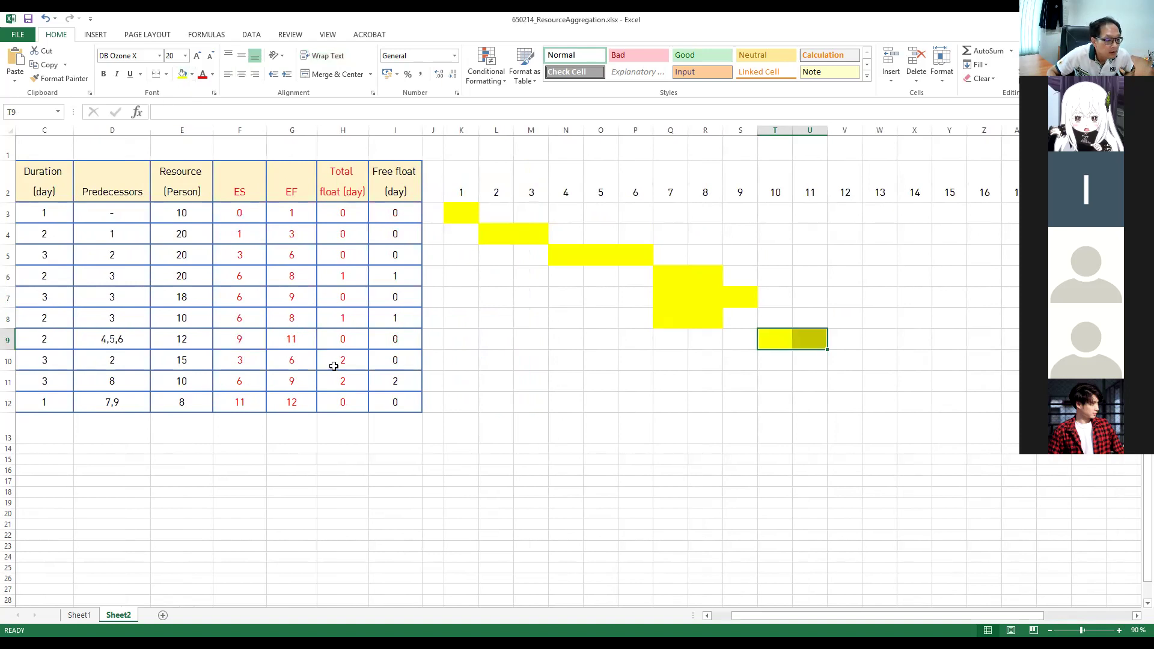
- Fill N10:P10 yellow for activity 8 on days 4 to 6 and Q11:S11 yellow for activity 9 on days 7 to 9
left_click(250, 361)
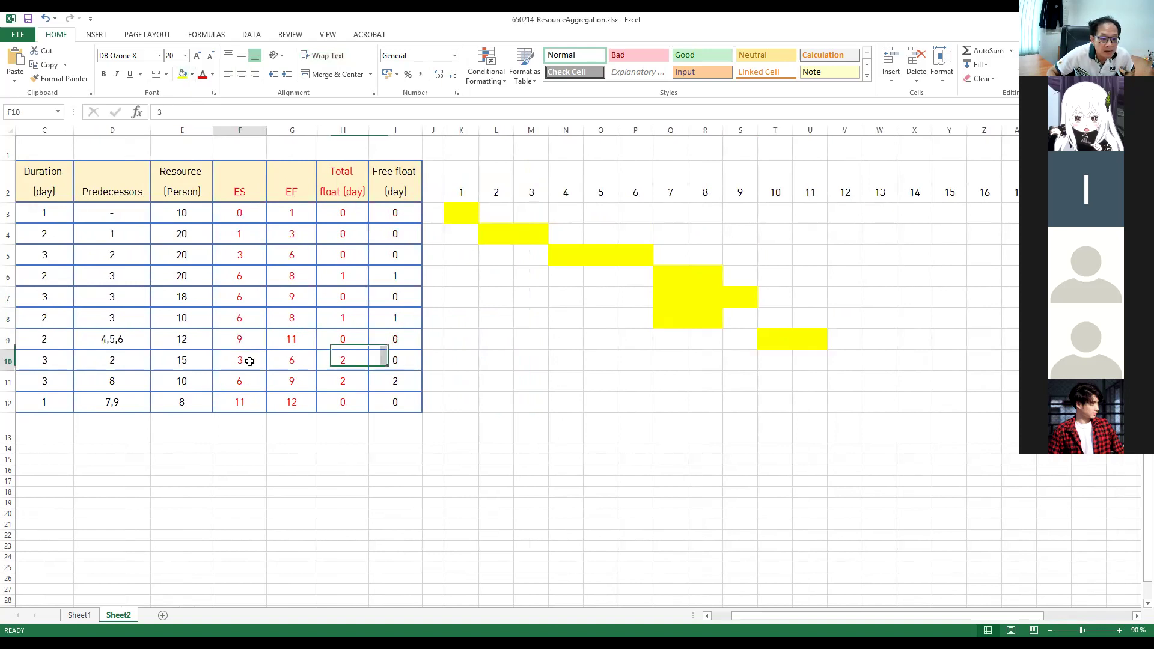
left_click_drag(897, 613, 840, 618)
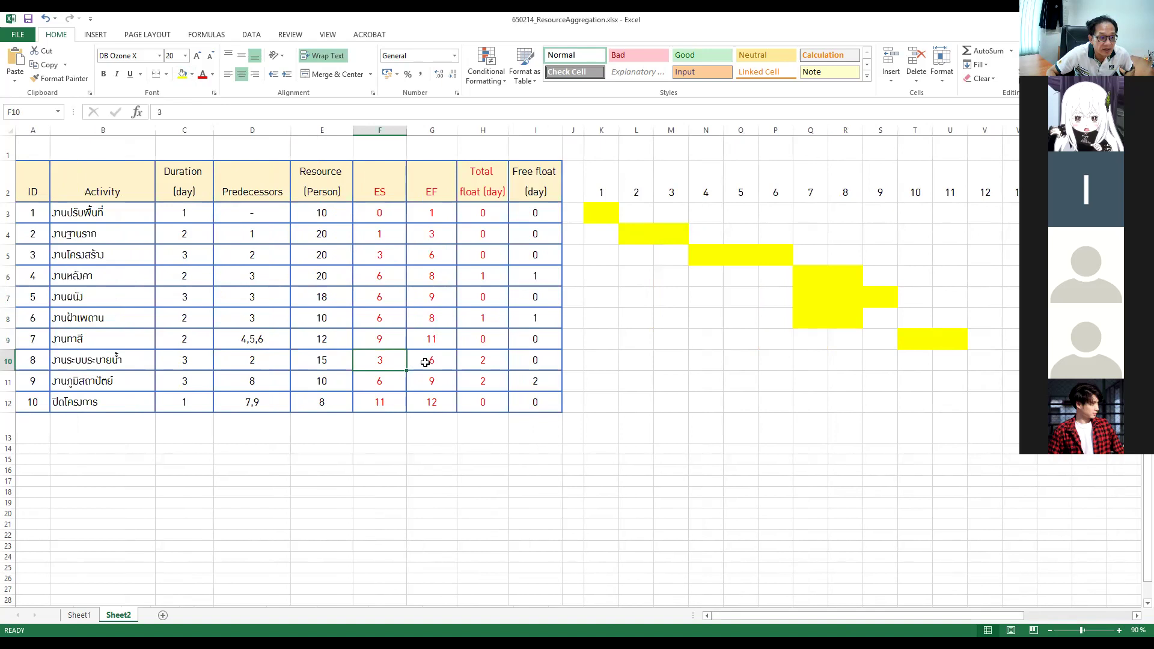
left_click_drag(703, 362, 778, 361)
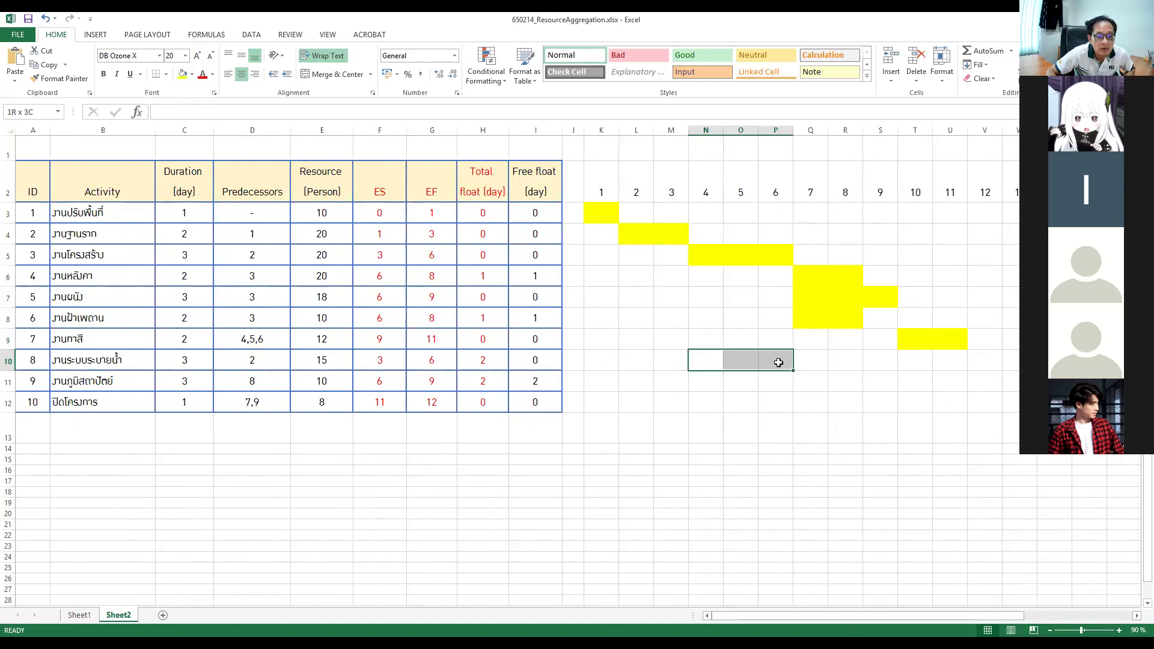
left_click(182, 74)
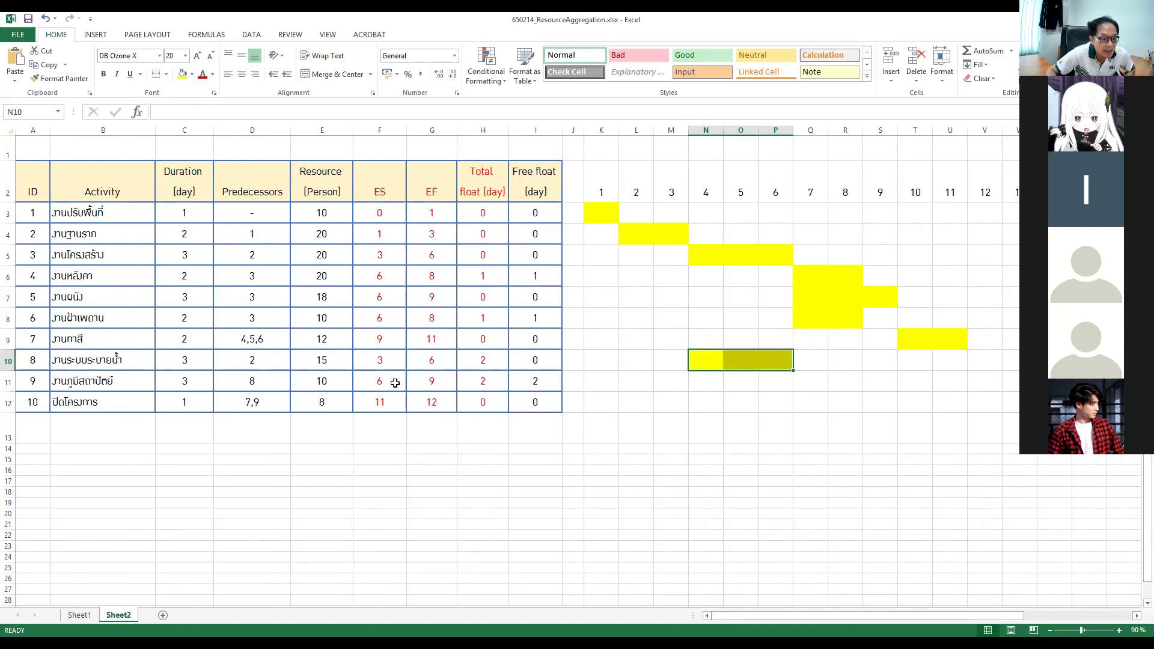
left_click_drag(808, 381, 879, 381)
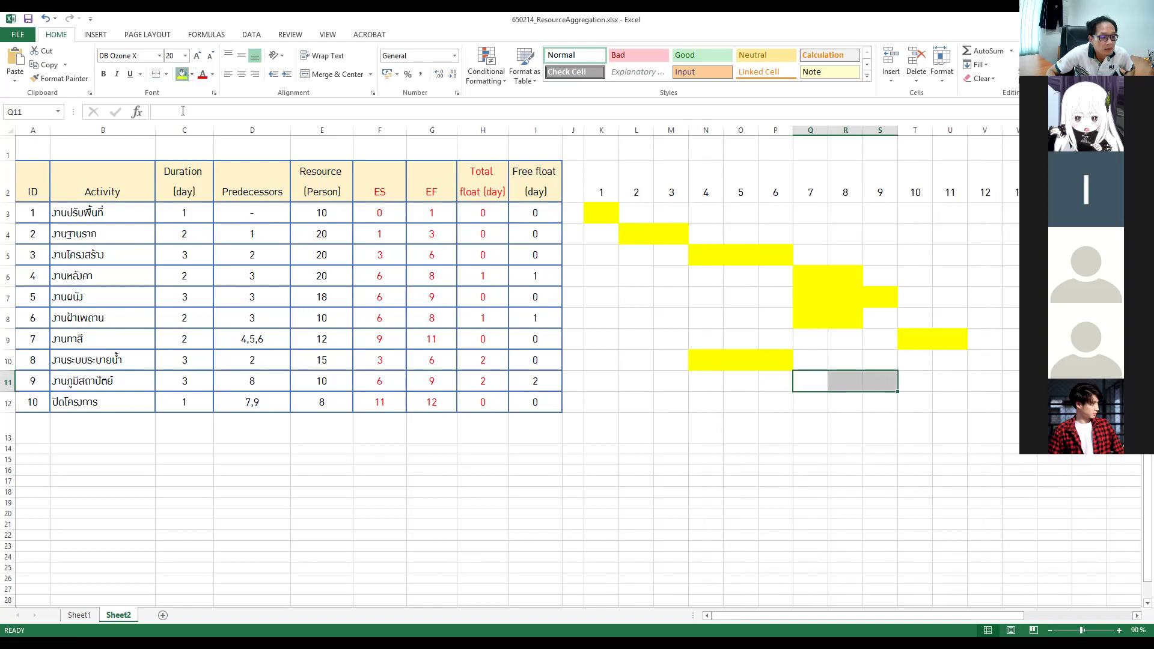
left_click(181, 73)
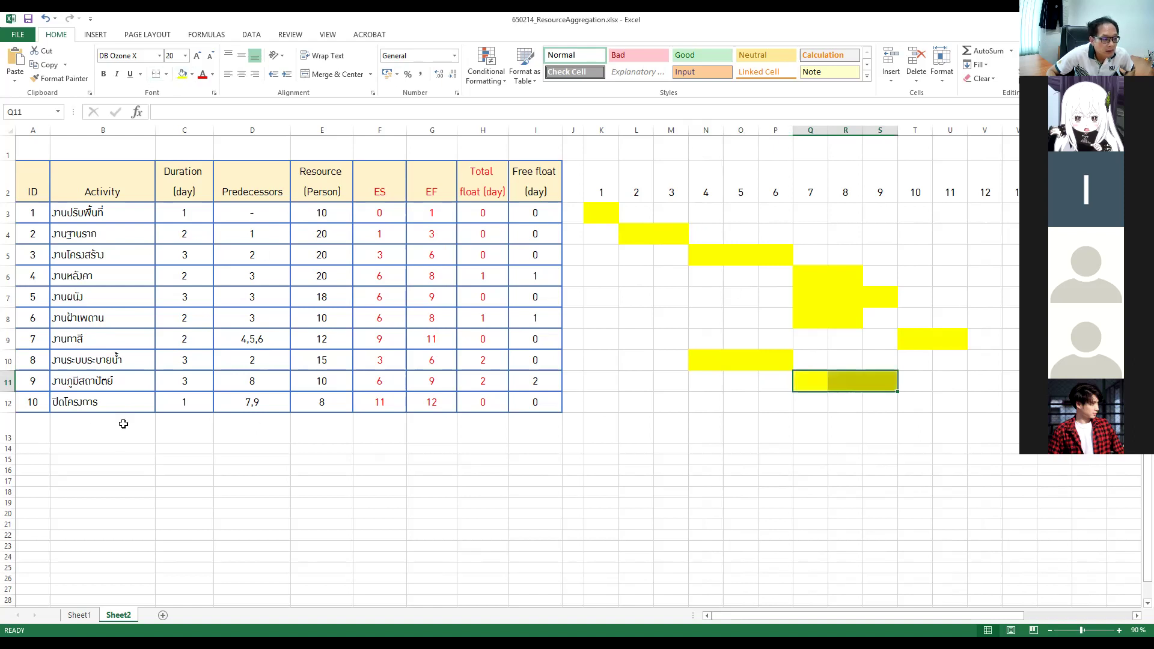
- Fill cell V12 yellow to mark day 12 for activity 10
left_click(394, 402)
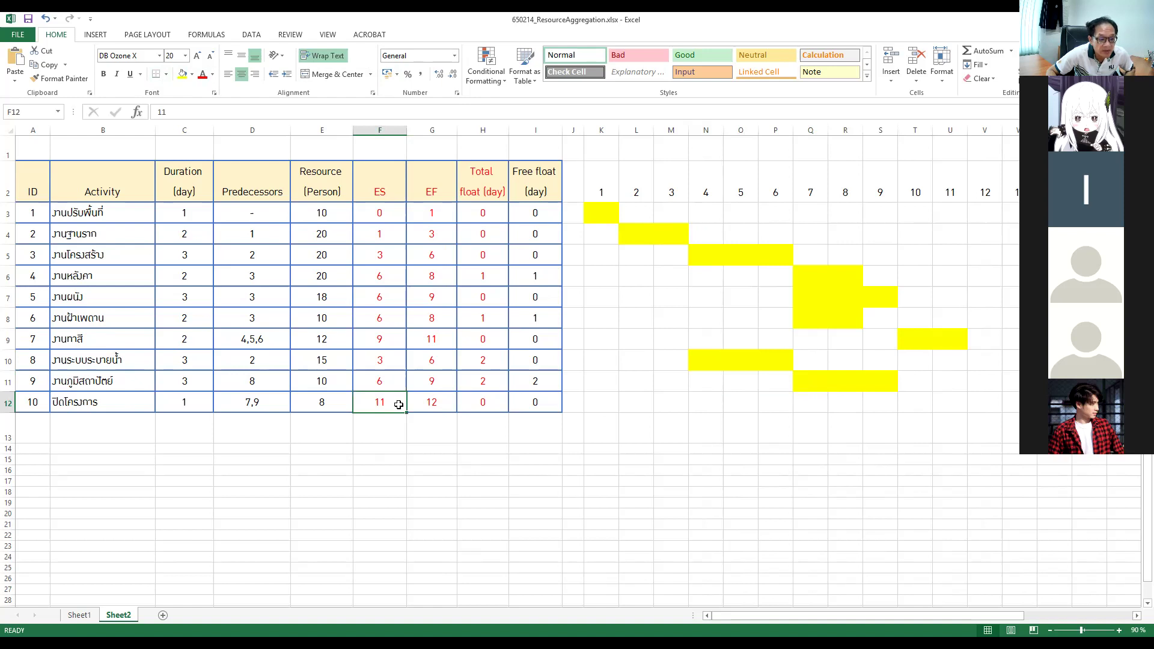
left_click(435, 398)
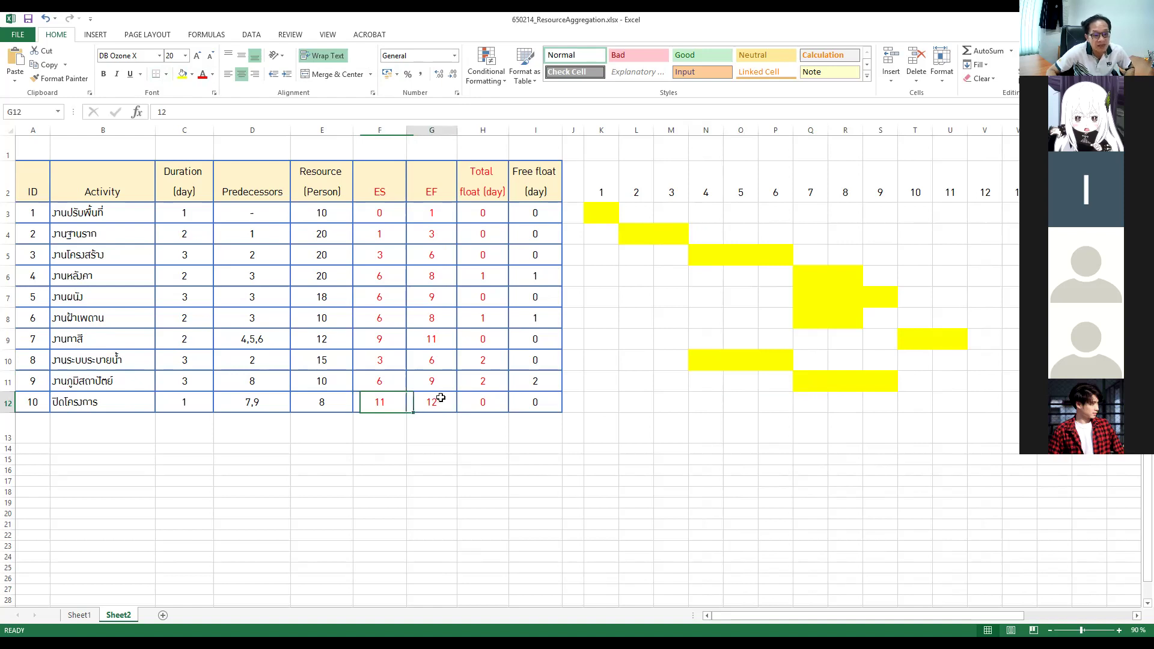
left_click(987, 405)
left_click(182, 73)
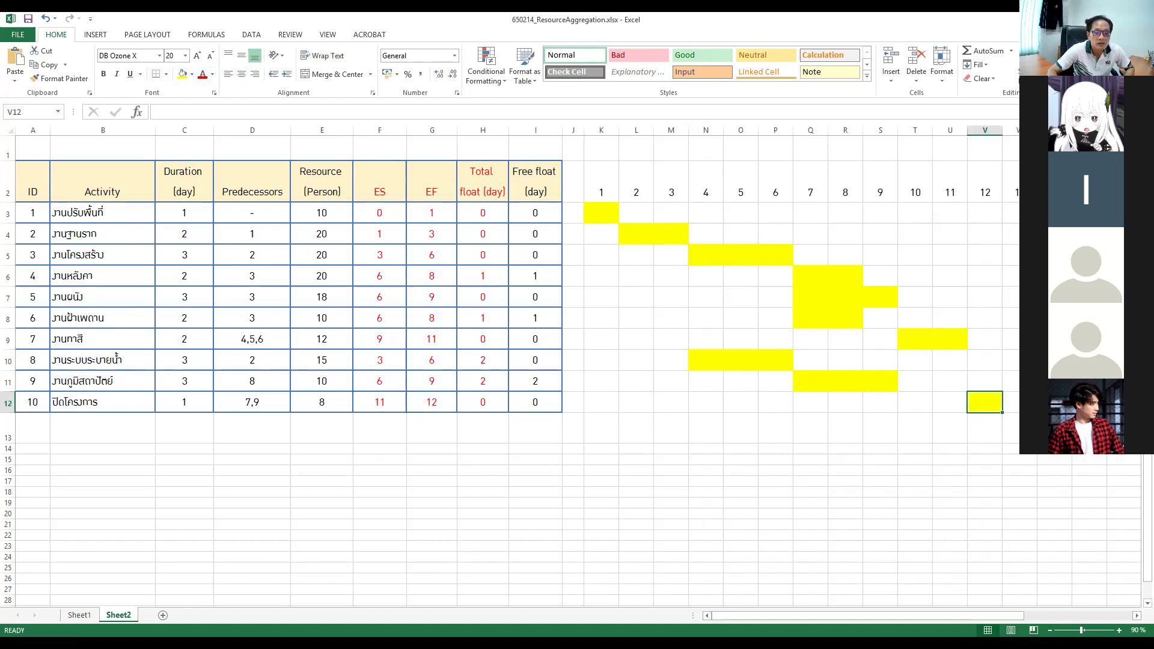
left_click(1136, 616)
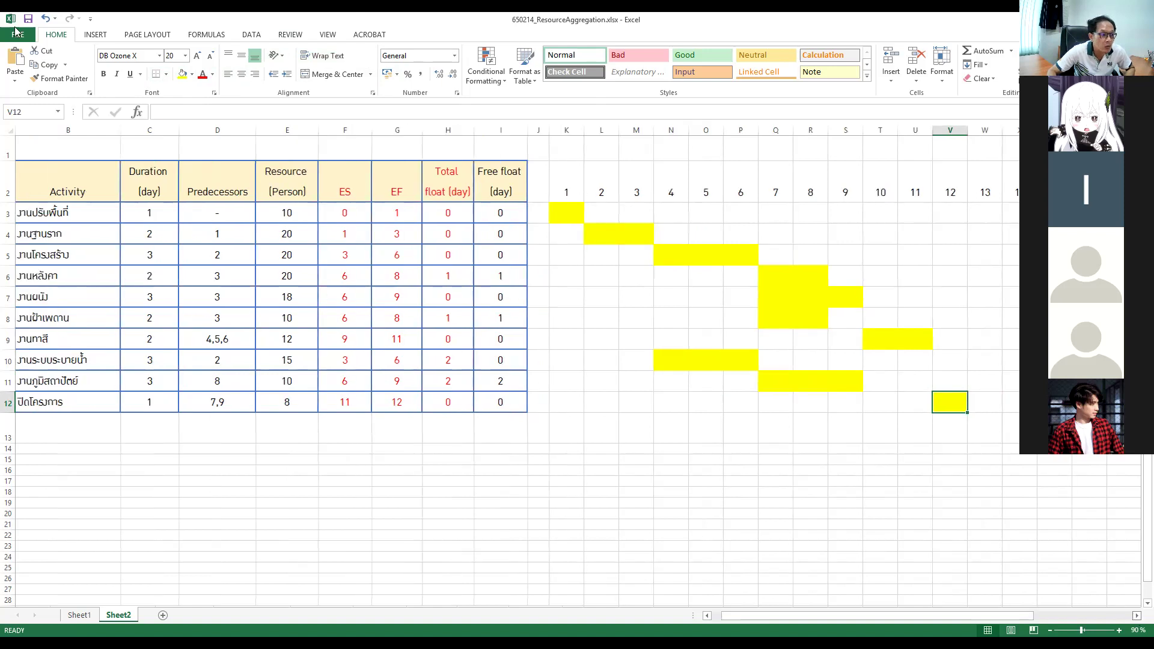
left_click(1136, 616)
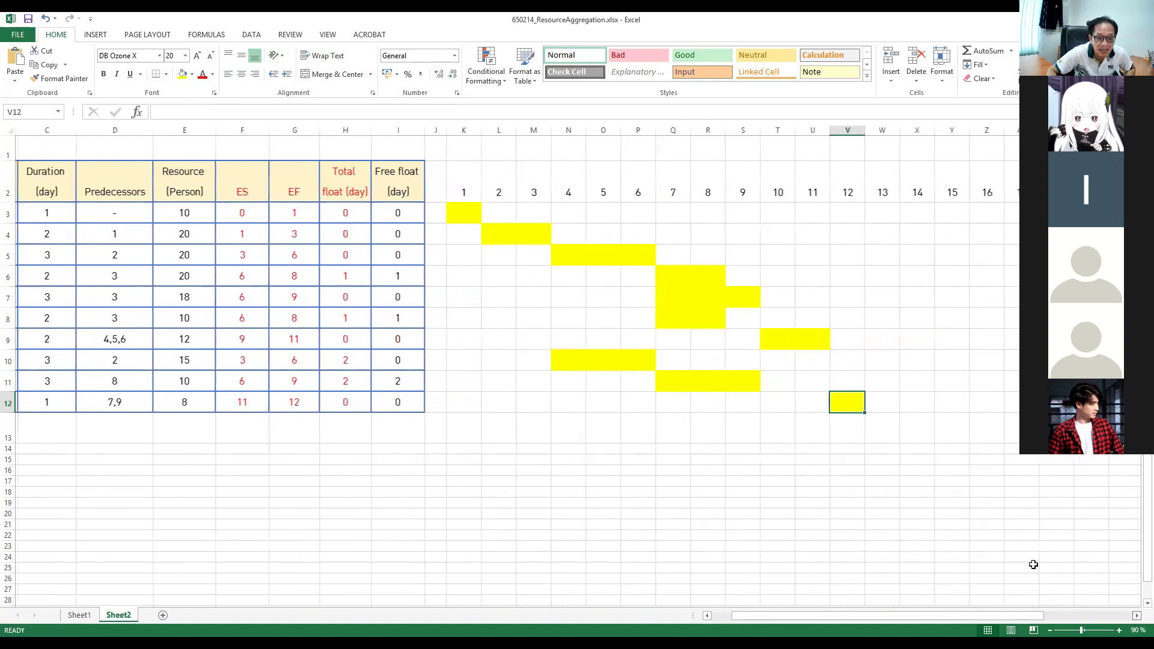
- Apply all borders to the schedule grid K2:V12, covering days 1 to 12 and all ten activities
double_click(1136, 616)
left_click_drag(328, 186, 724, 404)
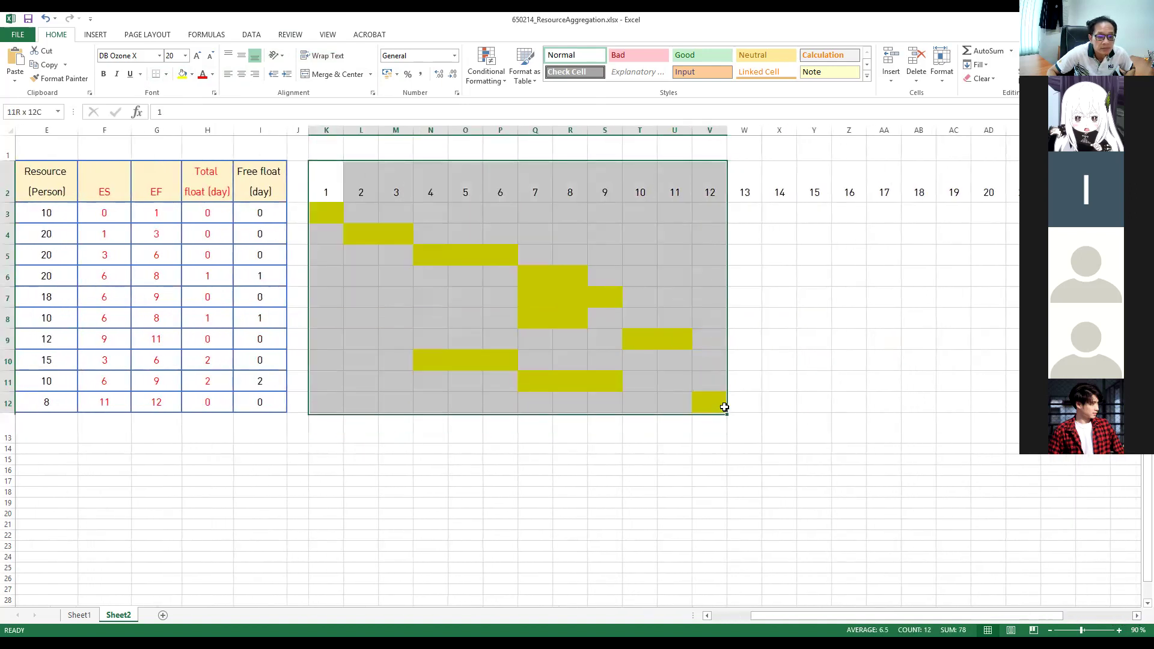
left_click(165, 75)
left_click(179, 175)
left_click_drag(325, 433, 327, 448)
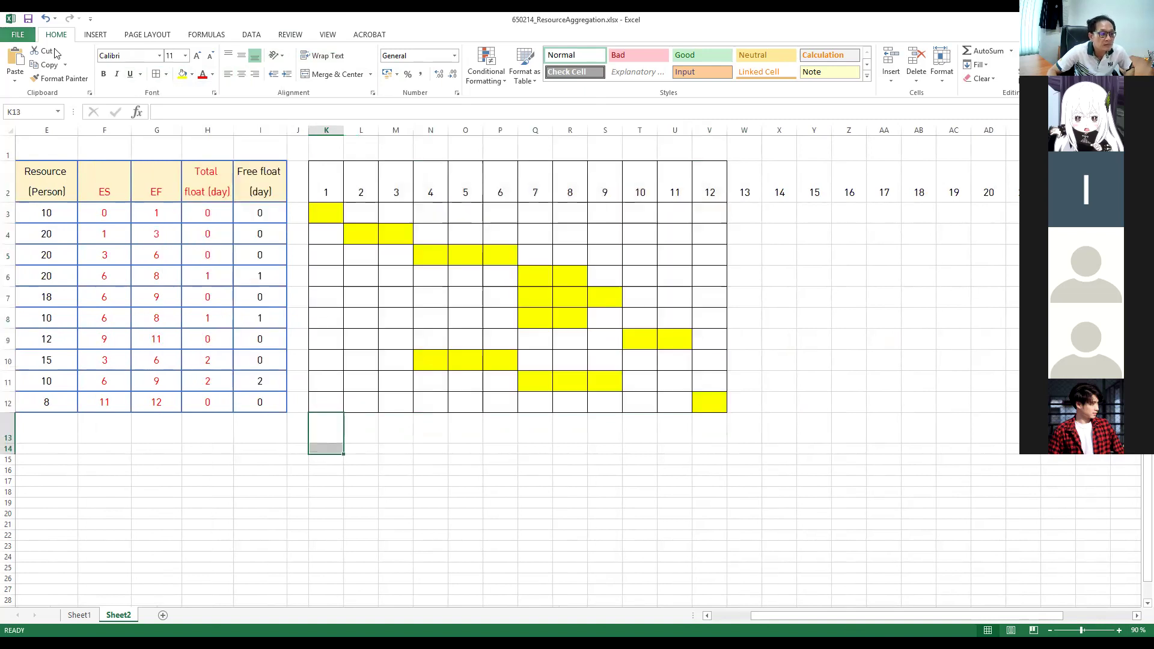
- Add the heading "Day" above the day numbers, merged and centred across K1:V1, and enlarge its font by five size increments
left_click(328, 148)
type("Day")
left_click_drag(332, 148, 648, 148)
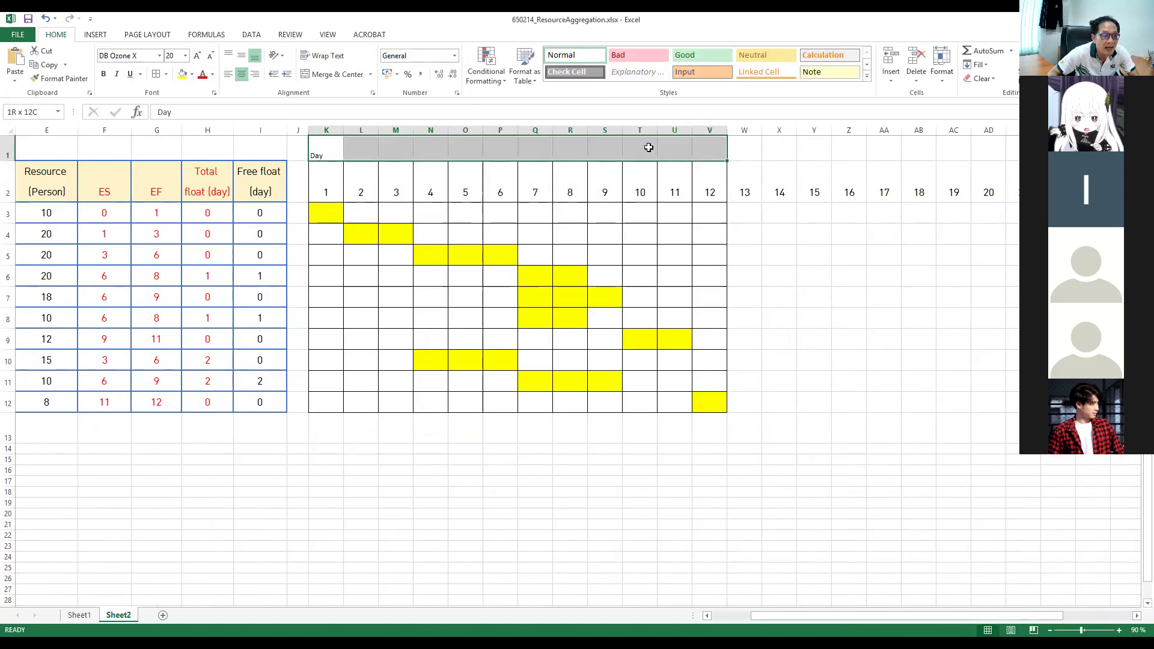
left_click(335, 74)
left_click(197, 56)
left_click(197, 55)
left_click(198, 56)
left_click(197, 55)
left_click(197, 55)
left_click(400, 437)
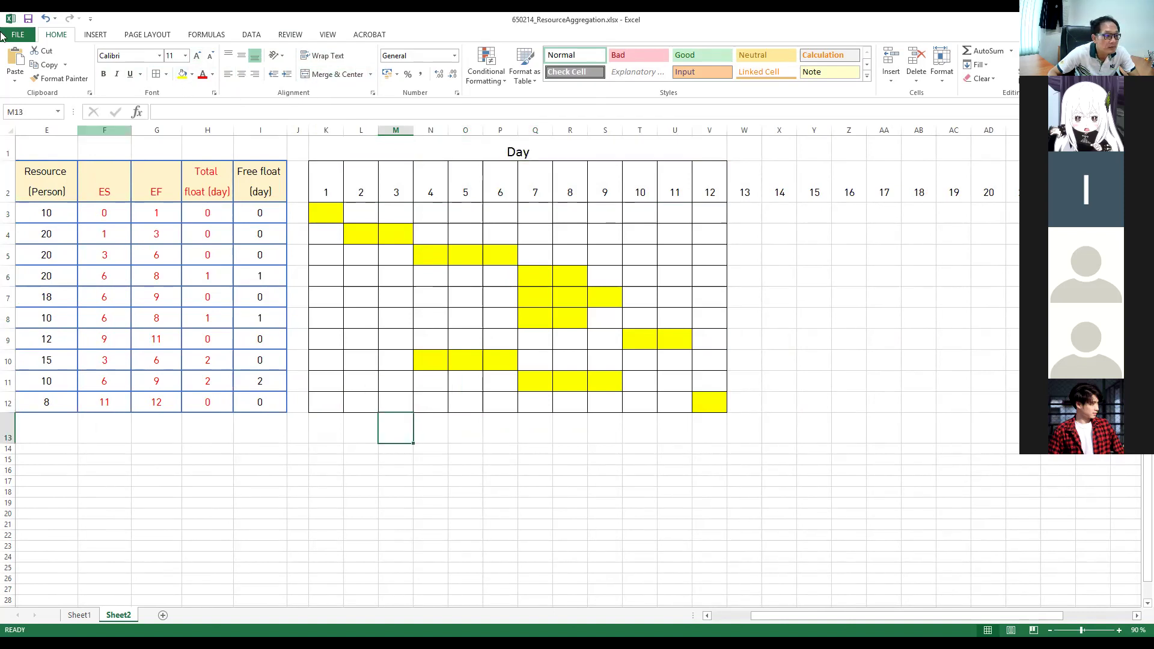
- Clear the surplus day numbers from 13 onward, starting at W2
left_click_drag(752, 179, 1076, 234)
key("Delete")
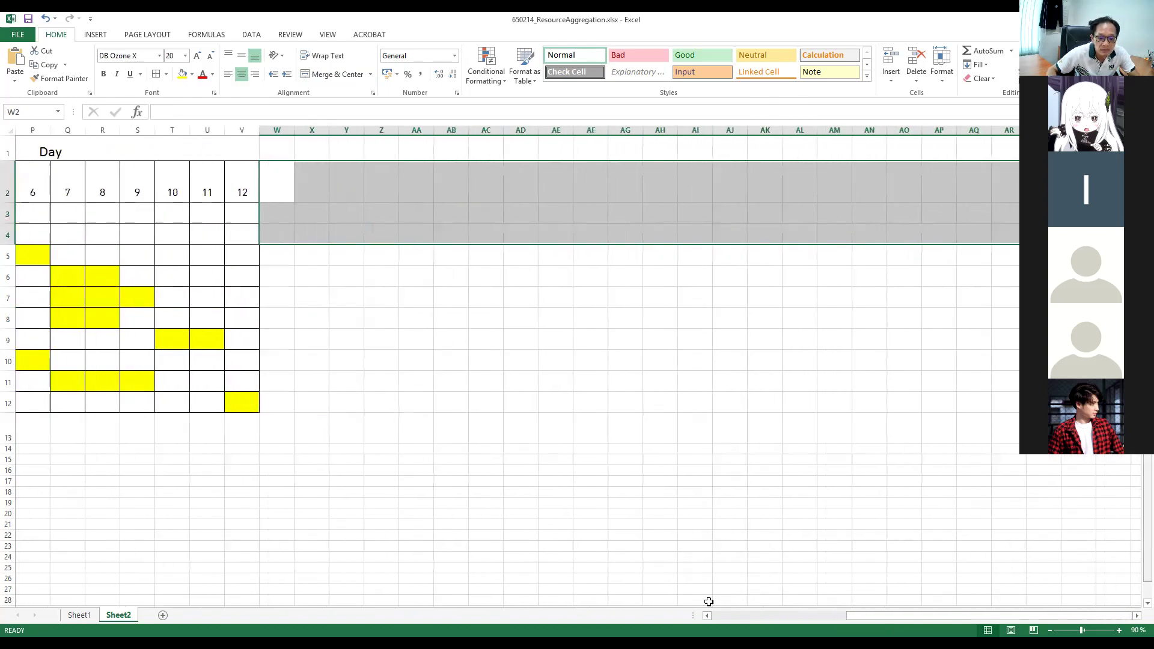
left_click(728, 615)
left_click(599, 458)
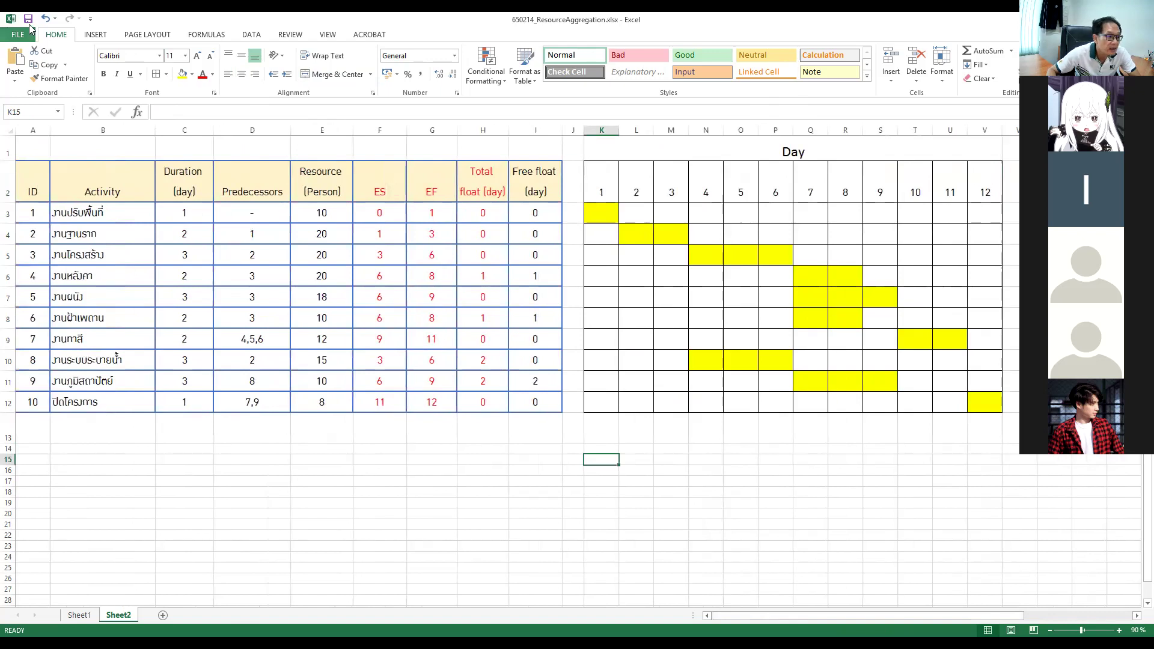
- Enter =E3 in K3 to show activity 1's worker requirement on day 1
left_click(601, 211)
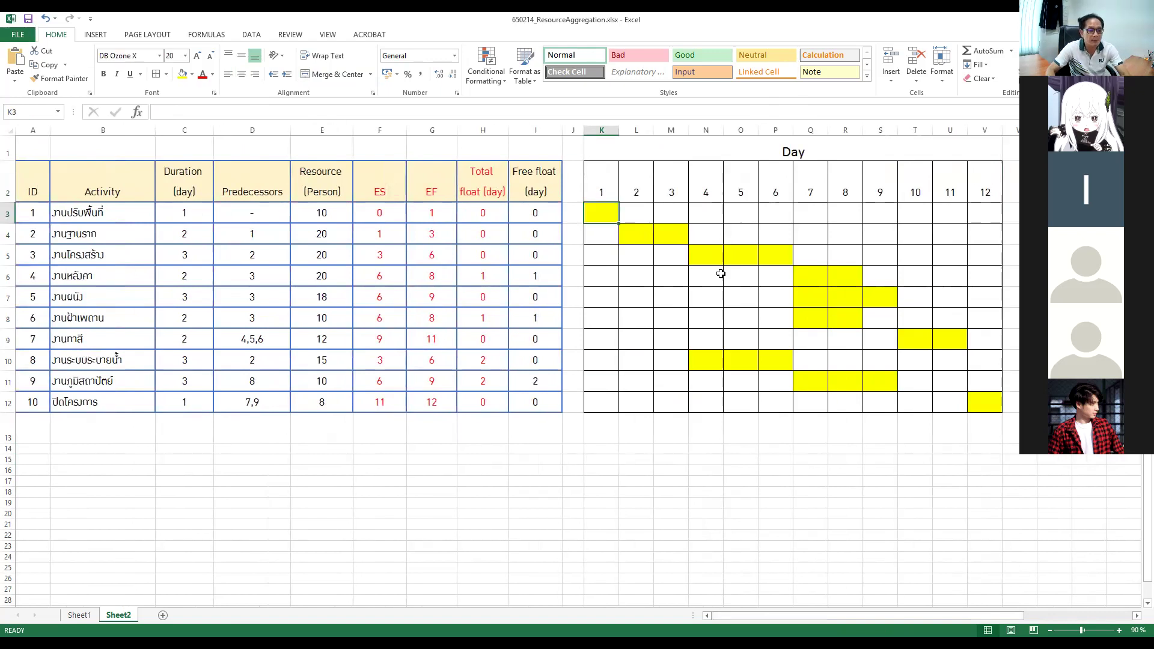
type("=")
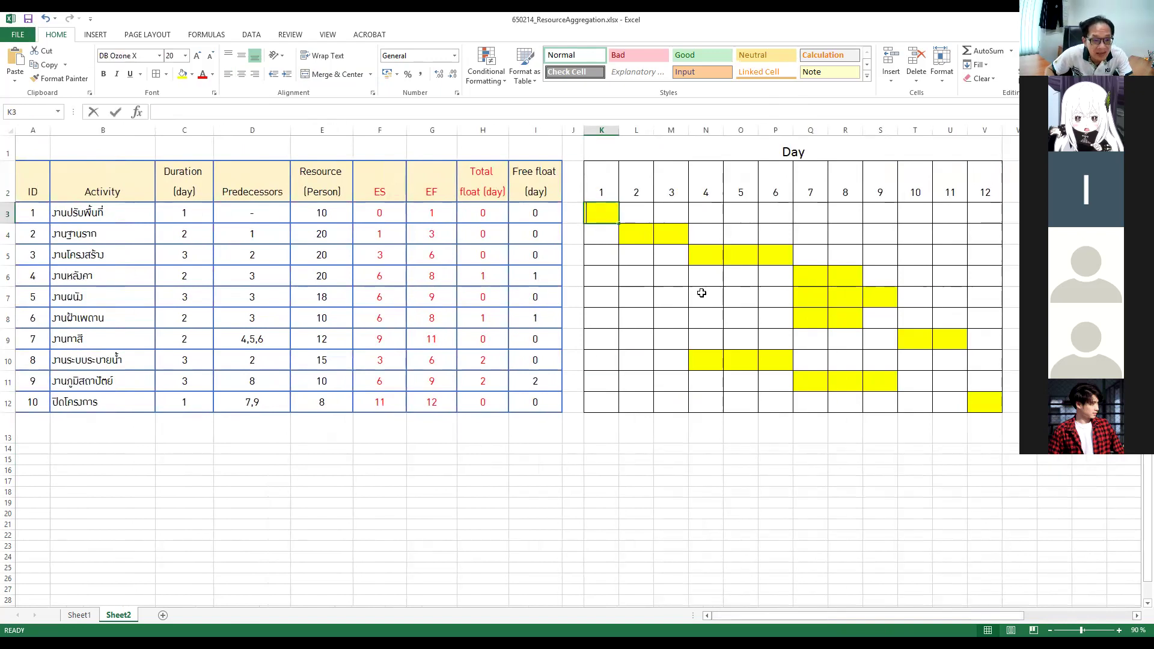
left_click(318, 212)
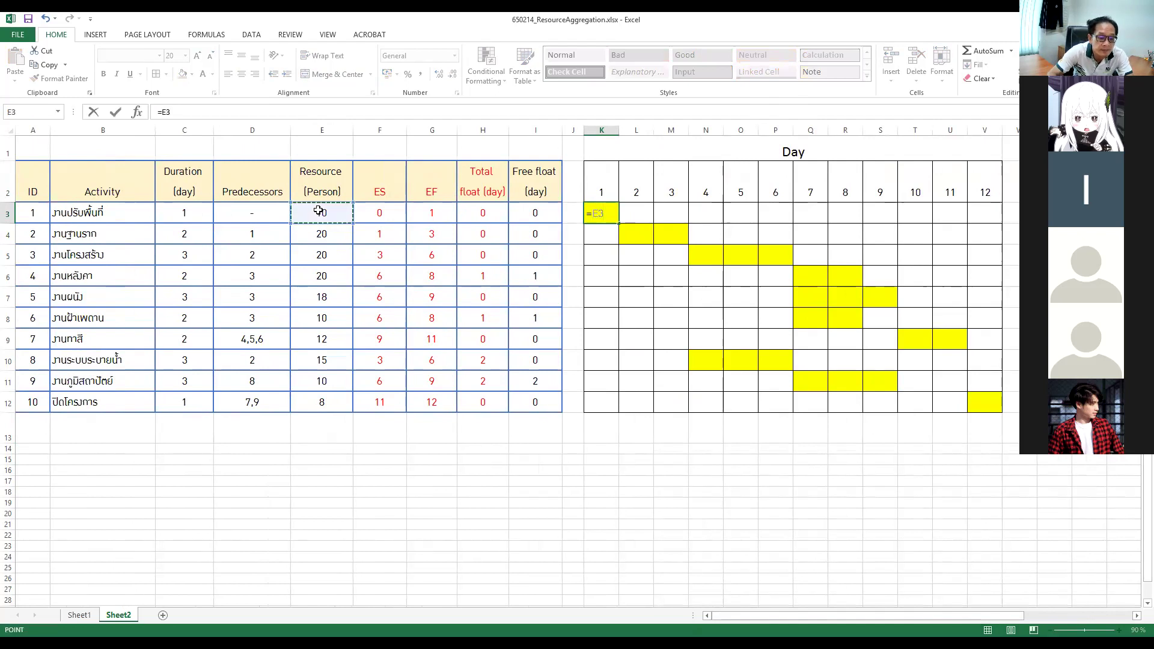
key("Return")
- Link L4 and M4 to E4 to show activity 2's worker requirement on days 2 and 3
left_click(643, 239)
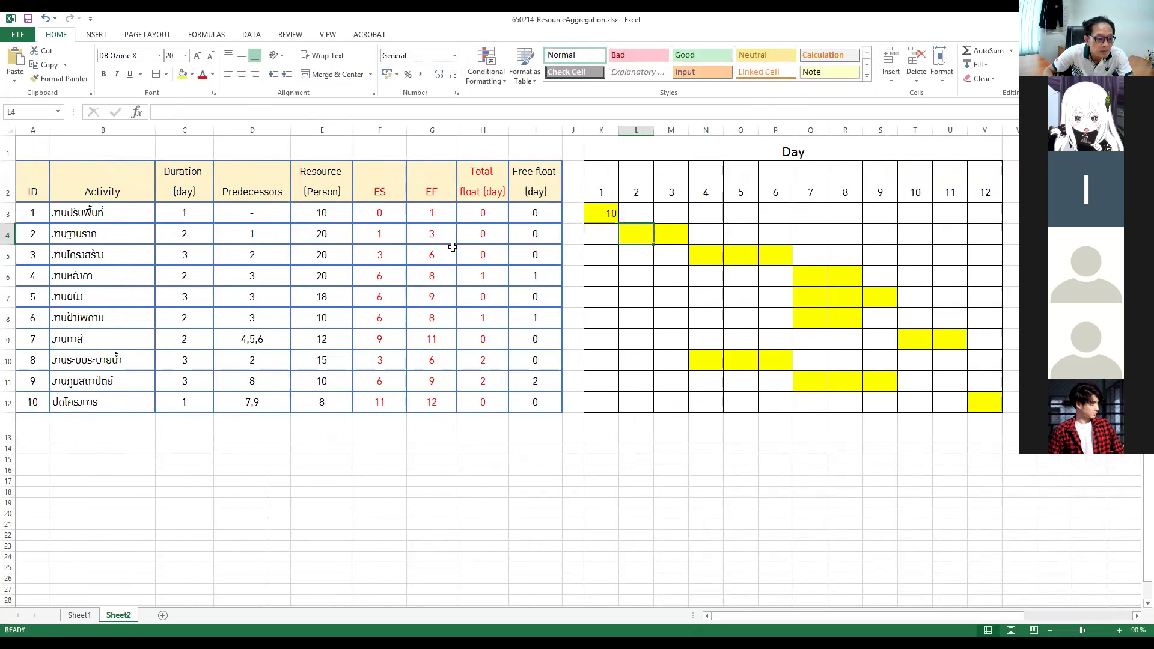
type("=")
left_click(333, 236)
key("Return")
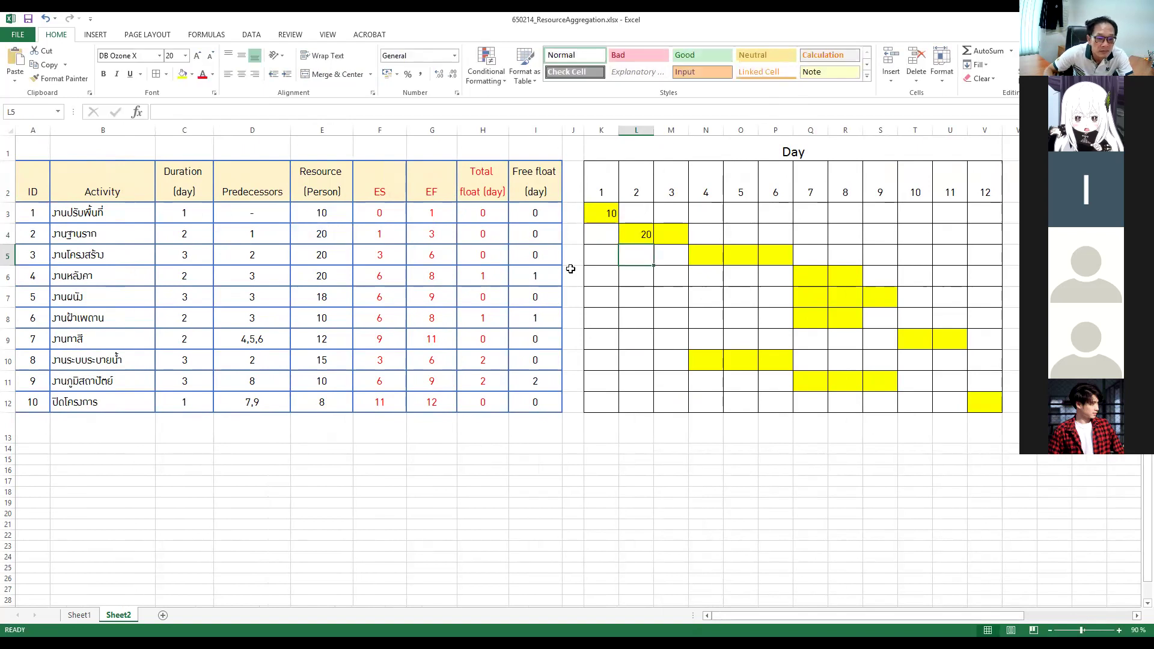
left_click(680, 230)
type("=")
left_click(306, 233)
key("Return")
- Enter =$E$5 in N5 for activity 3's workers on day 4 and copy it to O5:P5 for days 5 and 6
left_click(704, 262)
type("=")
left_click(327, 255)
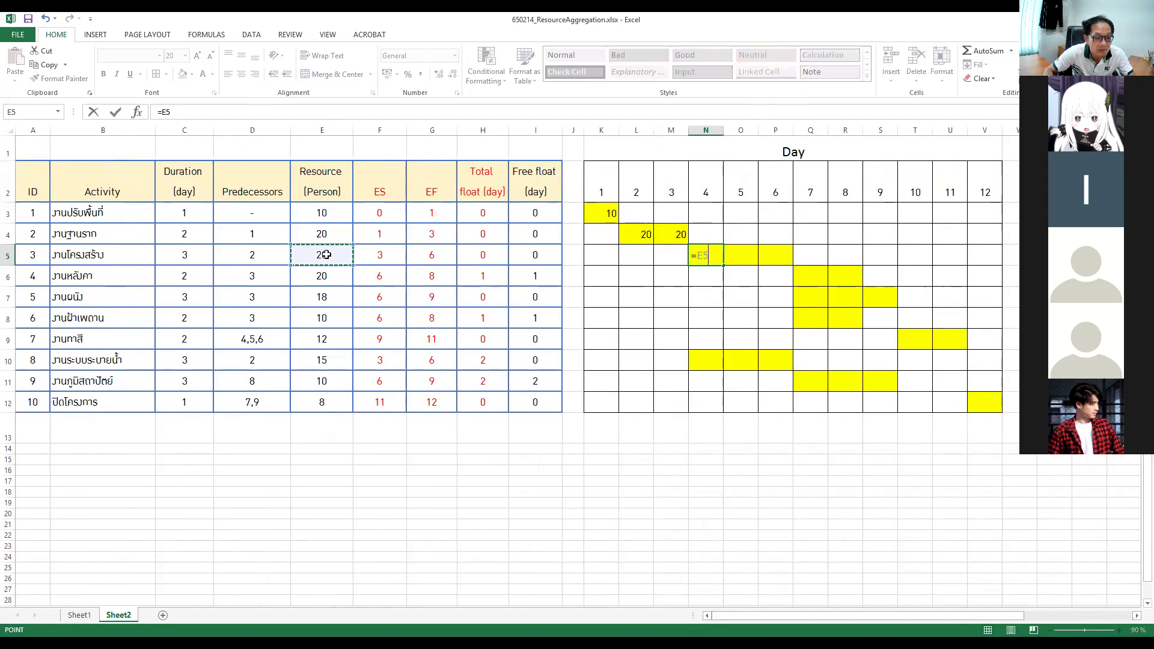
key("Return")
left_click(710, 258)
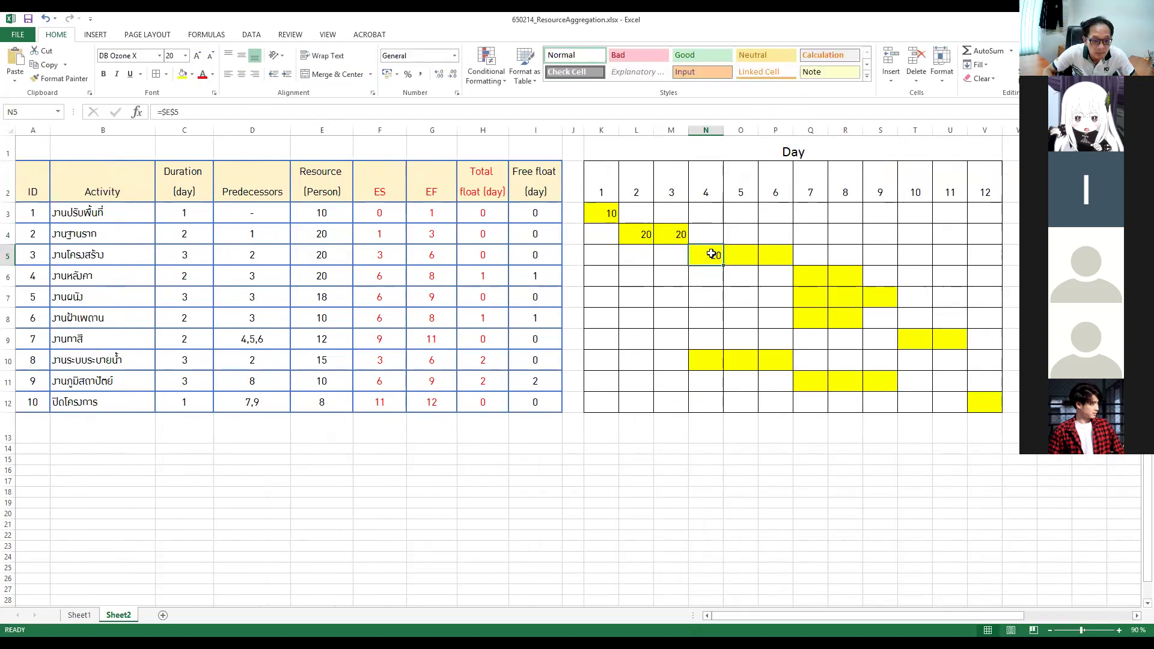
key("ctrl+c")
left_click_drag(737, 260, 770, 260)
key("ctrl+v")
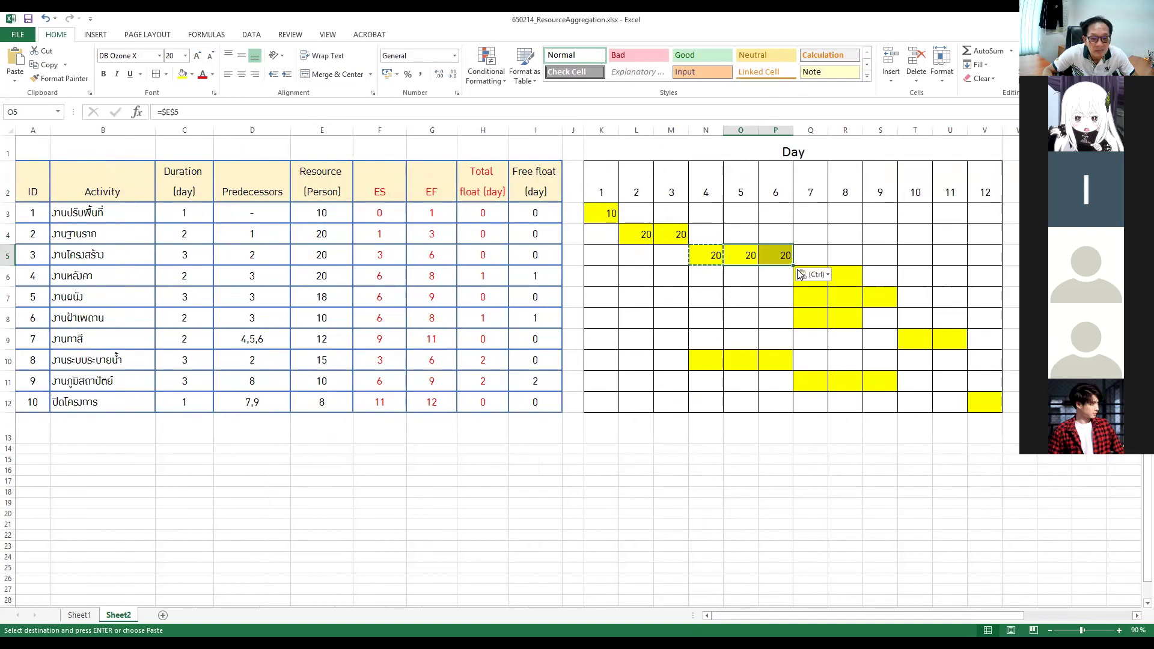
left_click(801, 293)
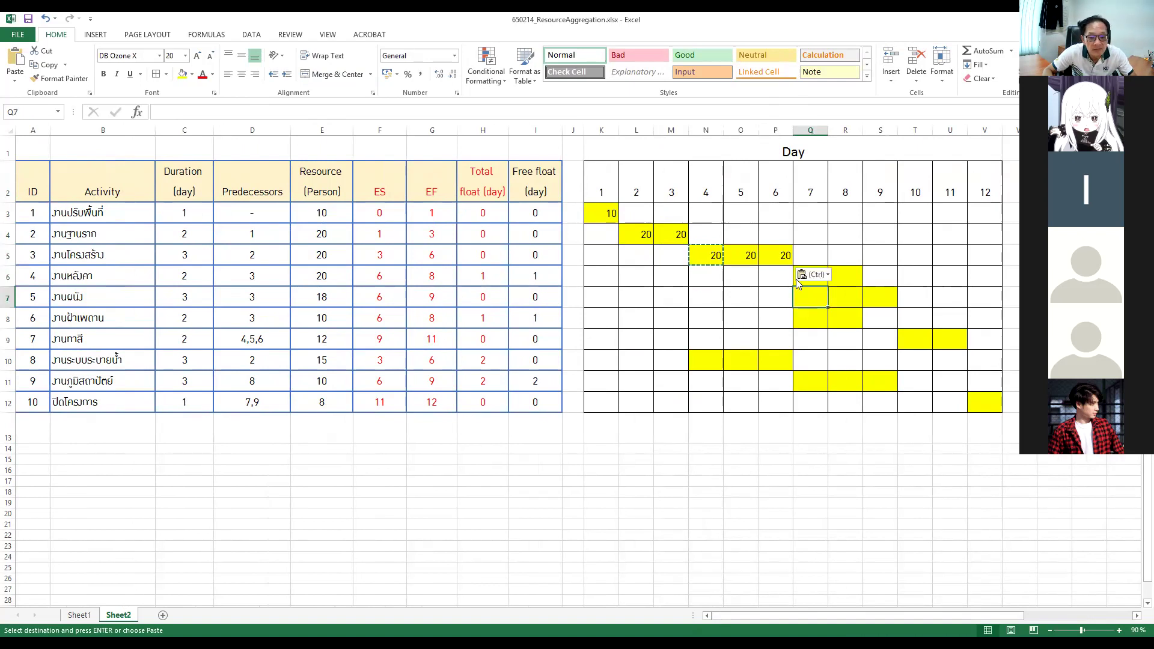
key("Escape")
- Enter 20 workers in Q6 and R6 for activity 4 on days 7 and 8
left_click(801, 277)
type("20")
key("Tab")
type("20")
key("Return")
- Enter 18 workers in each of Q7:S7 for activity 5 on days 7 to 9
type("18")
key("Tab")
type("18")
key("Tab")
type("18")
key("Down")
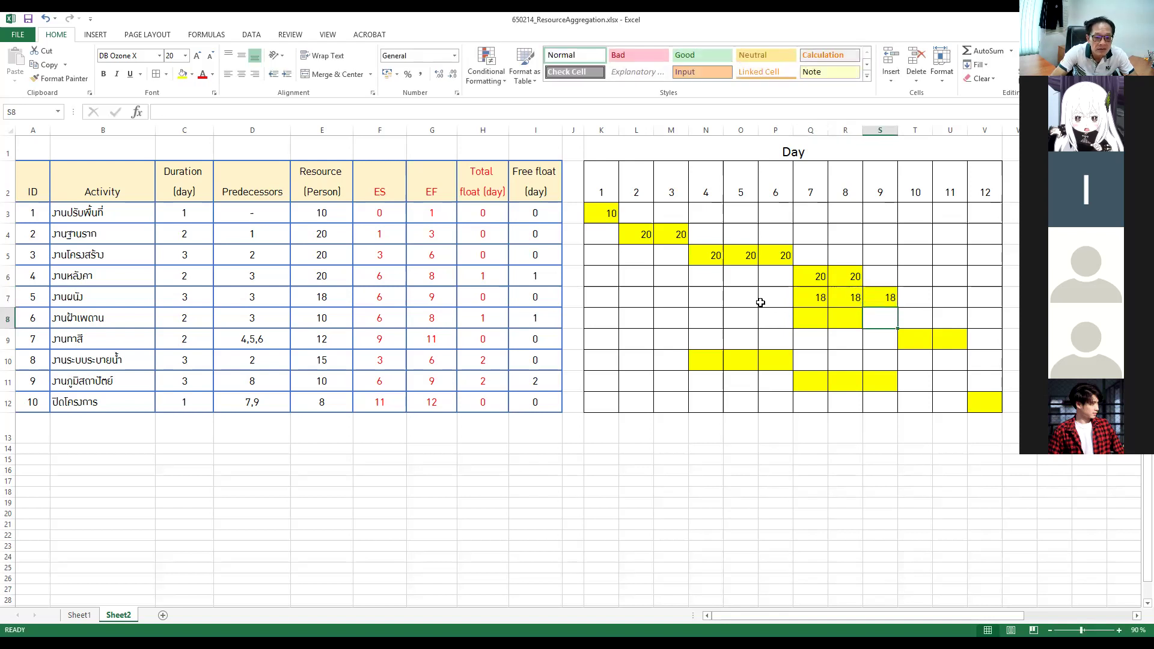
- Enter 10 workers in Q8 and R8 for activity 6 on days 7 and 8
key("Left")
key("Left")
type("10")
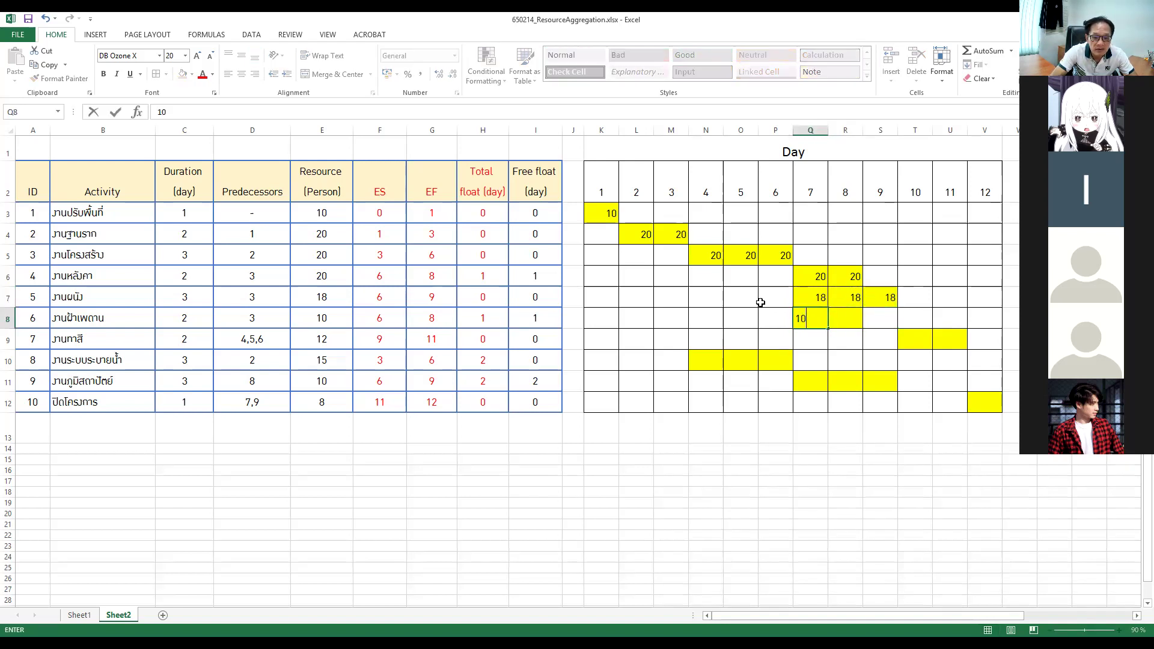
key("Tab")
type("10")
key("Tab")
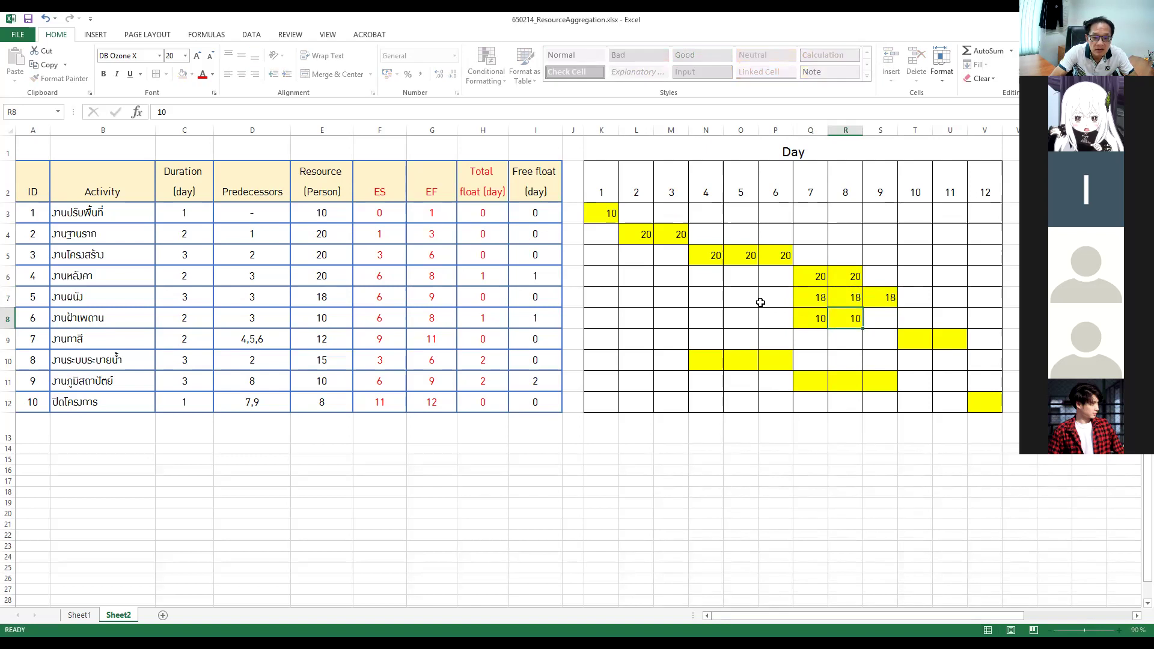
- Enter 12 workers in T9 and U9 for activity 7 on days 10 and 11
key("Right")
key("Down")
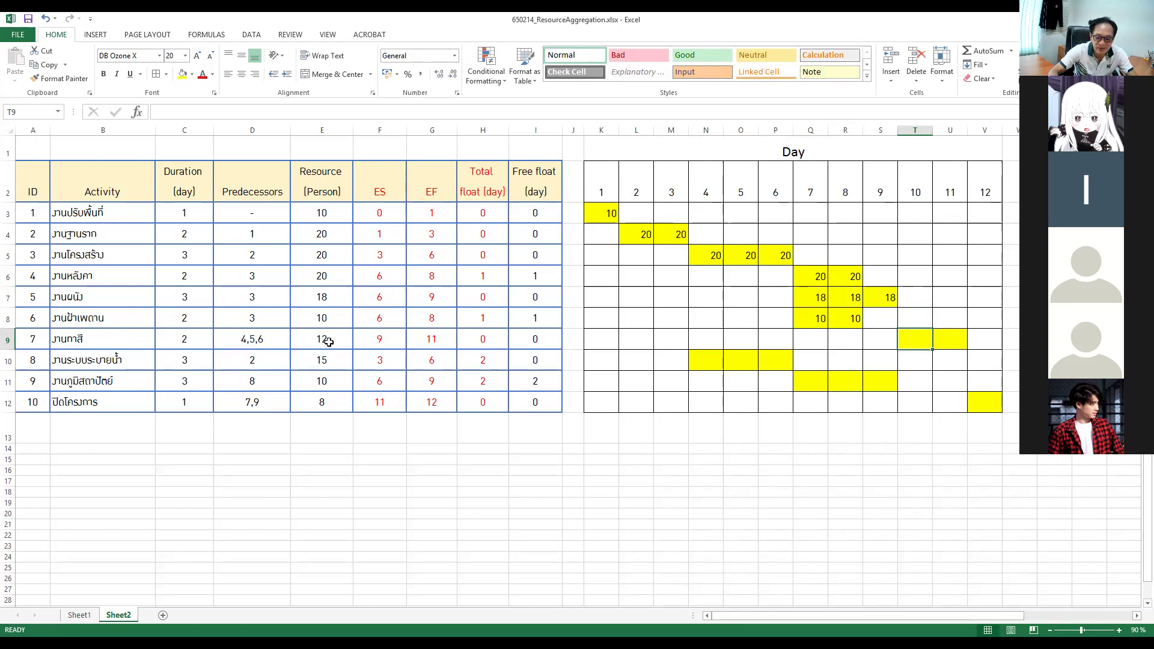
type("12")
key("Right")
type("12")
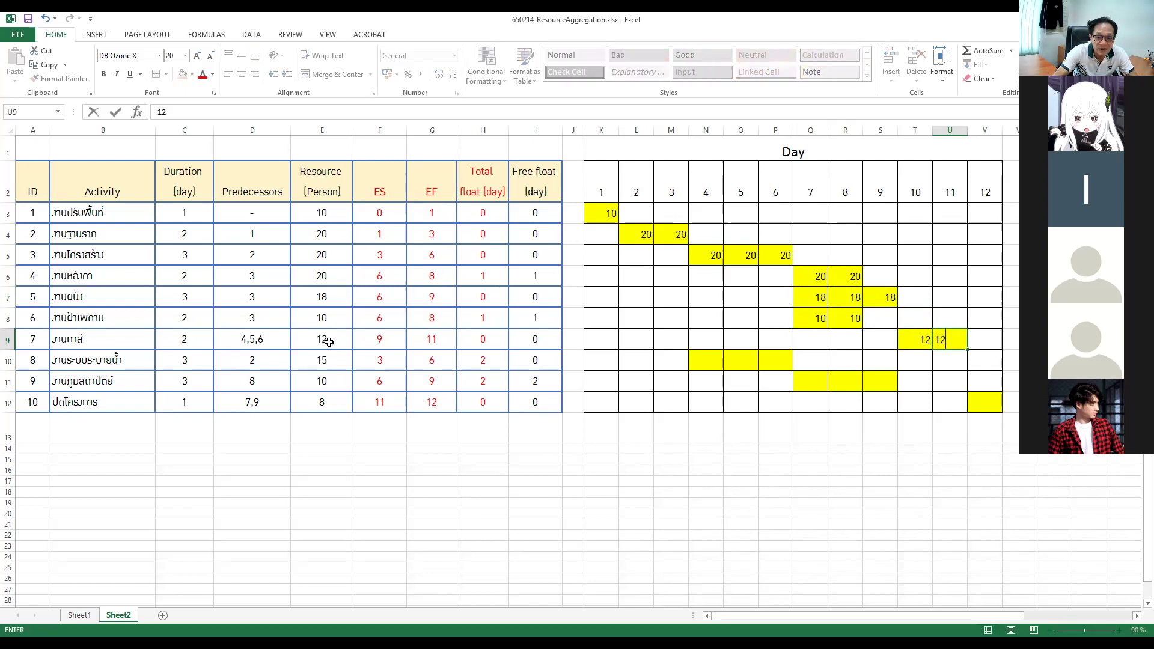
key("Return")
- Enter 15 workers in each of N10:P10 for activity 8 on days 4 to 6
left_click(714, 360)
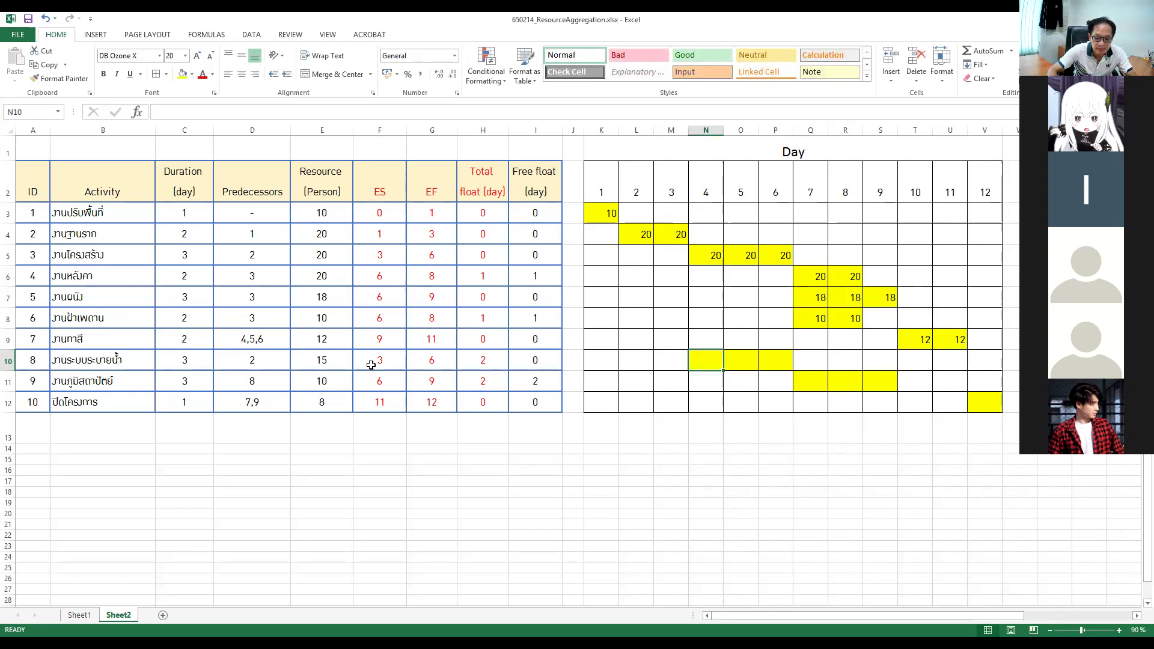
type("15")
key("Right")
type("1")
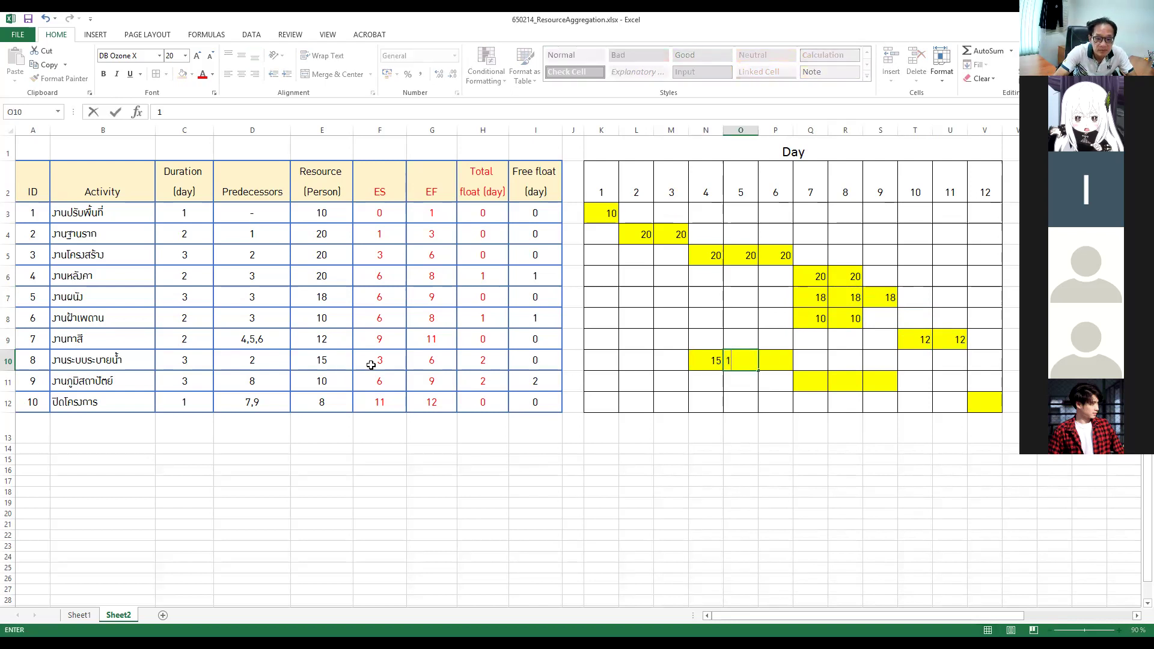
type("5")
key("Right")
type("15")
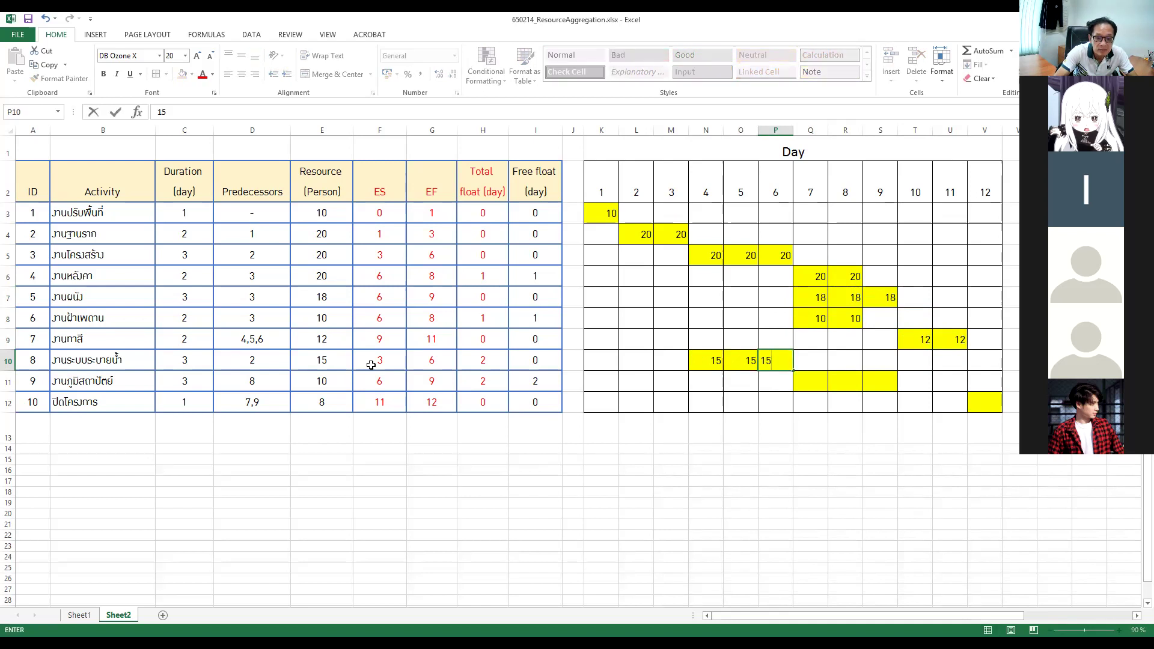
key("Right")
- Enter 10 workers in each of Q11:S11 for activity 9 on days 7 to 9
key("Down")
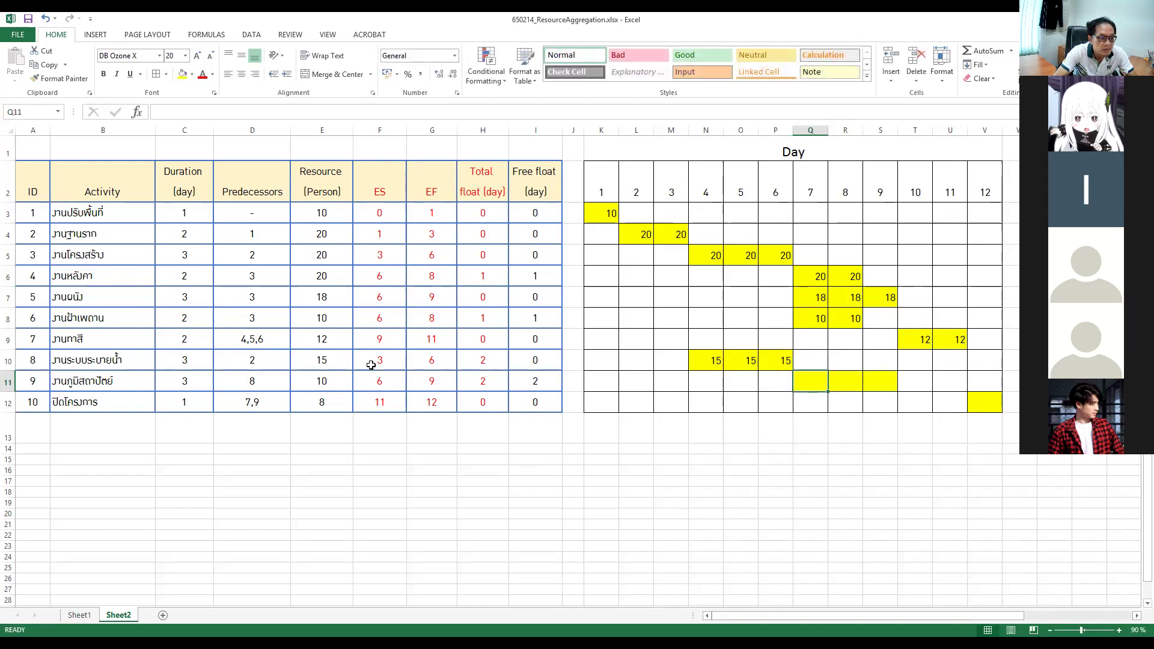
type("10")
key("Right")
type("10")
key("Right")
type("1")
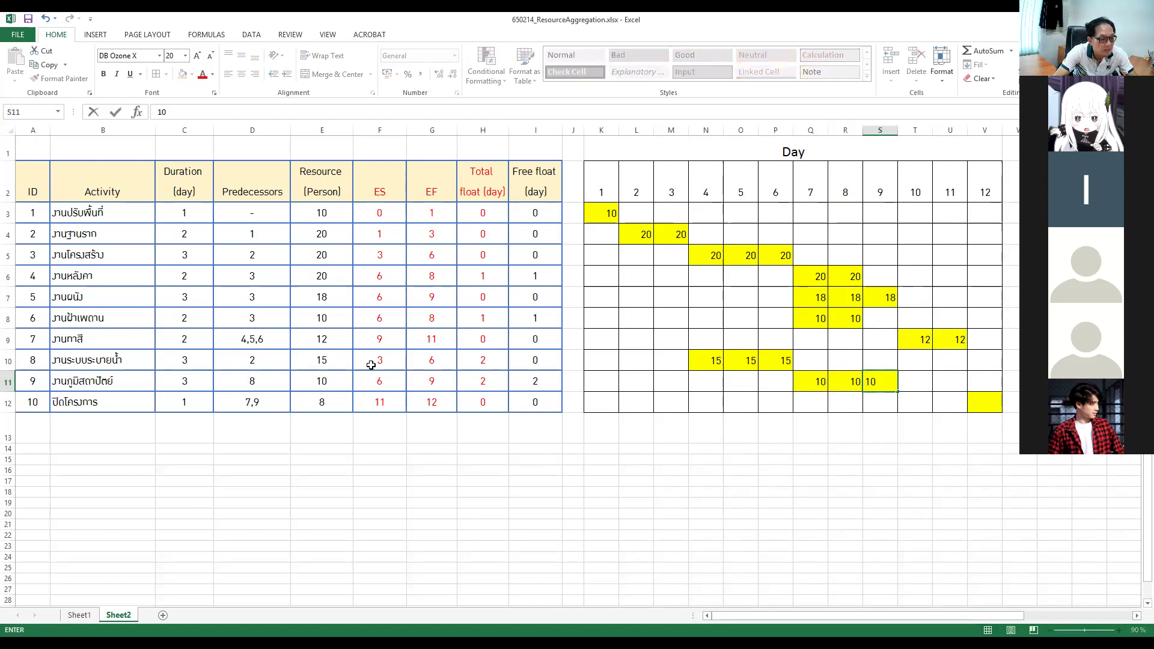
type("0")
key("Right")
- Enter 8 workers in V12 for activity 10 on day 12
key("Down")
key("Right")
key("Right")
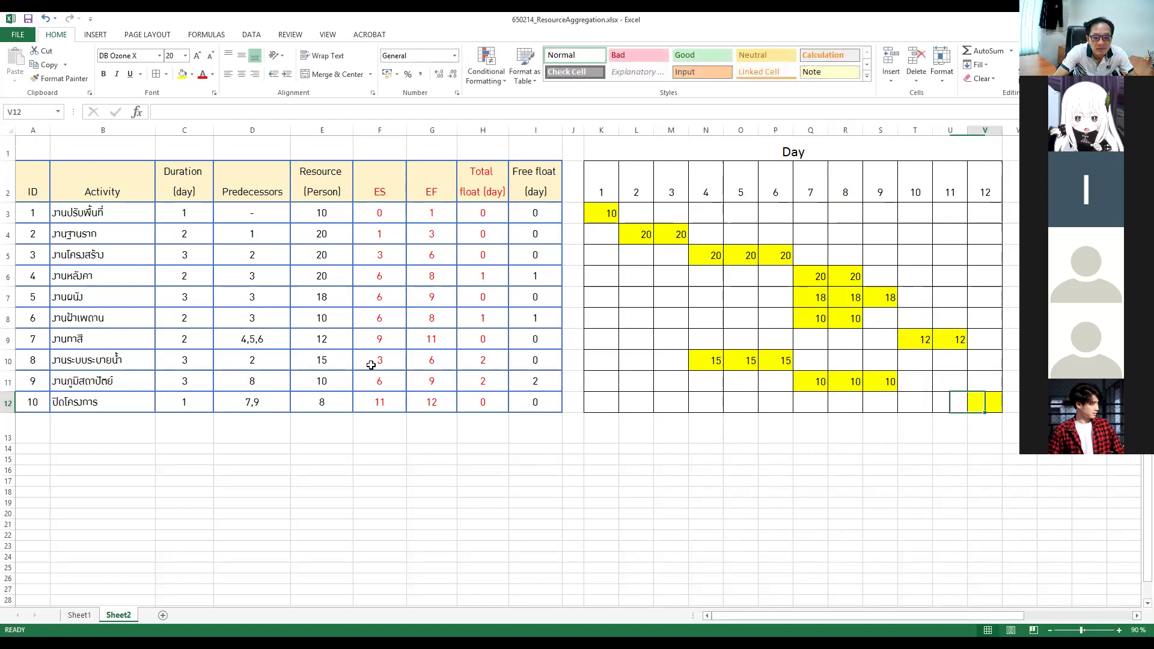
type("8")
key("Return")
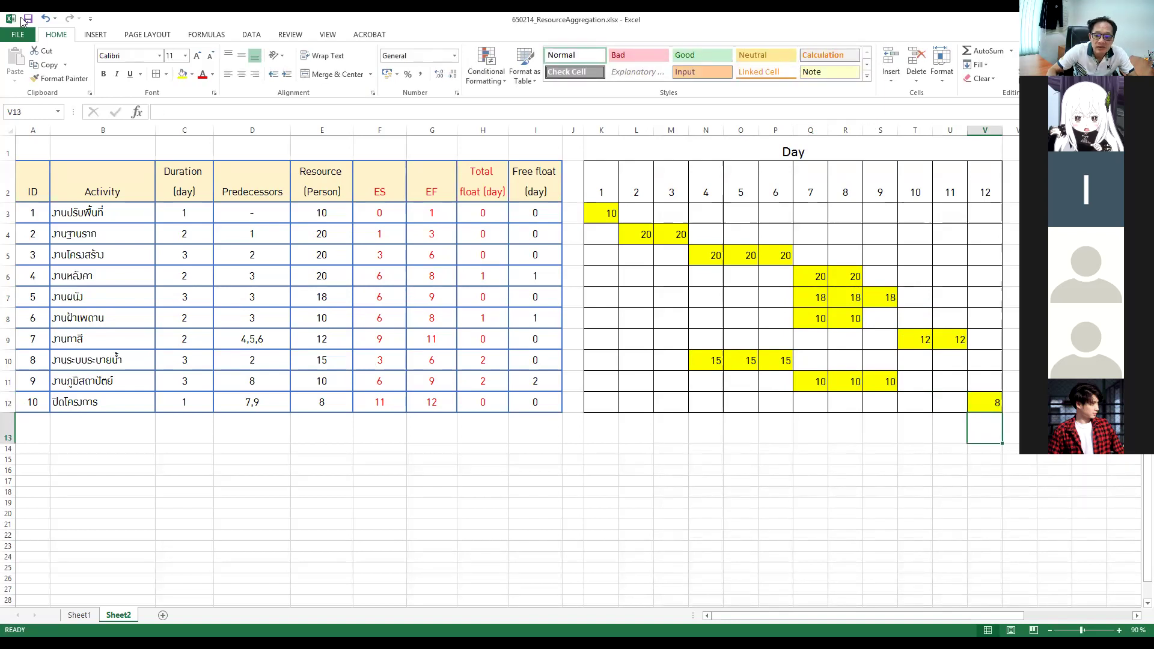
- Centre the worker numbers horizontally in the grid cells K3:V12
double_click(1136, 618)
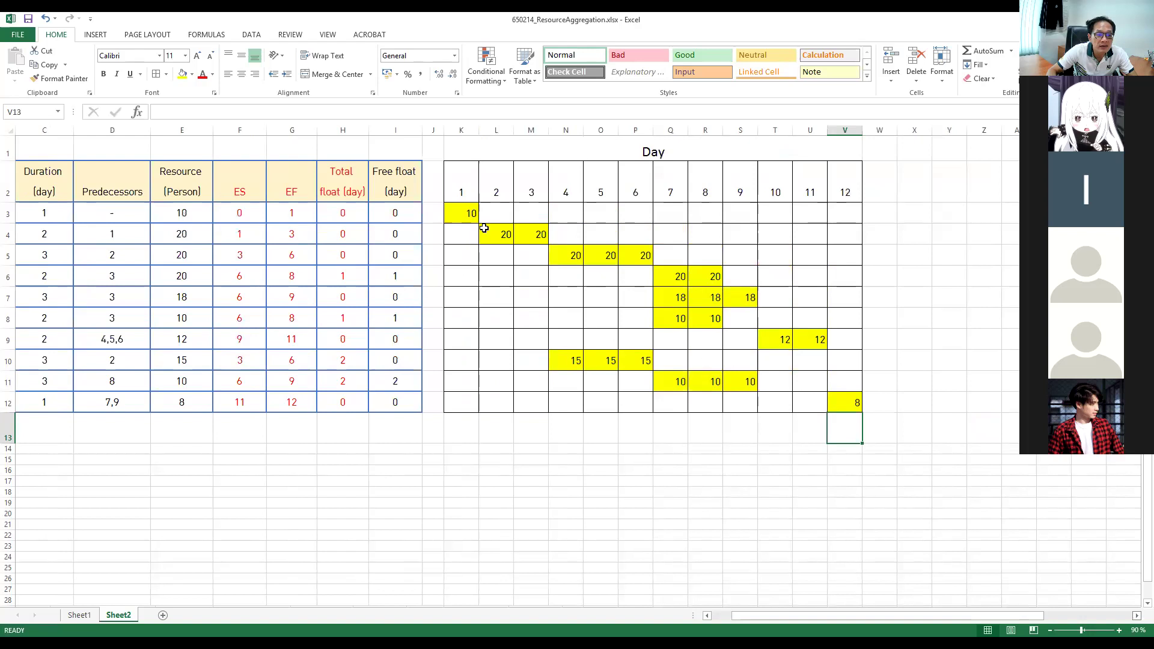
left_click_drag(461, 213, 832, 402)
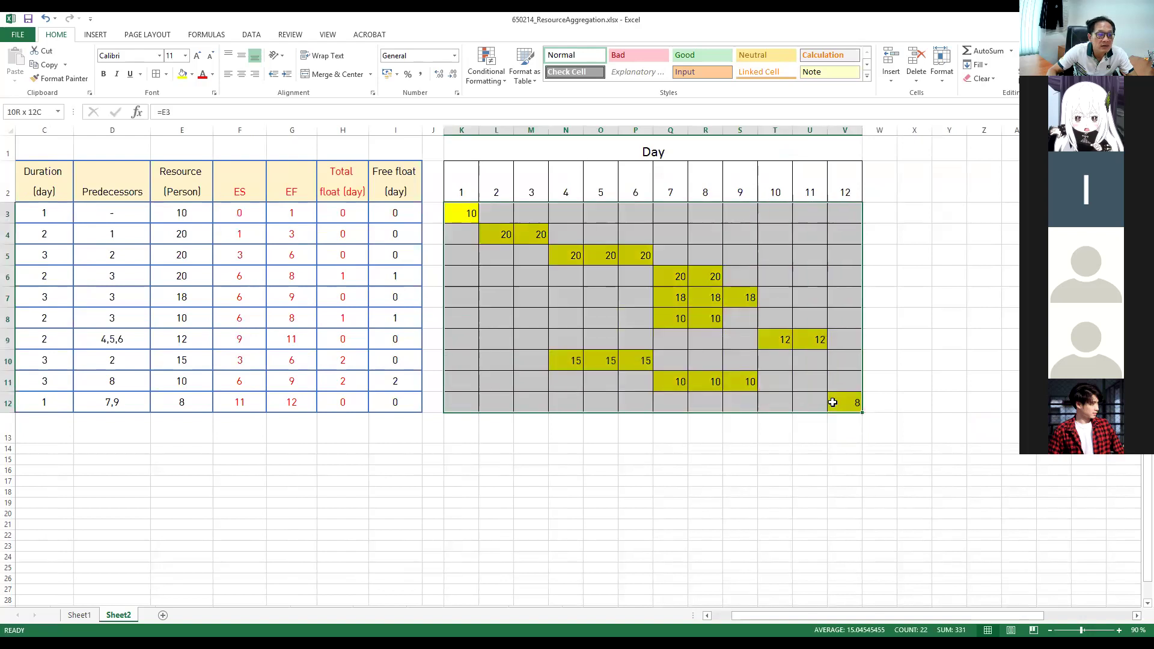
left_click(241, 74)
left_click(562, 511)
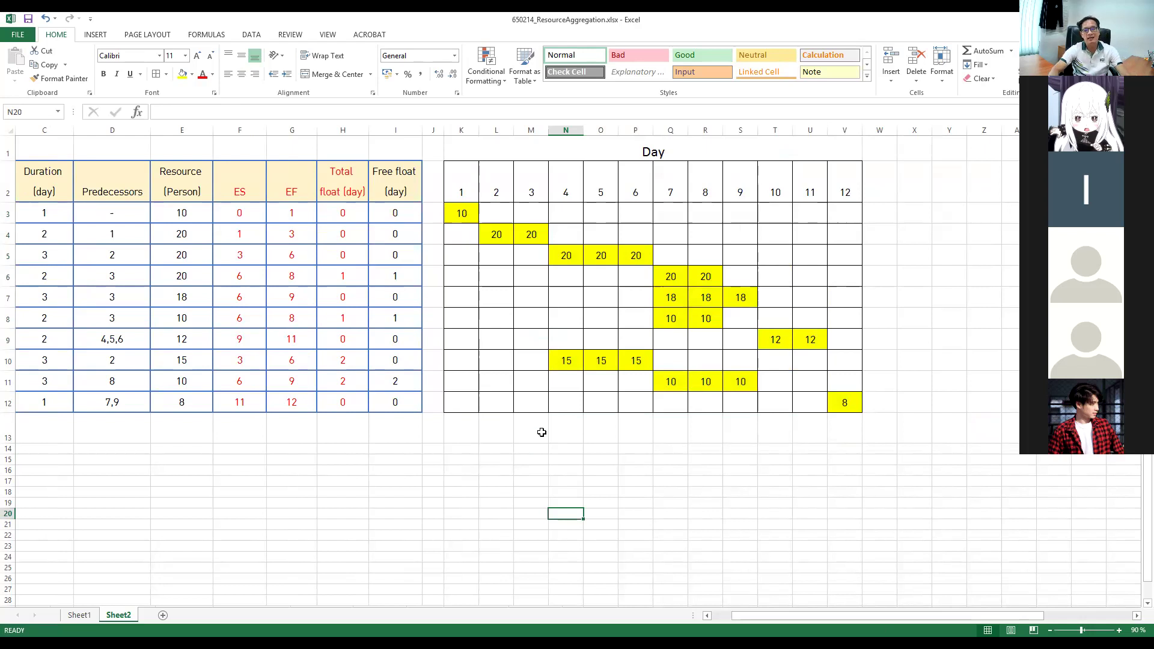
left_click(547, 434)
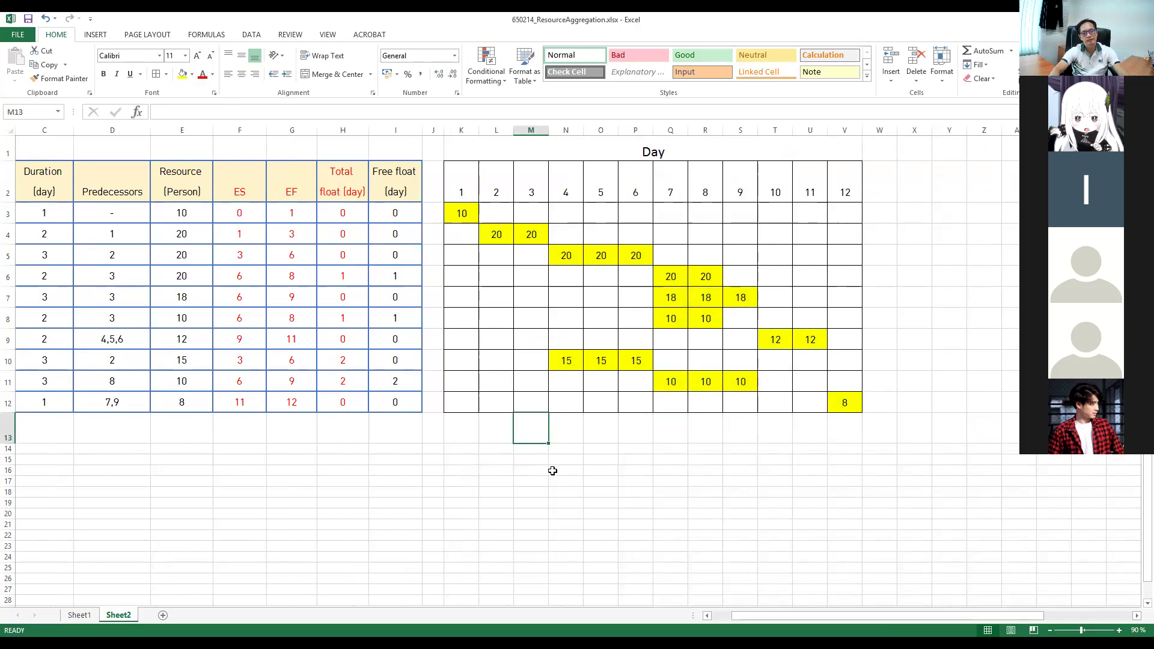
- Fill the "Day" heading and the day numbers in K1:V2 with light grey
left_click_drag(523, 146, 722, 172)
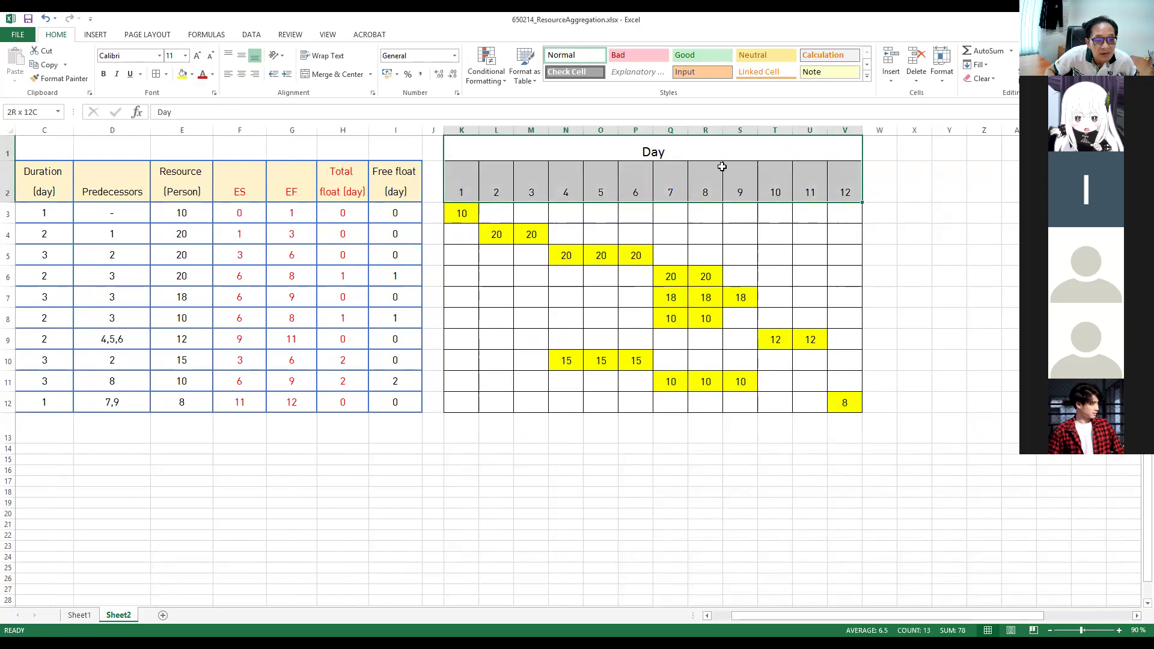
left_click(194, 78)
left_click(462, 427)
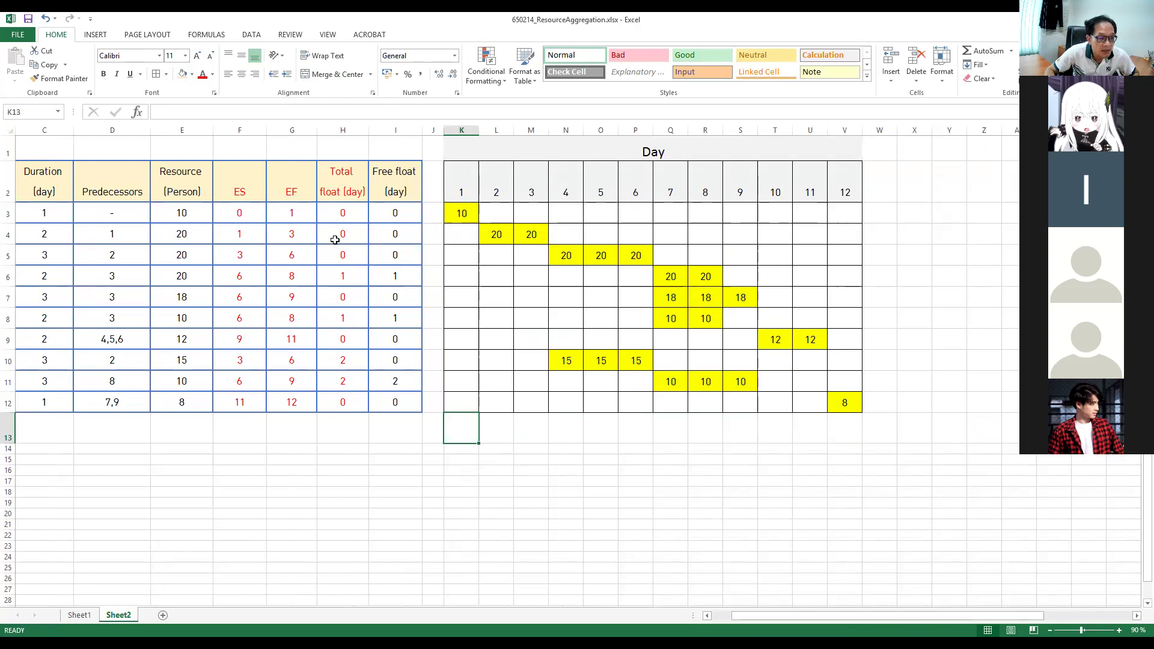
- Mark the one-day floats of the fourth and sixth activities by filling S6 and S8 with light blue
left_click(342, 209)
left_click(338, 273)
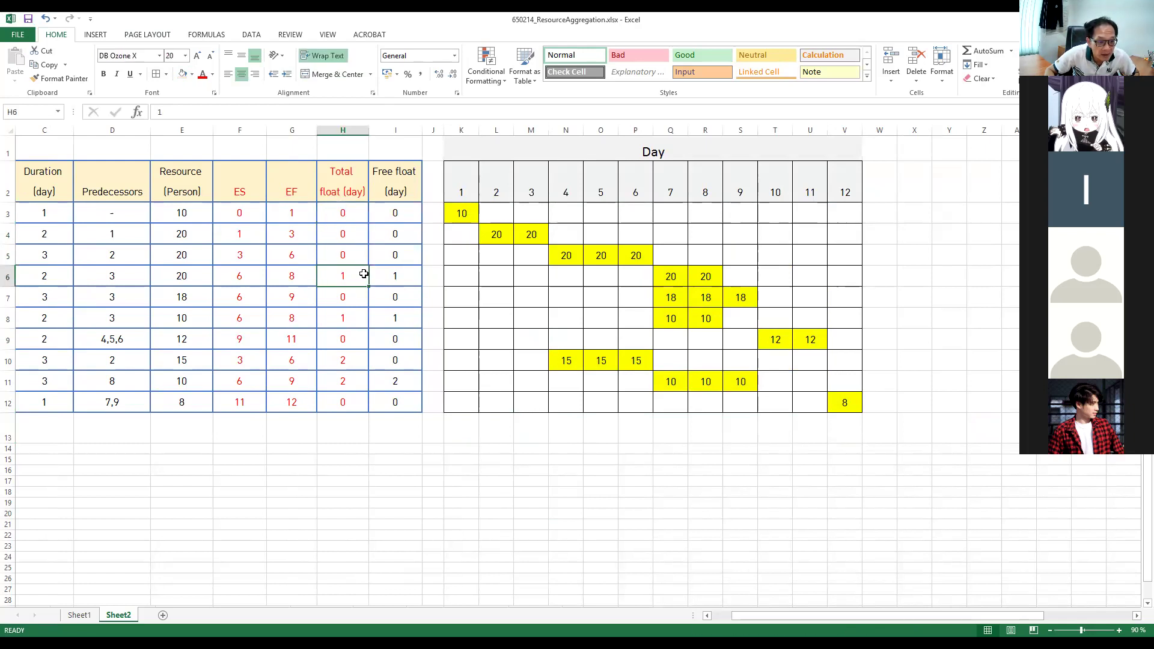
left_click(735, 277)
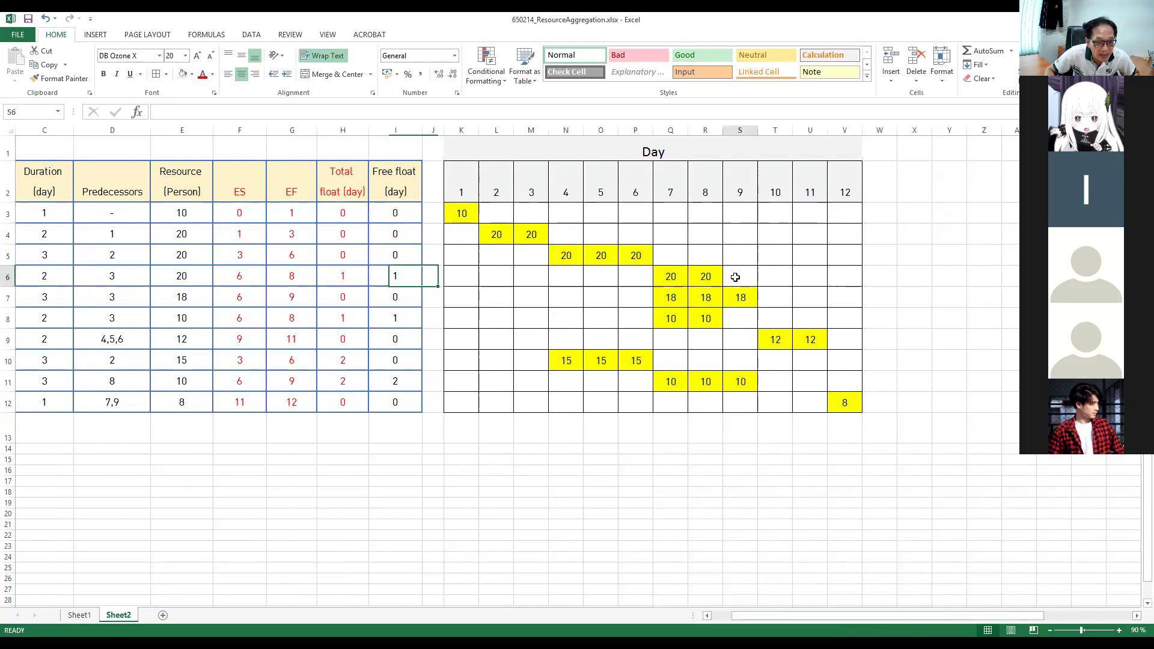
left_click(351, 276)
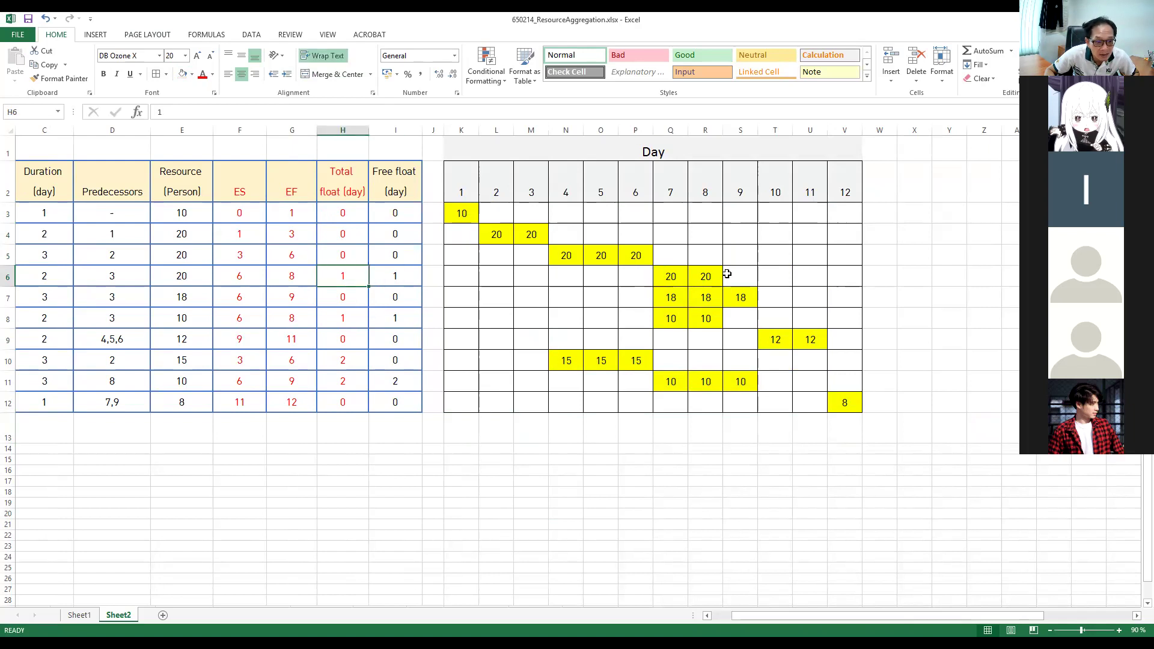
left_click(736, 273)
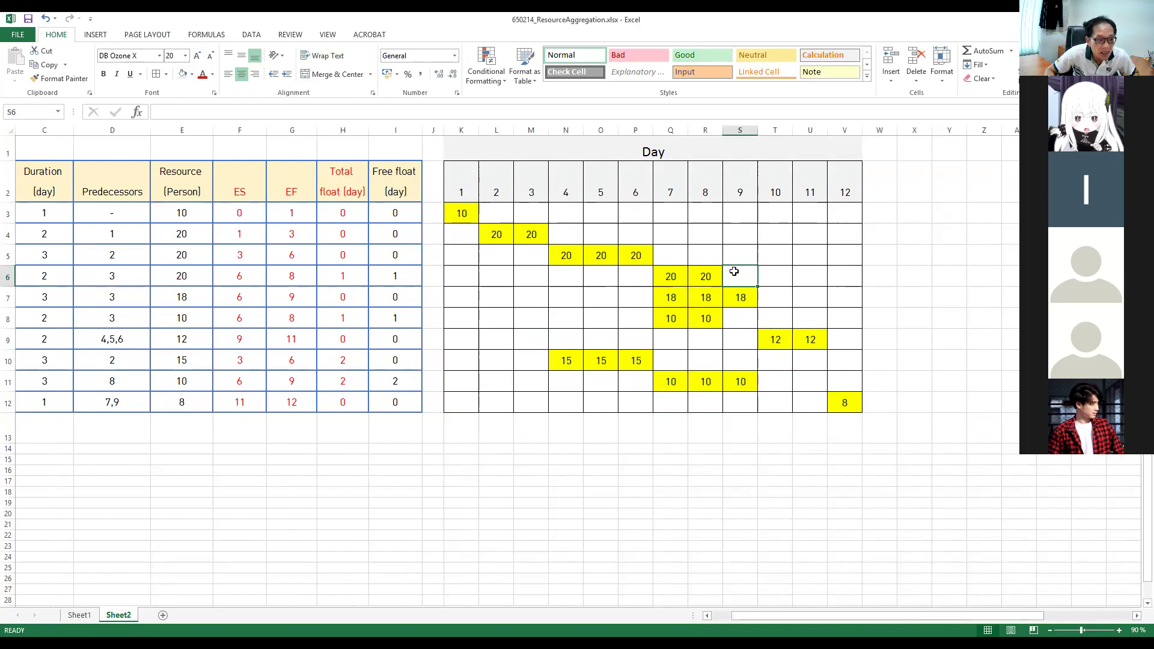
left_click(192, 74)
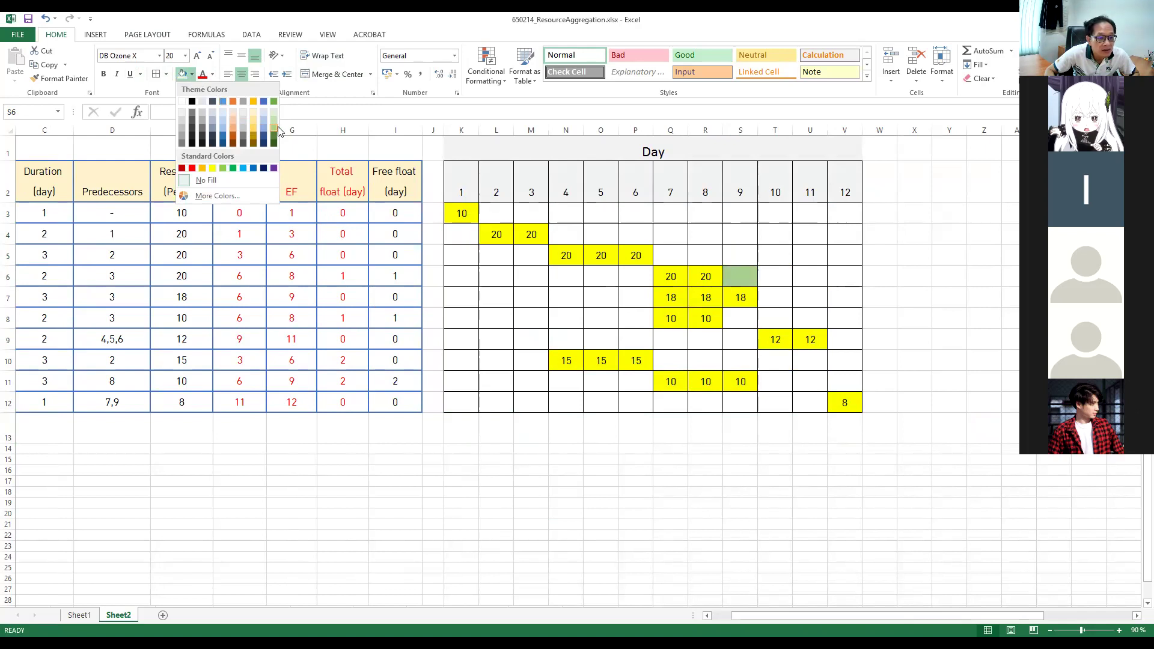
left_click(227, 119)
left_click(737, 320)
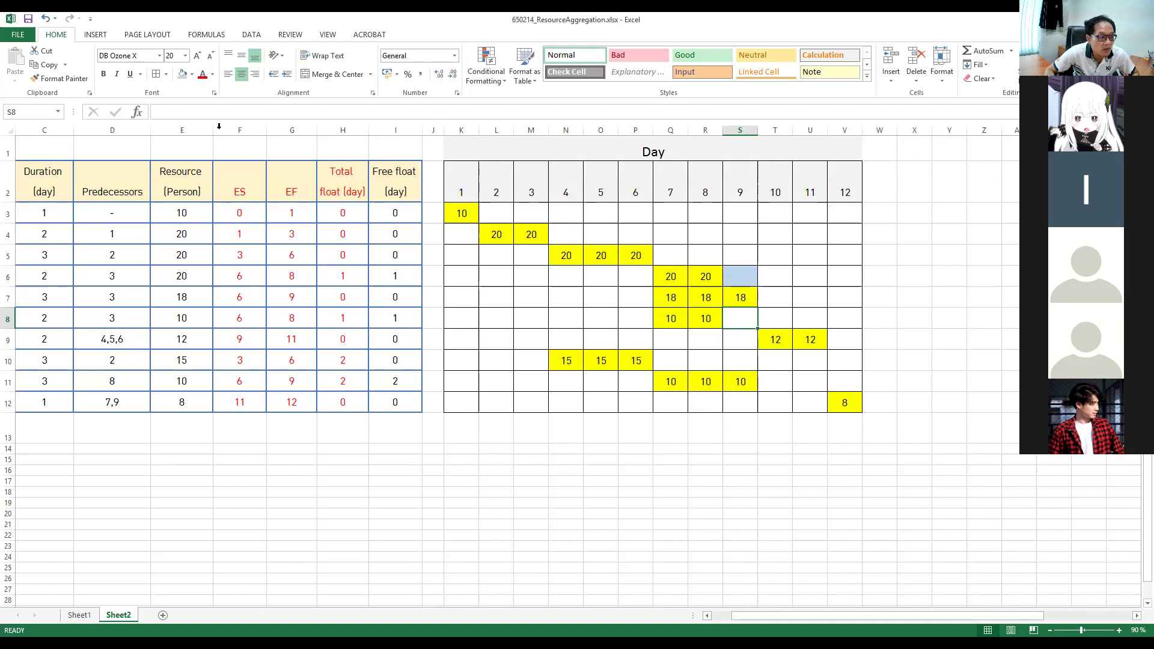
left_click(183, 74)
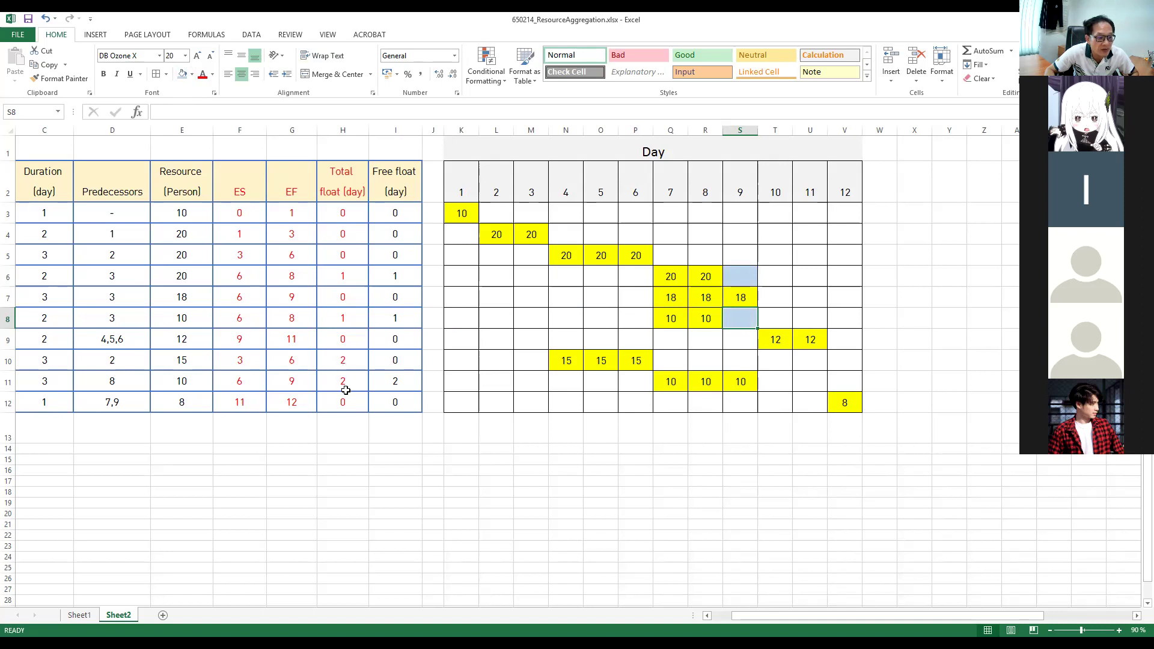
- Fill Q10:R10 and T11:U11 with light blue to mark the two-day total floats of activities 8 and 9
left_click_drag(670, 358, 697, 361)
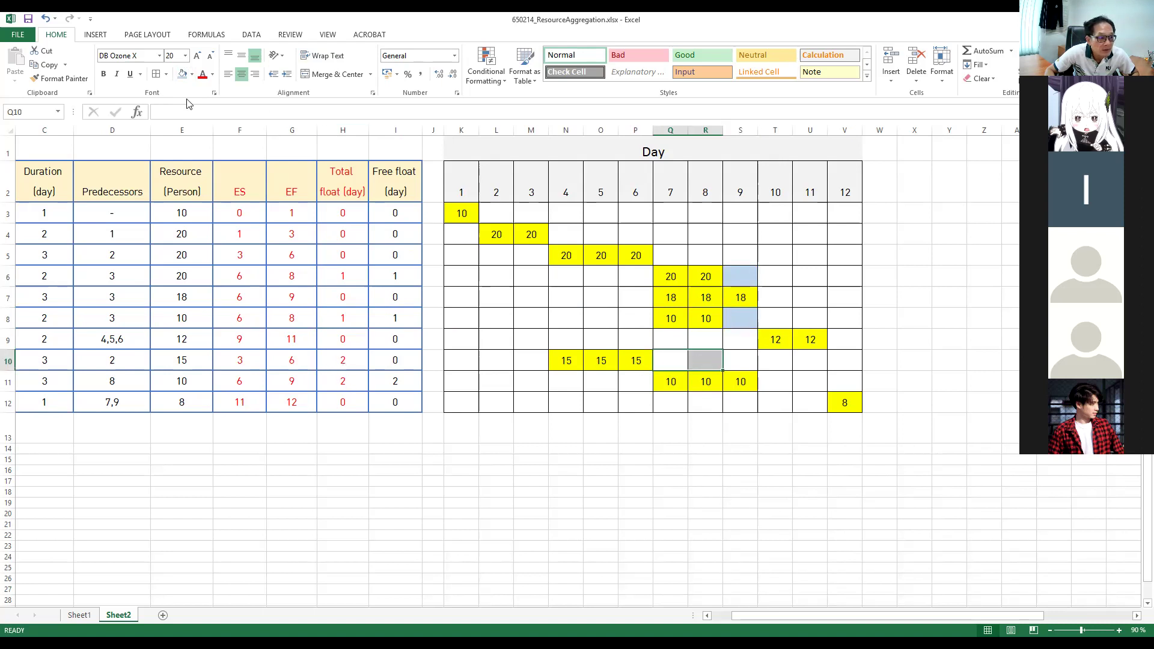
left_click(182, 74)
left_click(339, 380)
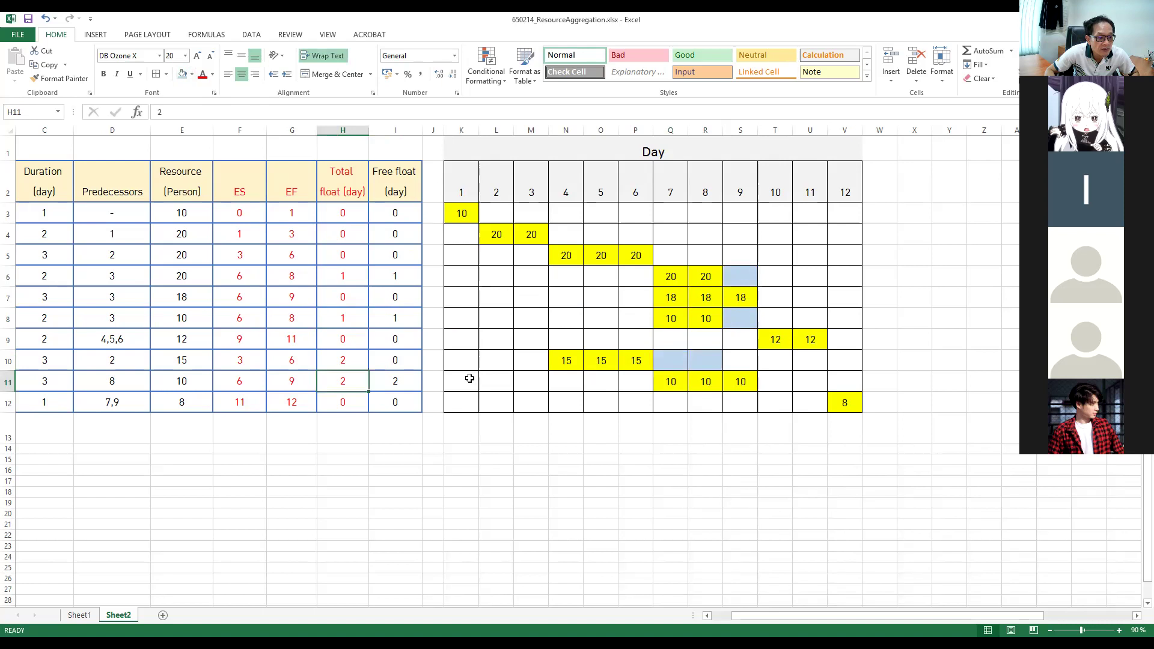
left_click_drag(772, 381, 807, 381)
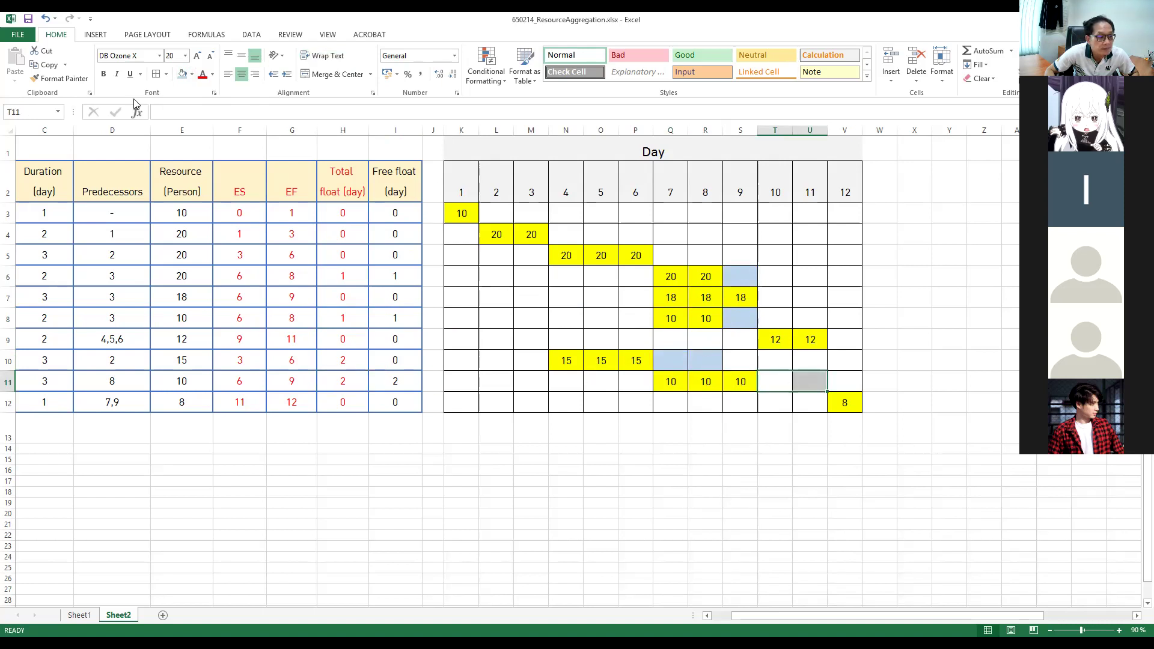
left_click(183, 74)
left_click(532, 446)
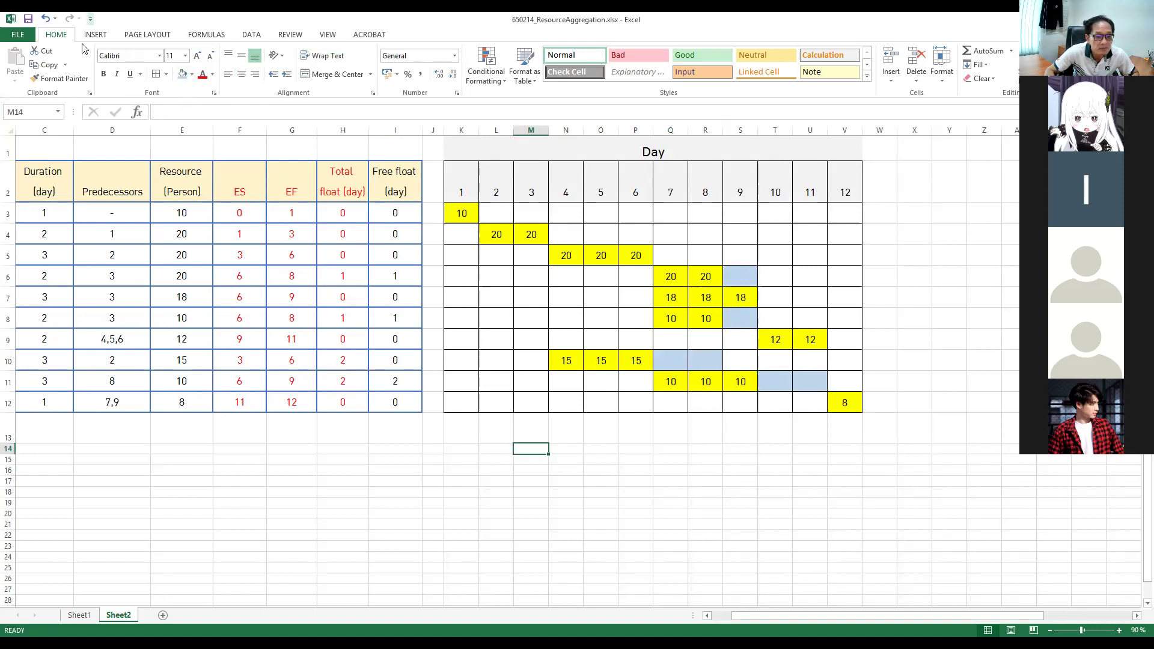
left_click(740, 279)
left_click(745, 320)
left_click(682, 361)
left_click(698, 363)
left_click_drag(769, 373, 809, 379)
left_click(795, 460)
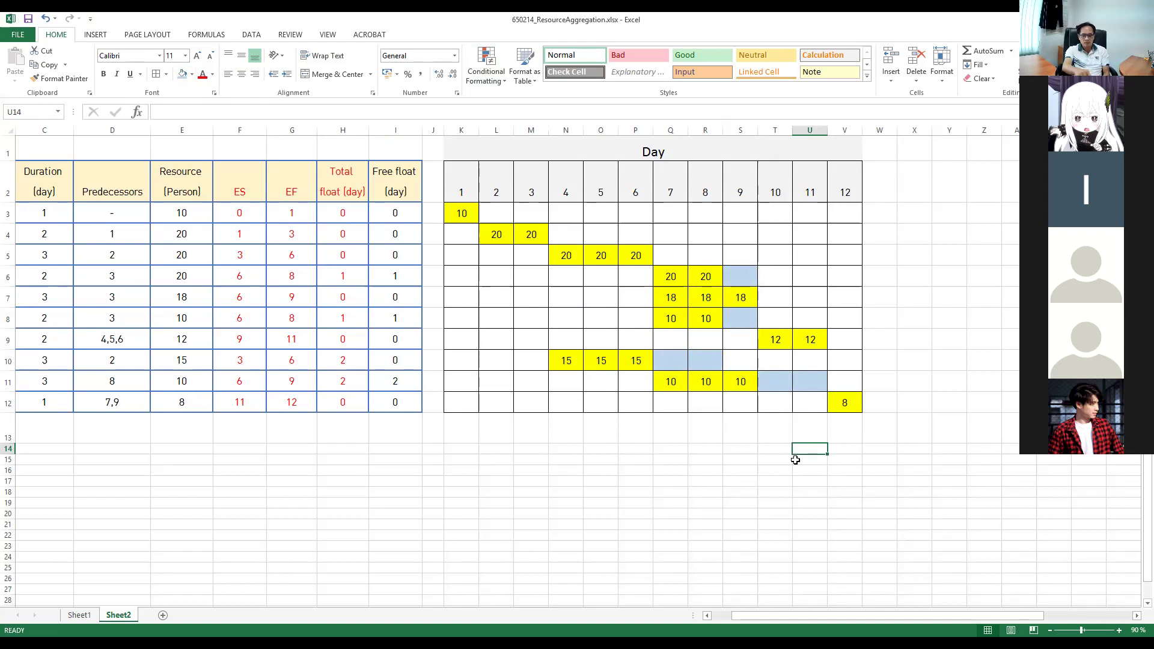
- Sum the day 1 workers in K13 over the range K3:K12, leaving out the day number
left_click(463, 435)
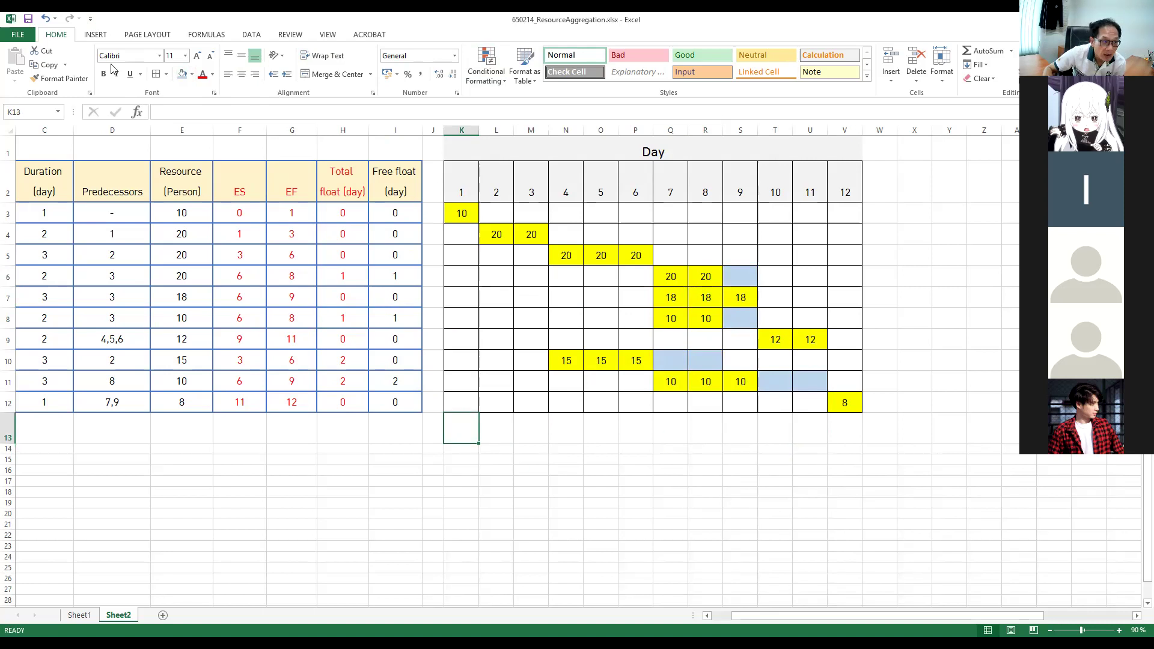
left_click(980, 53)
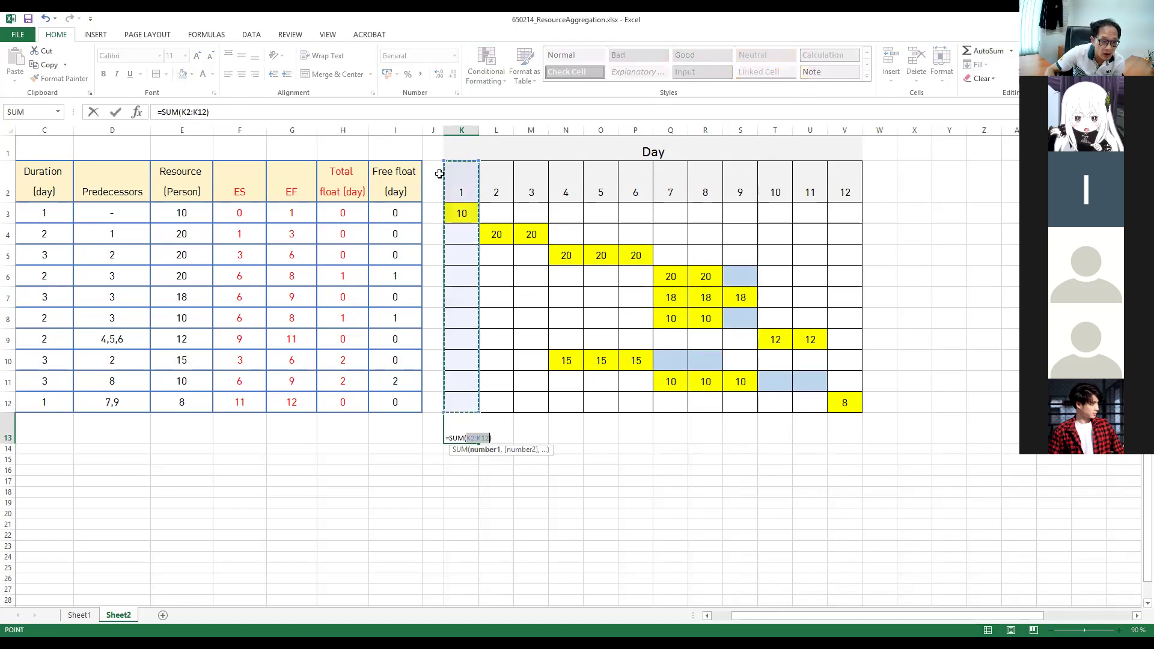
left_click_drag(480, 161, 477, 199)
key("Return")
- Sum the day 2 workers in L13 over the range L3:L12
left_click(468, 431)
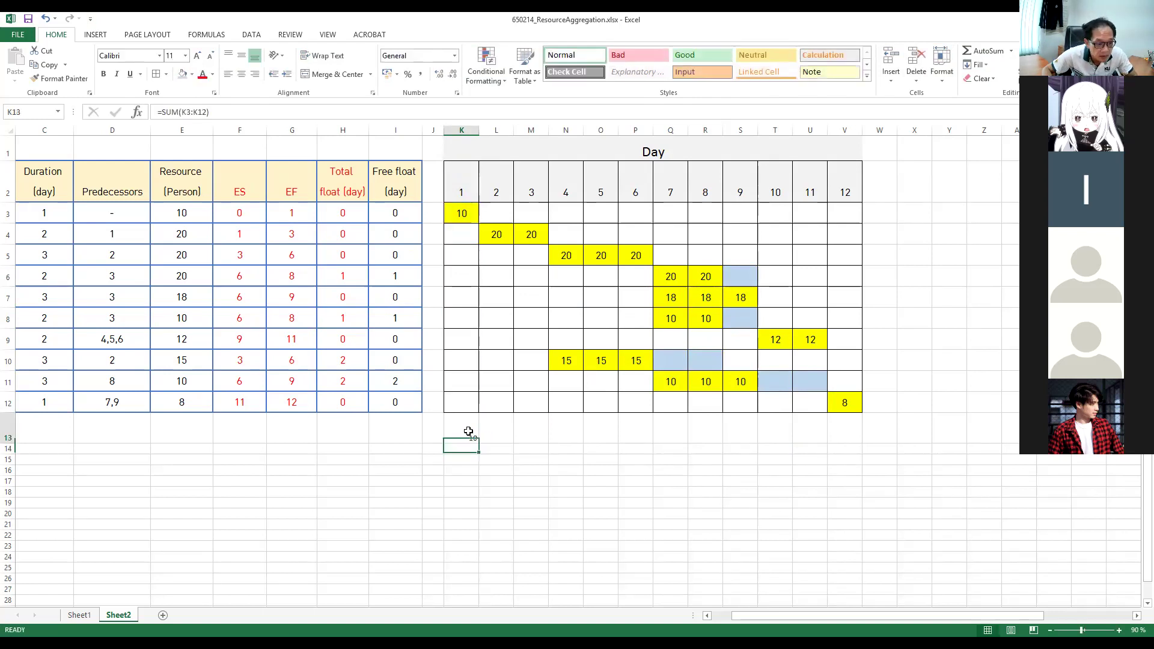
key("ctrl+c")
left_click(497, 428)
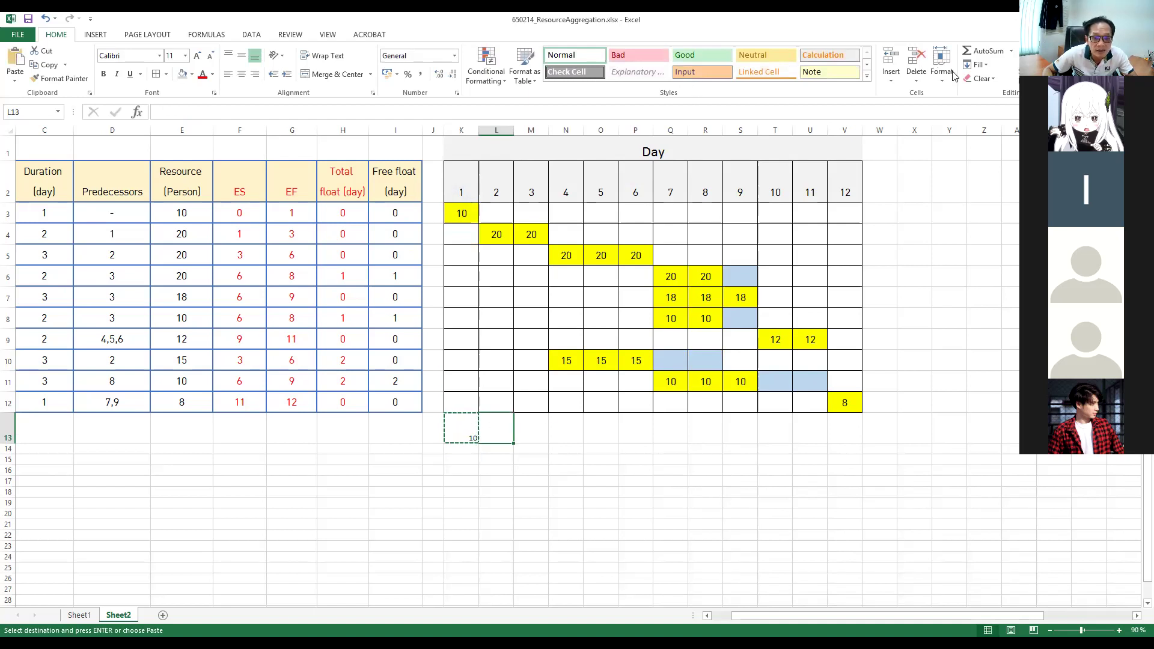
left_click(981, 50)
left_click_drag(511, 224, 511, 206)
key("Return")
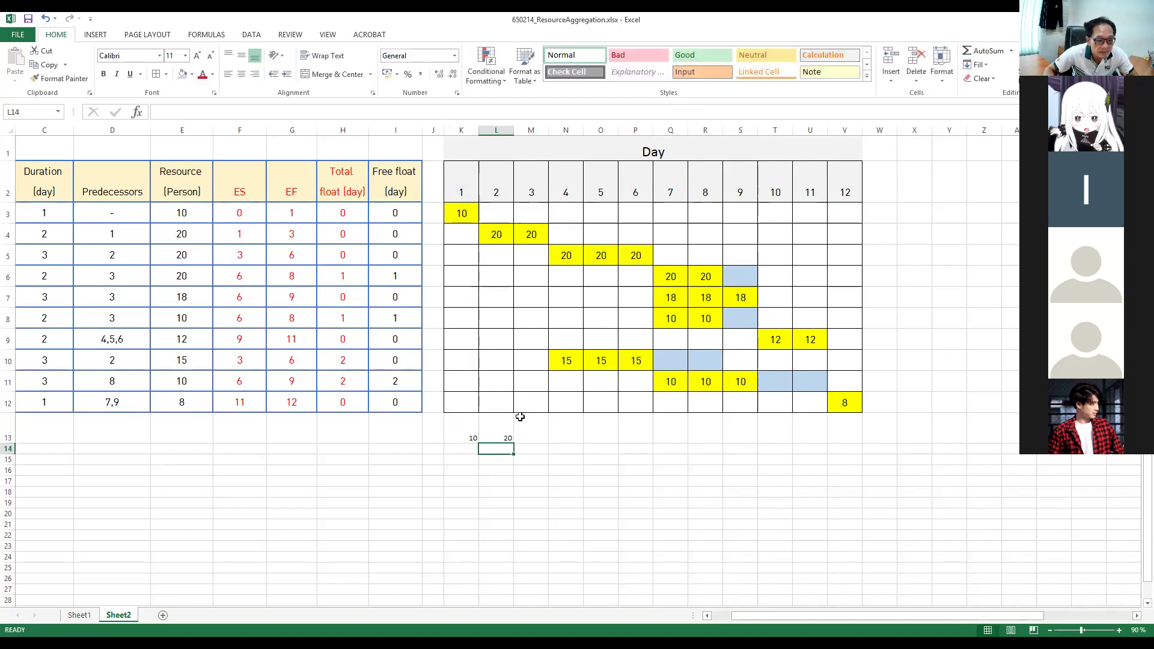
- Copy the L13 sum formula across M13:V13 to total the workers for days 3 to 12
left_click(496, 428)
key("ctrl+c")
left_click_drag(538, 430, 828, 430)
key("ctrl+v")
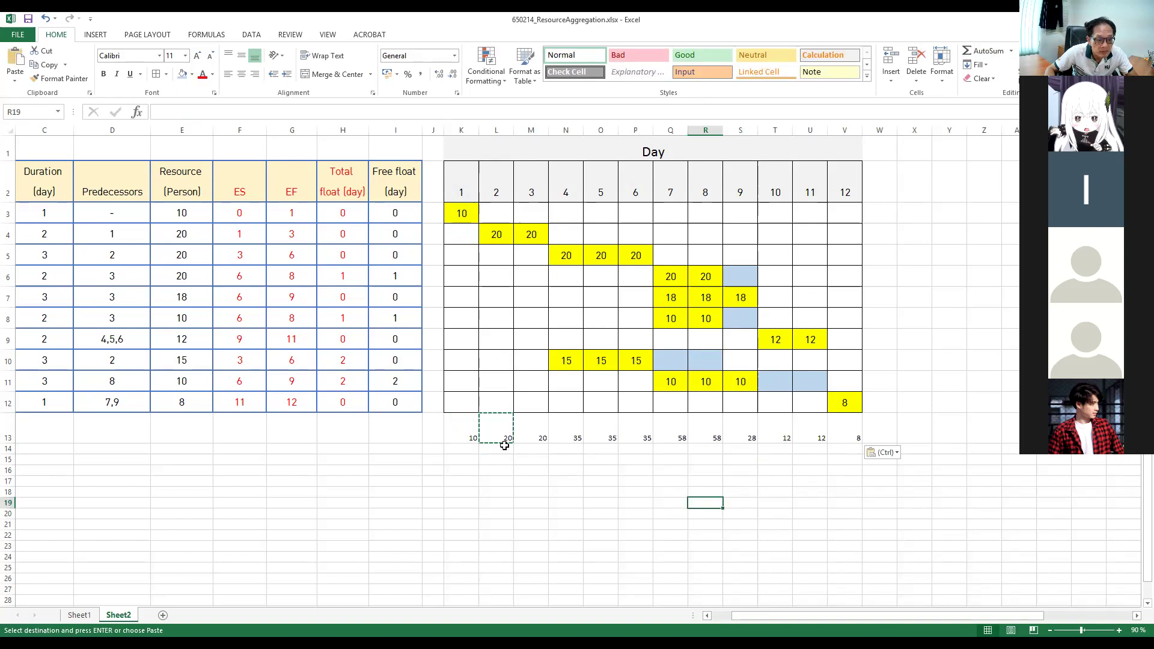
- Set the daily totals in K13:V13 to font size 16 and centre them horizontally
left_click_drag(471, 430, 844, 430)
left_click(201, 56)
left_click(200, 56)
left_click(200, 56)
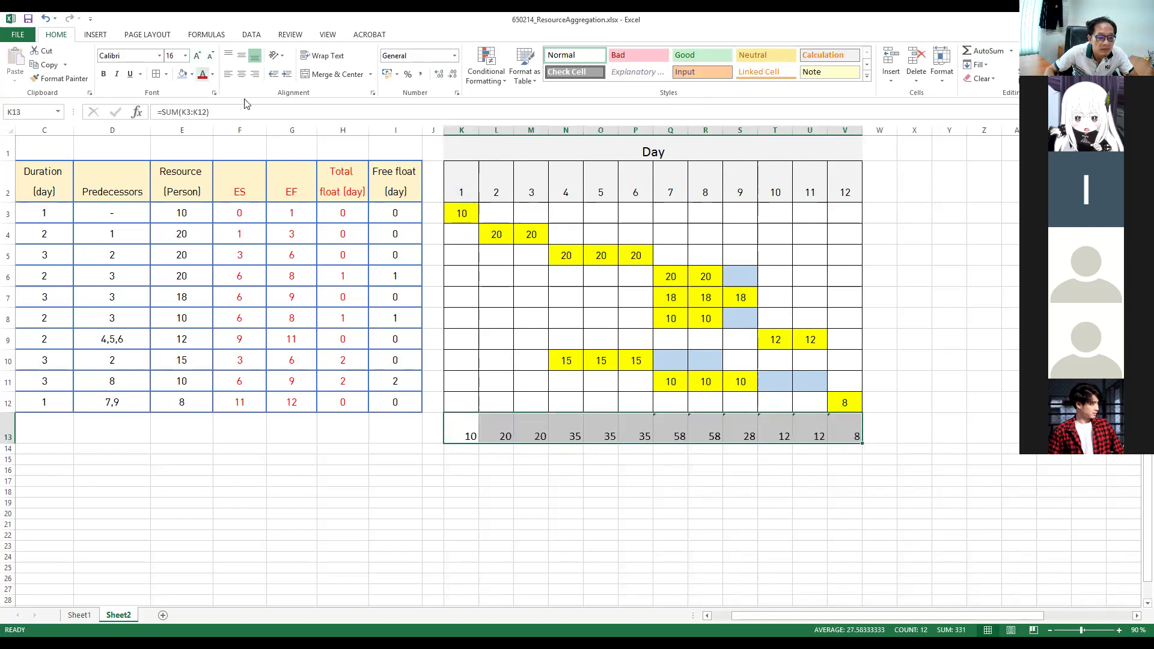
left_click(242, 76)
left_click(566, 502)
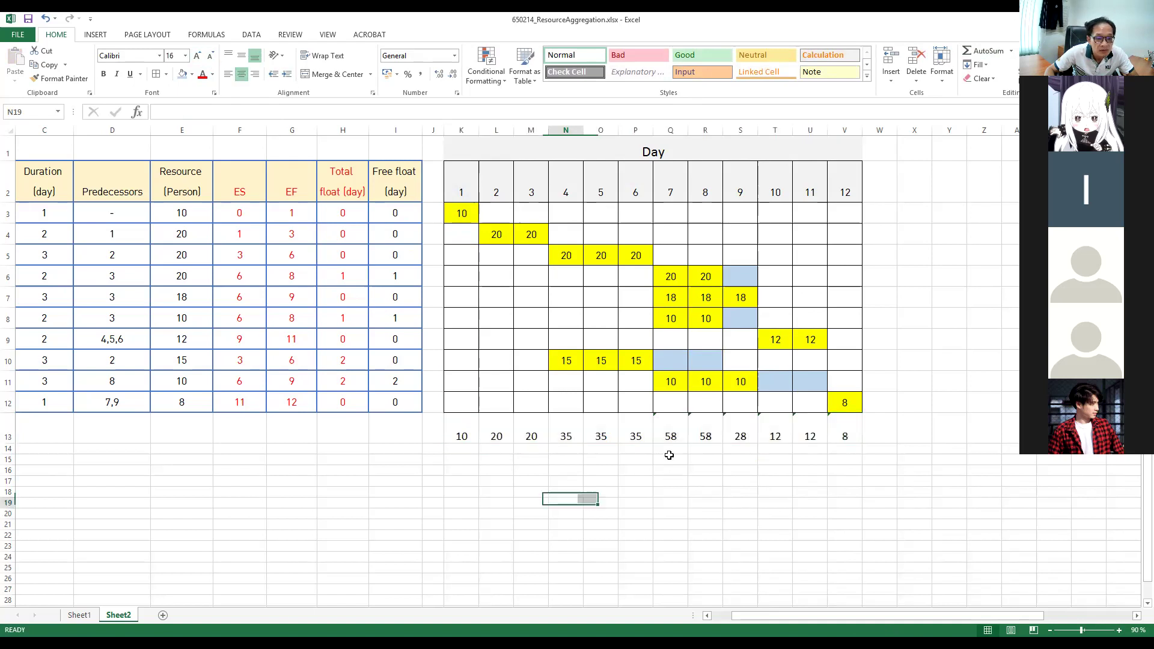
- Check which cells the day 7 total formula in Q13 adds up
left_click(670, 428)
left_click(436, 112)
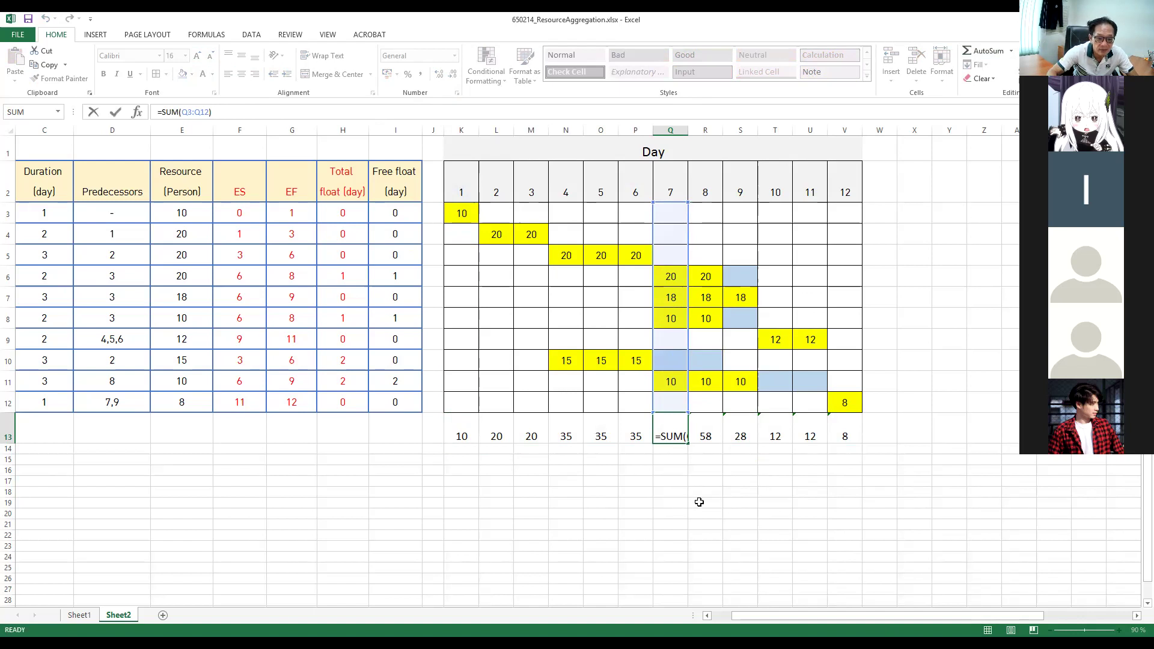
key("Return")
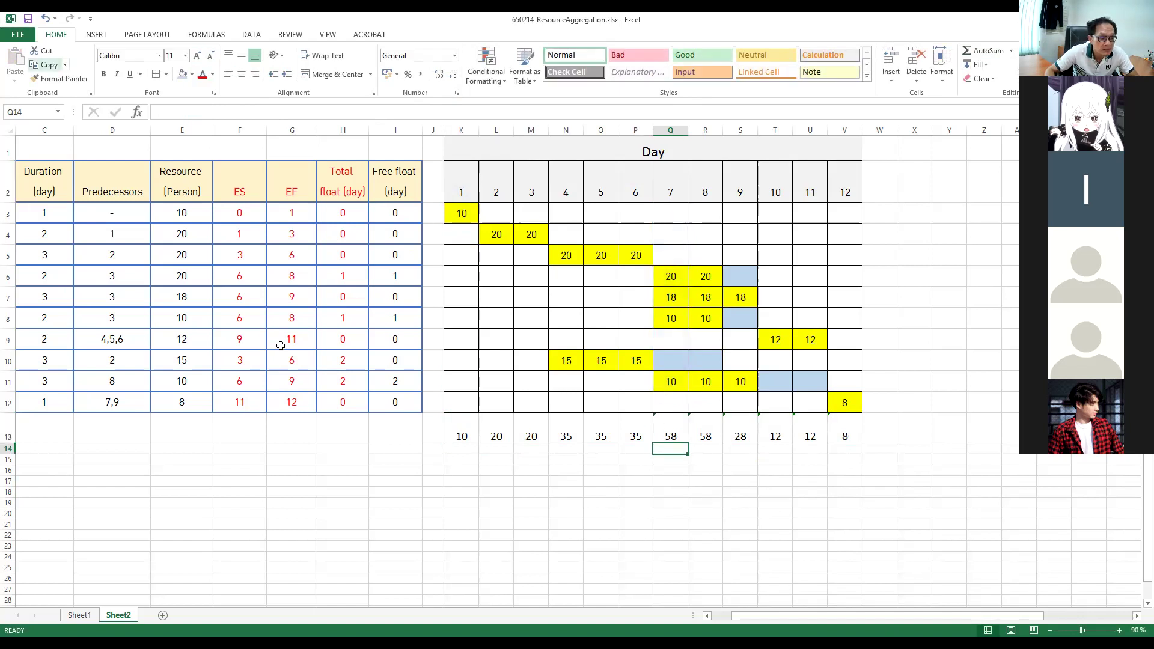
left_click(394, 430)
left_click(335, 430)
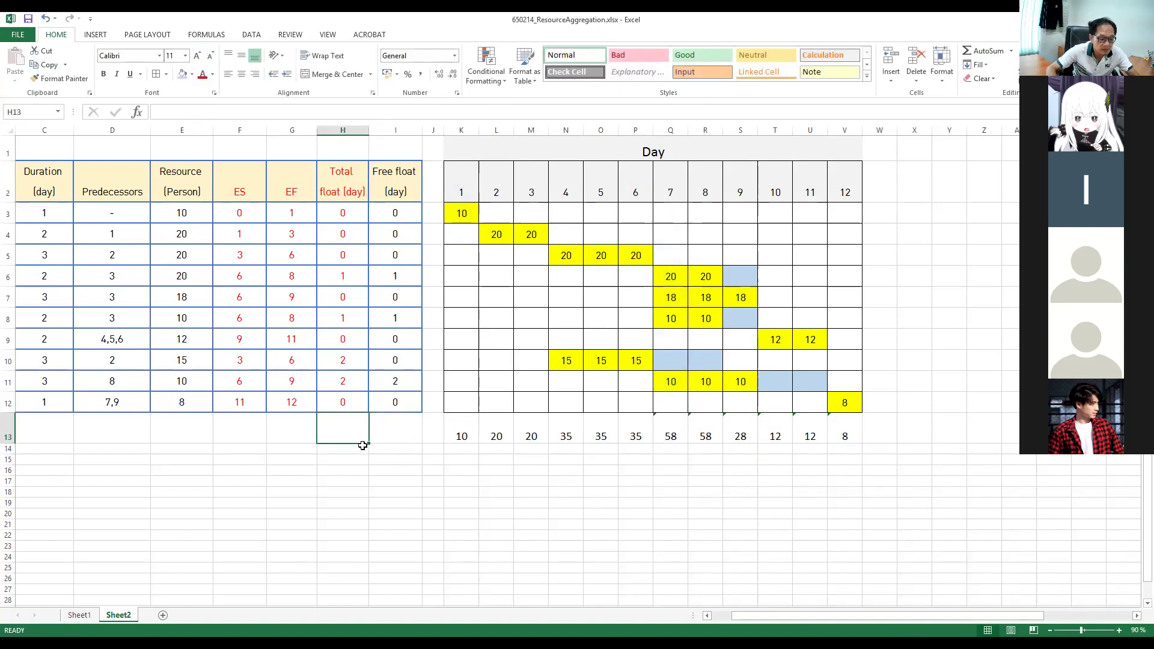
type("Re")
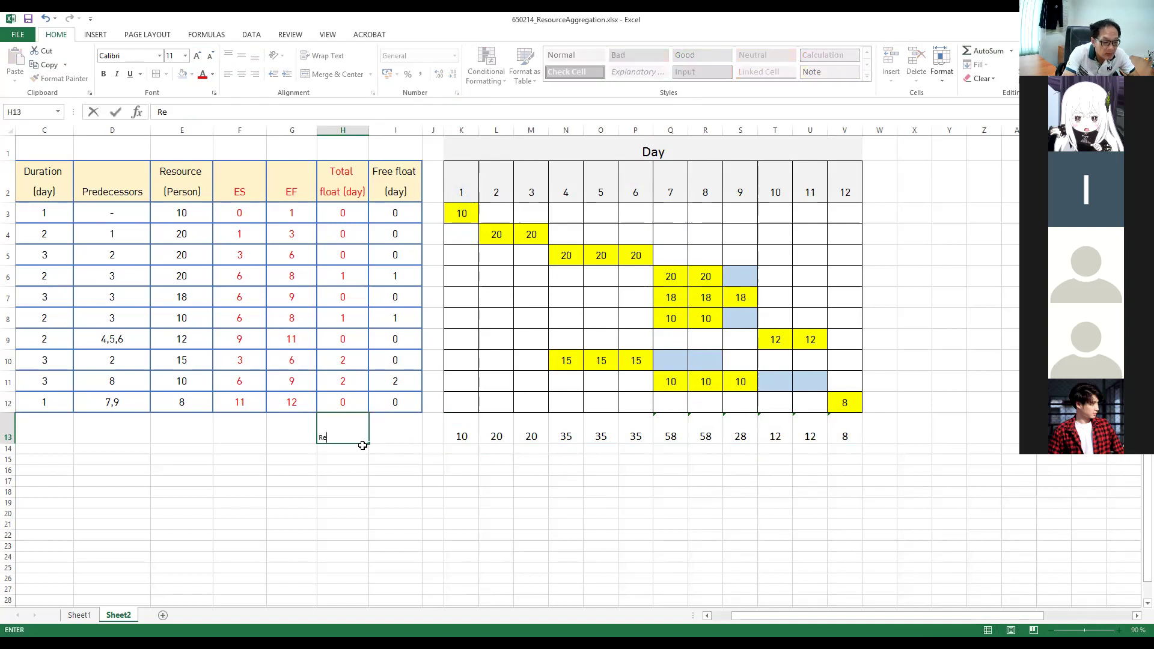
key("Escape")
key("Return")
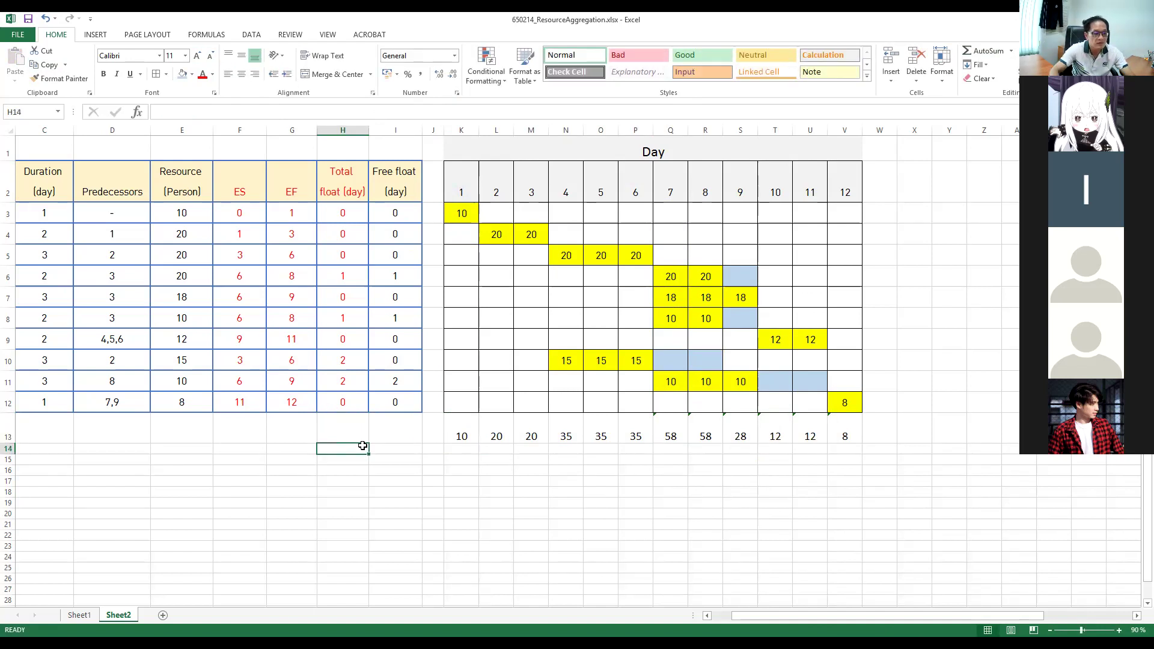
- Increase the height of row 14 below the daily totals
left_click_drag(8, 451, 8, 480)
left_click(330, 497)
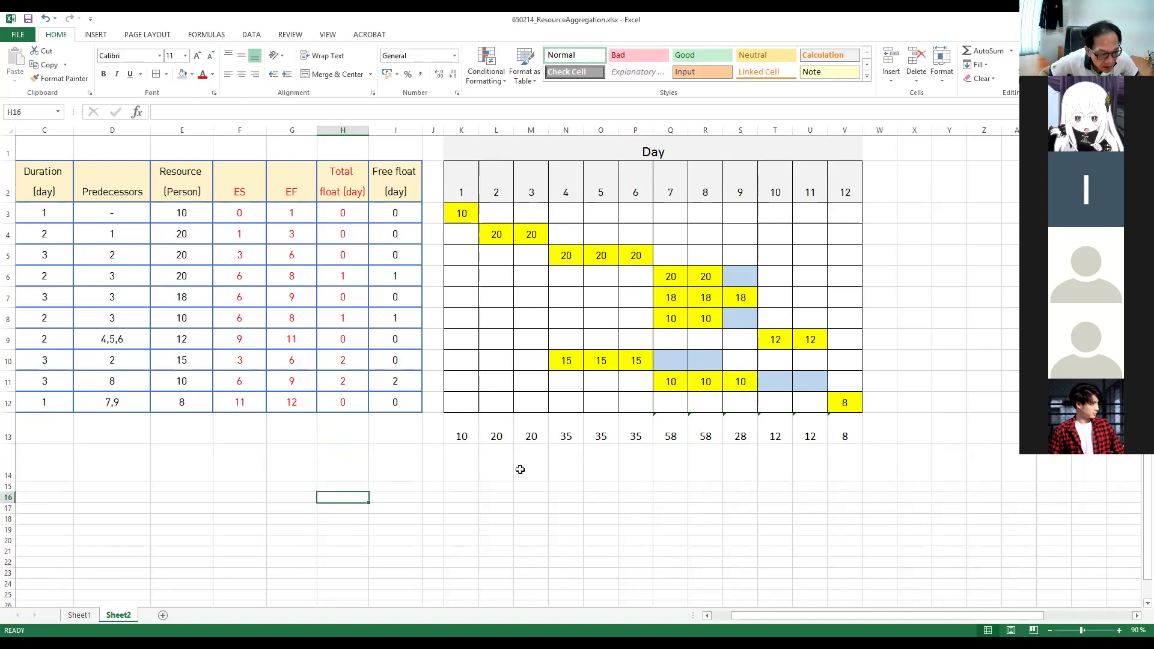
left_click(472, 462)
type("=")
left_click(467, 436)
type("^")
key("Return")
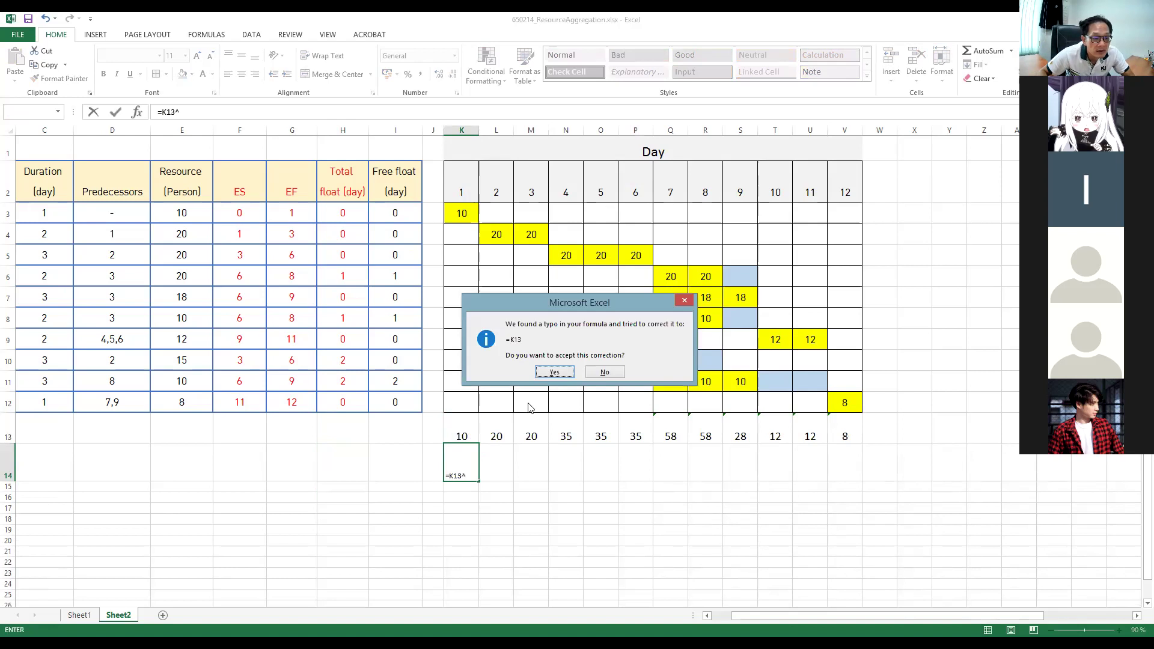
left_click(547, 370)
- Enter the formula =K13^2 in K14 to square the day 1 worker total
left_click(467, 466)
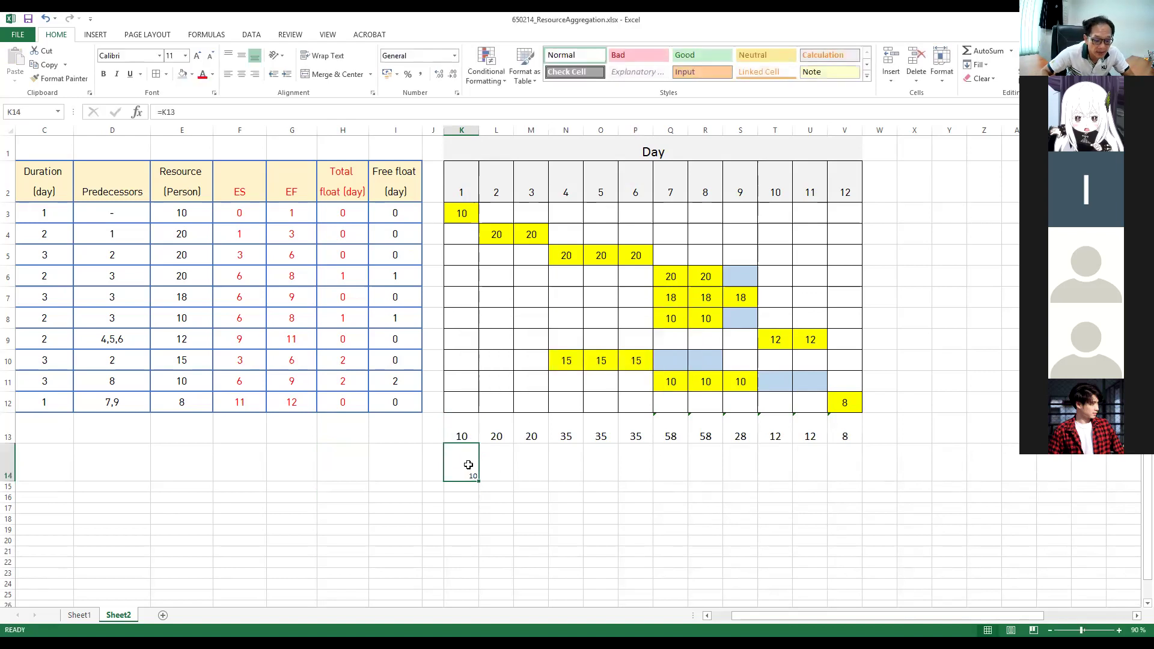
type("=")
left_click(463, 426)
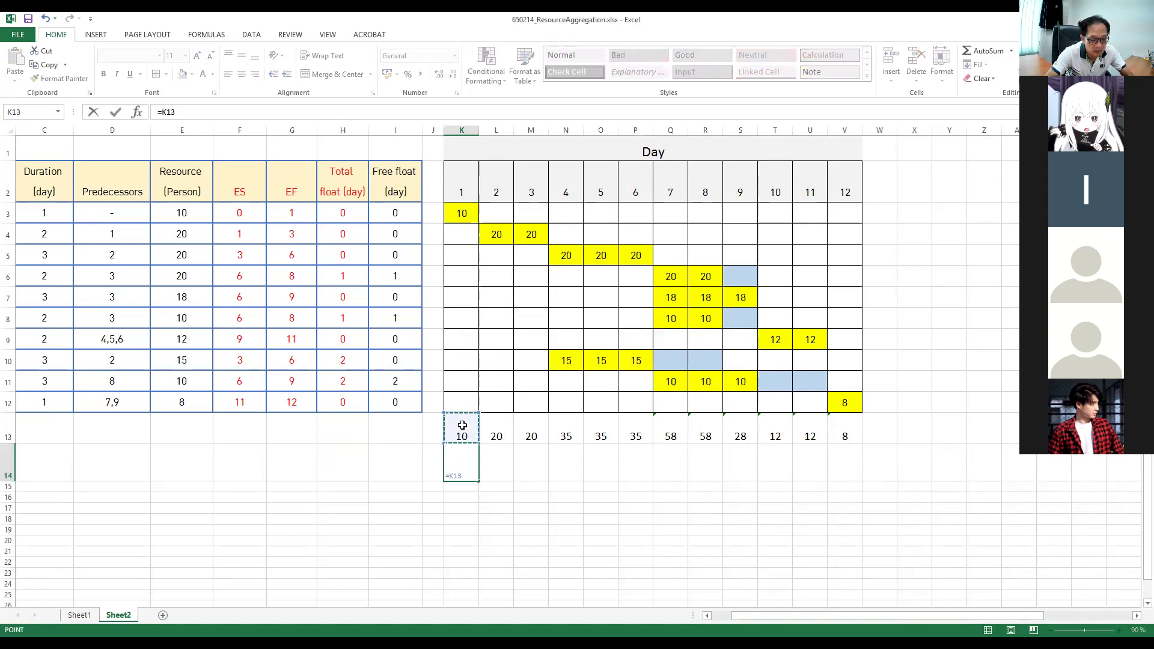
type("*10")
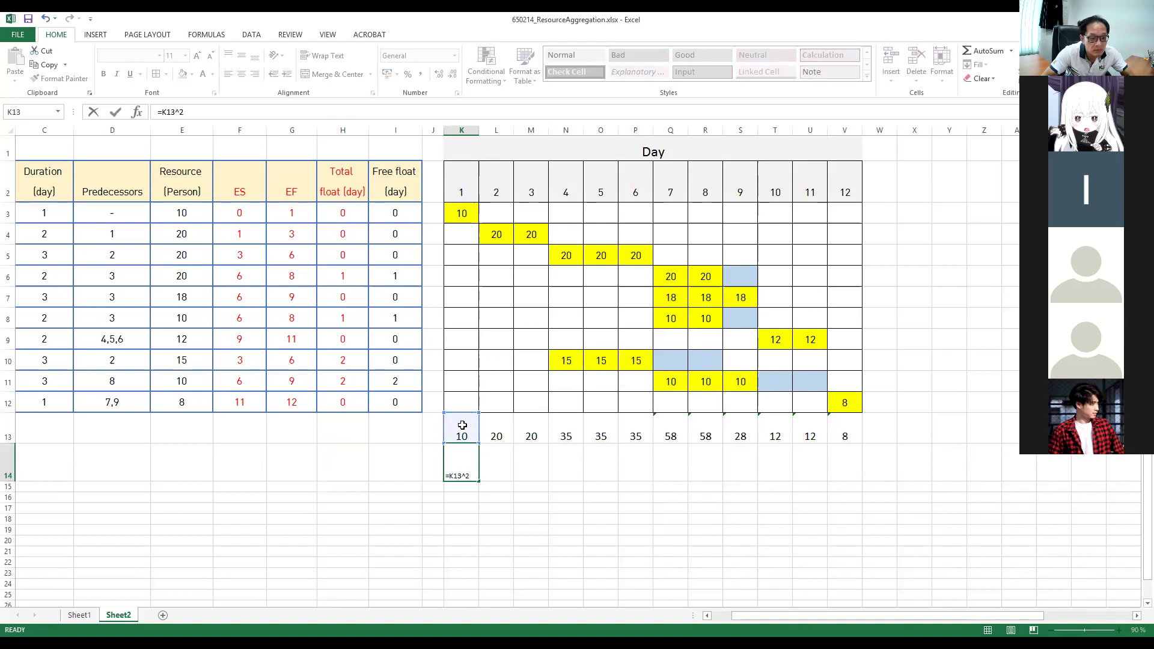
key("Return")
- Copy the squared-total formula from K14 across L14:V14 for days 2 to 12
left_click(472, 461)
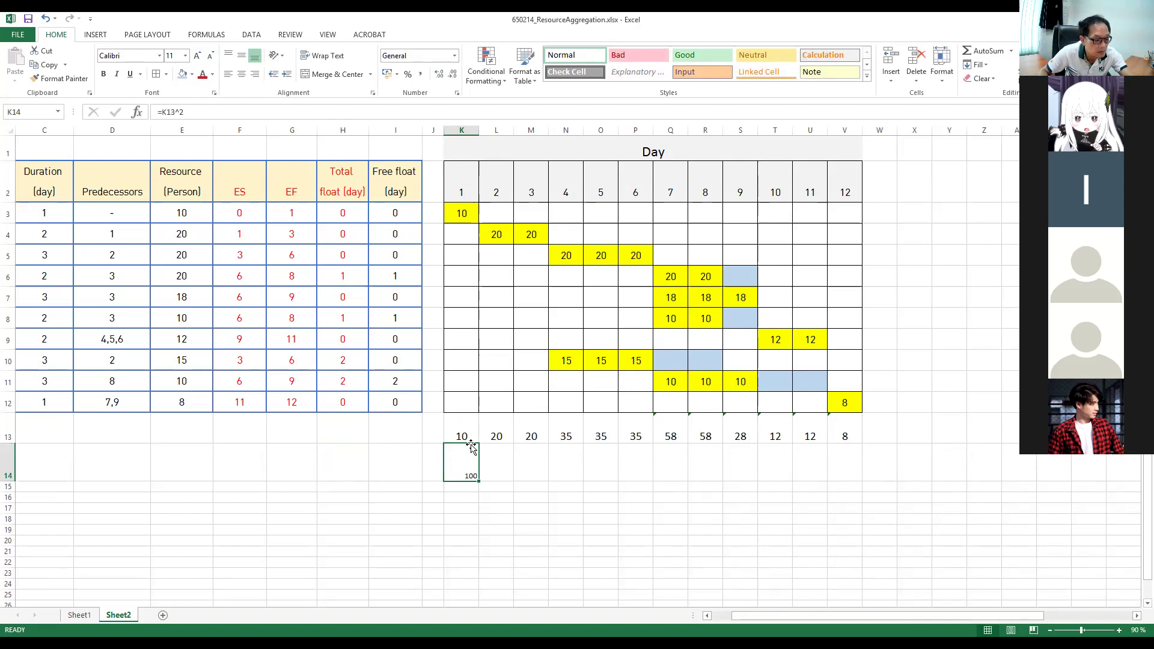
key("ctrl+c")
left_click_drag(497, 463, 832, 463)
key("ctrl+v")
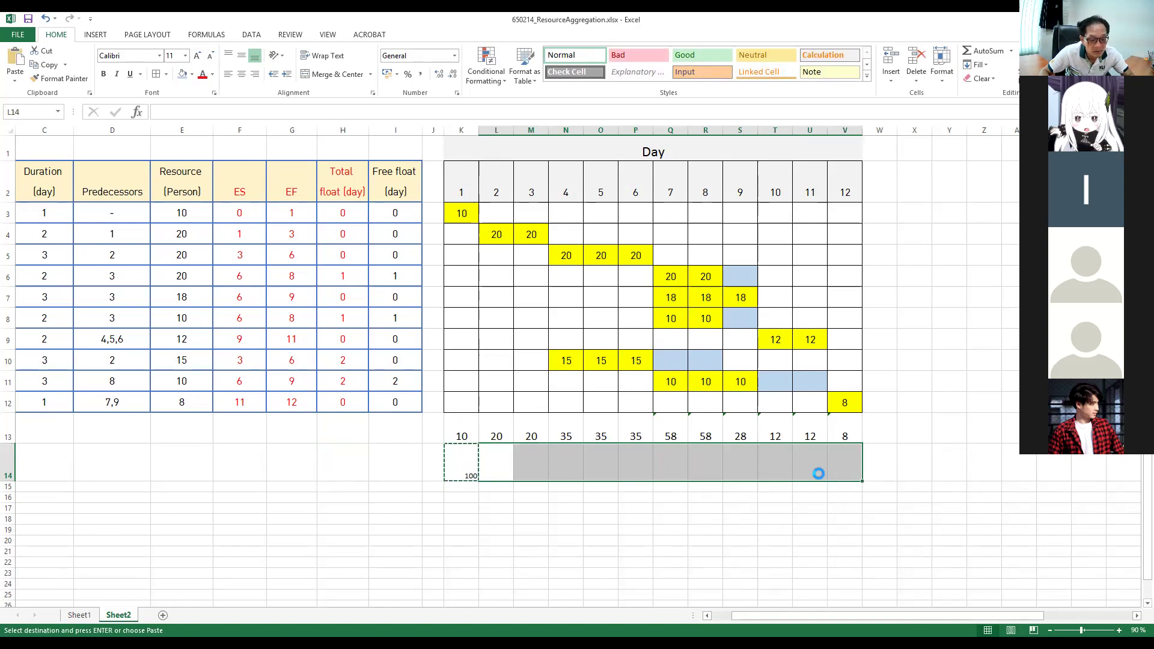
left_click(794, 522)
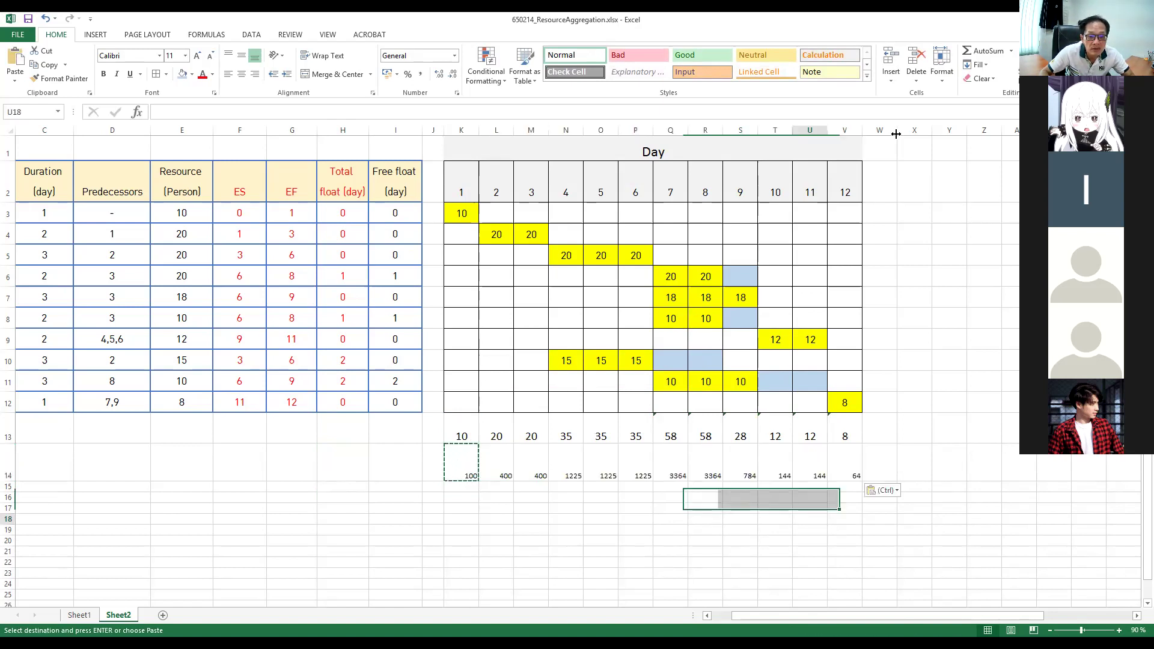
- Widen column W and set the font size of K14:W14 to 14
left_click_drag(470, 481, 908, 465)
left_click(198, 56)
left_click(198, 56)
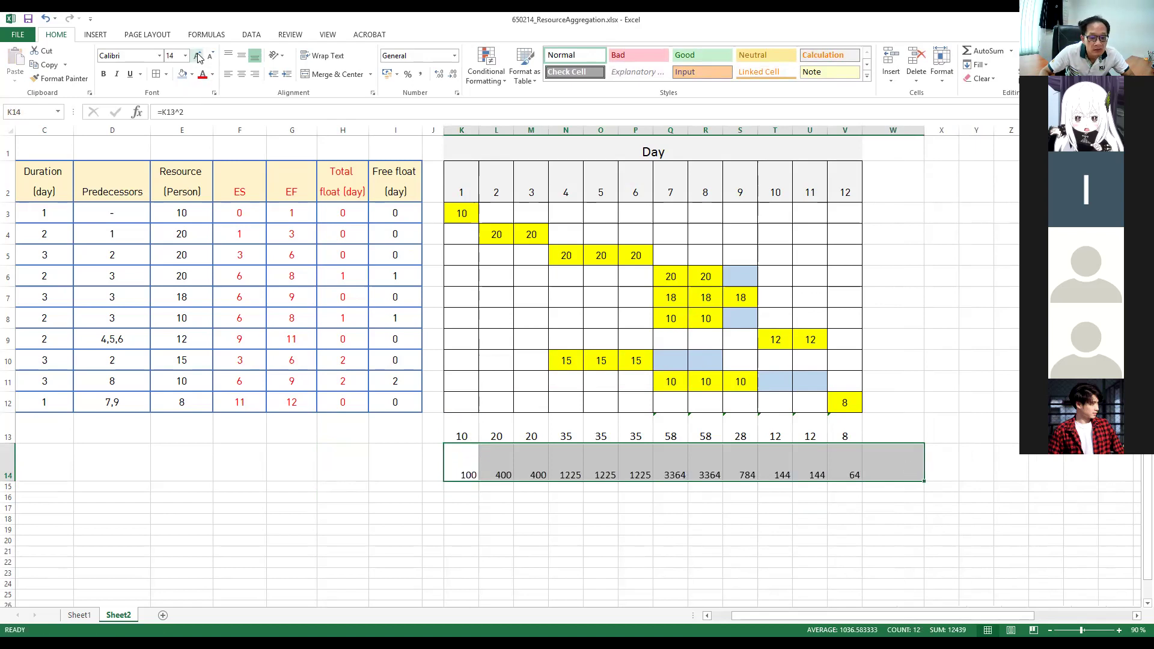
left_click(705, 530)
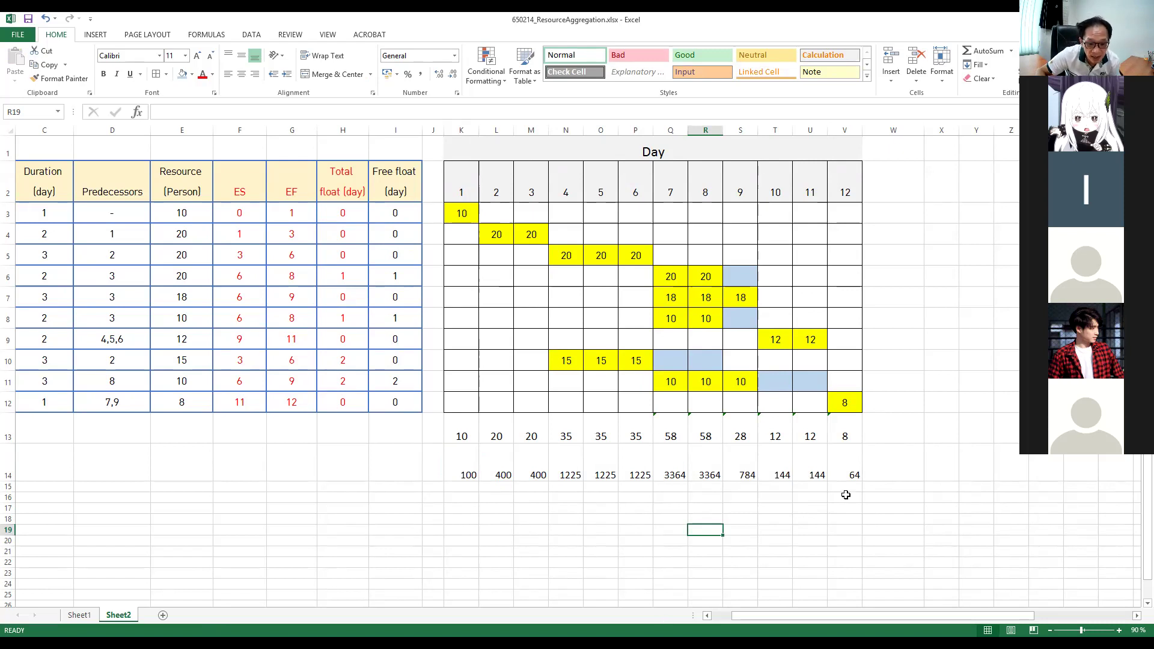
- Sum the squared daily worker totals K14:V14 in W14 with the formula =SUM(K14:V14)
left_click(896, 467)
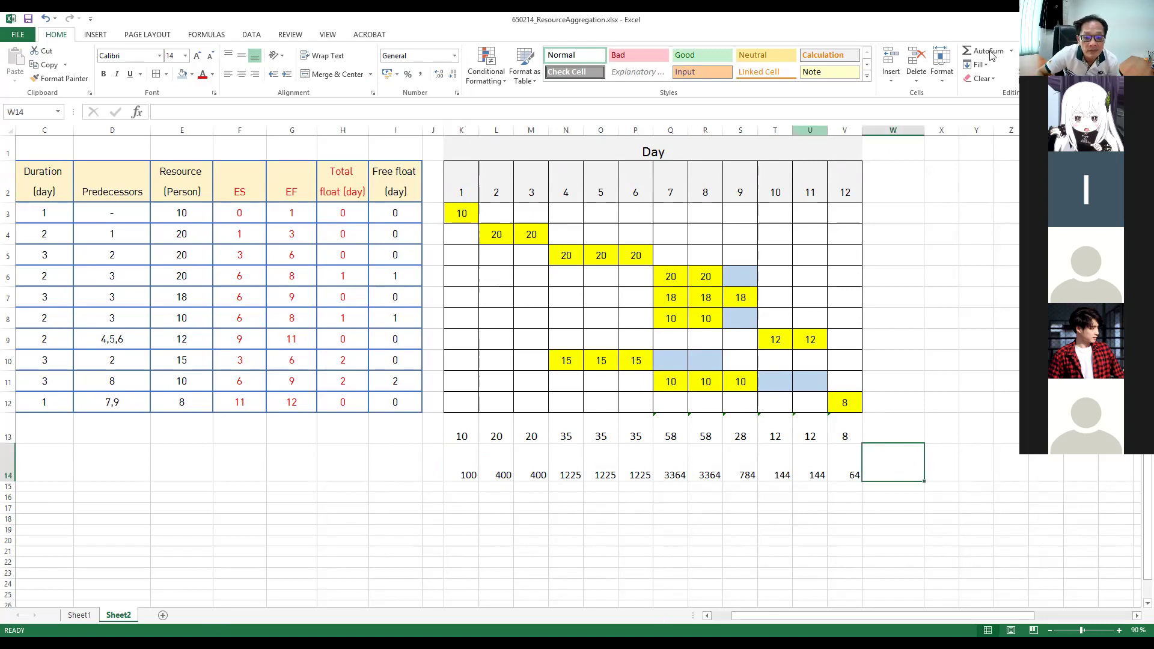
key("alt+equal")
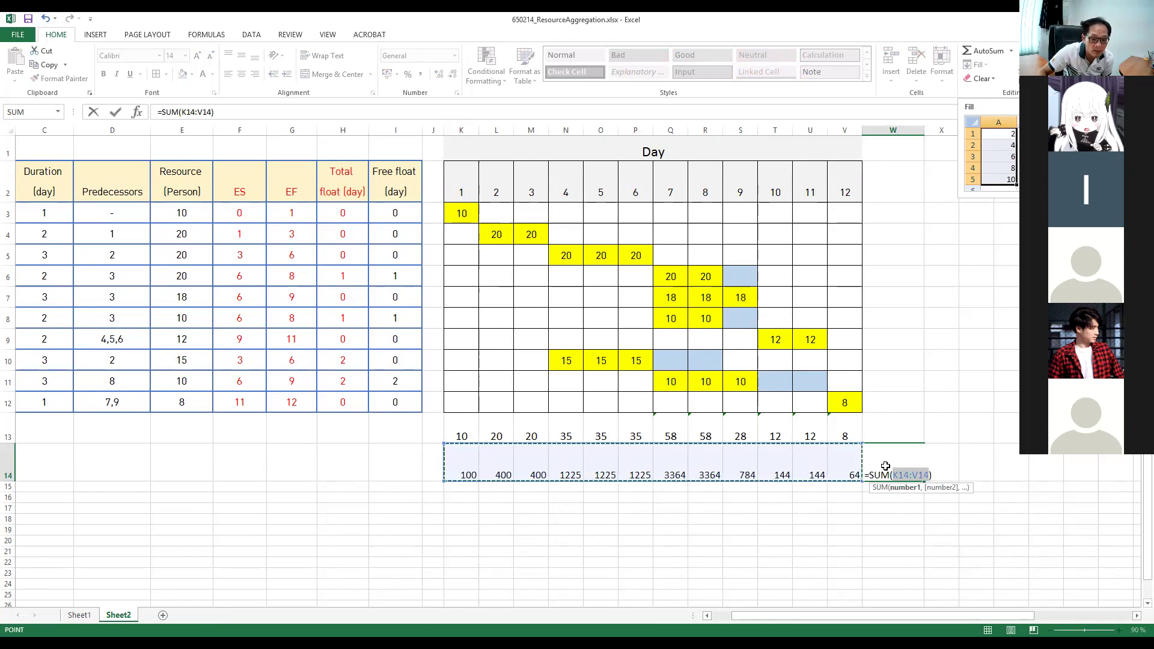
key("ctrl+Return")
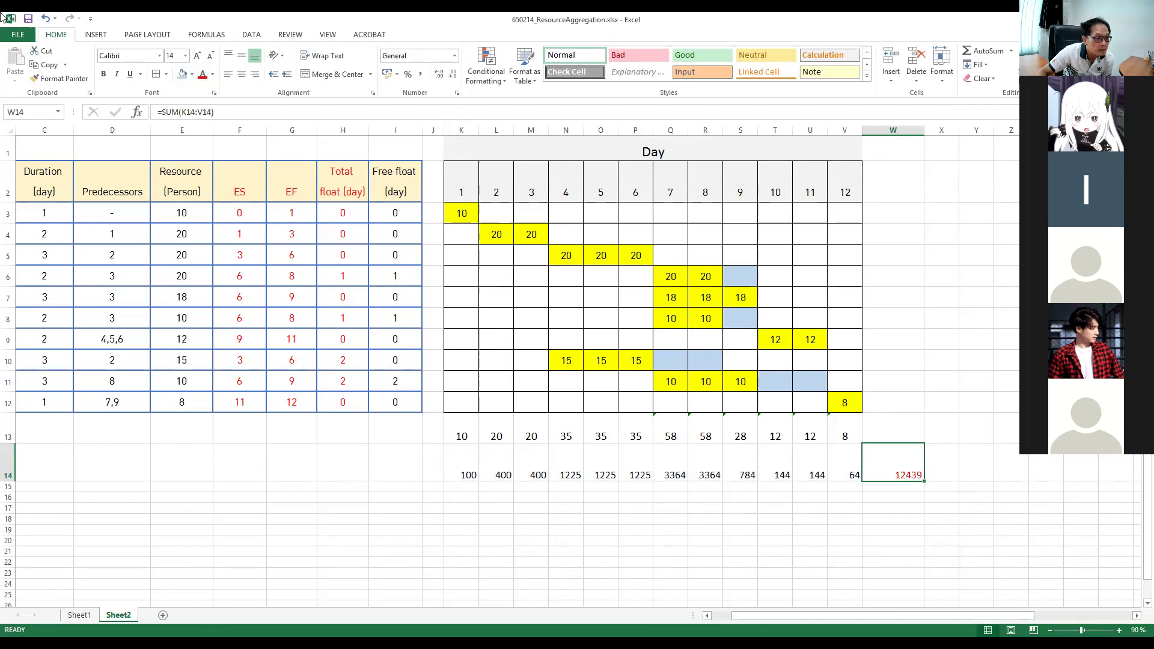
- Widen column W and enter the label Objective Function in W13 above the sum of squares
left_click(1136, 616)
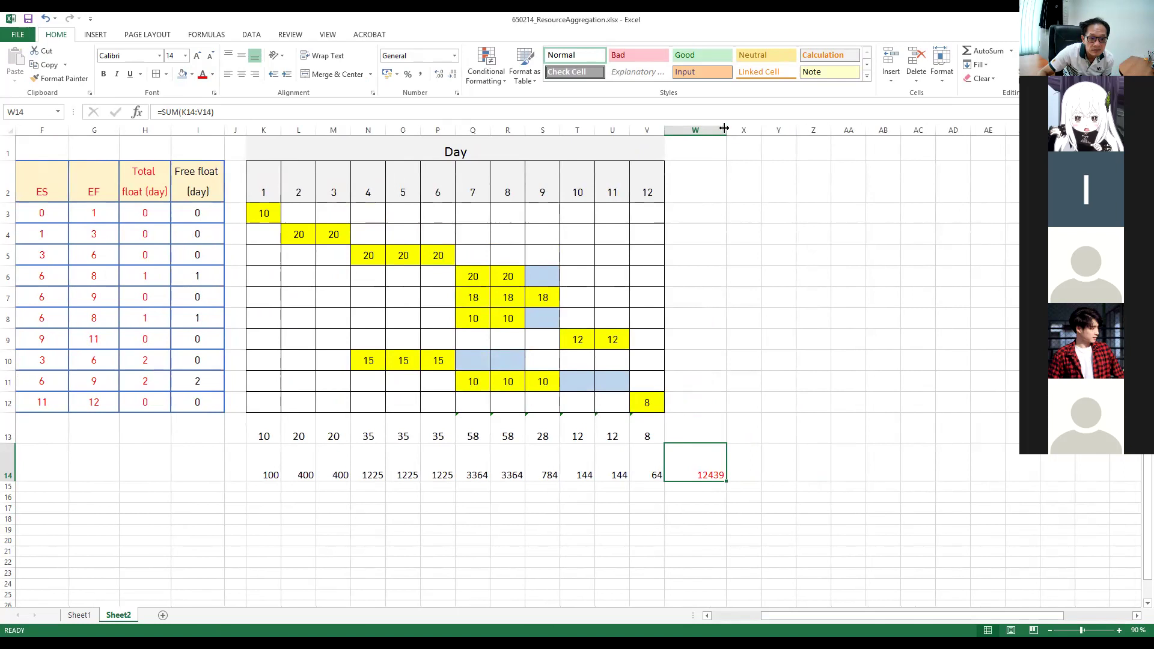
left_click_drag(724, 128, 797, 129)
left_click(708, 433)
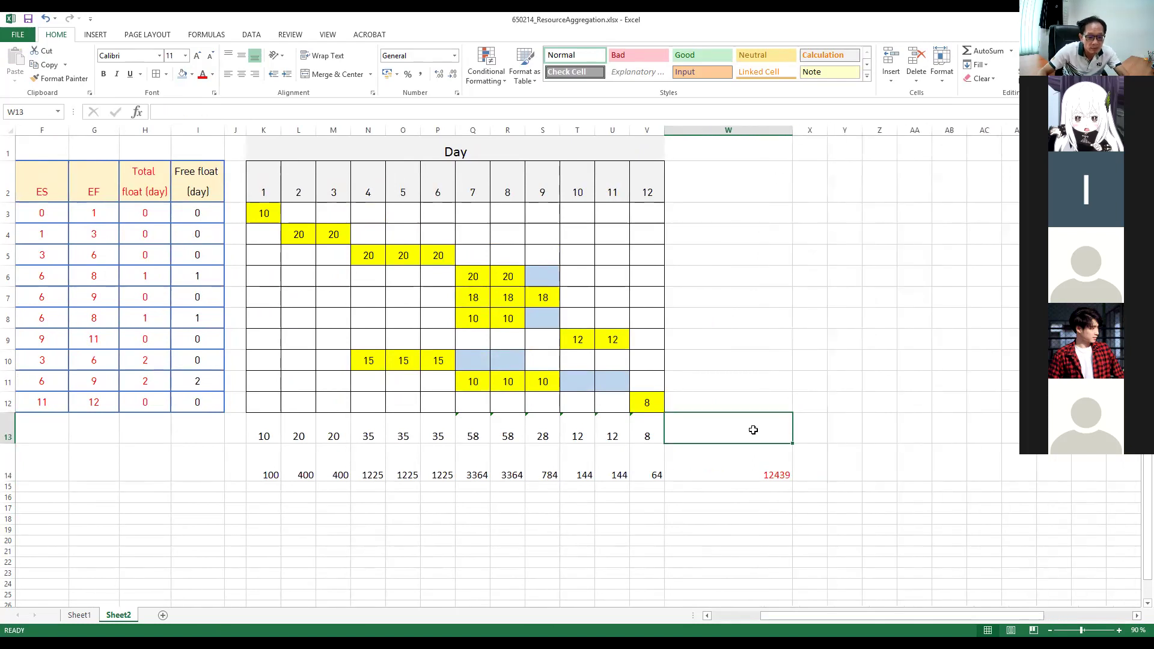
type("oB")
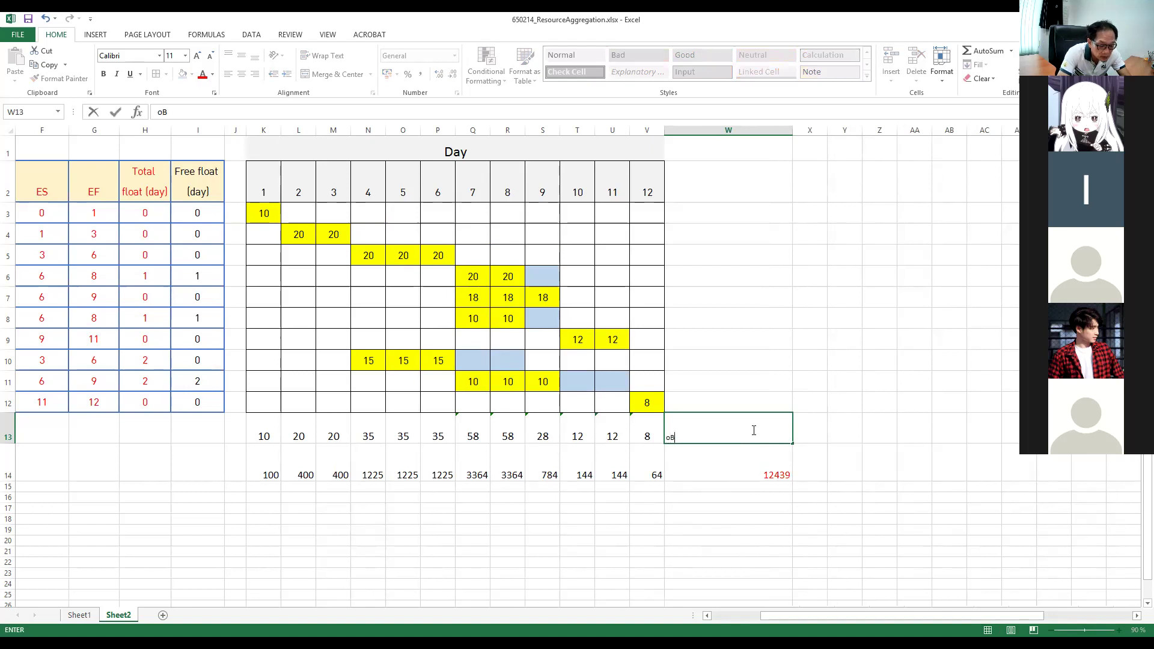
type("JECTIVE")
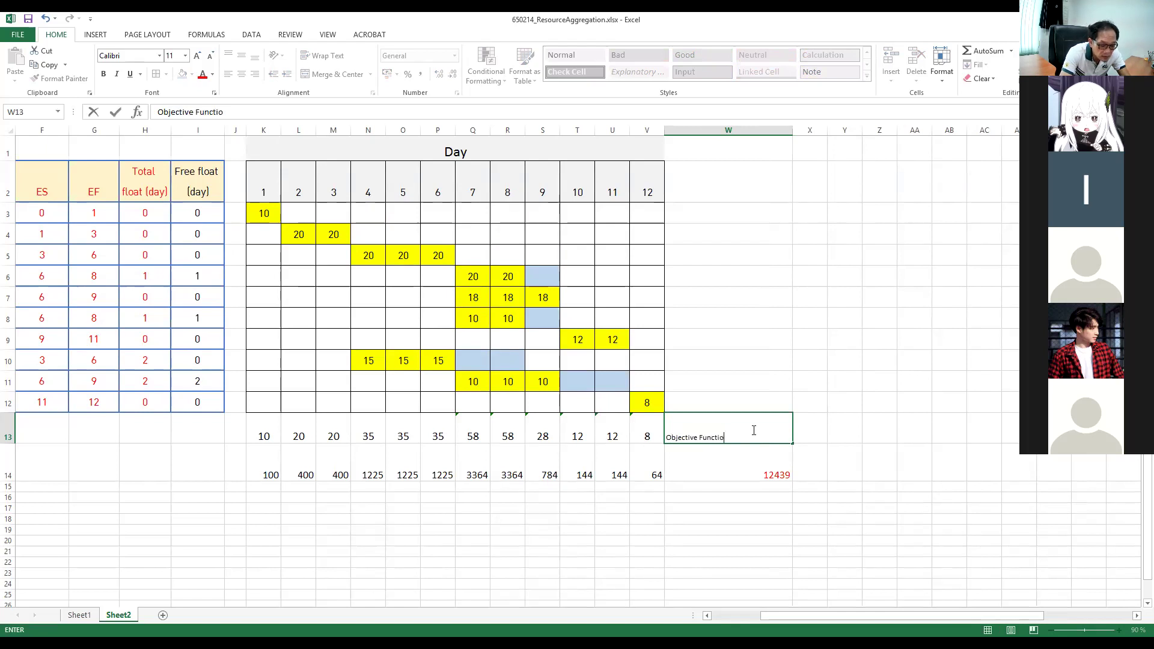
key("Return")
- Set the Objective Function label in W13 to font size 14 and right-align it
left_click(753, 430)
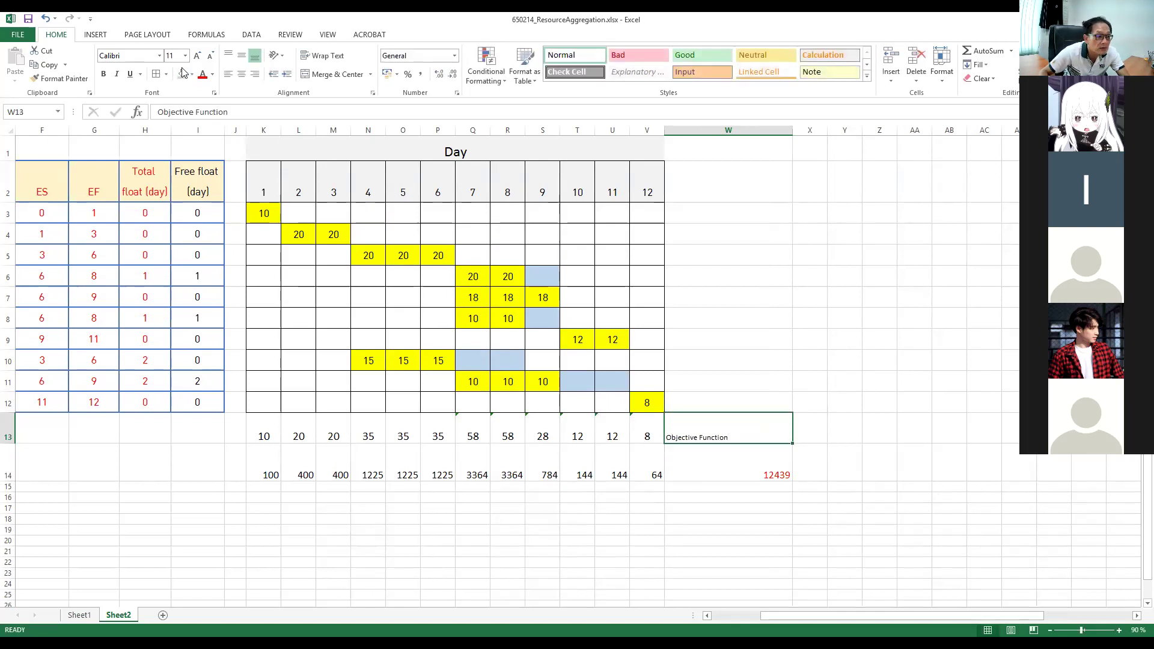
left_click(199, 57)
left_click(199, 56)
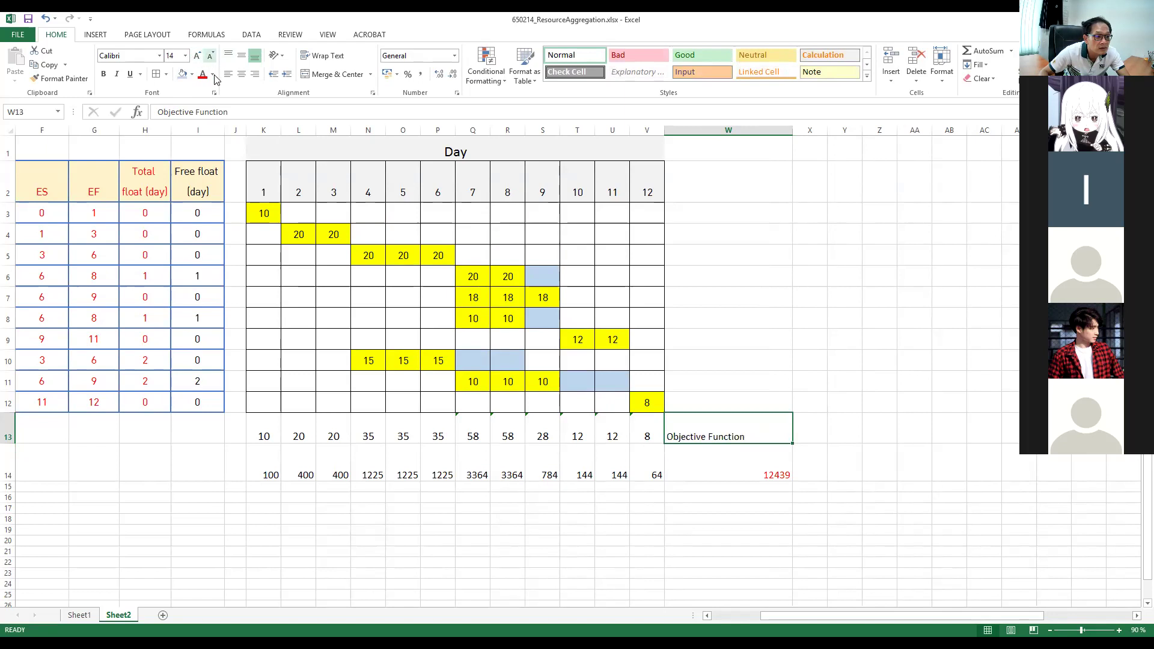
left_click(255, 73)
left_click(703, 502)
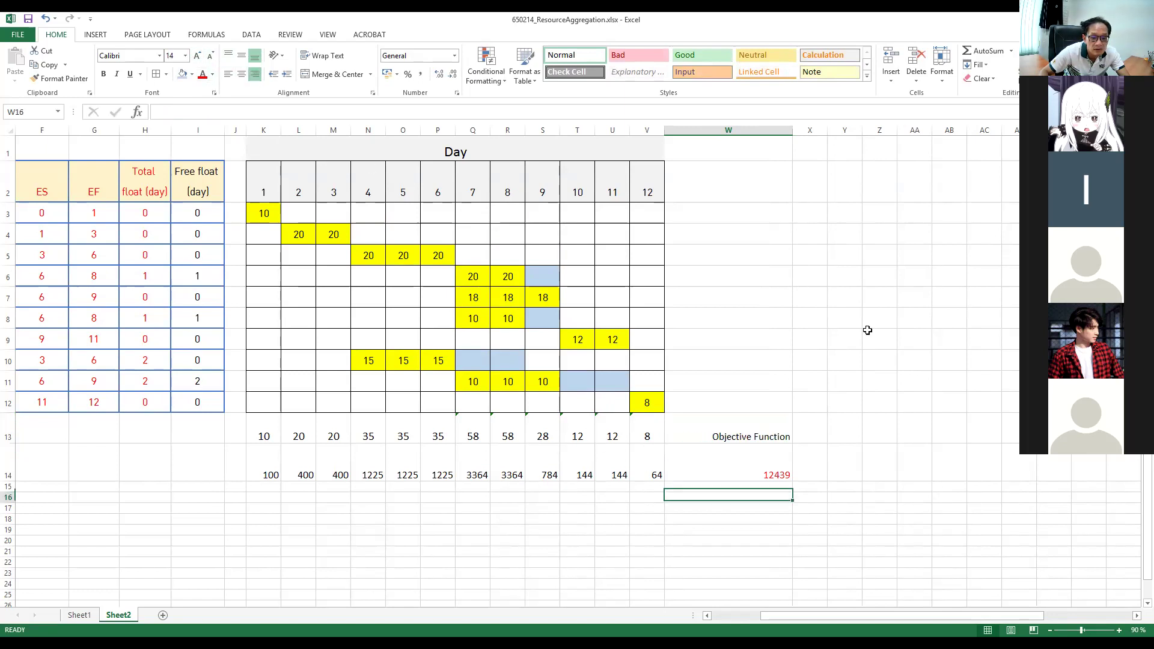
- Narrow column W slightly and apply a red font colour to W13:W14
key("shift+Down")
left_click_drag(790, 133, 775, 133)
left_click_drag(729, 437, 729, 471)
left_click(203, 75)
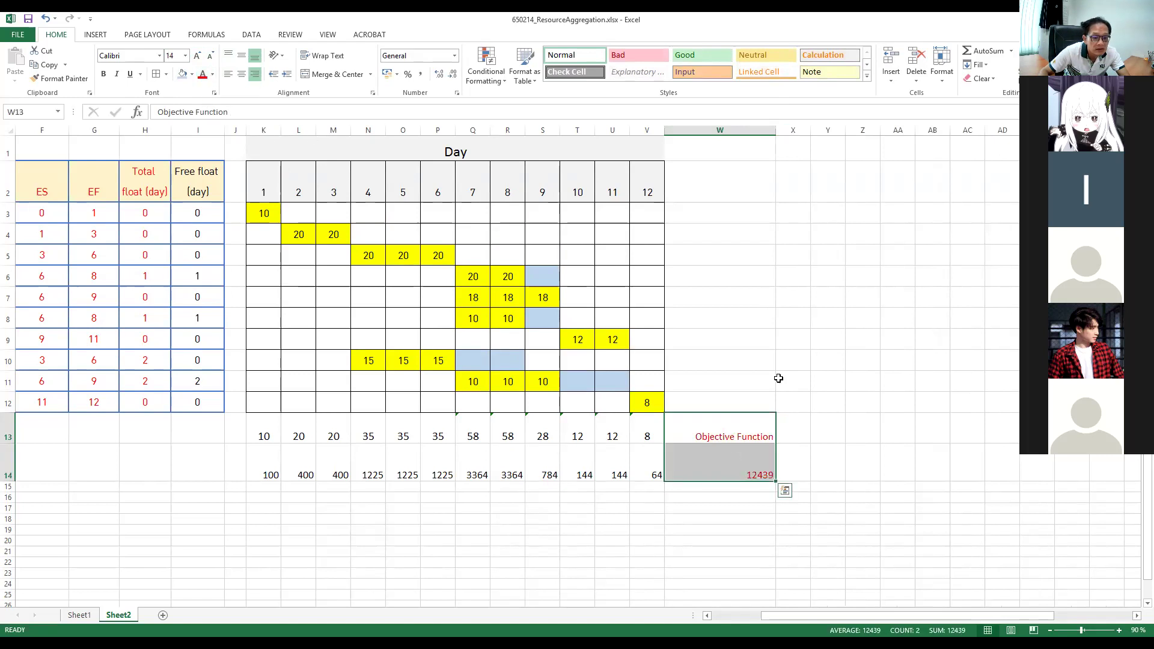
- Widen columns X and Y beside the Objective Function column
left_click(789, 363)
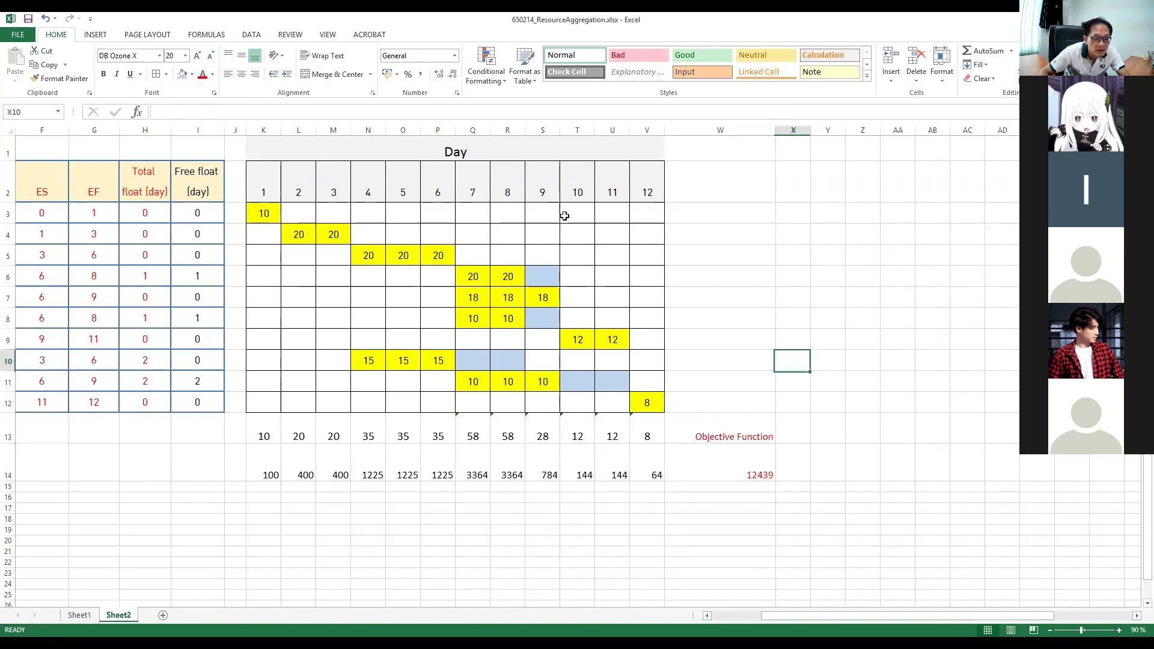
left_click(820, 520)
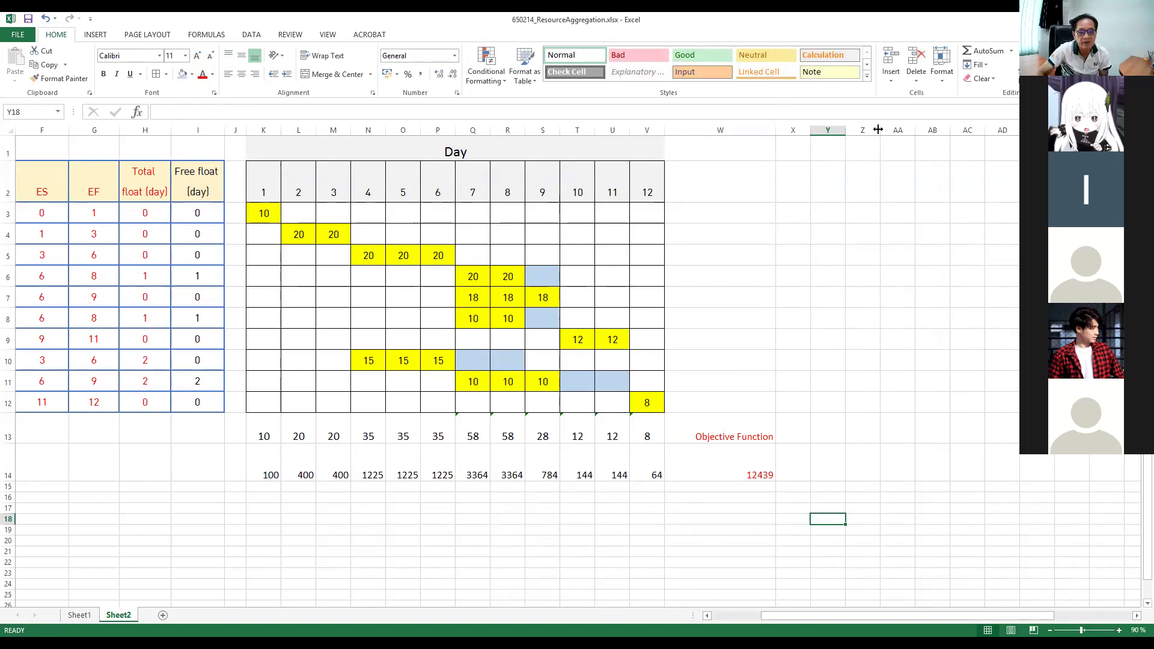
key("ctrl+z")
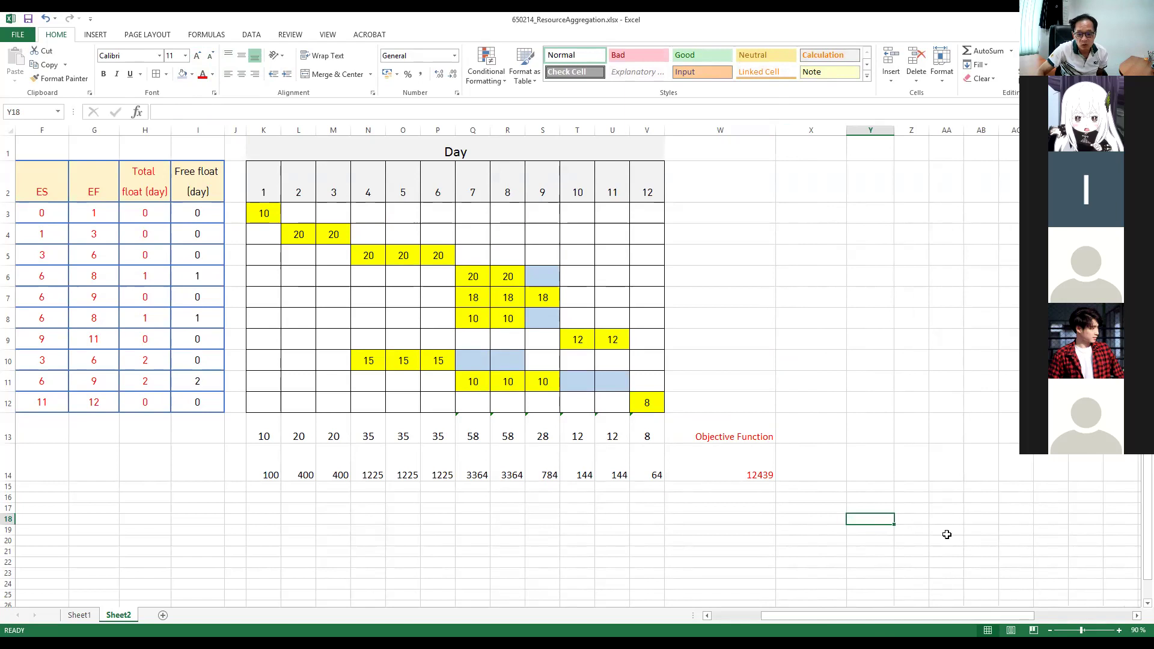
- Examine the daily worker totals in row 13 and their squares in row 14, checking the formulas in K13 and K14 against the bar chart
scroll(933, 510, "up", 1)
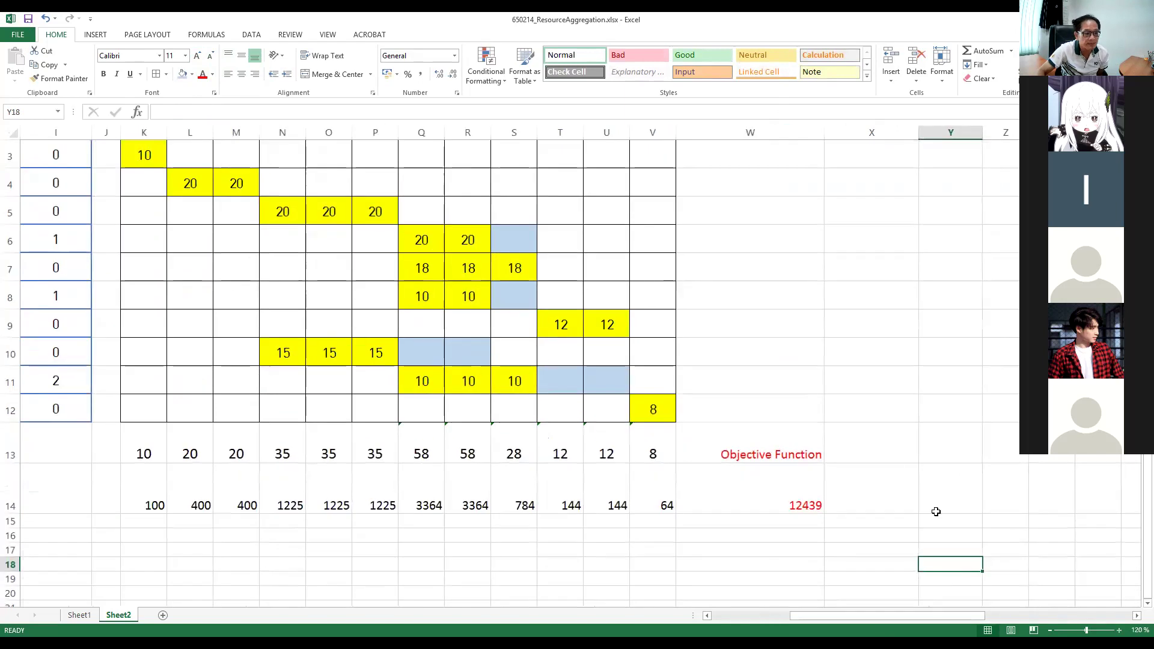
scroll(896, 467, "up", 2)
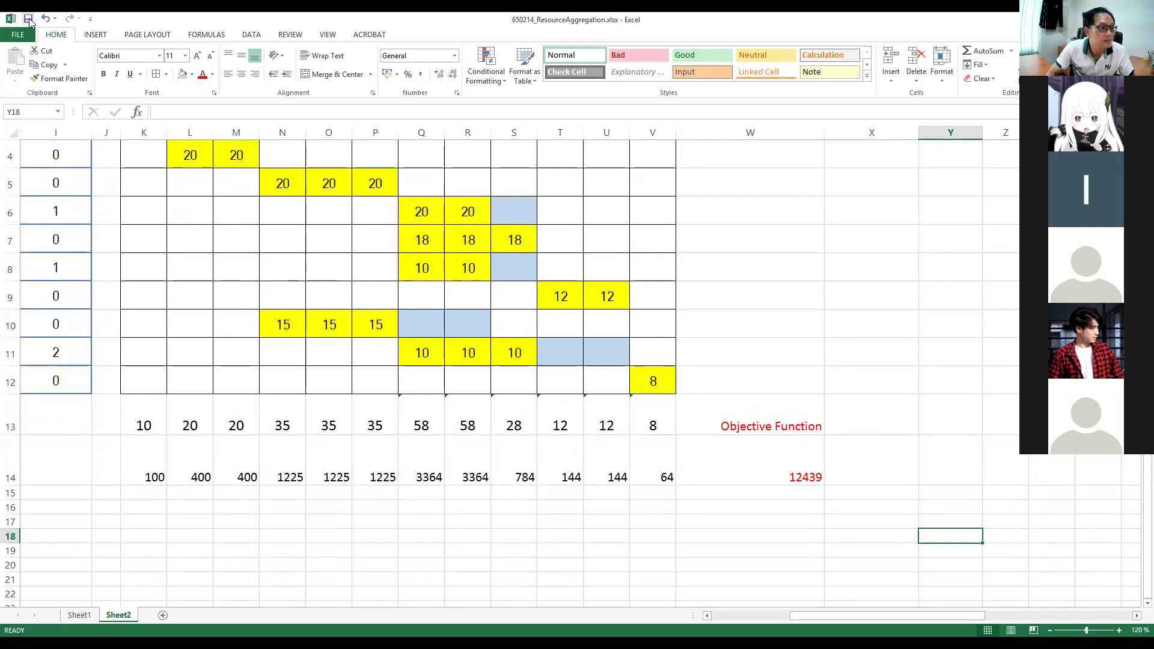
left_click(151, 463)
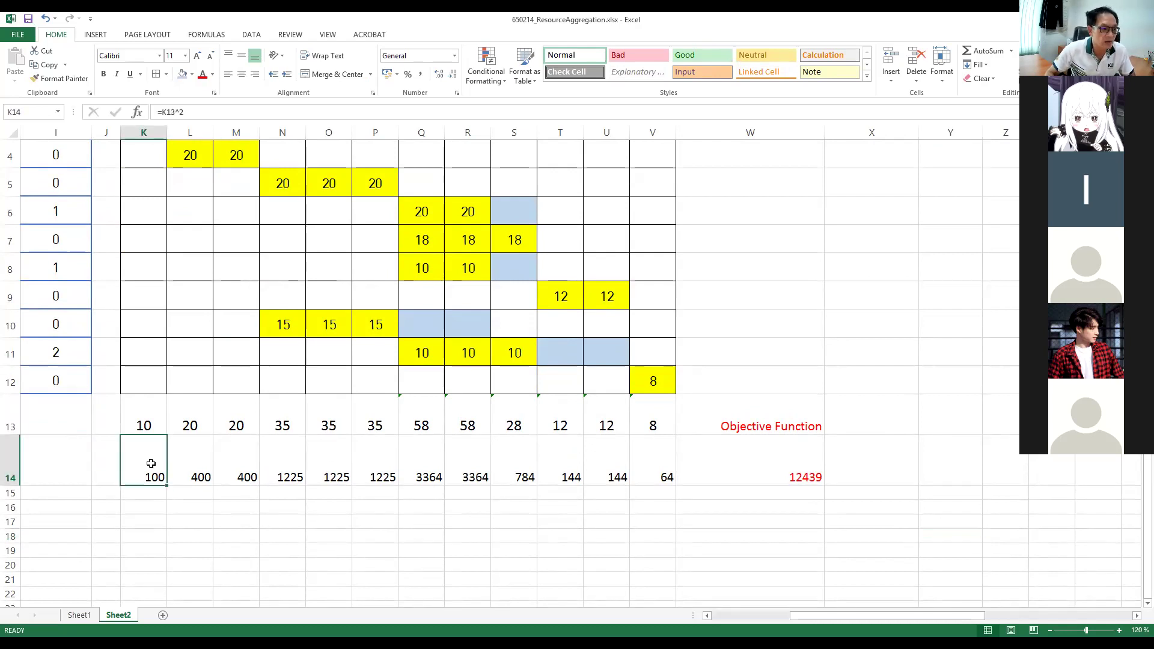
scroll(238, 521, "up", 1)
scroll(237, 522, "down", 2)
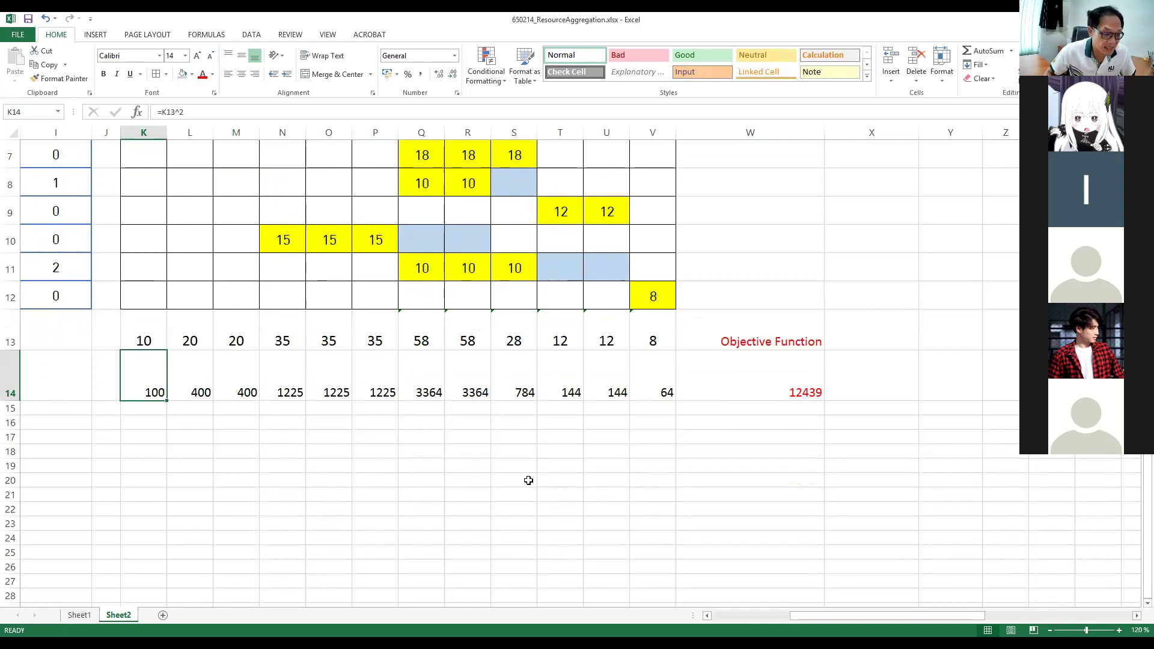
scroll(528, 479, "up", 1)
scroll(523, 456, "up", 1)
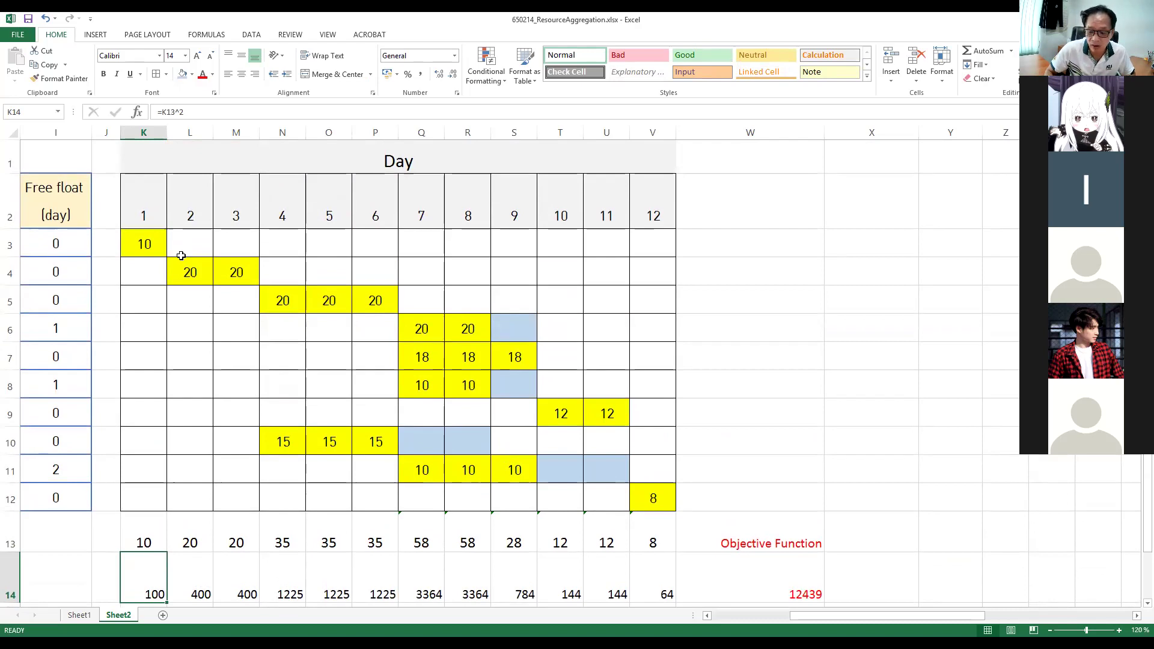
left_click(159, 542)
left_click_drag(170, 542, 423, 541)
left_click(424, 541)
left_click(144, 539)
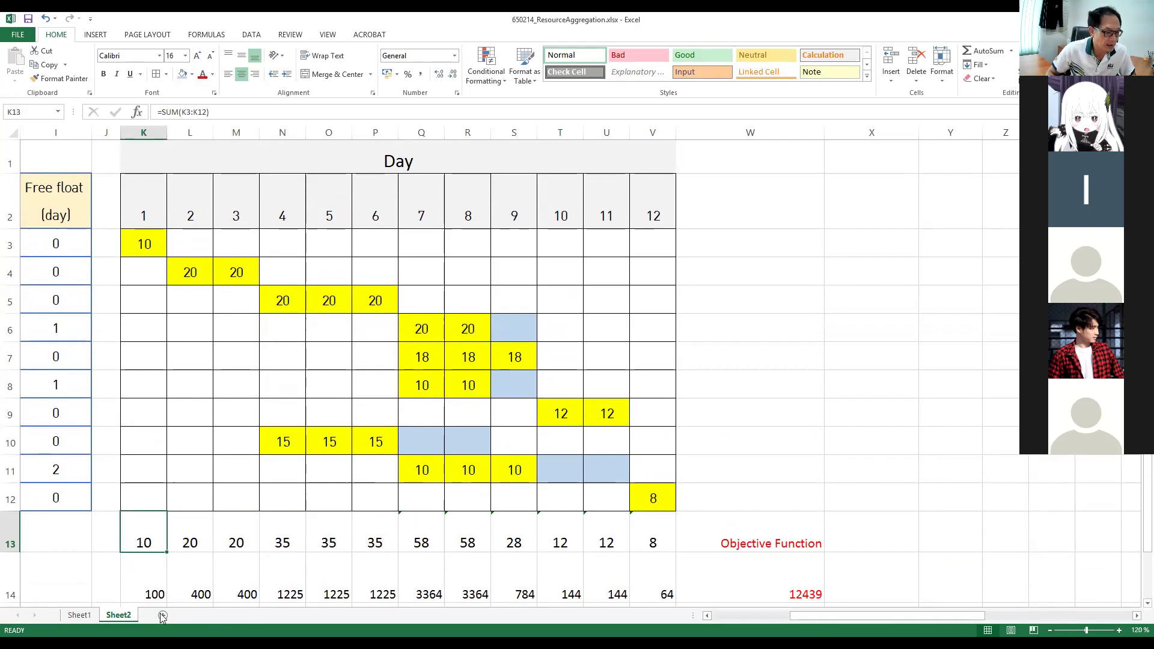
- Insert an empty 2-D clustered column chart on the sheet, starting from the blank cell K23
scroll(232, 539, "down", 3)
left_click(144, 438)
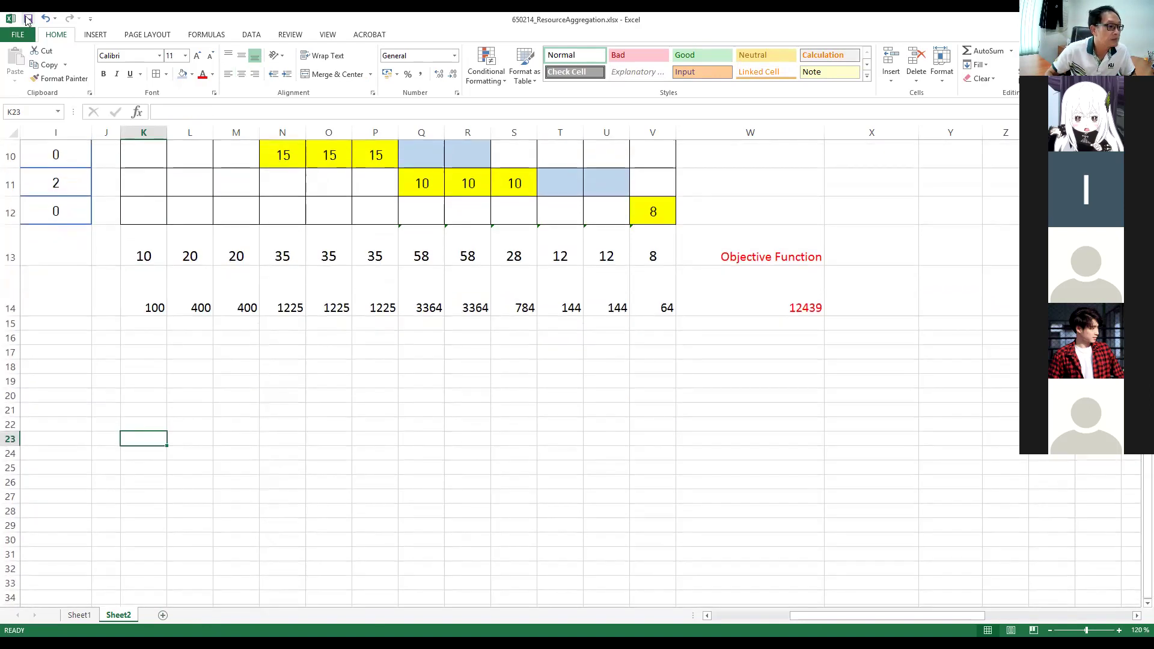
left_click(90, 35)
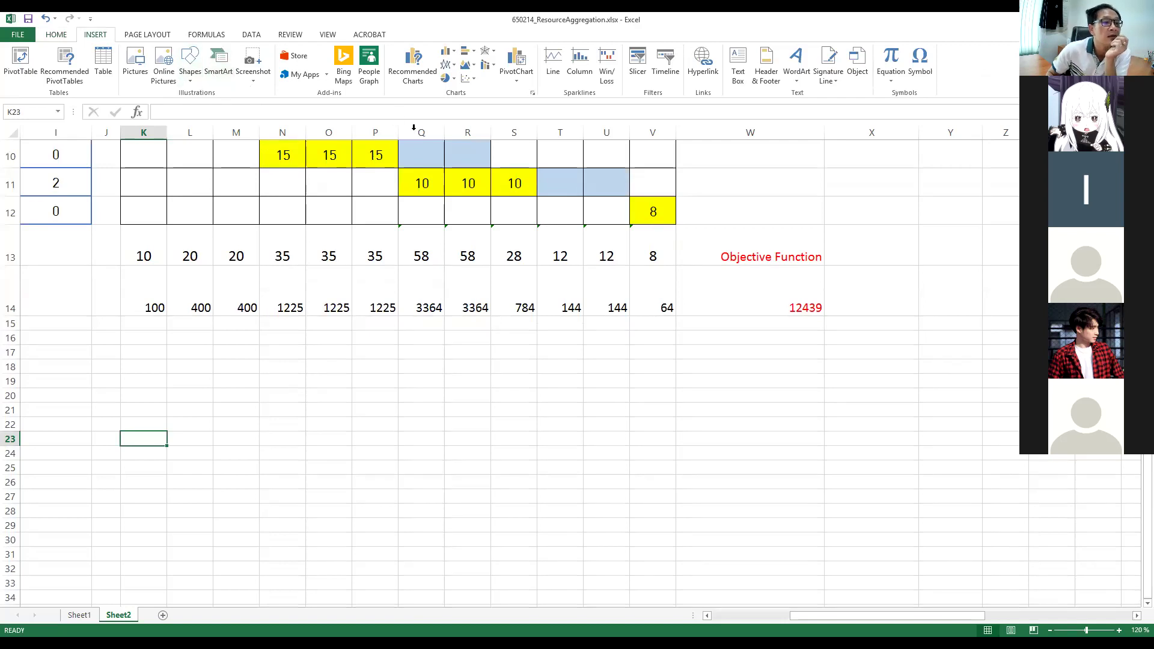
left_click(468, 79)
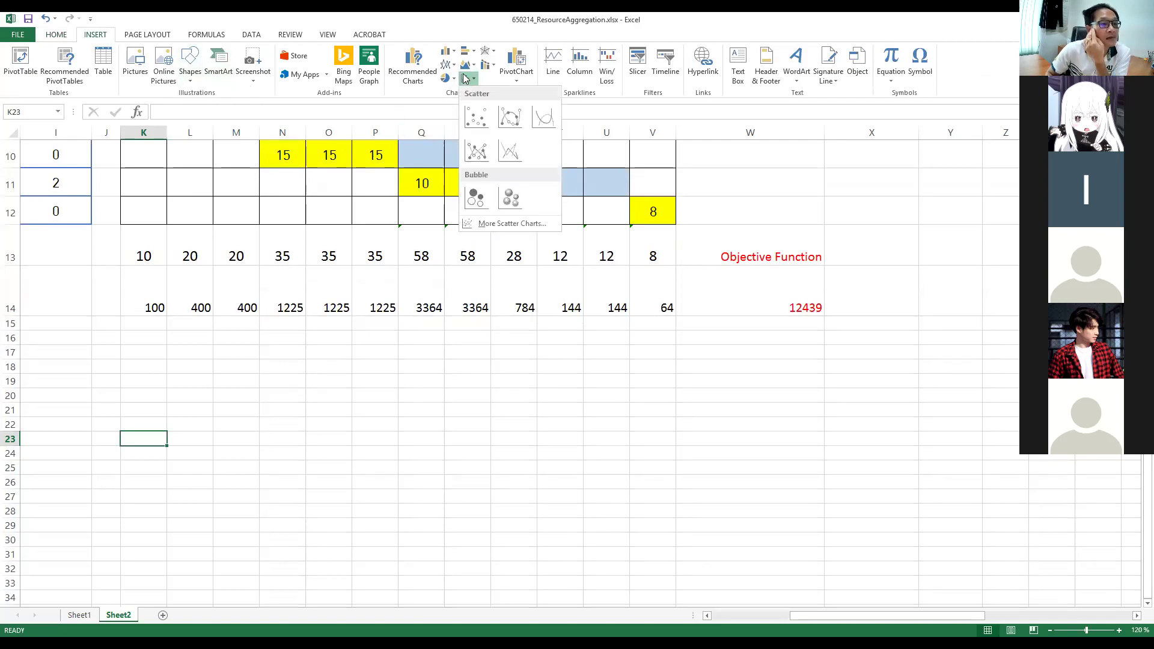
left_click(453, 53)
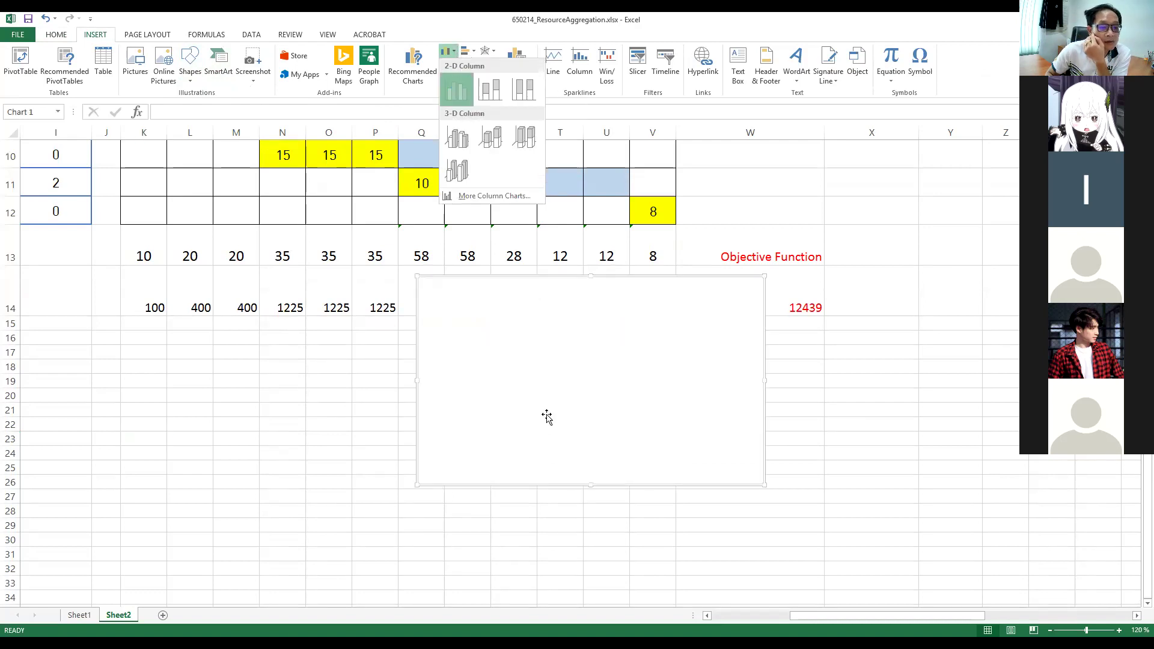
- Add a data series to the empty chart and set its name to the day numbers in K2:V2
right_click(631, 367)
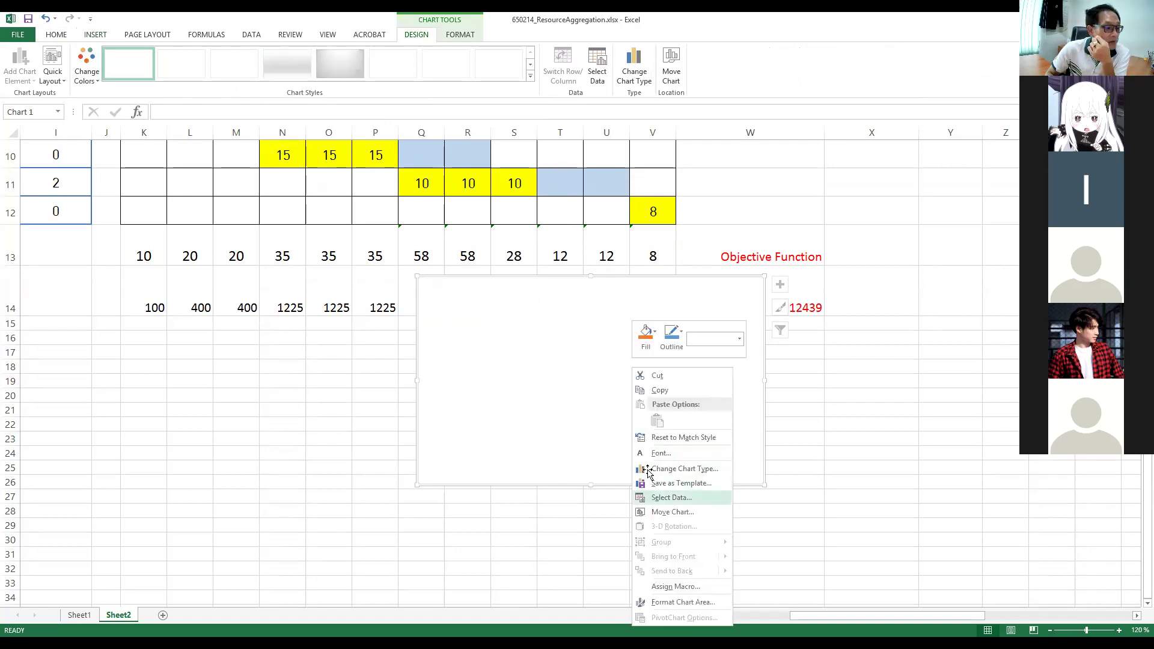
left_click(697, 498)
left_click(30, 374)
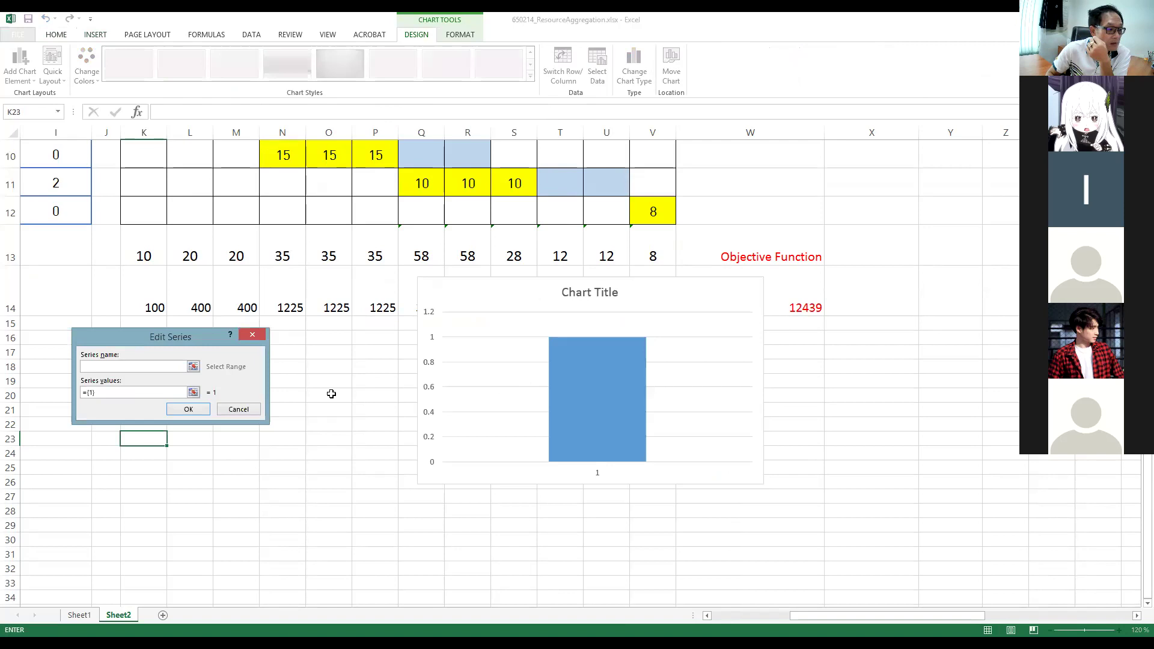
scroll(383, 415, "up", 3)
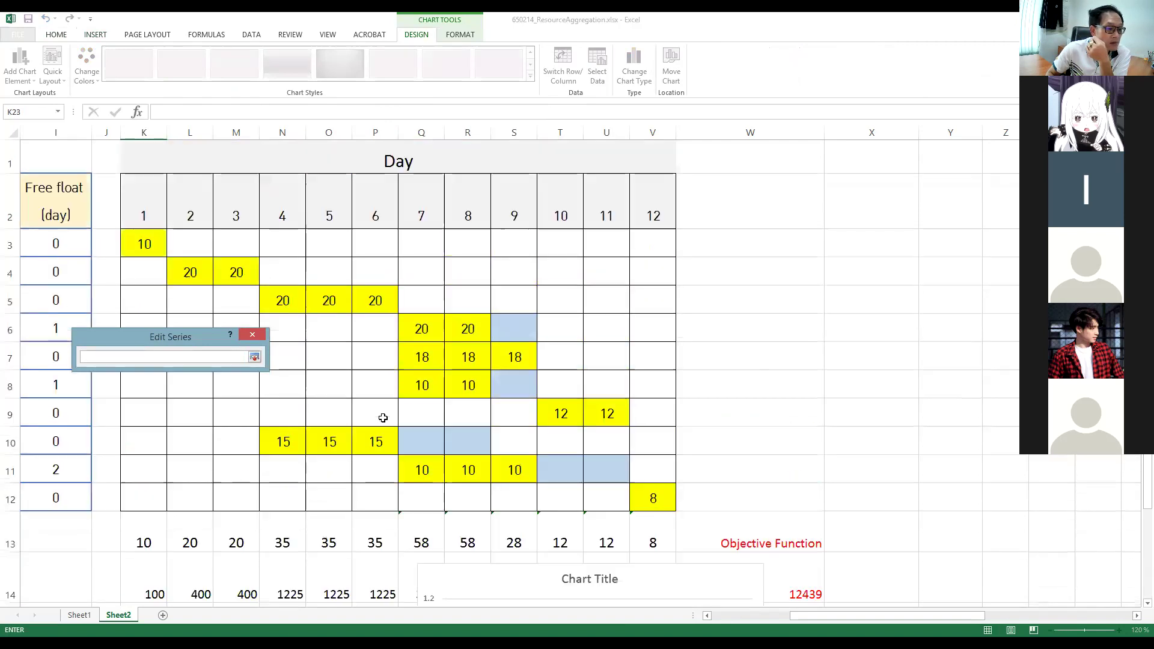
left_click(156, 206)
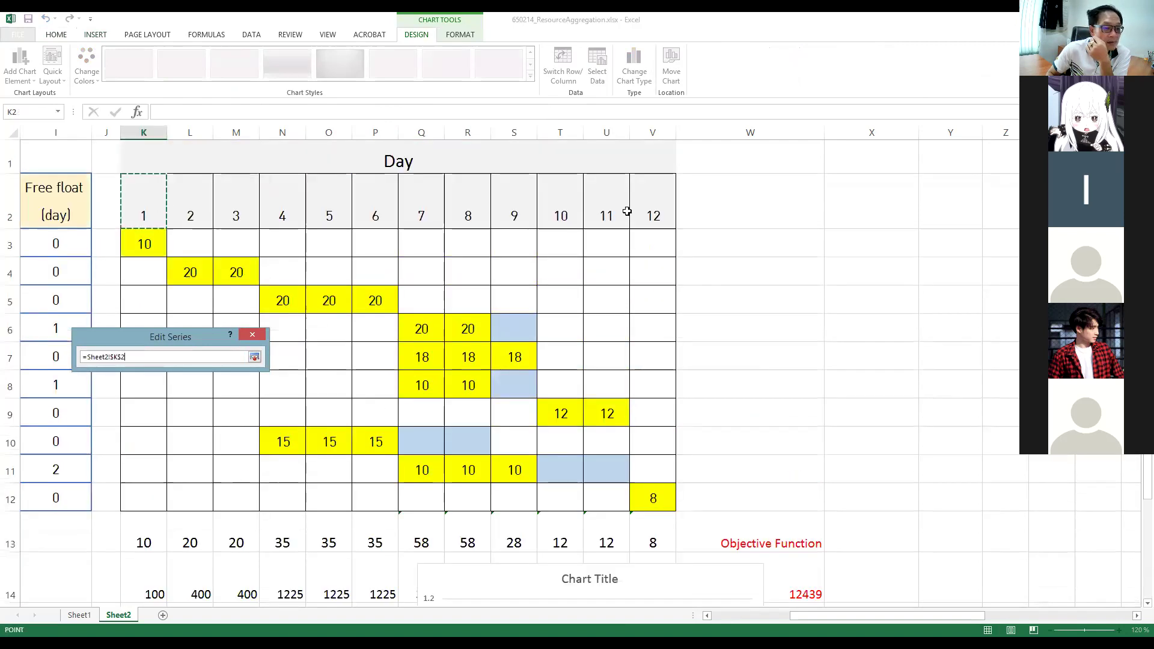
left_click(652, 216, "shift")
left_click(253, 359)
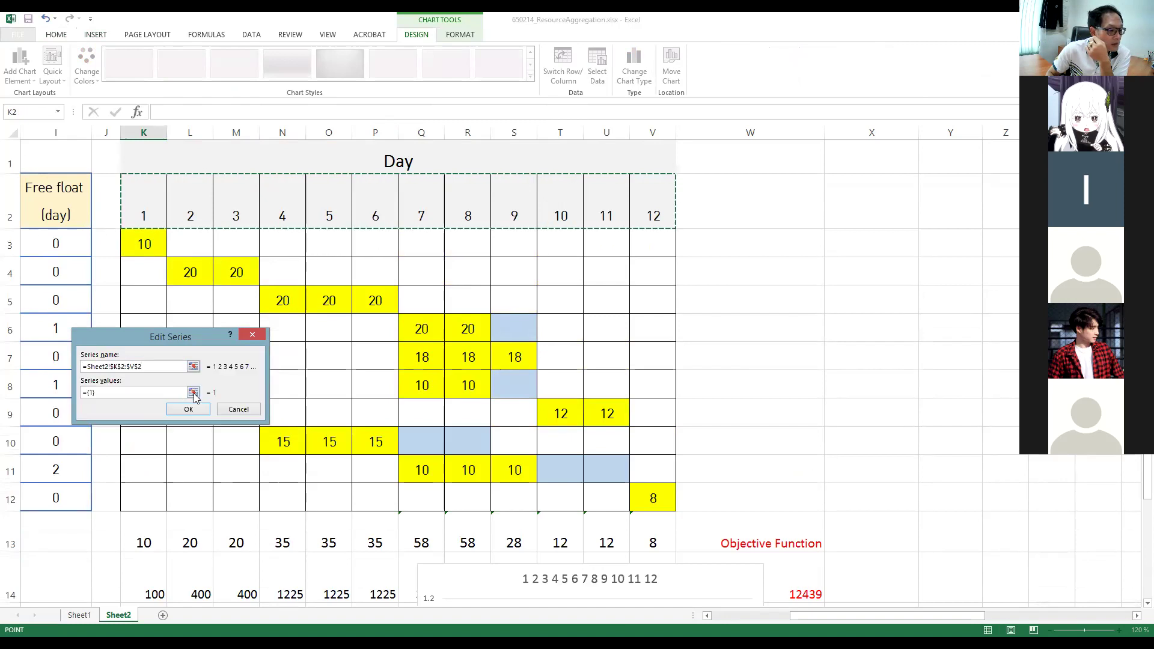
- Set the series values to the daily worker totals in K13:V13 and apply the chart data
left_click(197, 391)
left_click(159, 537)
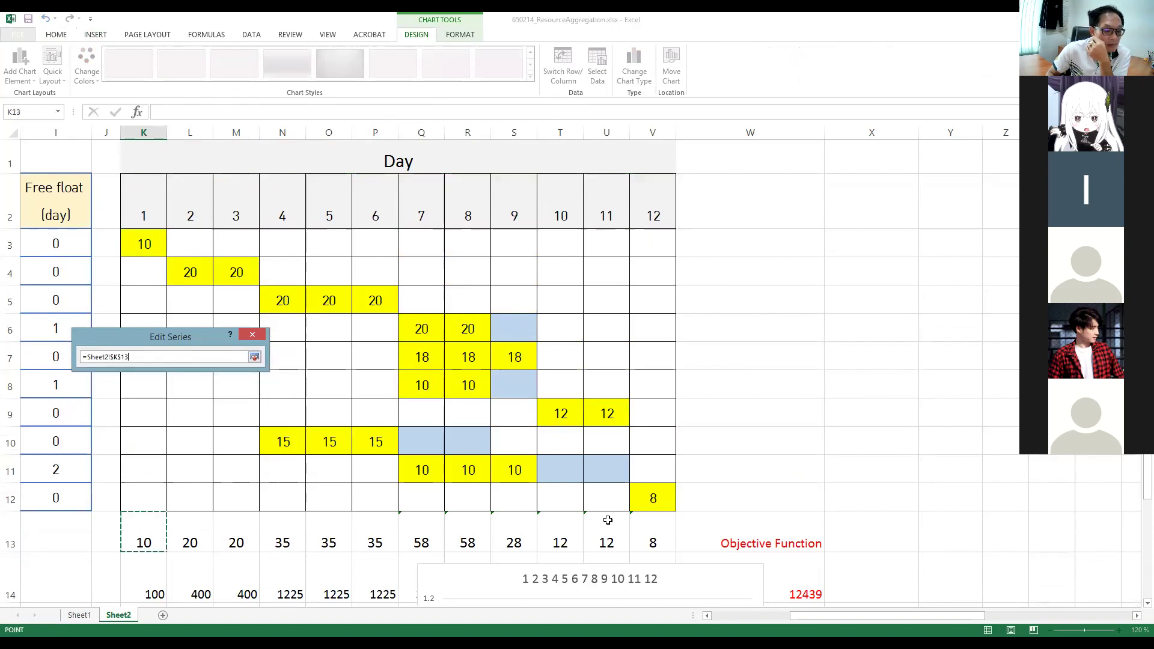
left_click(653, 541, "shift")
left_click(254, 357)
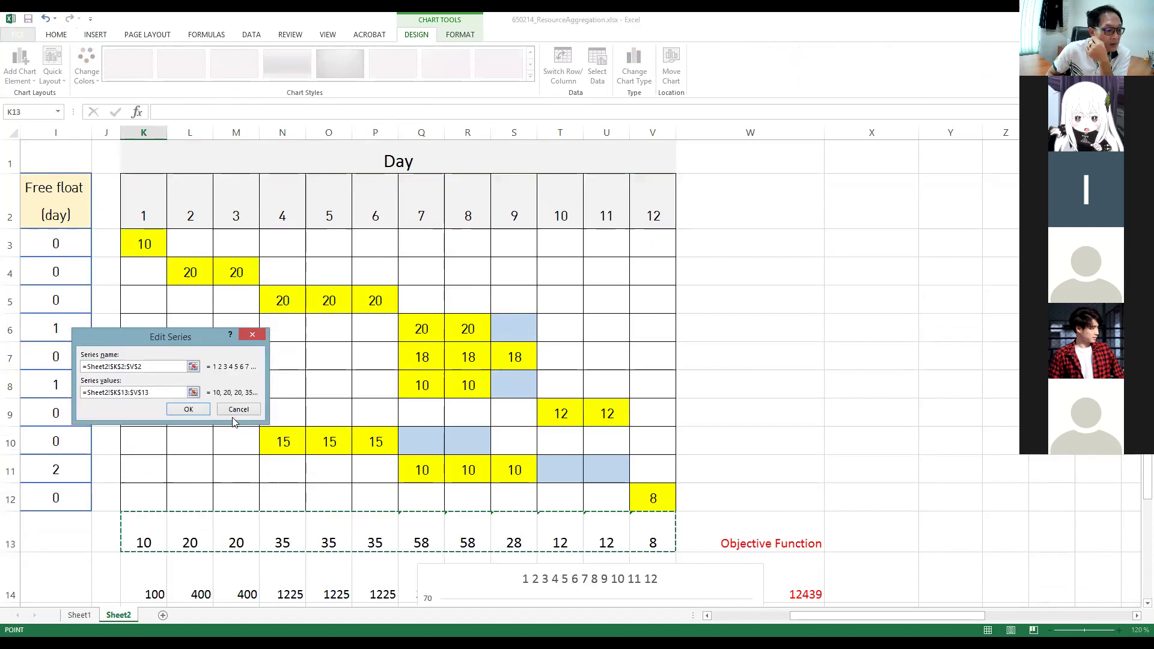
left_click(185, 409)
left_click(279, 461)
- Move the column chart below the totals, starting under column K, and widen it to extend just past column V
scroll(533, 486, "down", 5)
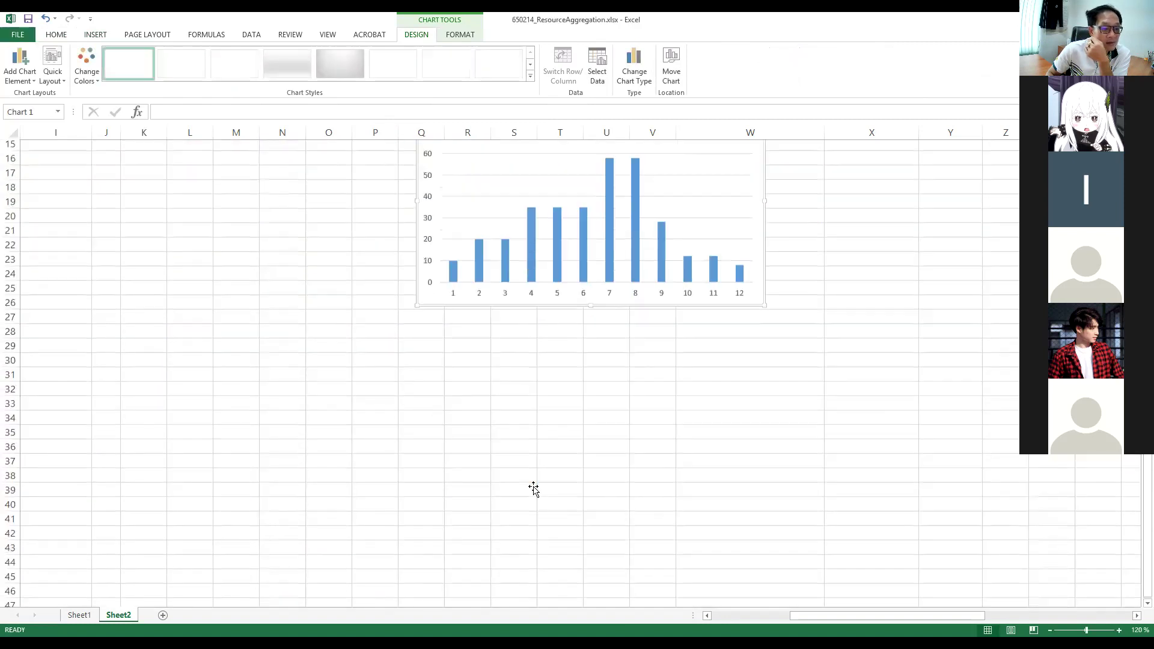
scroll(533, 486, "up", 2)
mouse_move(515, 288)
left_mouse_down()
mouse_move(394, 353)
mouse_move(238, 387)
left_mouse_up()
left_click_drag(492, 488, 724, 488)
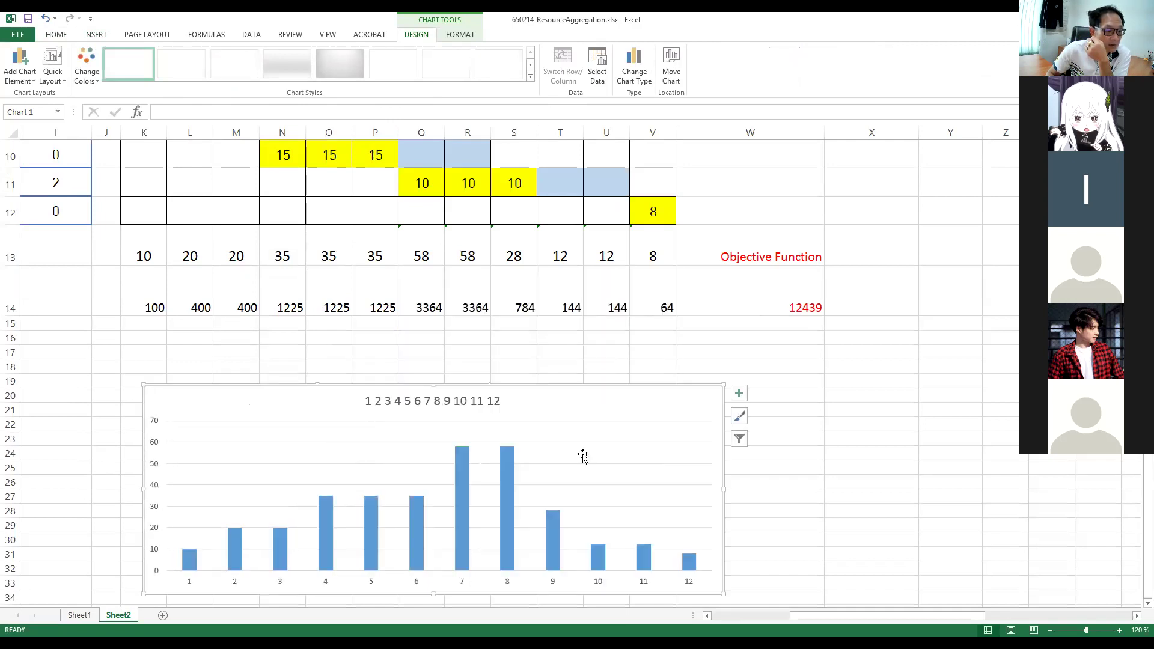
- Open the formatting settings of the chart title and delete the title's day-number text
right_click(468, 410)
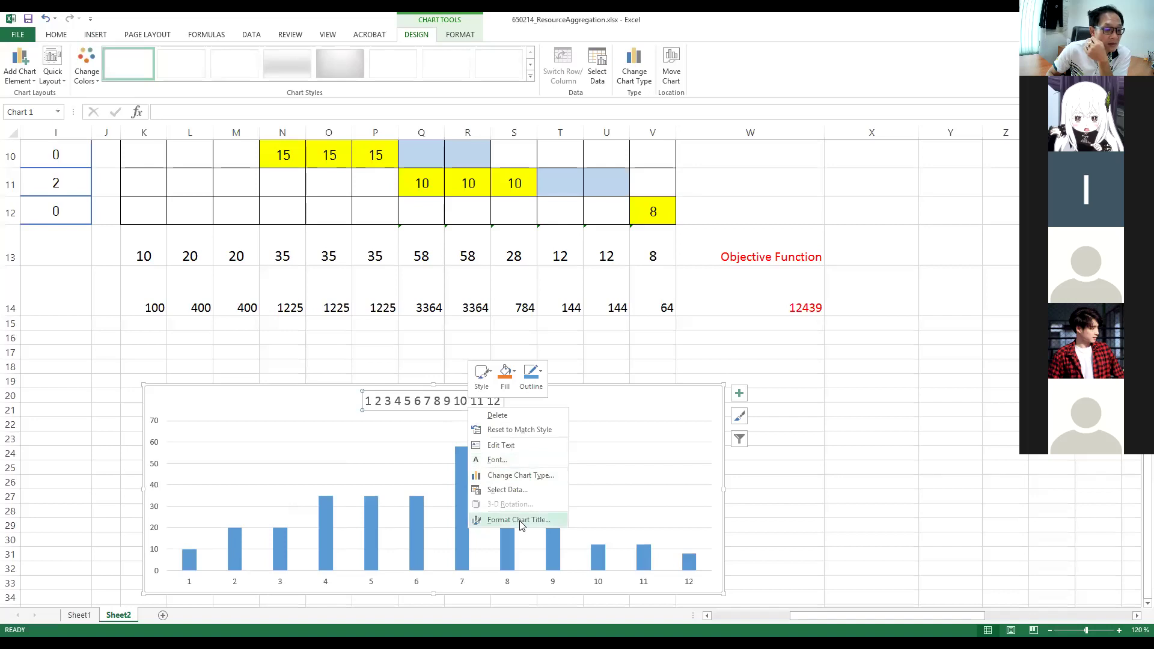
left_click(519, 520)
left_click(559, 338)
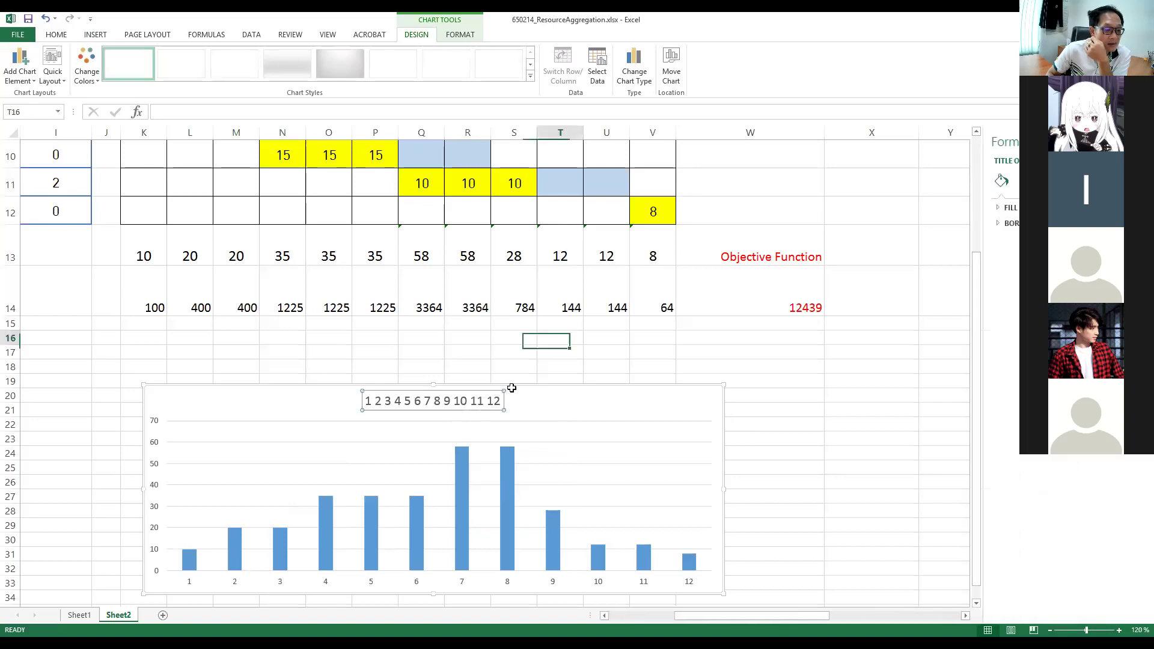
left_click(477, 398)
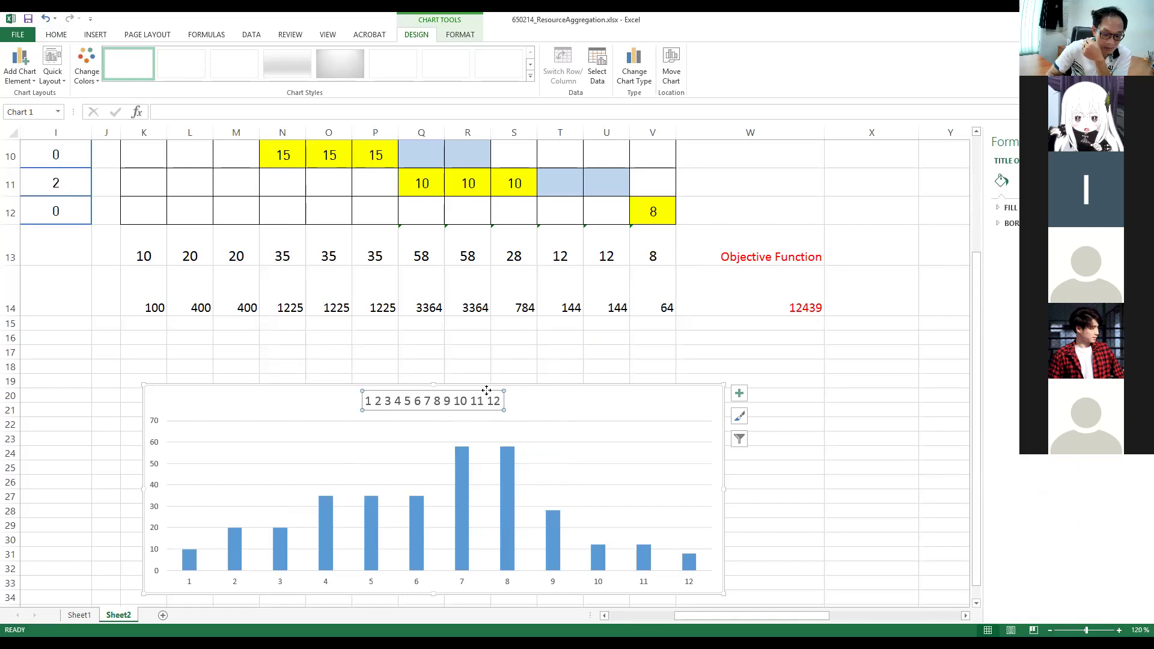
left_click(432, 399)
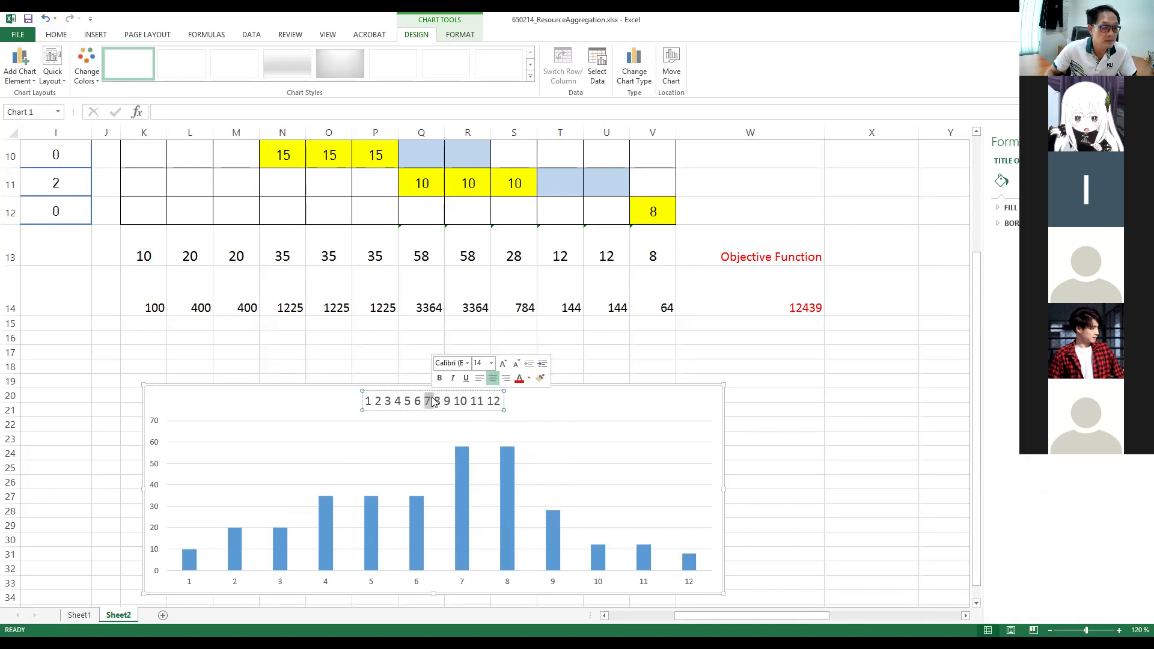
key("ctrl+a")
key("BackSpace")
type("Be")
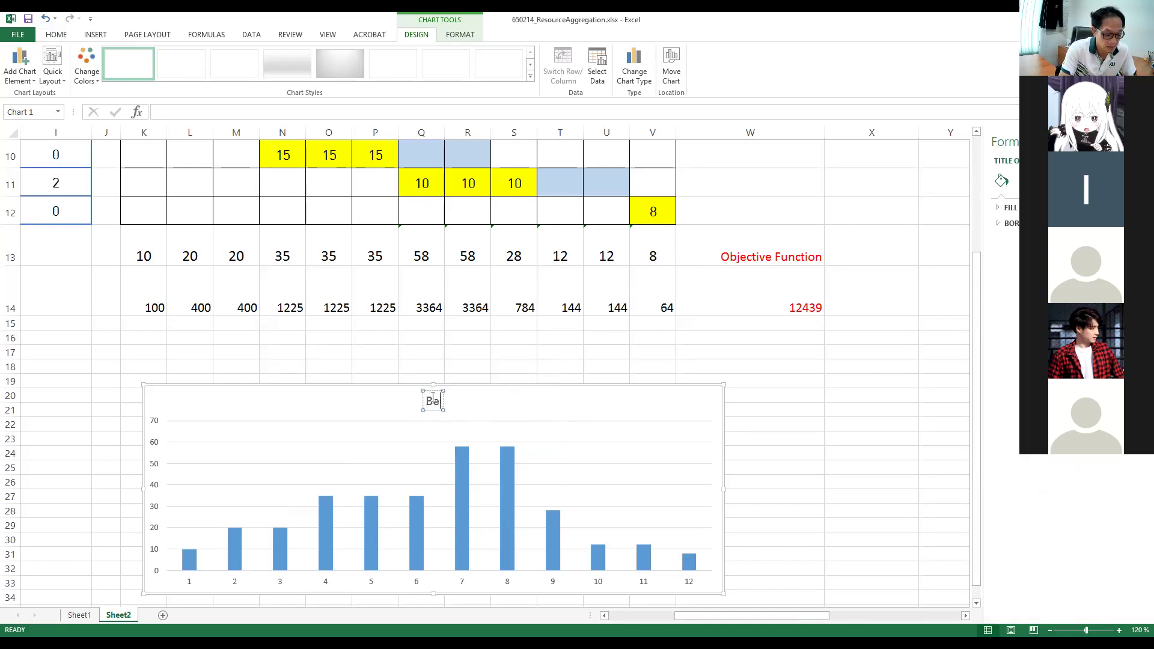
type("for")
key("BackSpace")
key("BackSpace")
key("BackSpace")
key("BackSpace")
key("BackSpace")
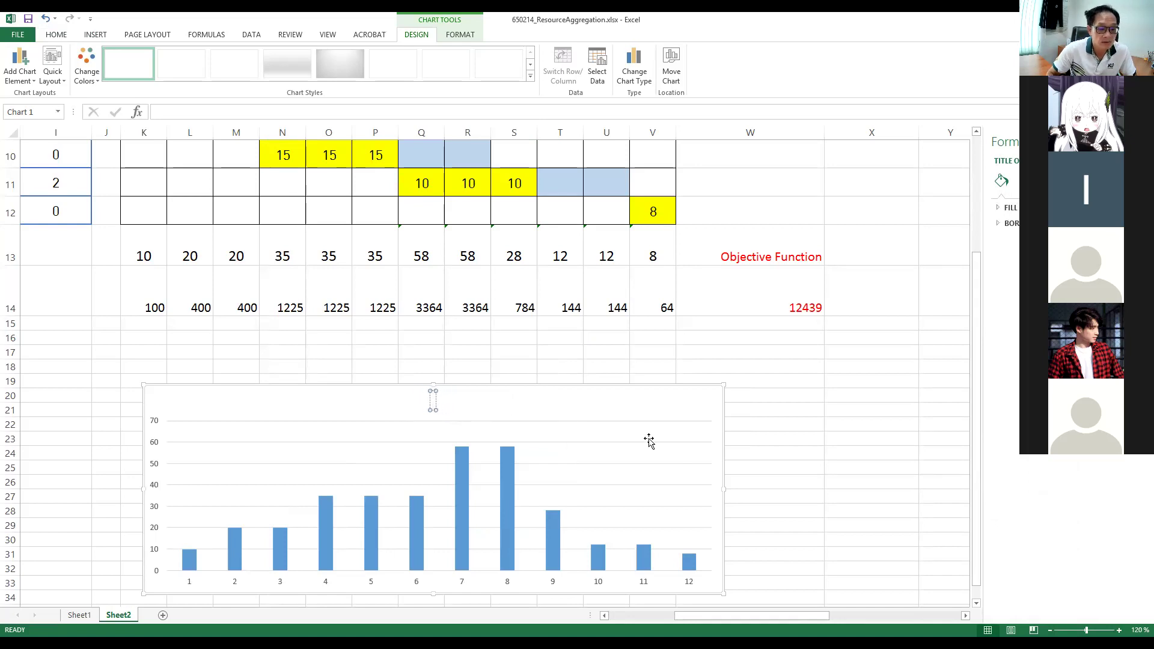
- Align the chart with columns K to V, starting at row 19, and extend its height down to row 36
left_click(779, 452)
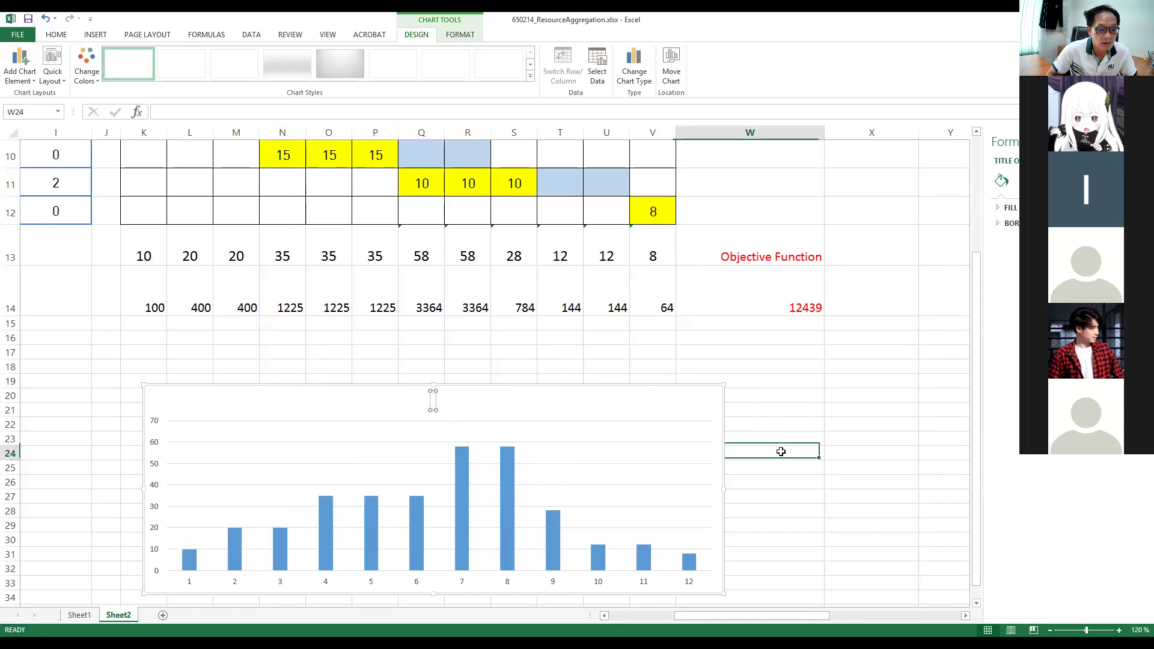
left_click(324, 436)
left_click_drag(291, 386, 269, 368)
left_click_drag(691, 476, 678, 475)
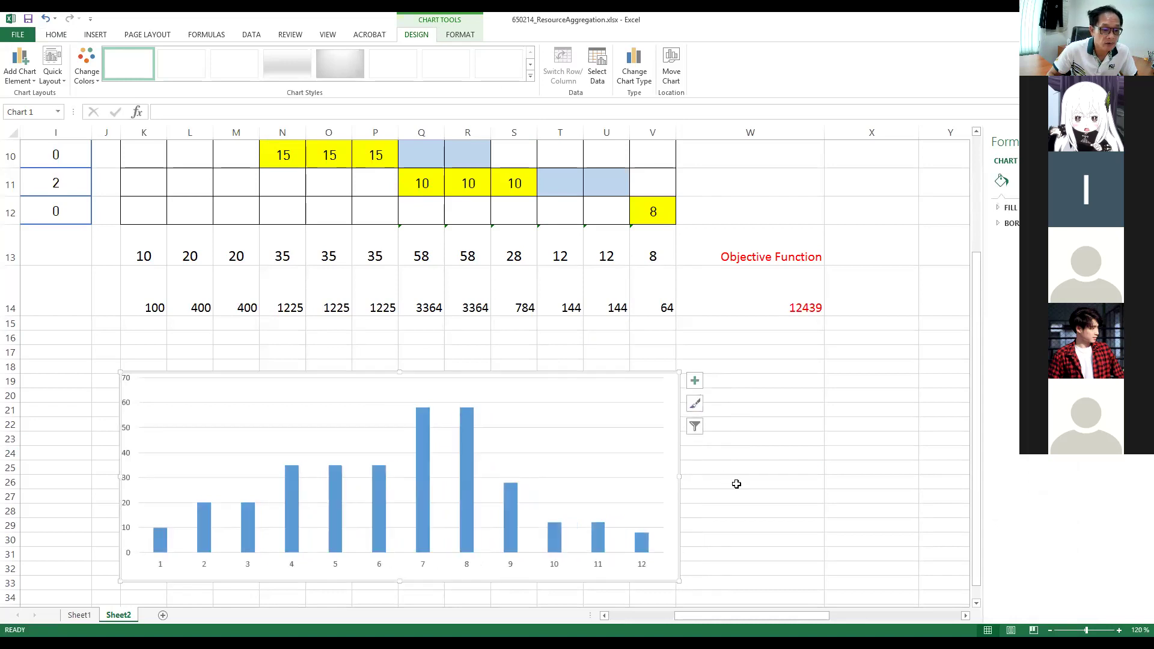
key("Escape")
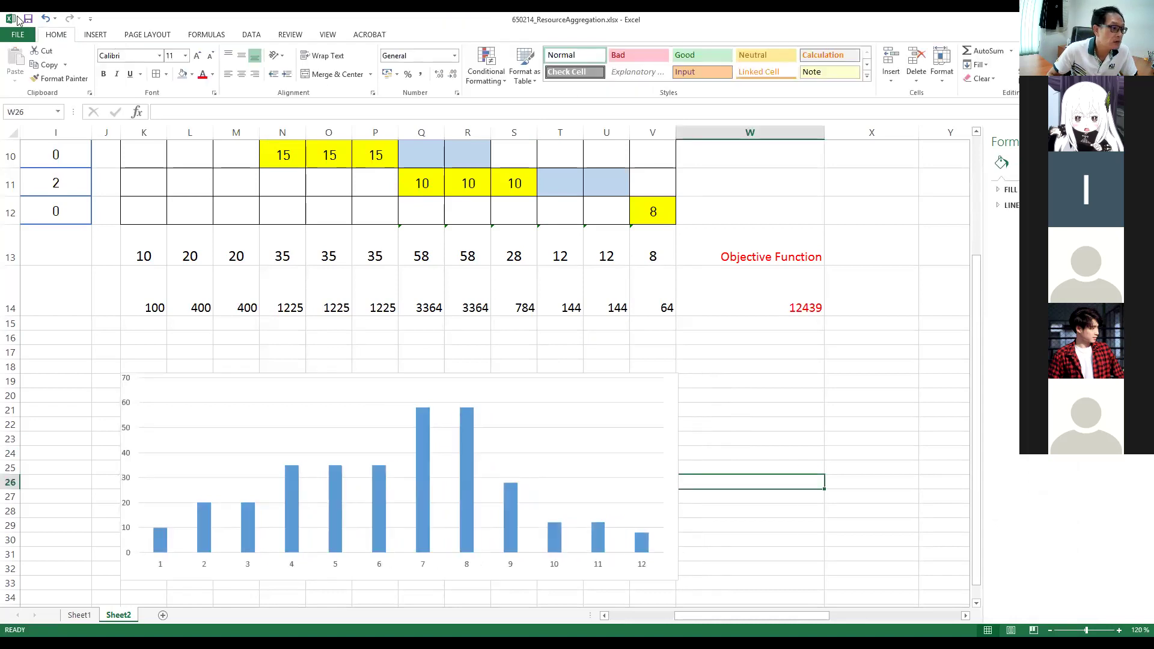
left_click(806, 374)
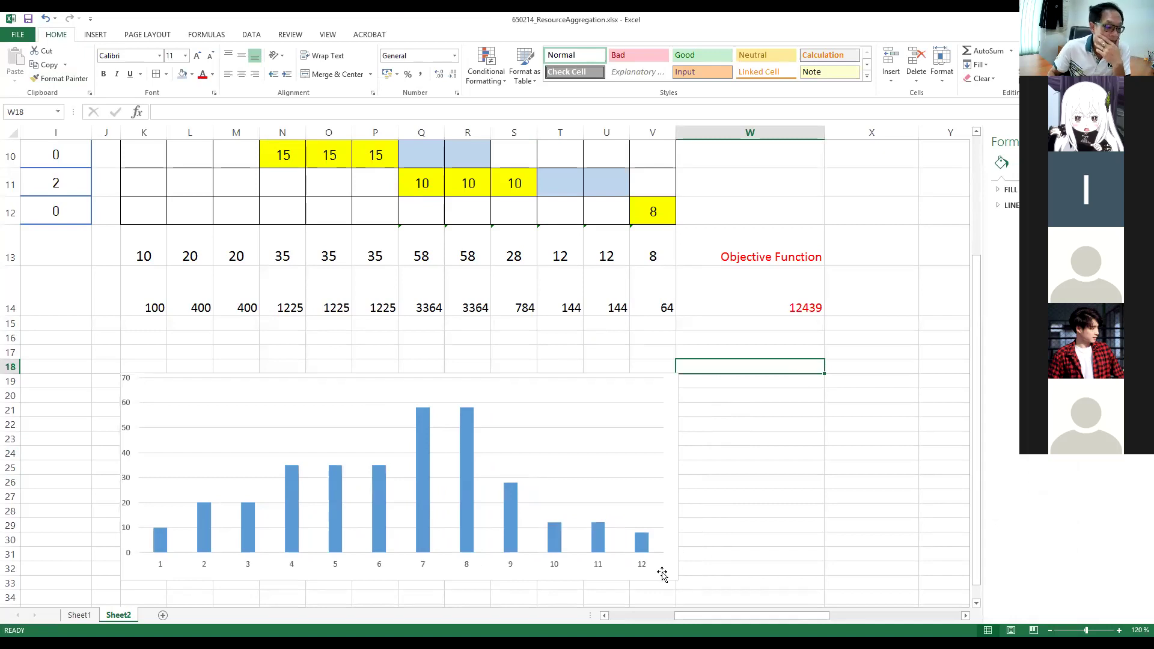
scroll(607, 451, "down", 1)
left_click_drag(400, 497, 400, 548)
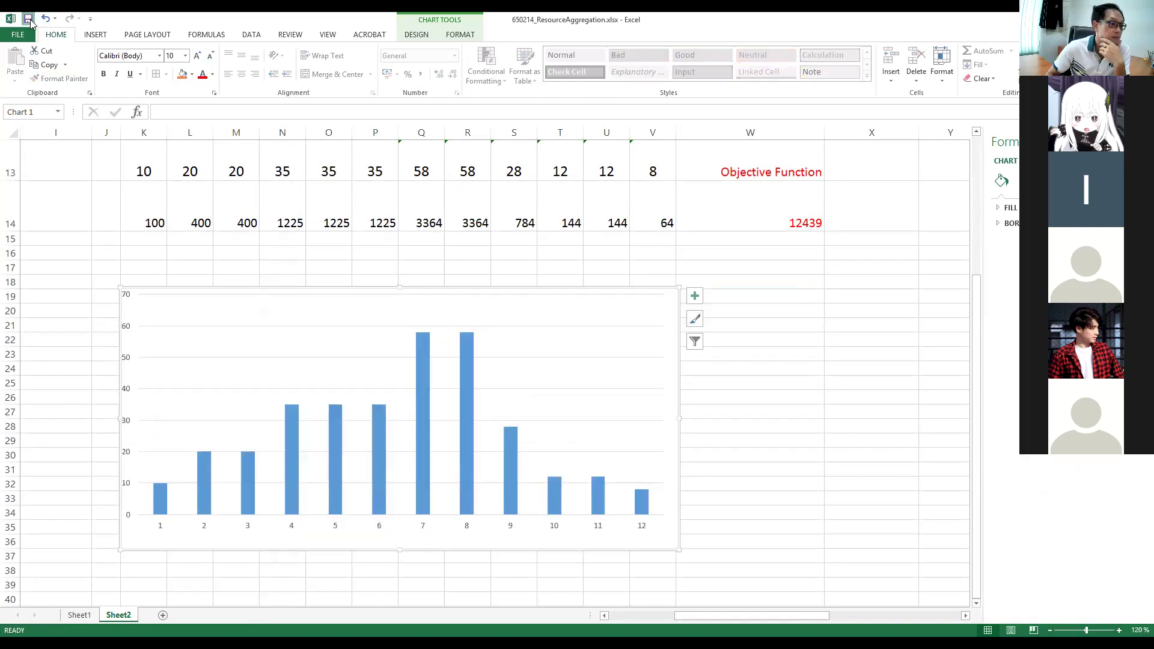
right_click(303, 339)
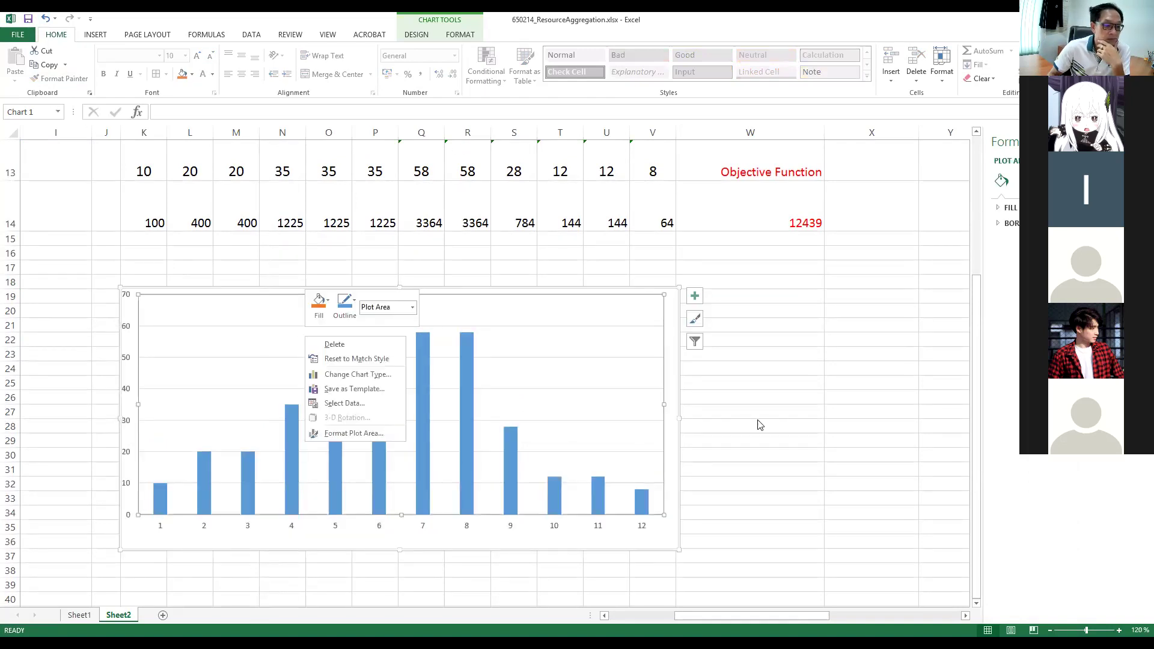
left_click(781, 412)
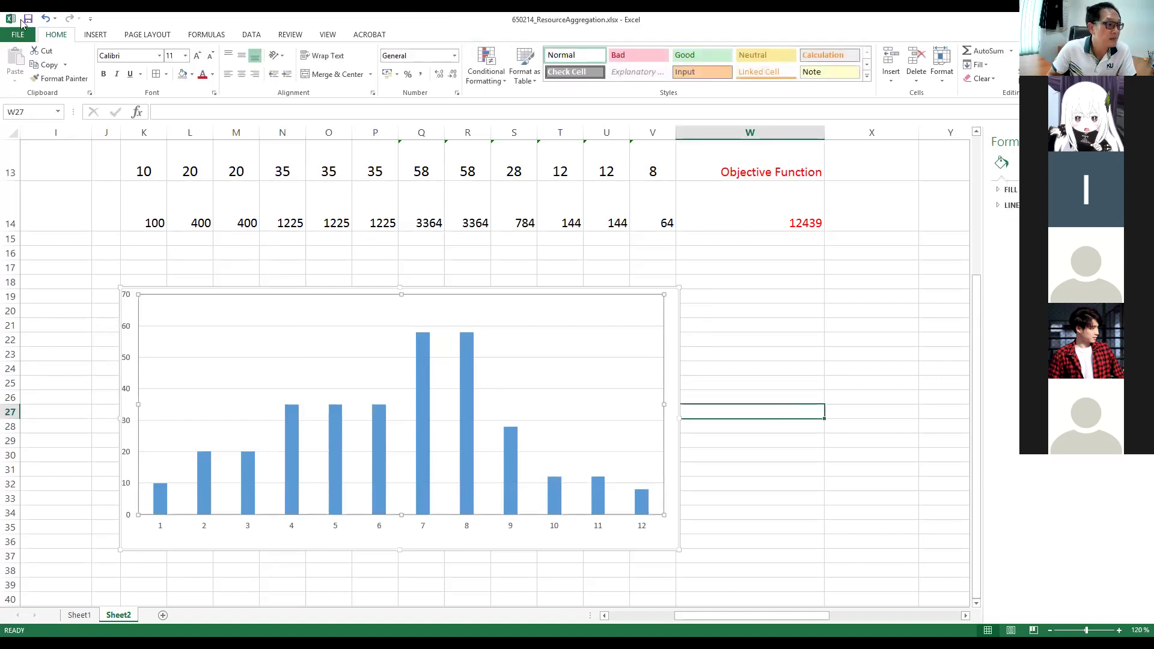
scroll(253, 190, "up", 5)
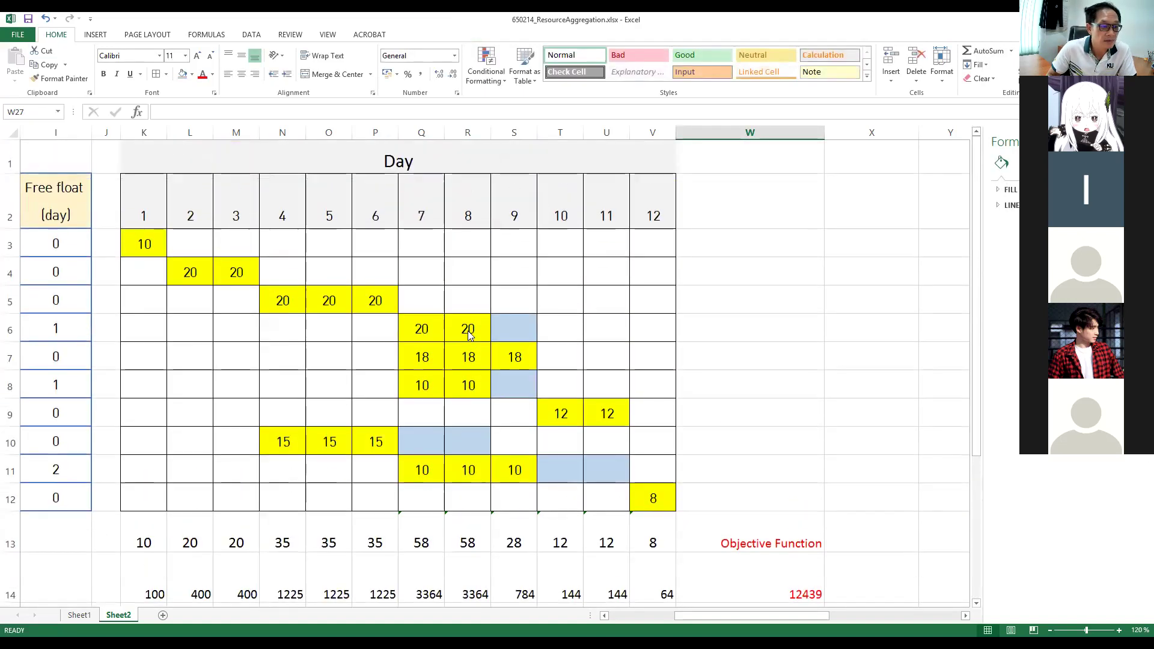
scroll(209, 120, "down", 1)
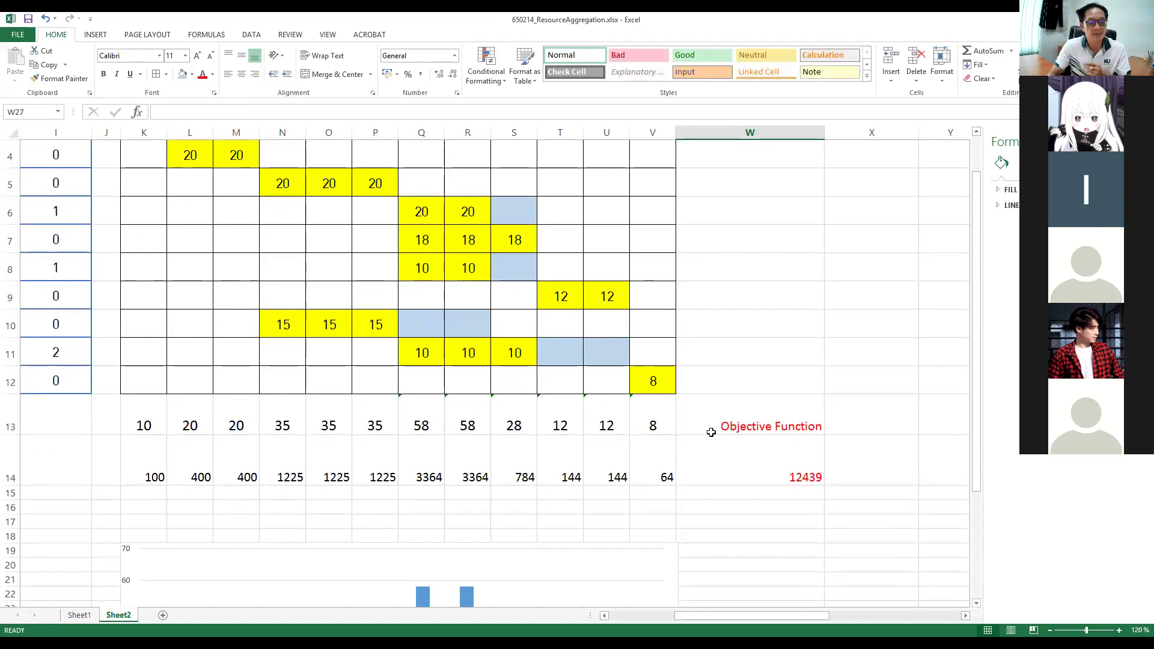
scroll(712, 435, "down", 3)
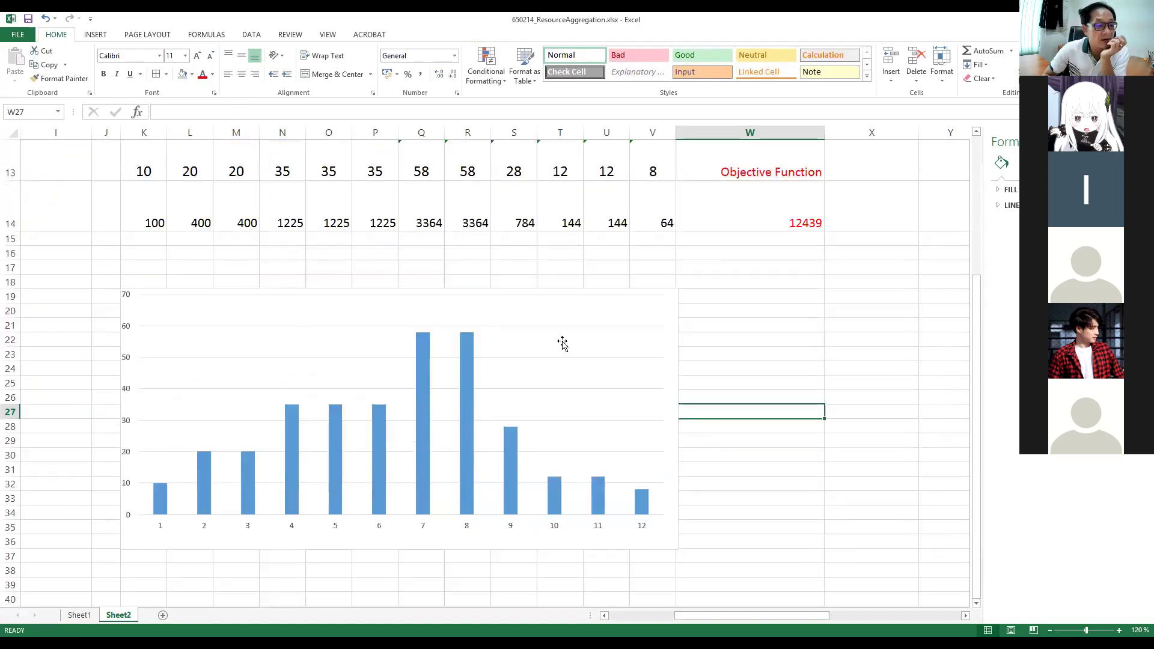
right_click(565, 341)
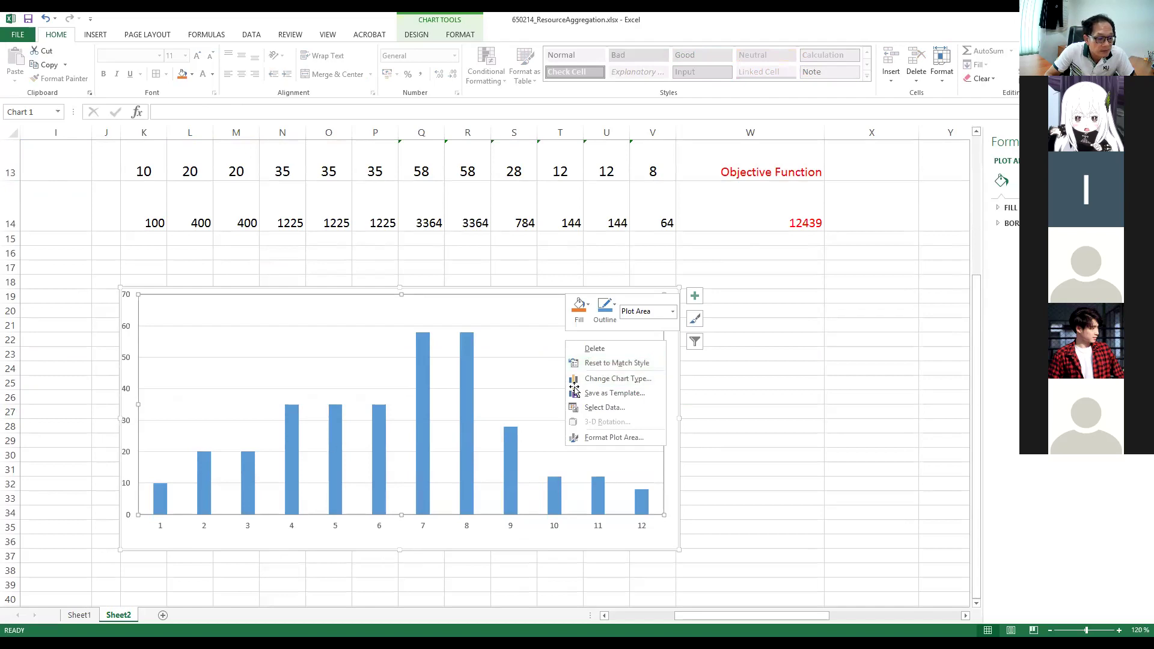
key("Escape")
left_click(830, 394)
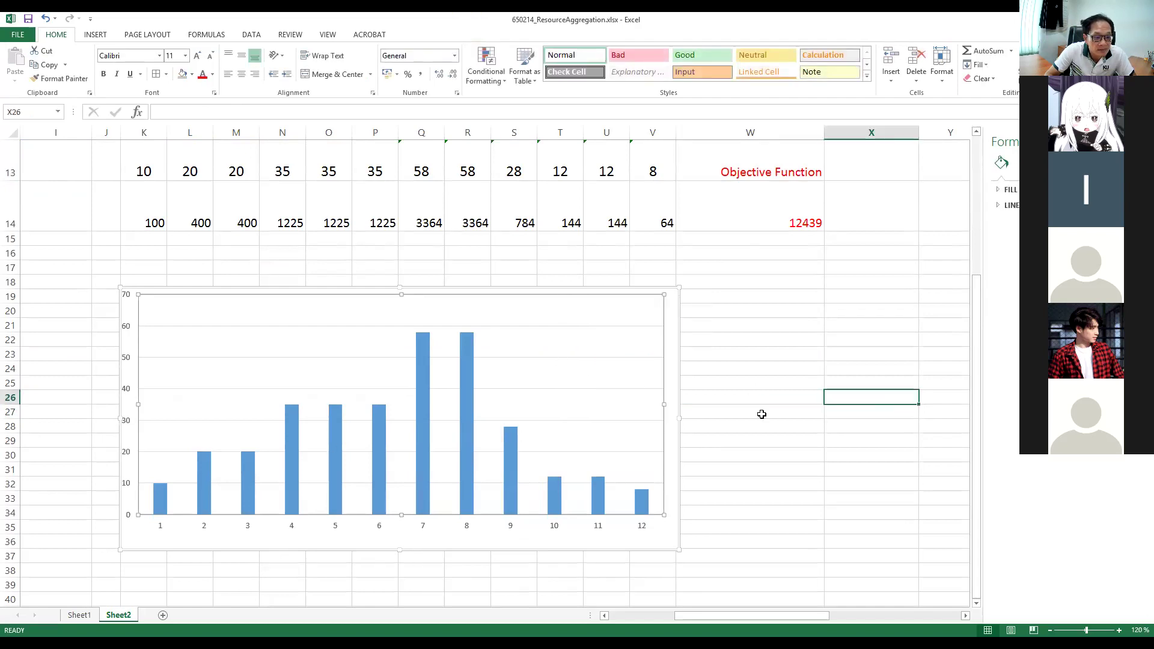
- Copy the histogram chart and paste it as a picture below the original, starting at K42
left_click(676, 404)
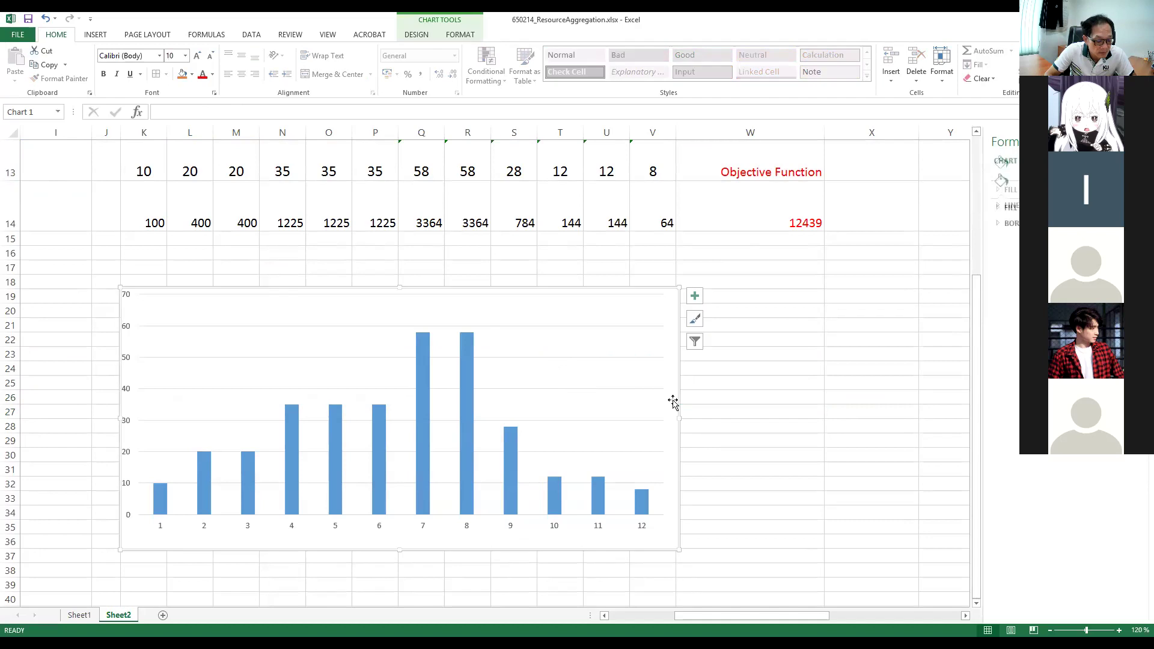
scroll(673, 403, "down", 3)
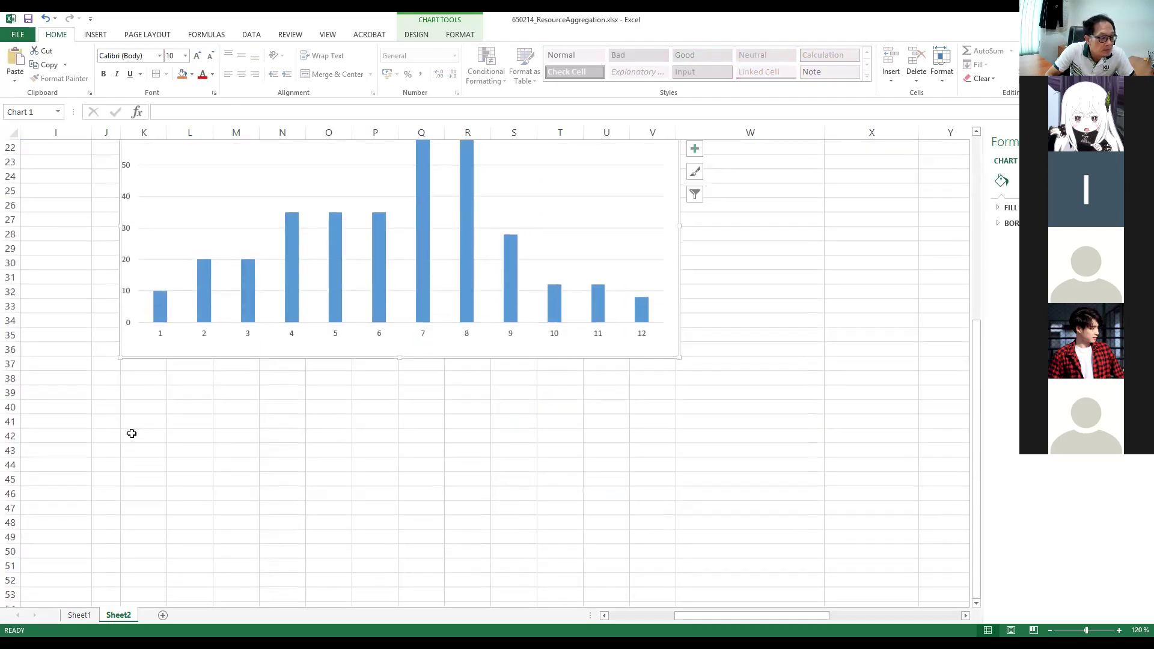
left_click(132, 433)
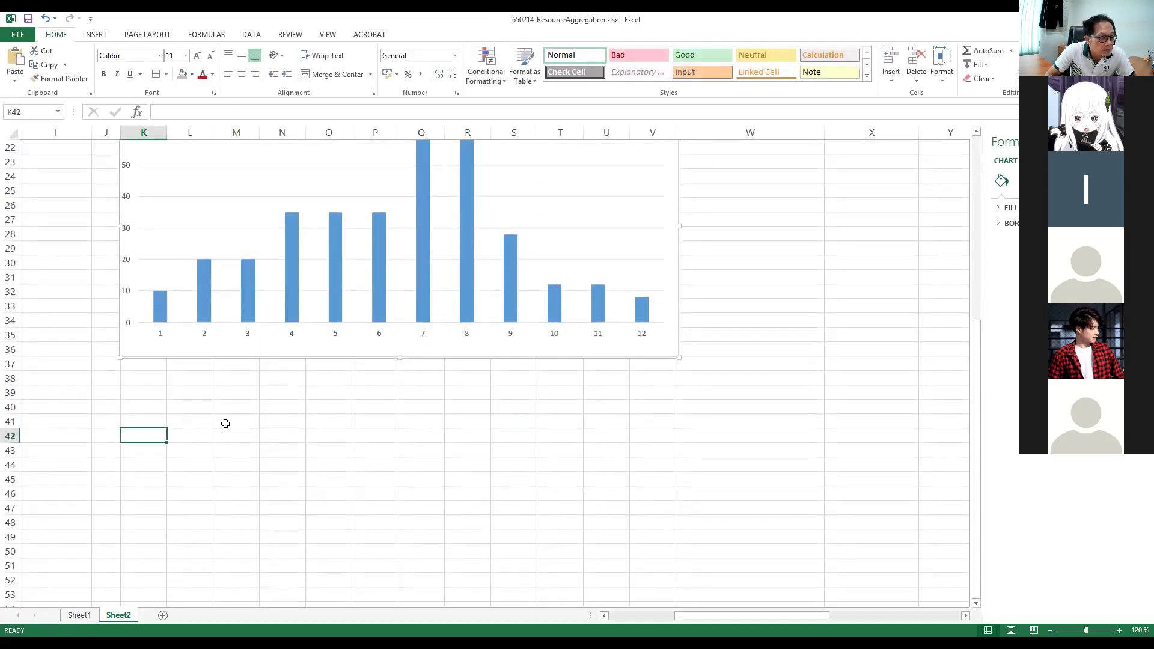
left_click(16, 82)
left_click(49, 114)
scroll(581, 462, "down", 1)
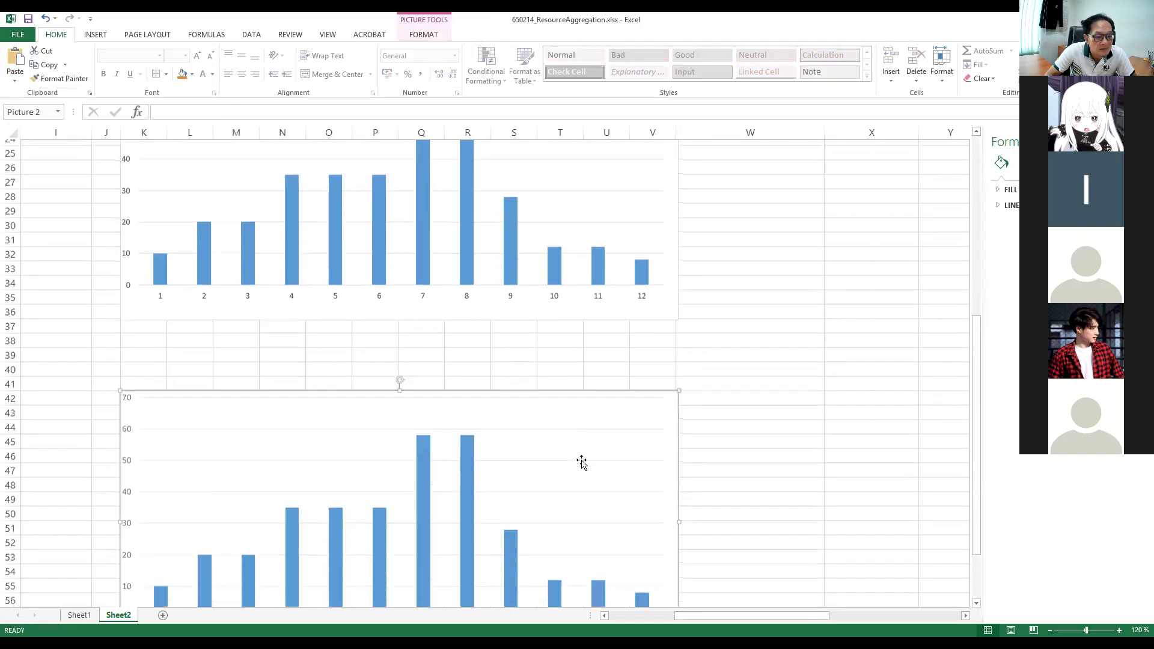
scroll(581, 463, "down", 1)
left_click(766, 431)
- Widen column X slightly, beside the objective function column
scroll(767, 414, "up", 2)
left_click(767, 398)
scroll(767, 399, "down", 1)
scroll(767, 399, "up", 5)
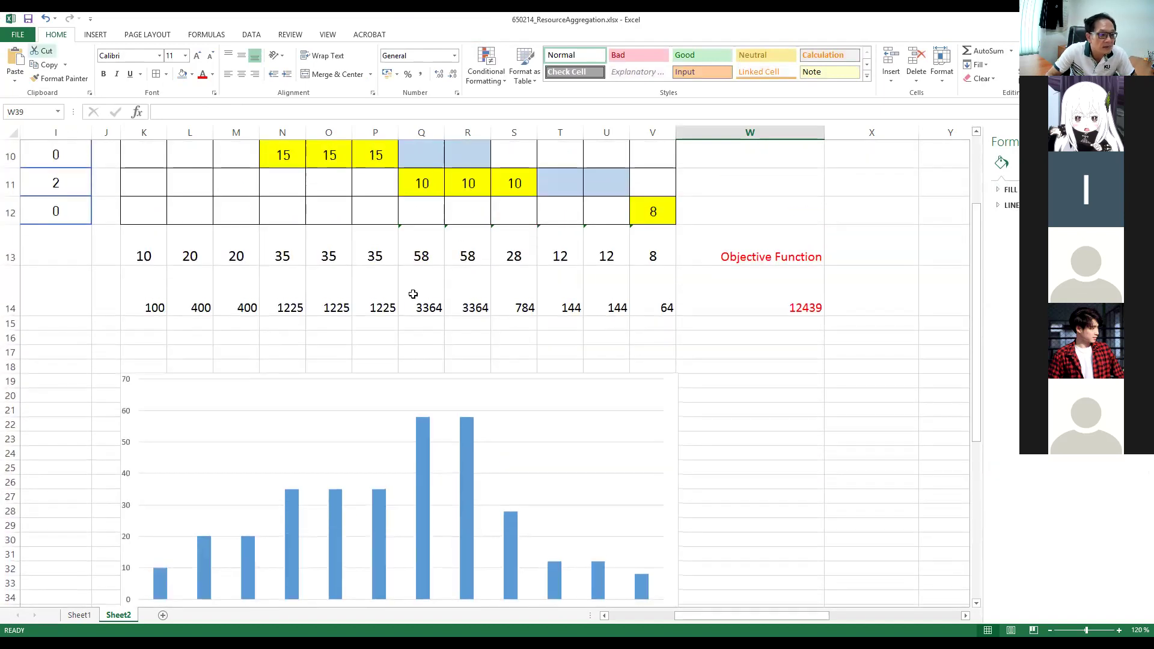
scroll(759, 404, "up", 3)
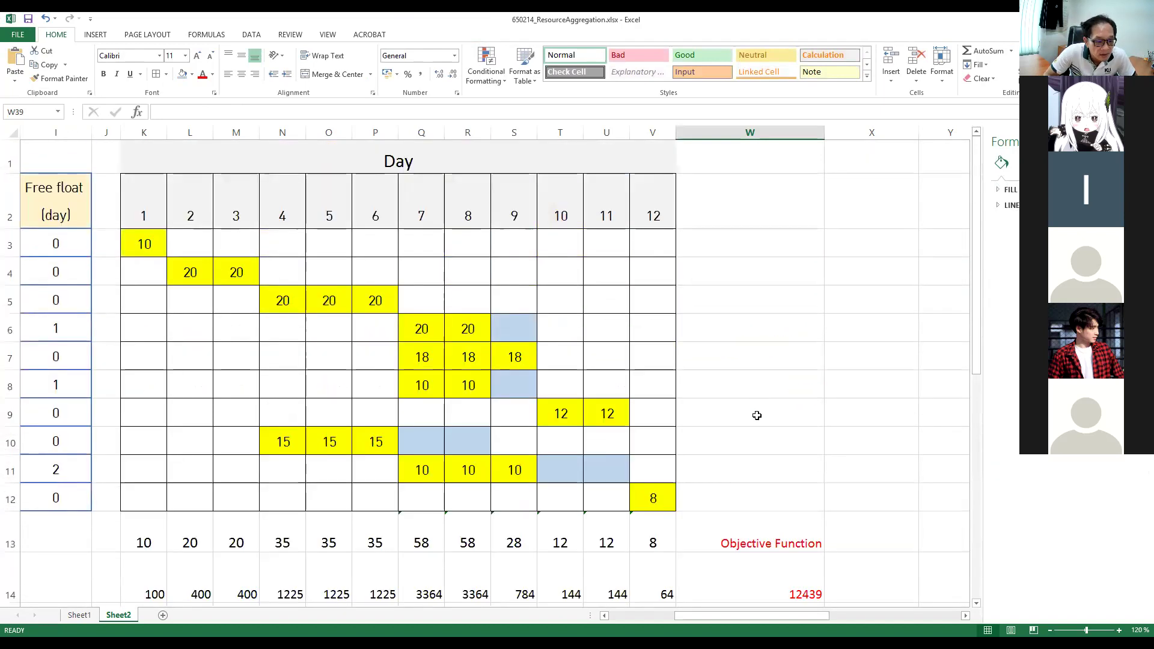
scroll(756, 413, "down", 1)
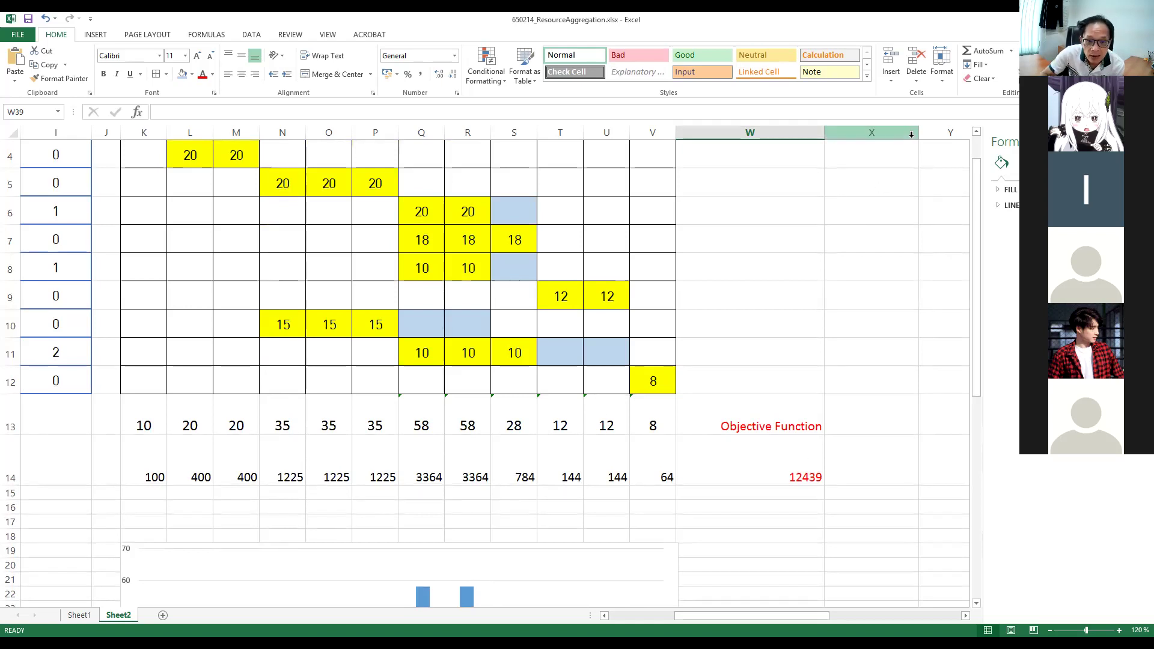
left_click_drag(919, 133, 943, 149)
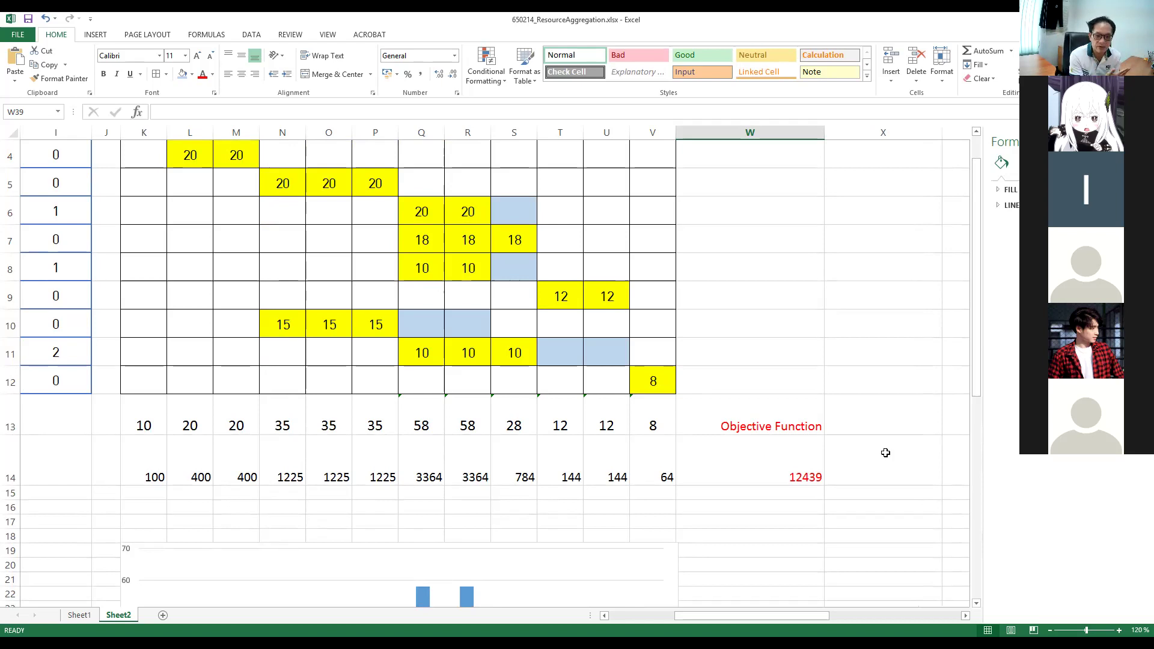
- Copy the objective function result from W14 and paste it into X13 as values only
left_click(797, 471)
key("ctrl+c")
left_click(892, 405)
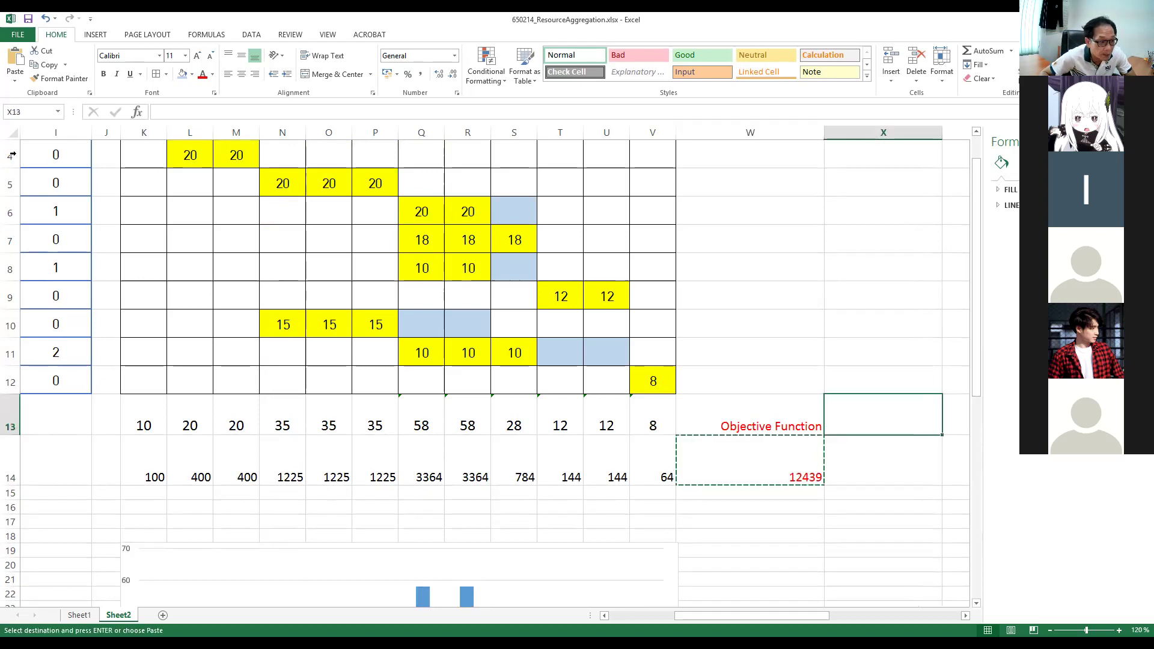
left_click(15, 77)
left_click(14, 170)
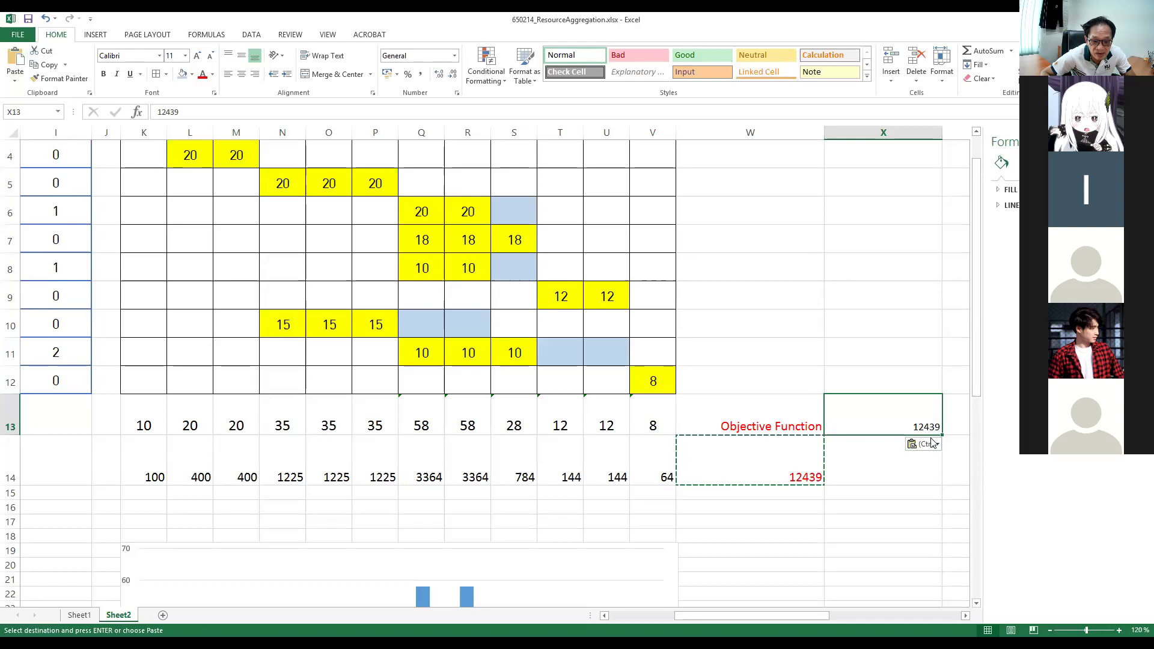
left_click(840, 507)
key("Escape")
- Try to shift the worker values in Q11:S11 one day later to R11:T11, and undo the move
left_click(790, 319)
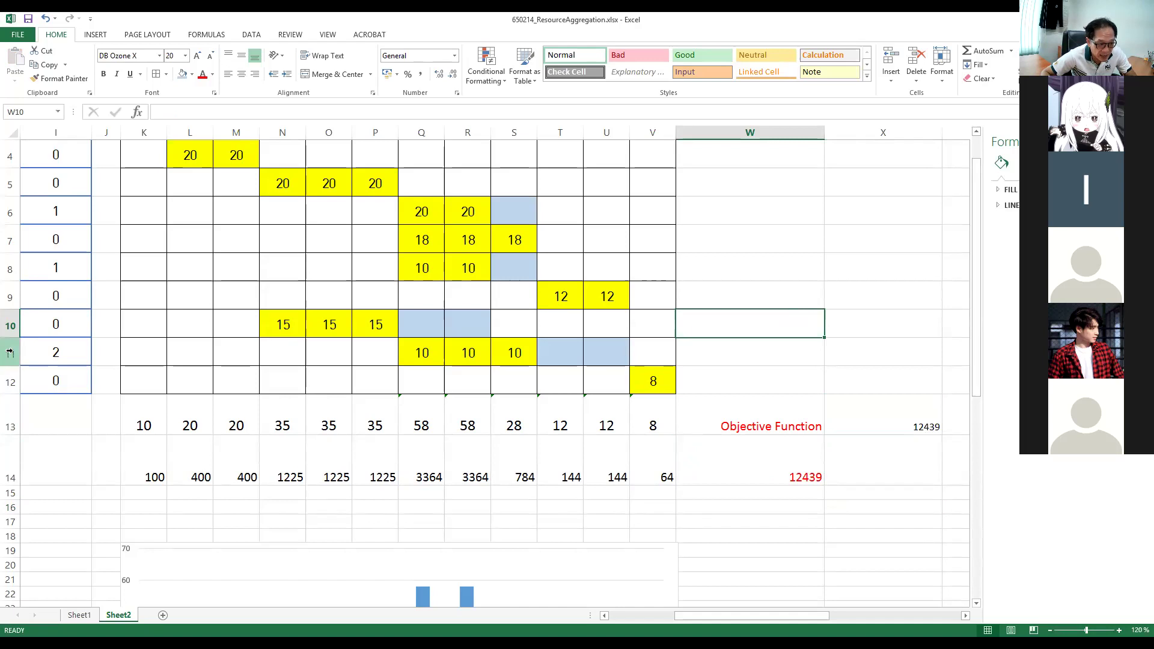
left_click(604, 350)
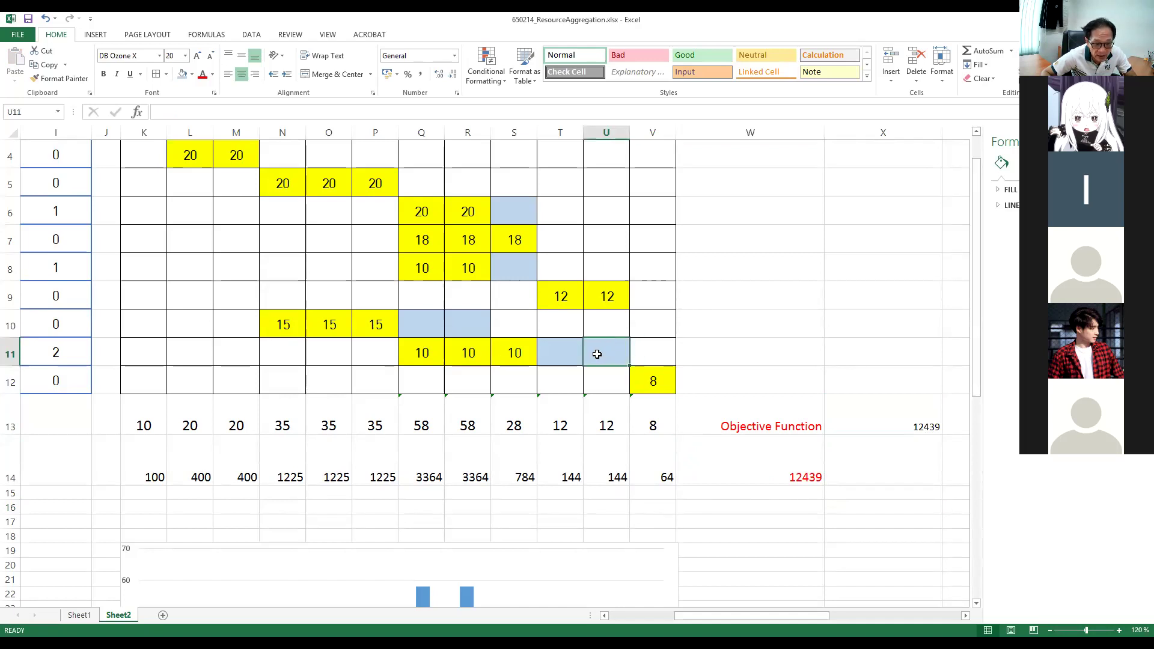
left_click(579, 353)
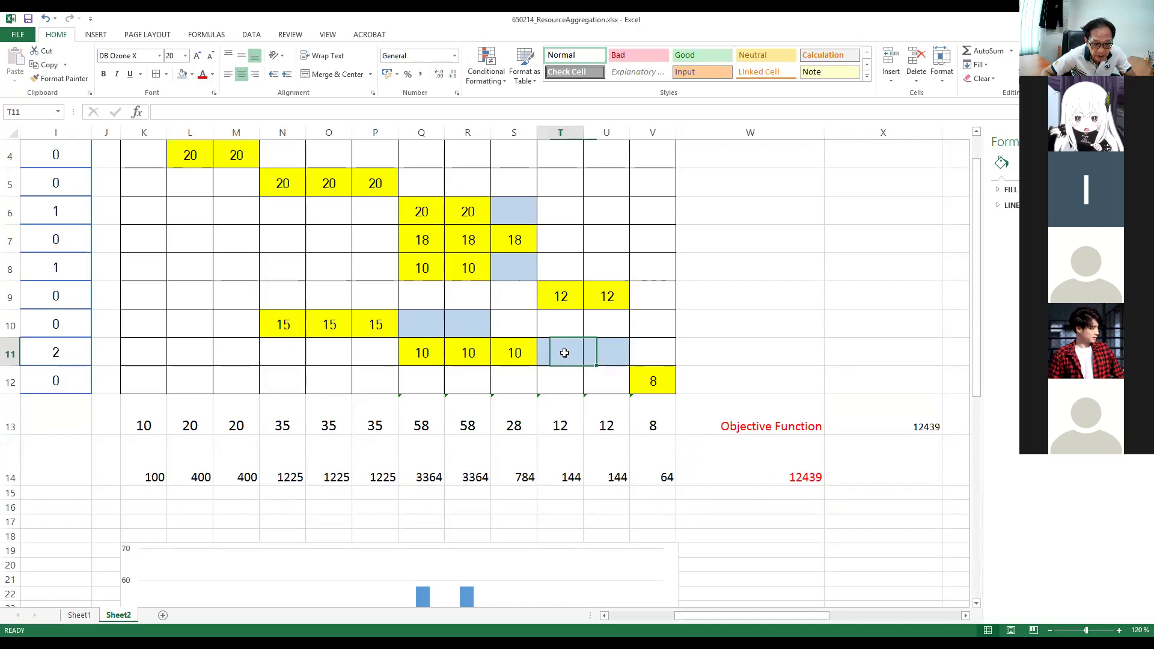
left_click(402, 353)
left_click_drag(452, 348, 512, 354)
key("ctrl+c")
left_click(473, 350)
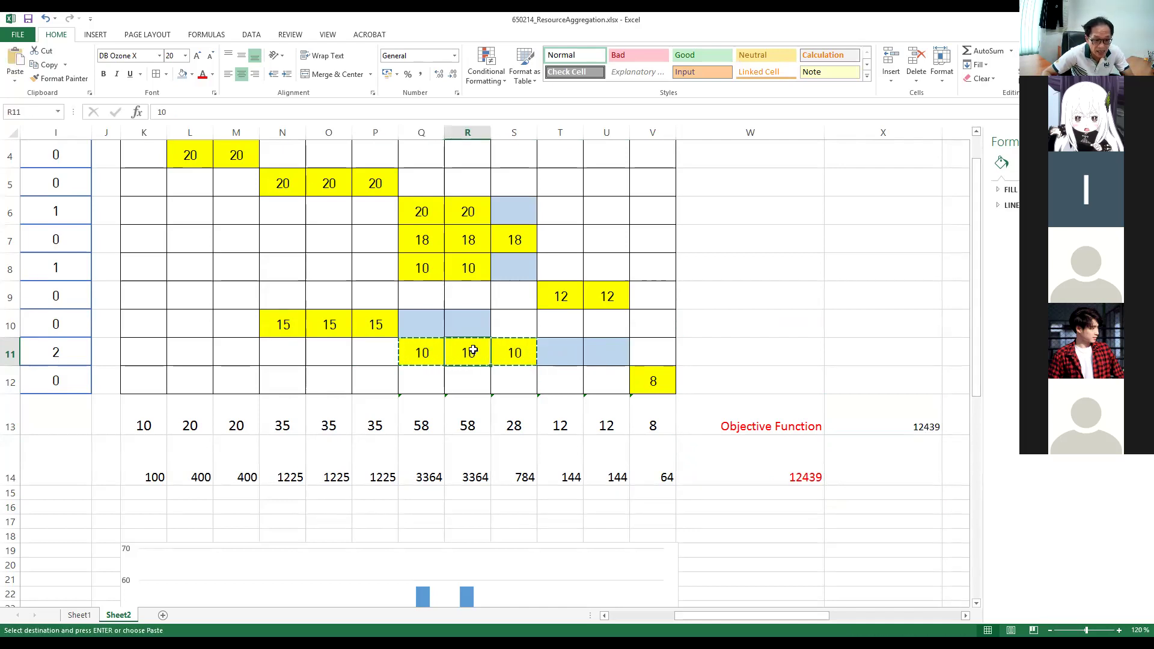
key("ctrl+v")
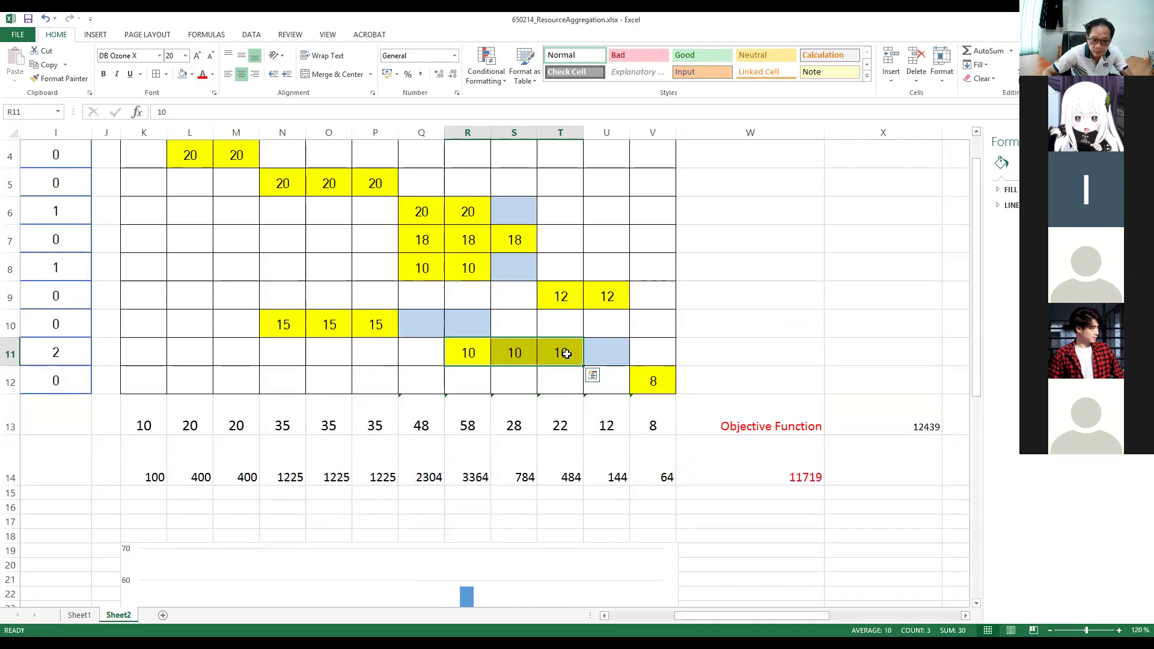
key("ctrl+z")
- Try placing the row 11 block of 10 workers on days 8 to 10, and undo the trial
left_click_drag(442, 353, 516, 355)
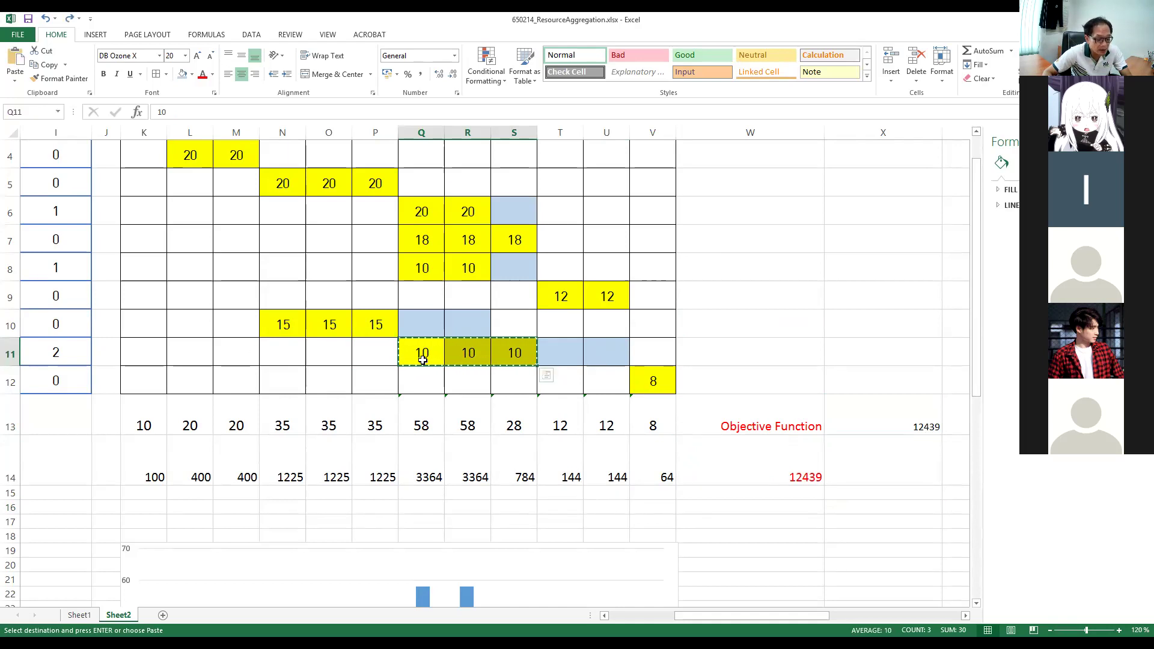
scroll(478, 335, "up", 1)
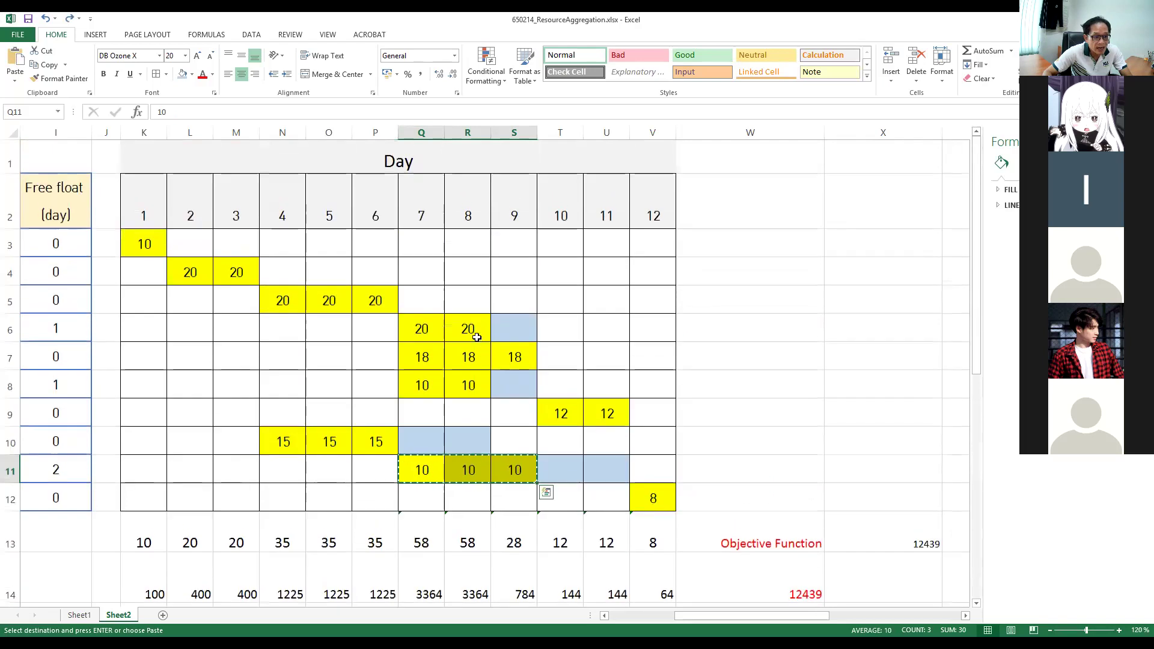
left_click(474, 467)
key("ctrl+v")
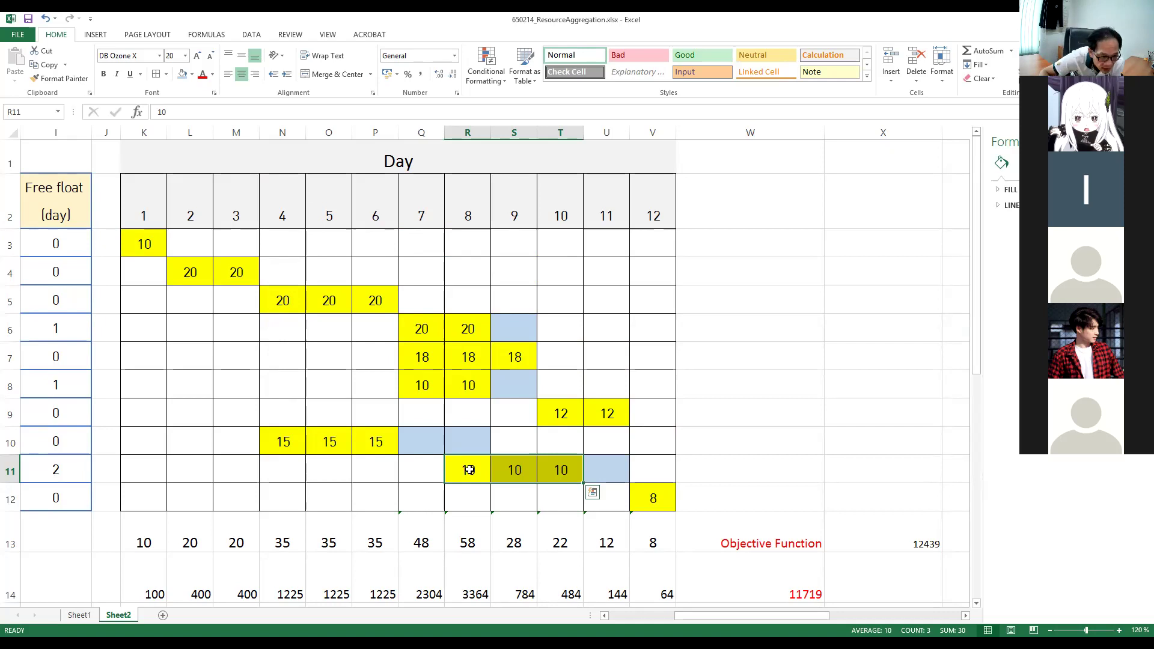
left_click_drag(440, 481, 420, 471)
left_click_drag(516, 474, 515, 474)
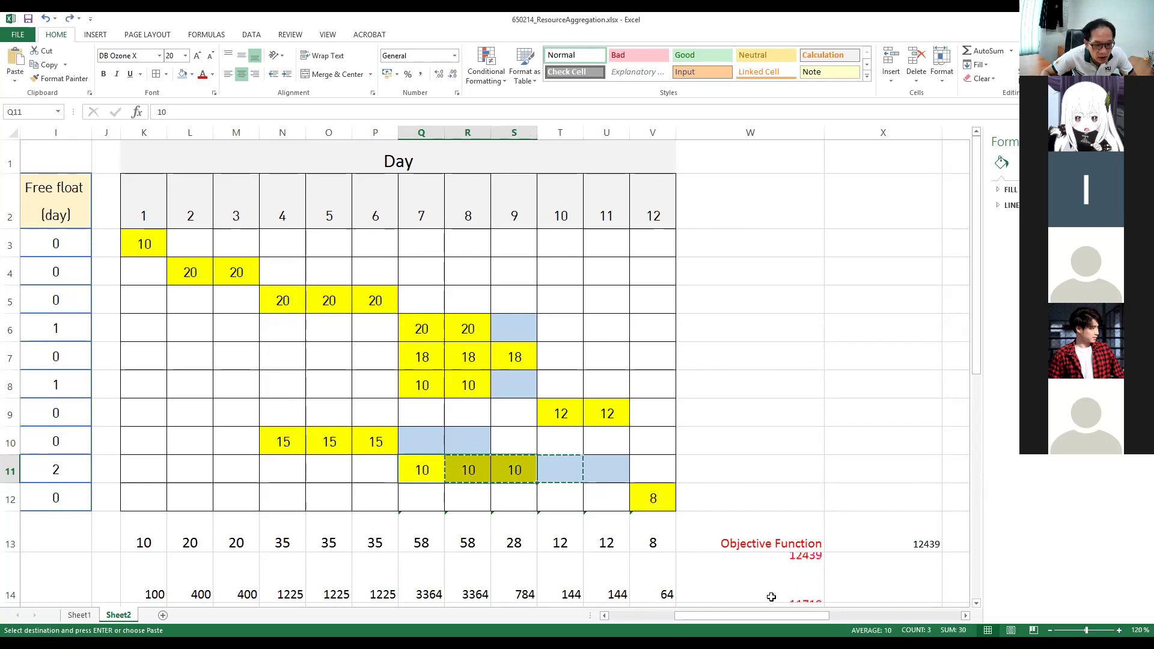
- Move the three worker values in Q11:S11 one day later to R11:T11
mouse_move(795, 621)
left_mouse_down()
mouse_move(716, 619)
mouse_move(774, 620)
left_mouse_up()
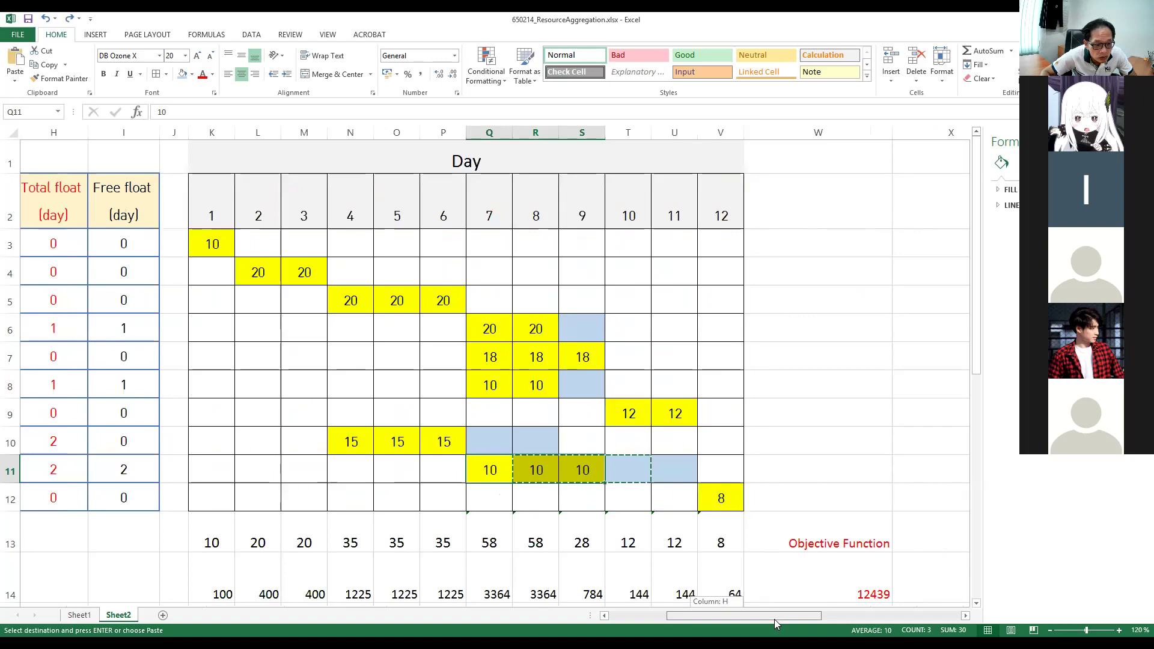
key("ctrl+c")
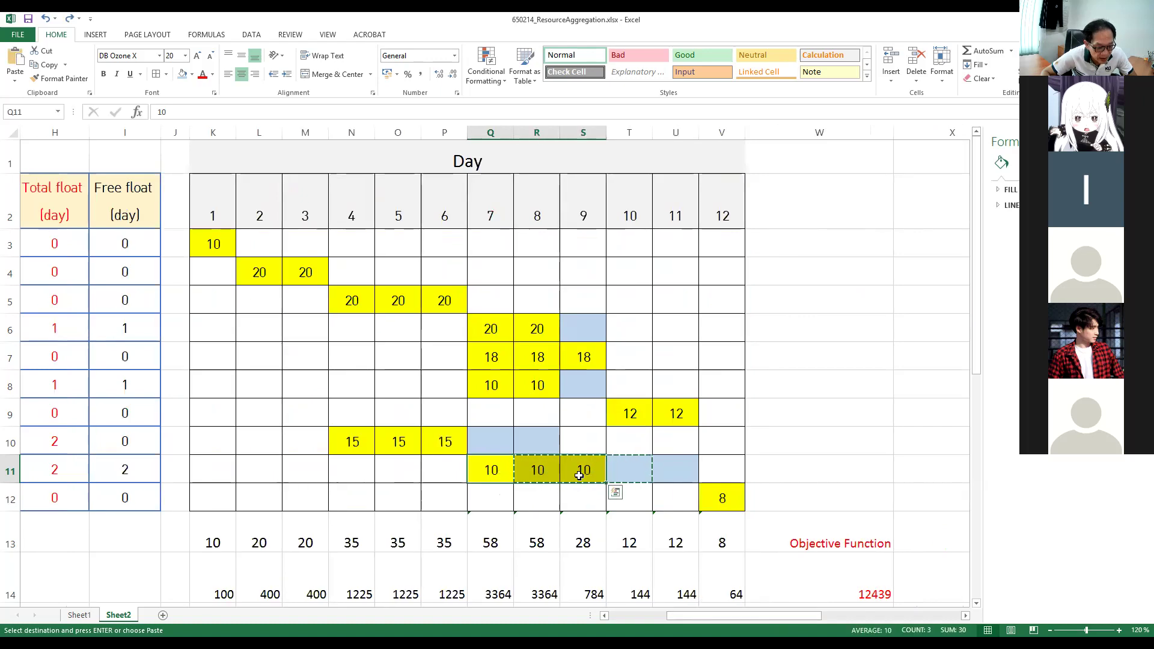
left_click(537, 470)
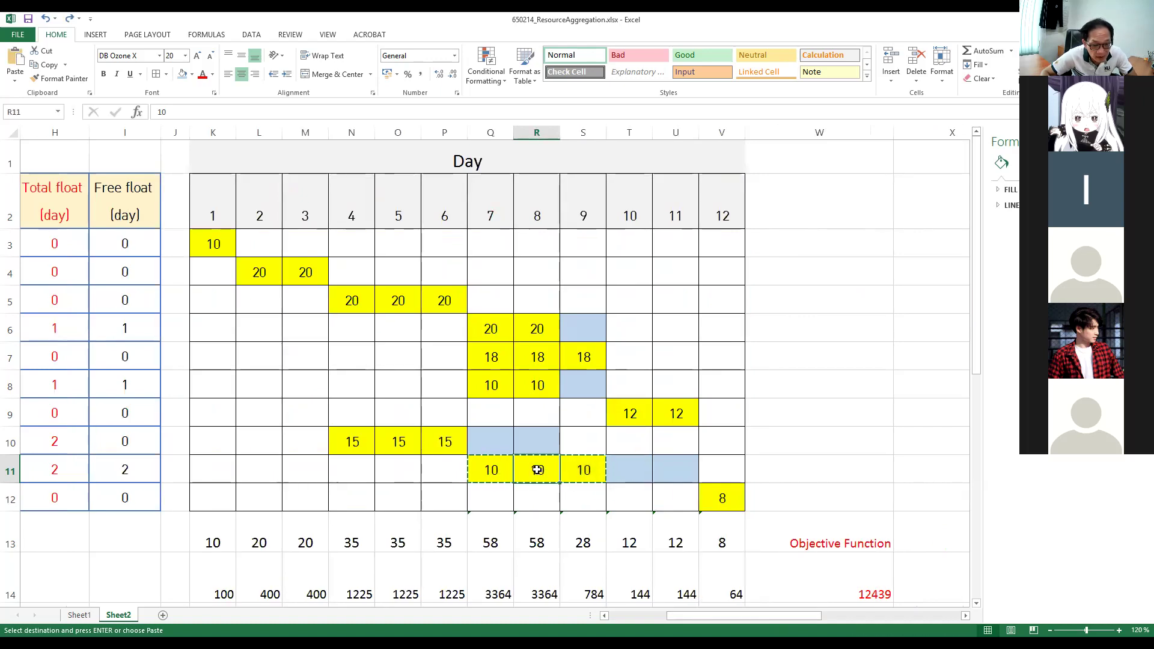
key("Return")
scroll(751, 452, "down", 1)
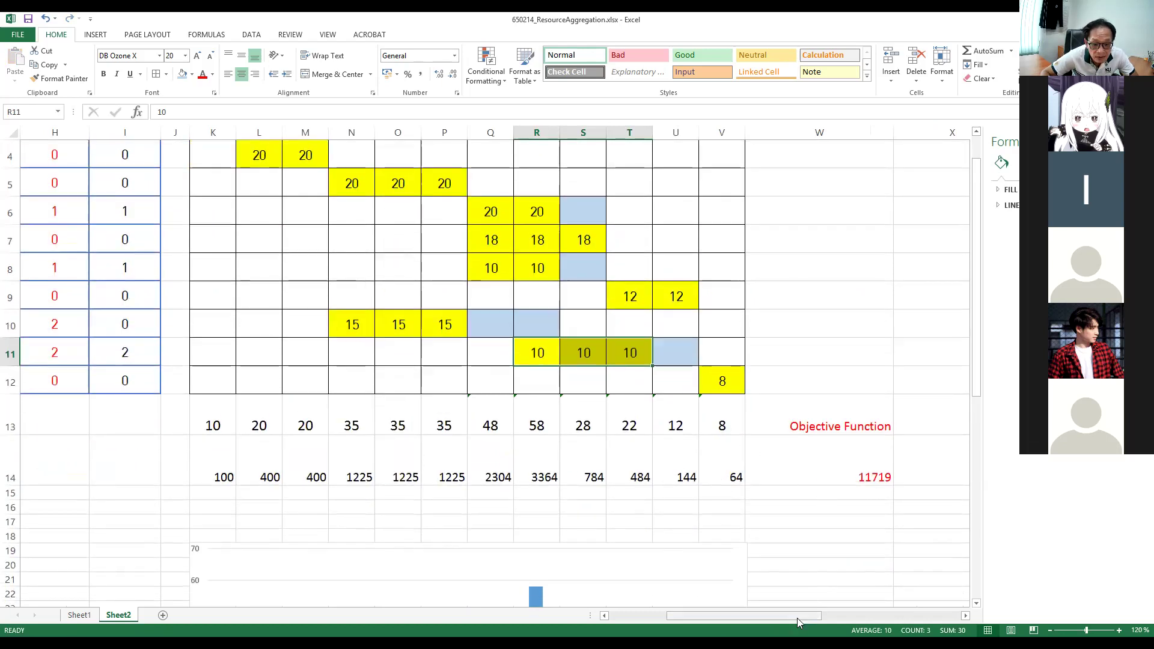
- Copy the objective function result from W14 and paste it into X14 as values only
left_click_drag(799, 618, 815, 619)
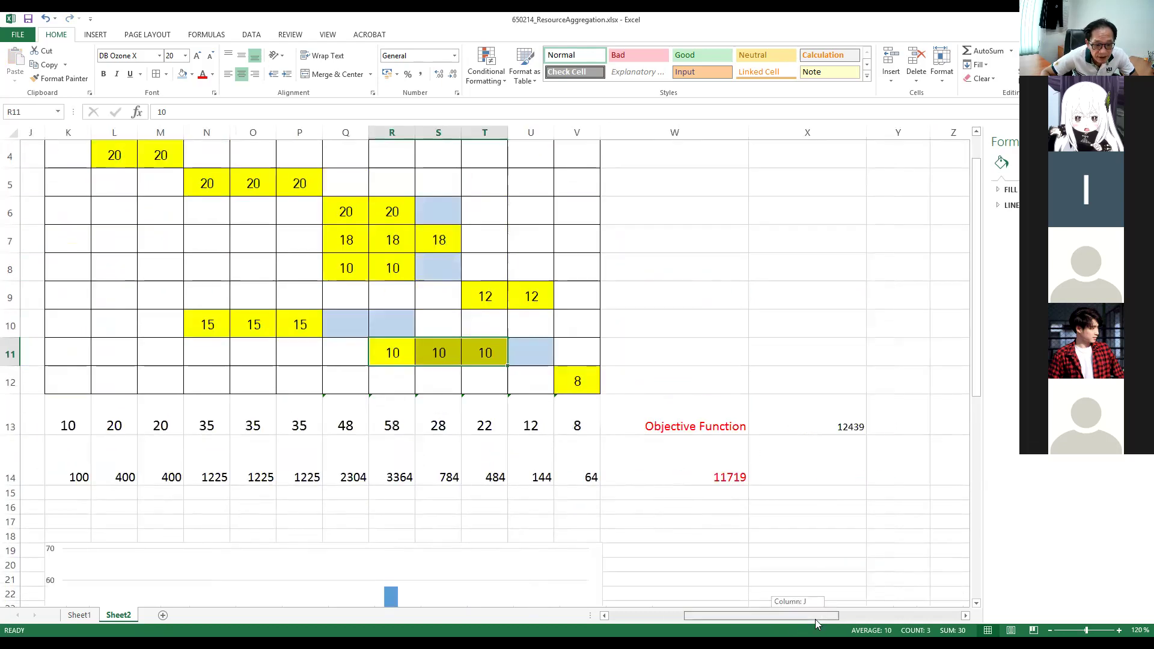
left_click(694, 479)
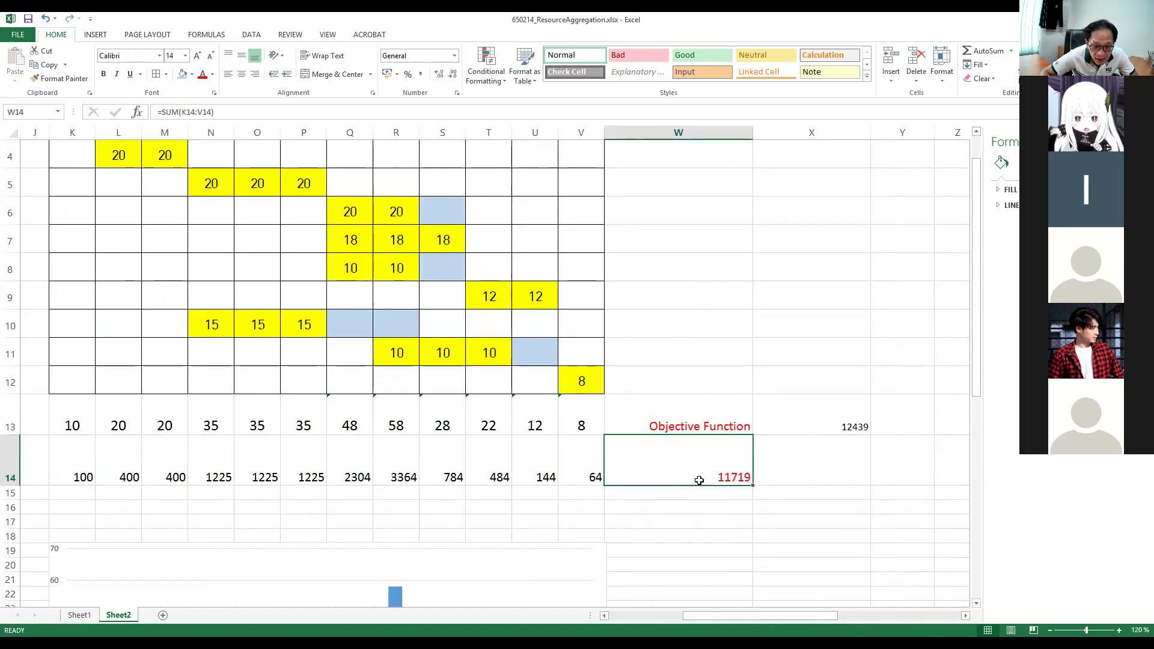
left_click(833, 422)
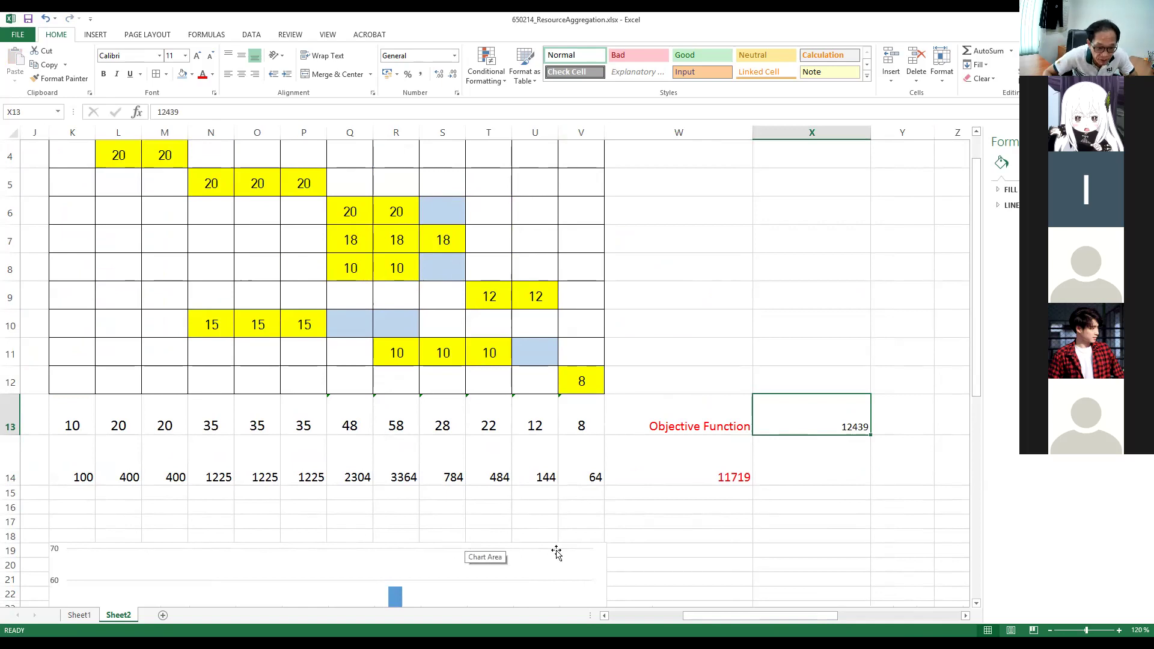
left_click(744, 455)
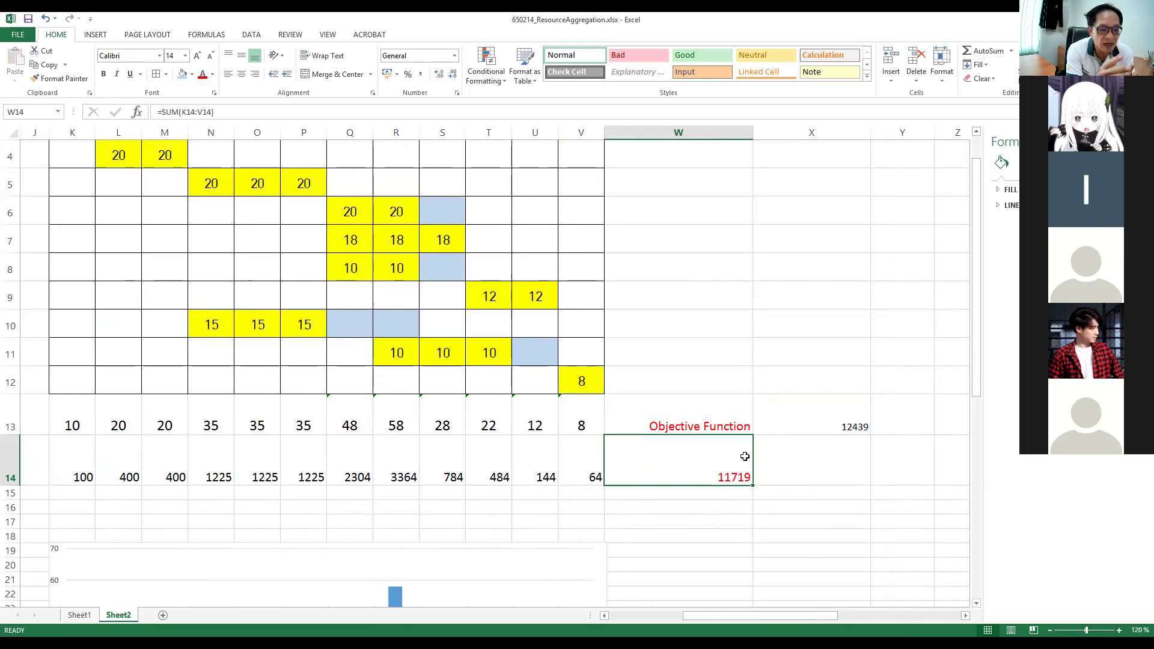
key("ctrl+c")
left_click(817, 457)
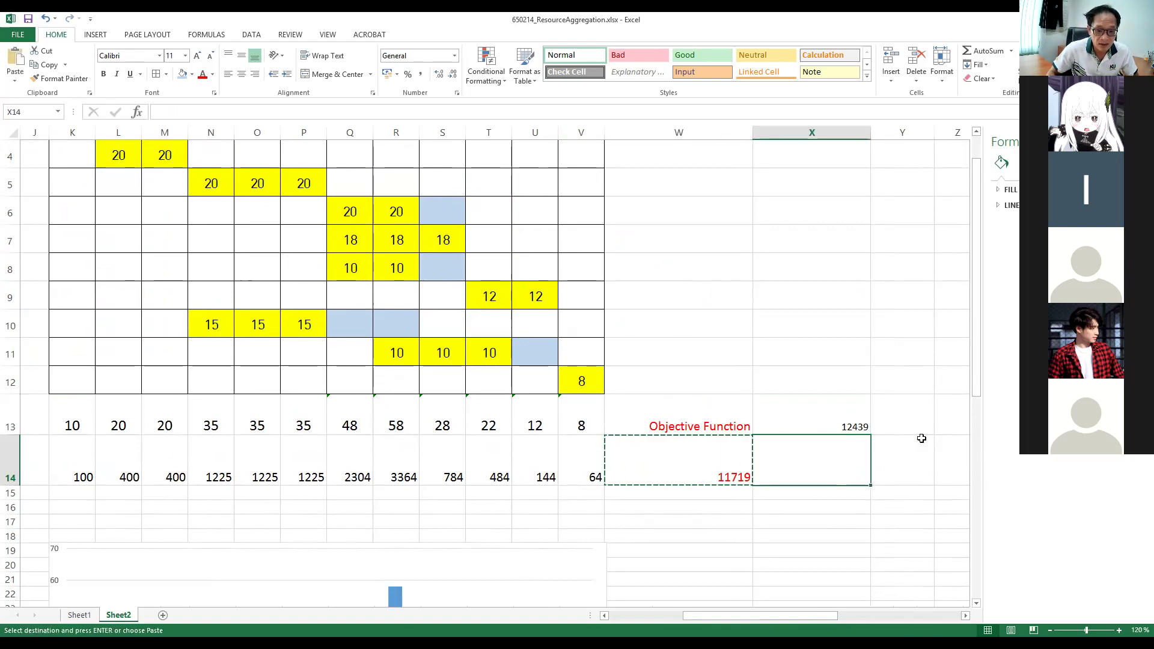
left_click(15, 80)
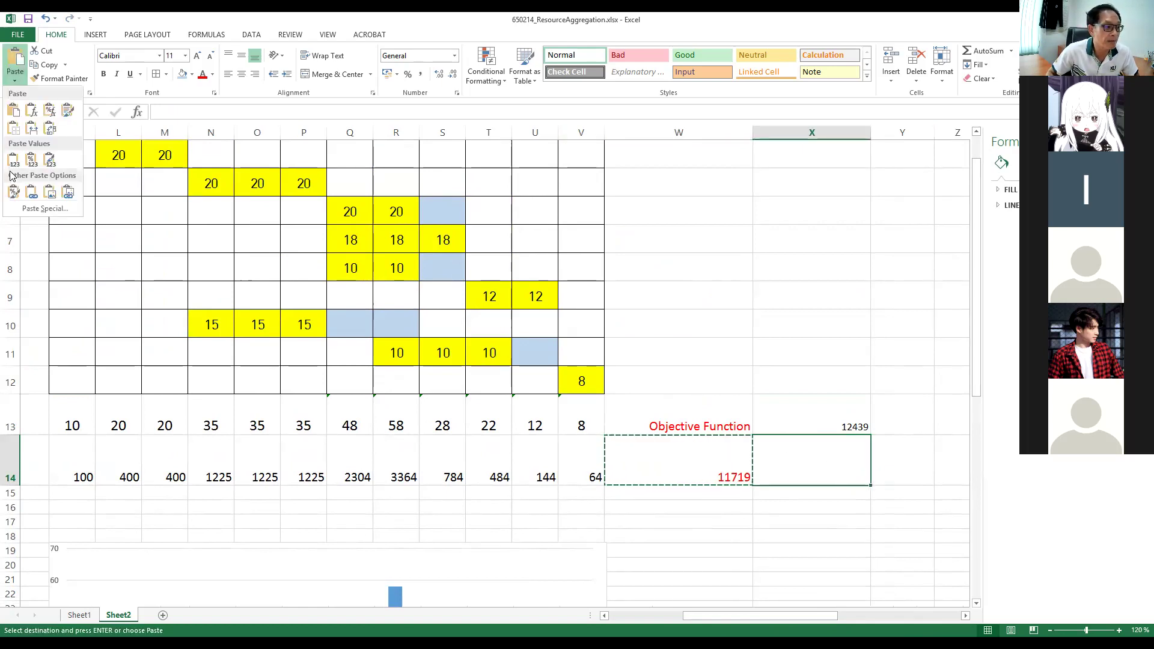
left_click(12, 160)
- Copy the two recorded objective values from X13:X14 to X7:X8 as values only, and clear the original cells
left_click_drag(853, 430, 853, 459)
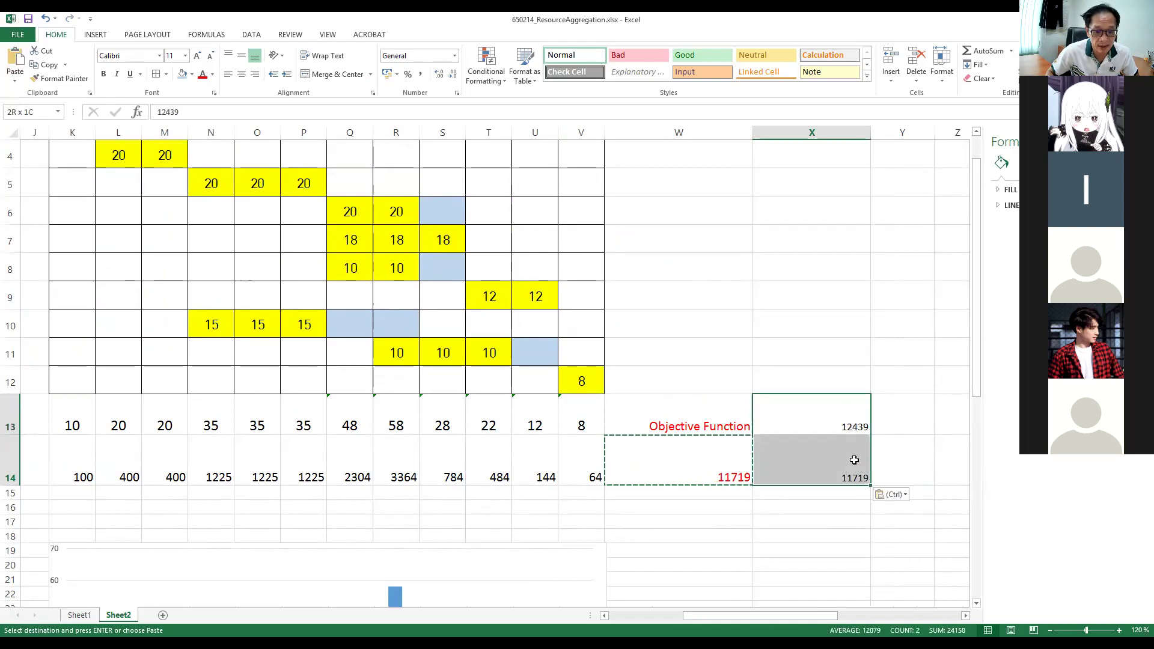
key("ctrl+c")
left_click(819, 243)
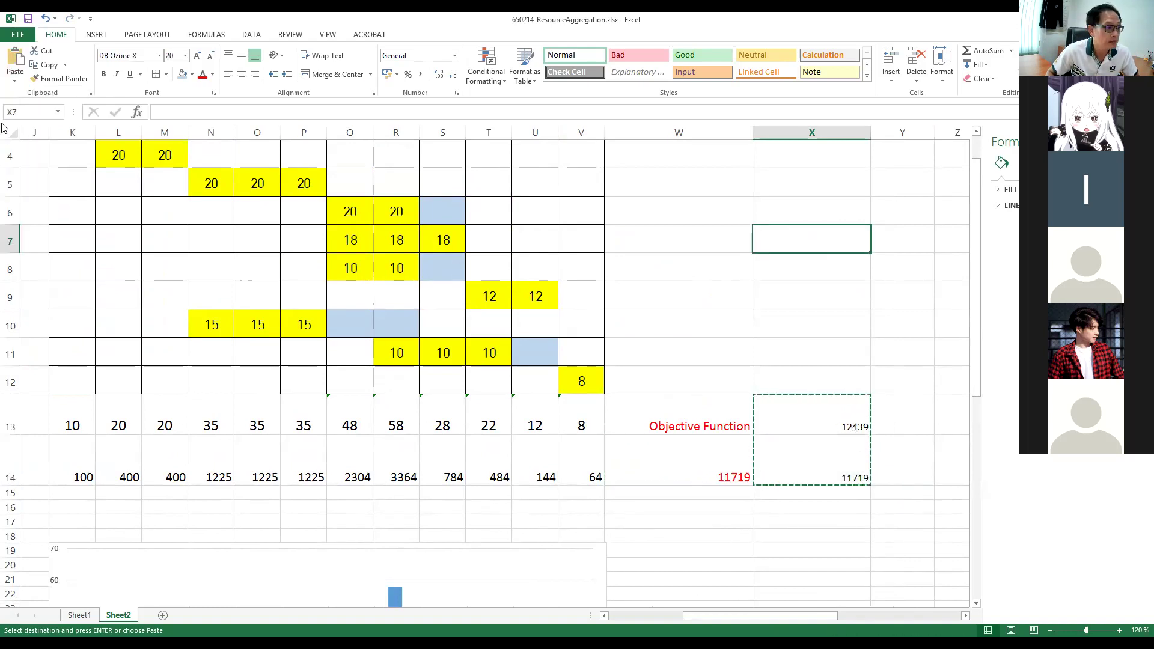
left_click(15, 82)
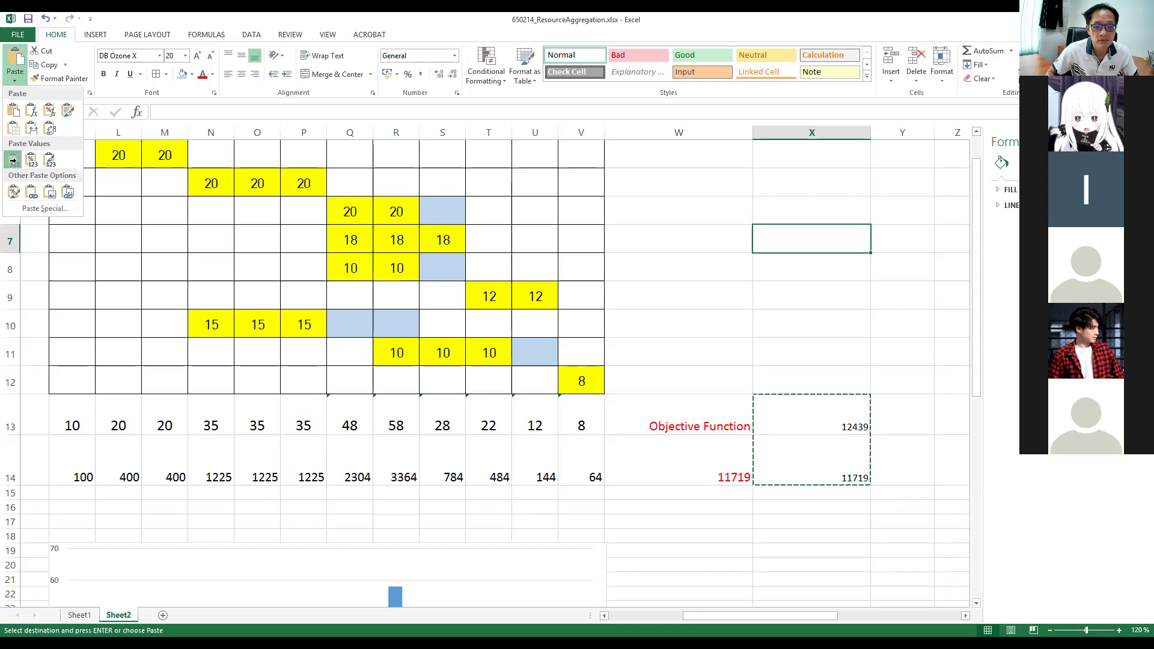
left_click(12, 160)
left_click_drag(835, 415, 842, 459)
key("Delete")
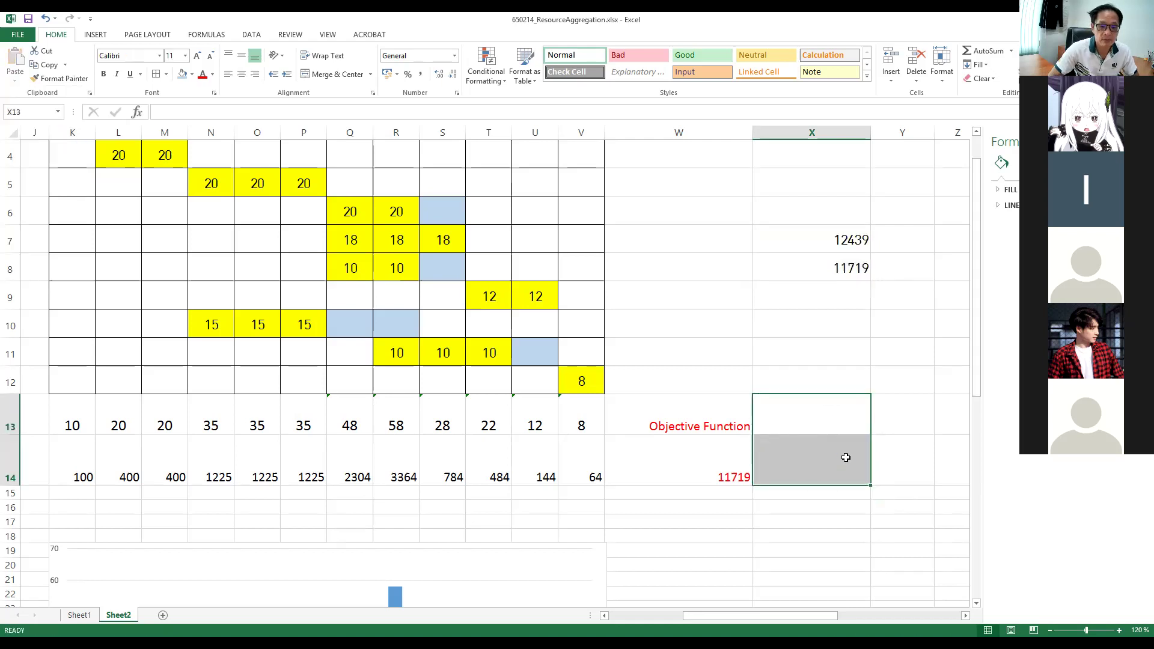
key("Up")
key("Up")
key("Up")
key("Up")
key("Up")
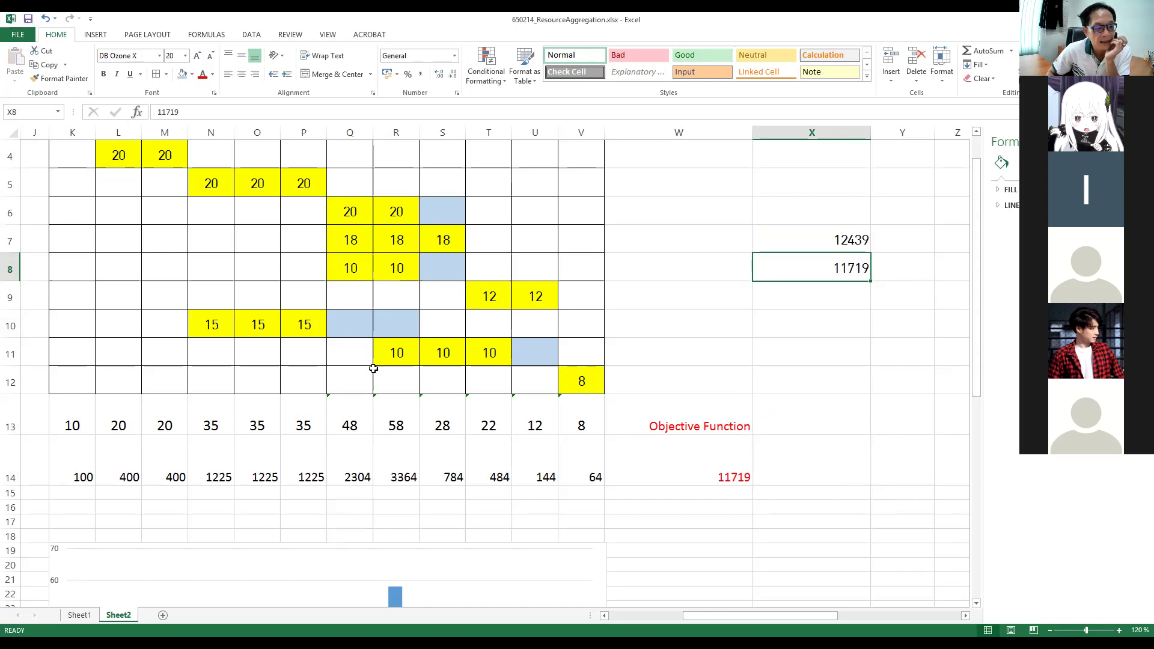
- Shift the three worker values in R11:T11 another day later to S11:U11
left_click_drag(394, 353, 486, 352)
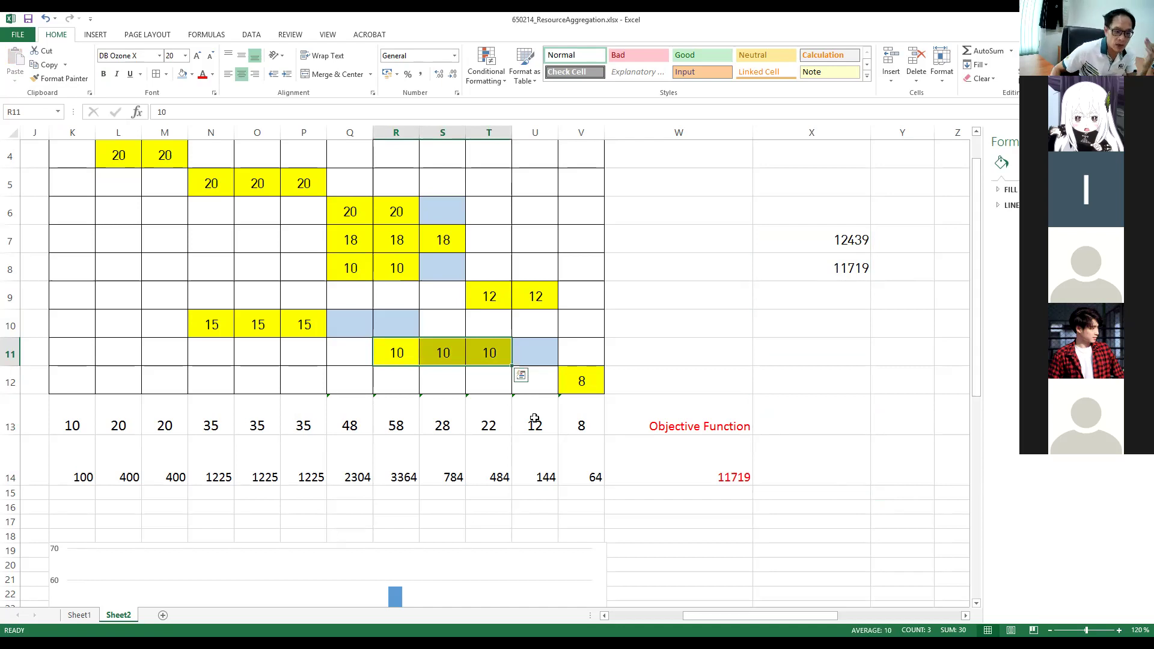
left_click(618, 350)
left_click(399, 350)
left_click(535, 351)
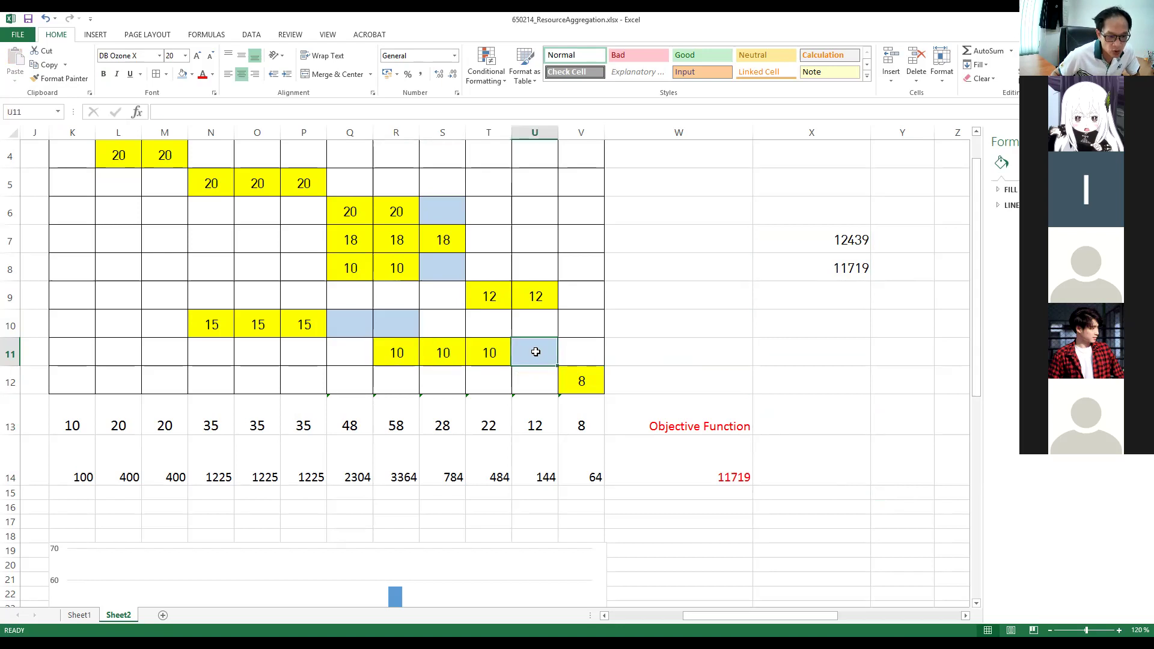
left_click(395, 353)
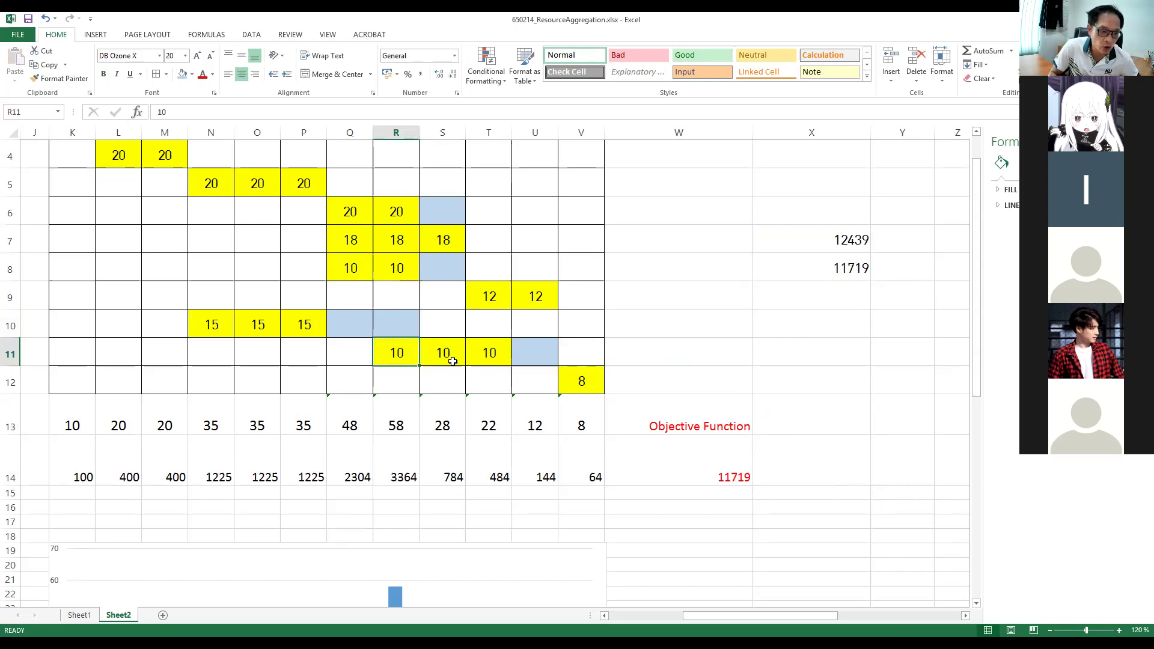
left_click_drag(397, 353, 481, 355)
key("ctrl+c")
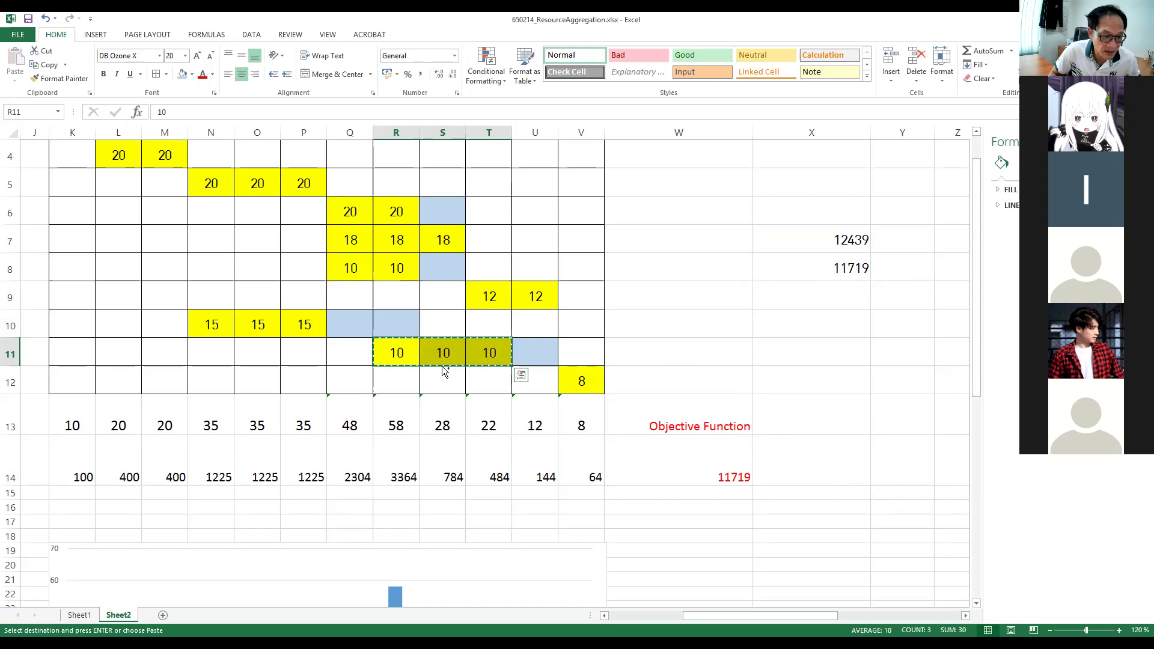
left_click(440, 354)
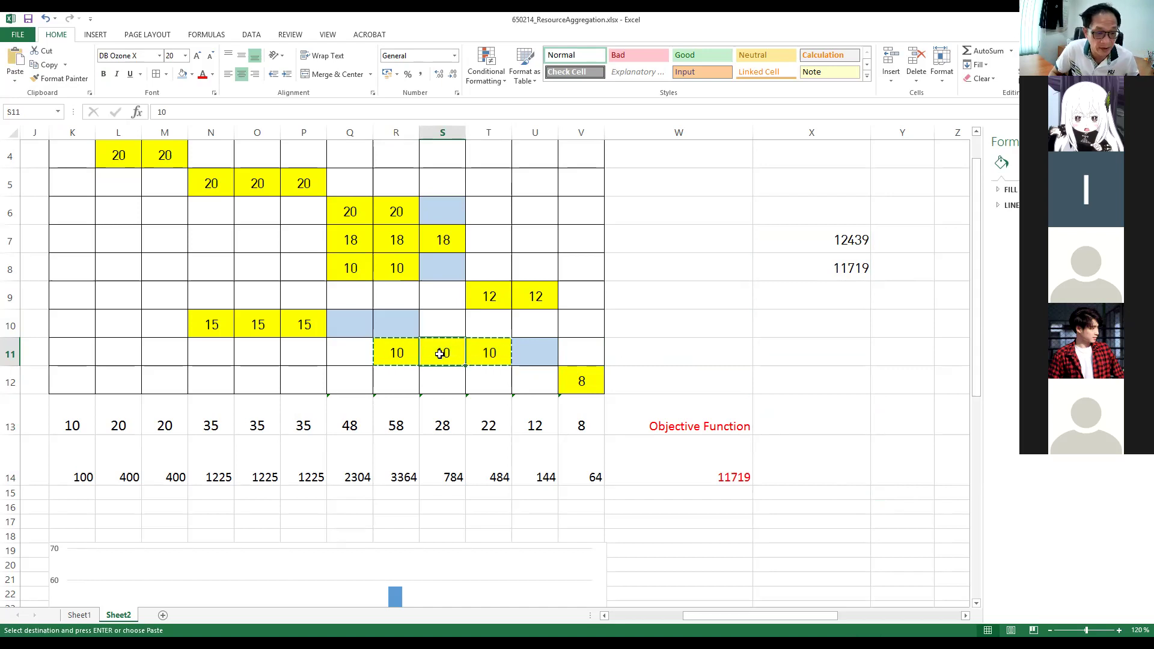
key("ctrl+v")
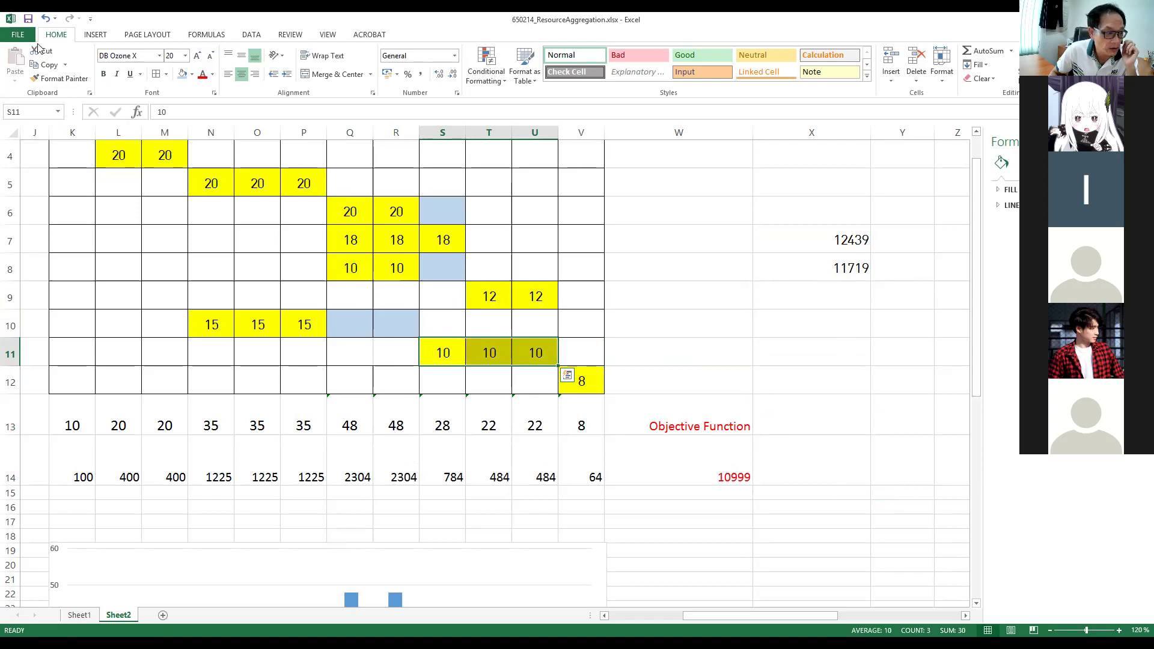
- Record the new objective function result from W14 in X9 as values only, below the earlier two results
left_click(708, 463)
left_click(834, 265)
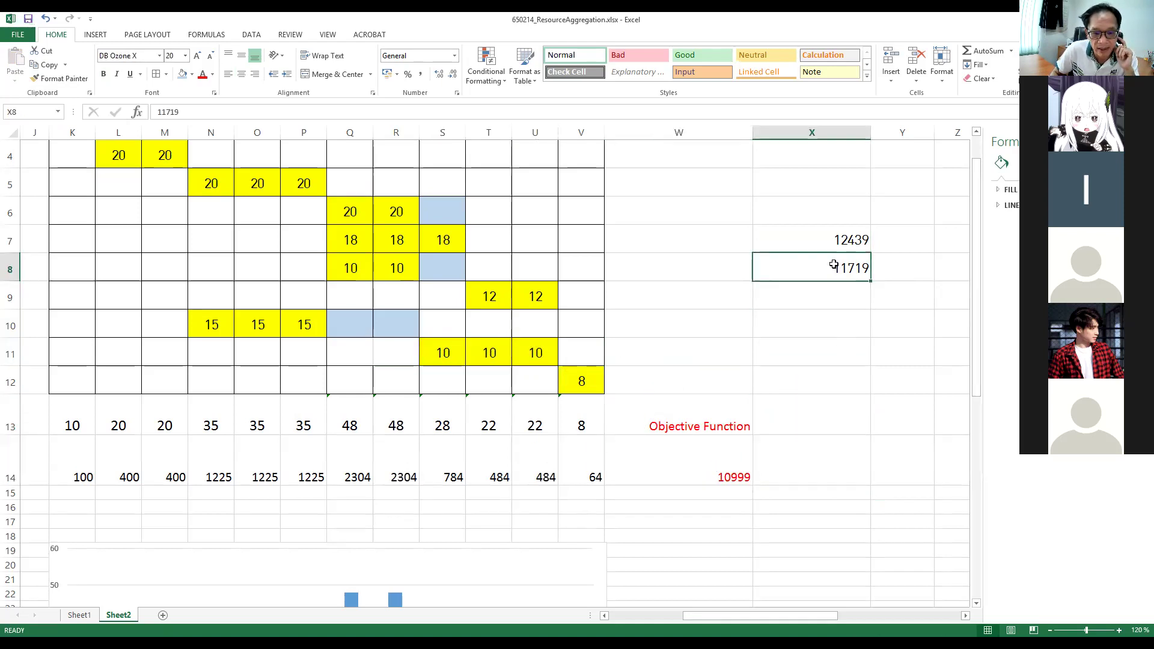
left_click(698, 467)
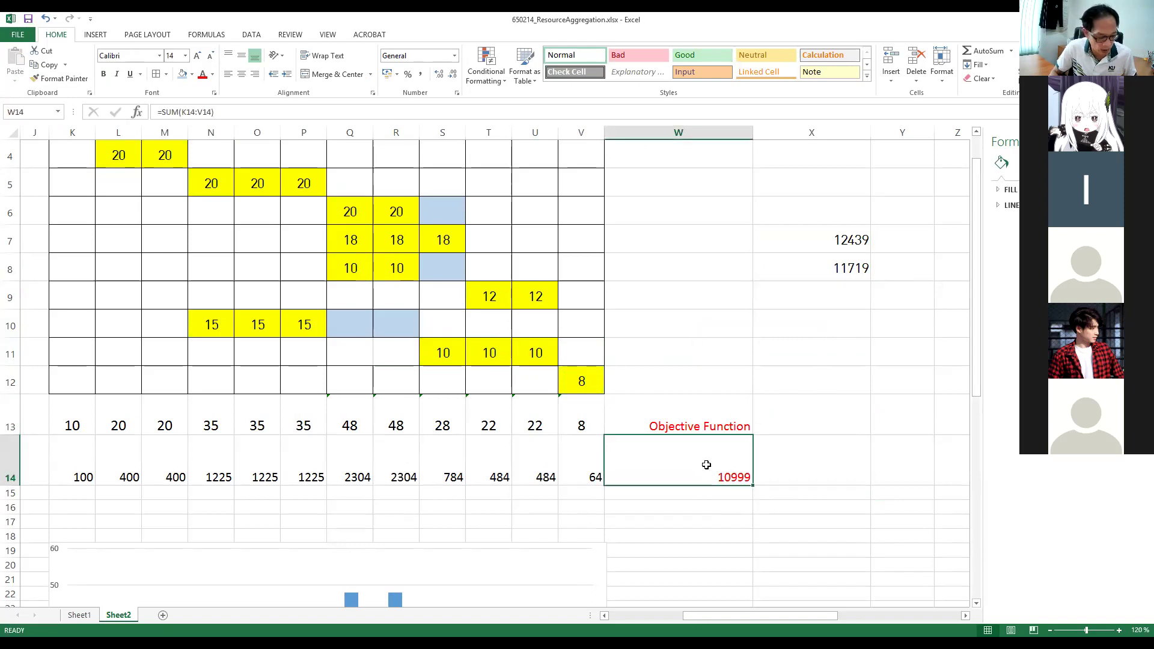
key("ctrl+c")
left_click(868, 296)
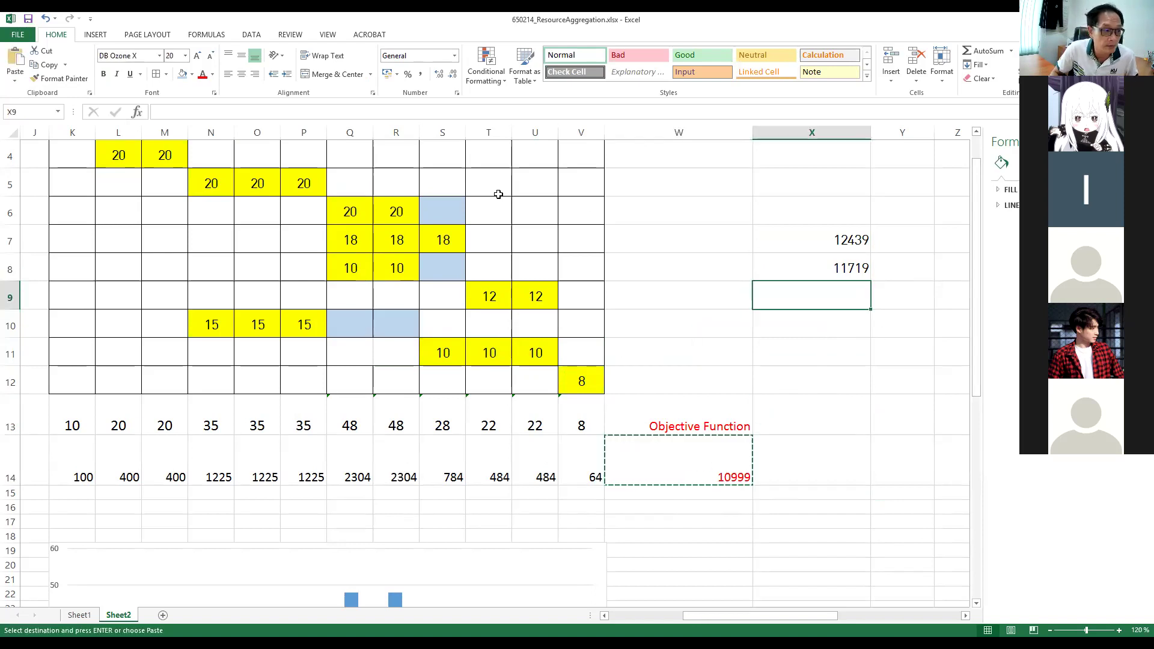
left_click(15, 76)
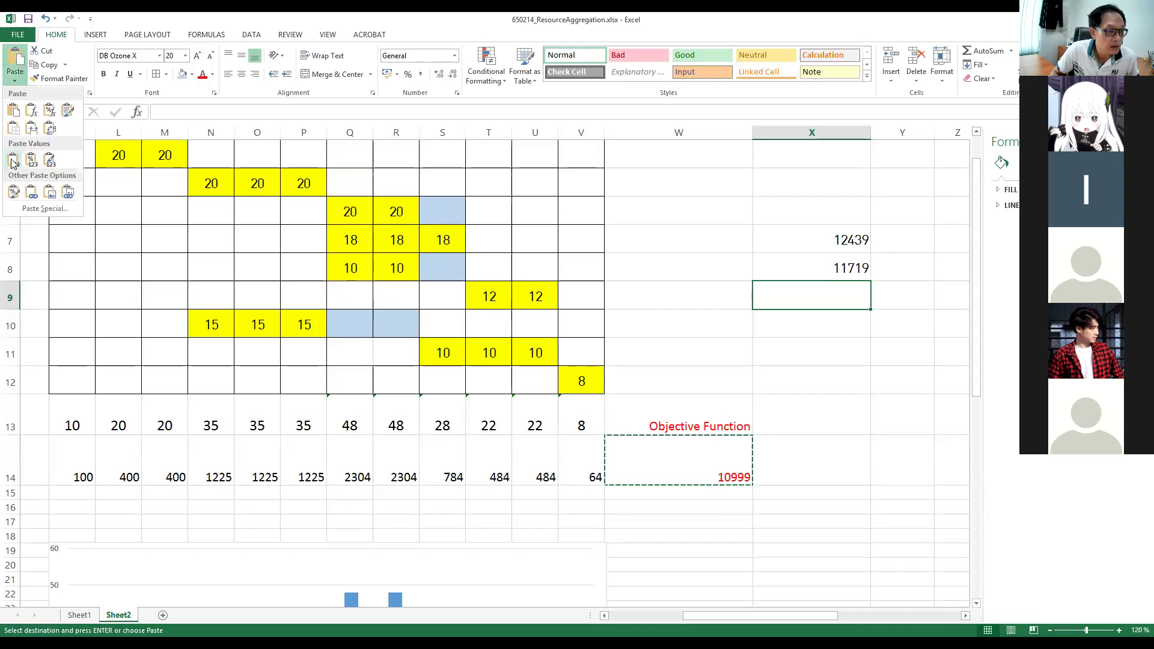
key("v")
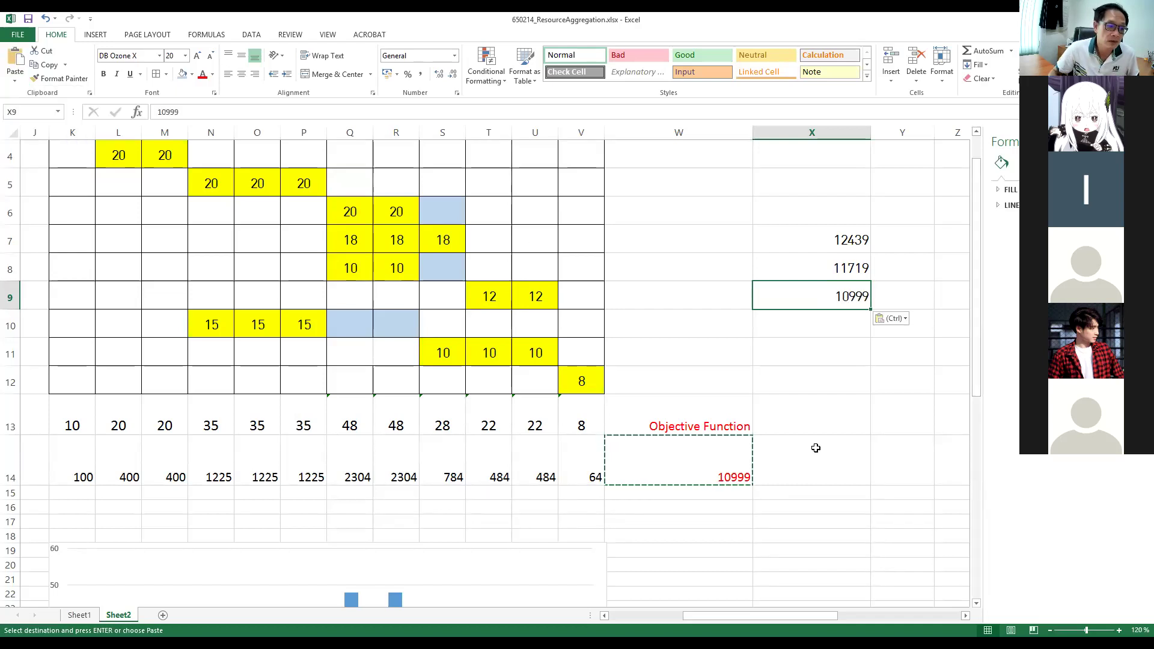
- Highlight rows 6 and 8 together and examine their total float and free float as candidates for shifting
left_click(447, 344)
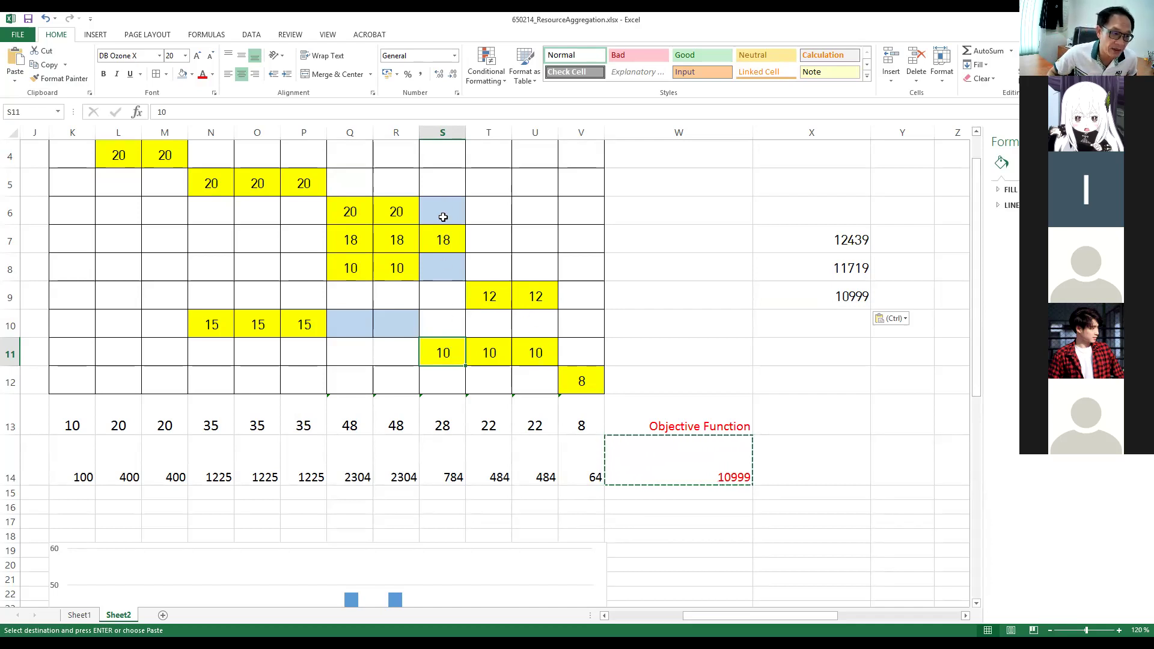
scroll(455, 367, "up", 1)
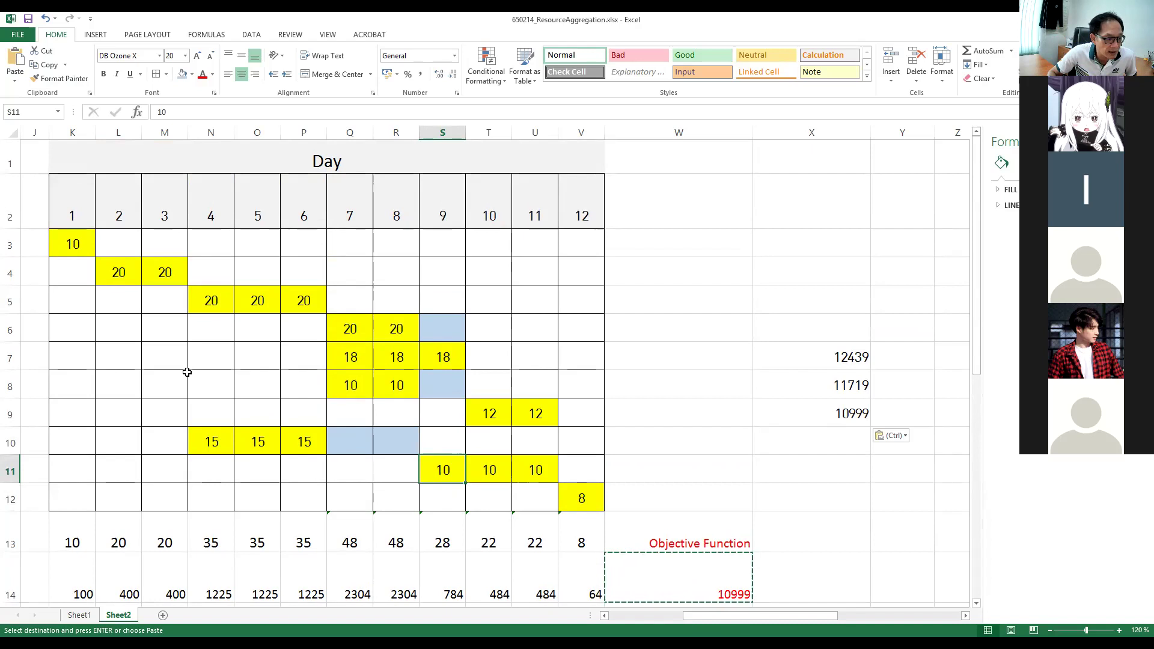
left_click(10, 330)
left_click(10, 387, "ctrl")
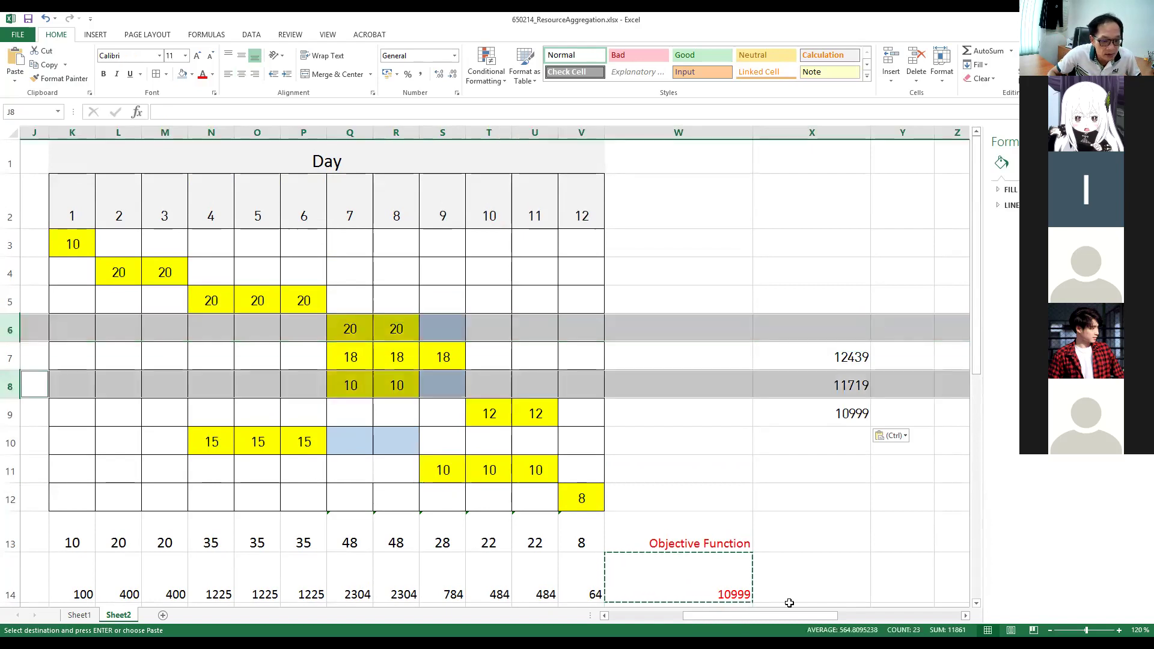
left_click_drag(785, 615, 730, 619)
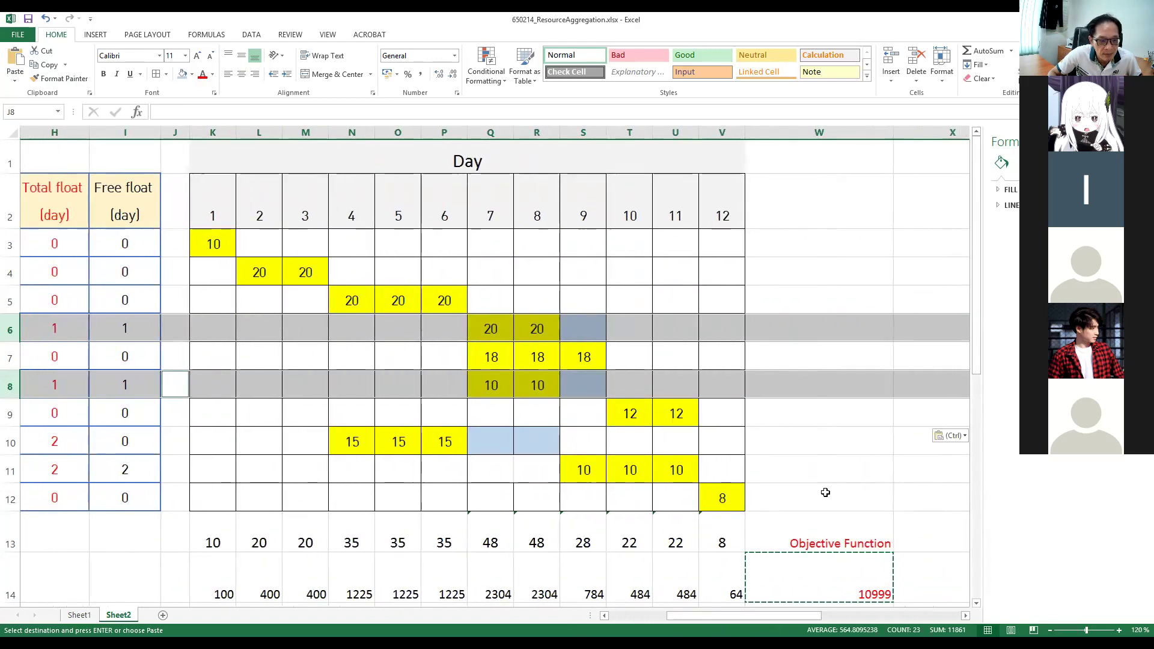
scroll(825, 492, "down", 1)
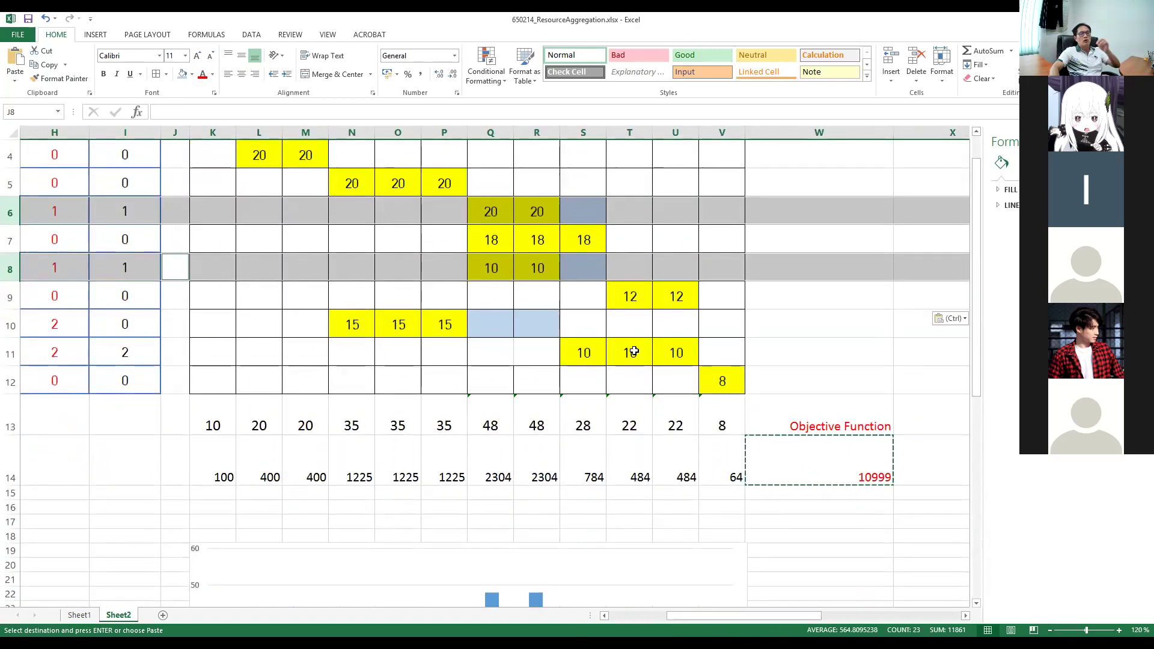
- Shift the two worker values in Q8:R8 one day later to R8:S8
left_click(583, 264)
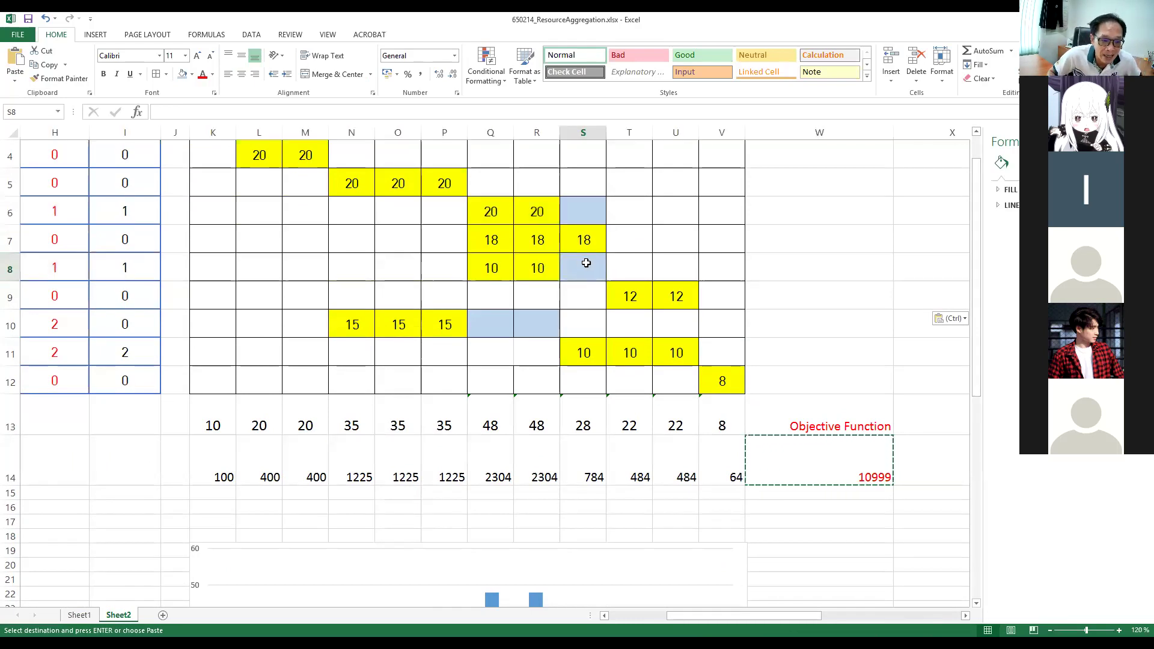
left_click(630, 264)
left_click_drag(500, 269, 576, 271)
key("ctrl+c")
left_click(530, 270)
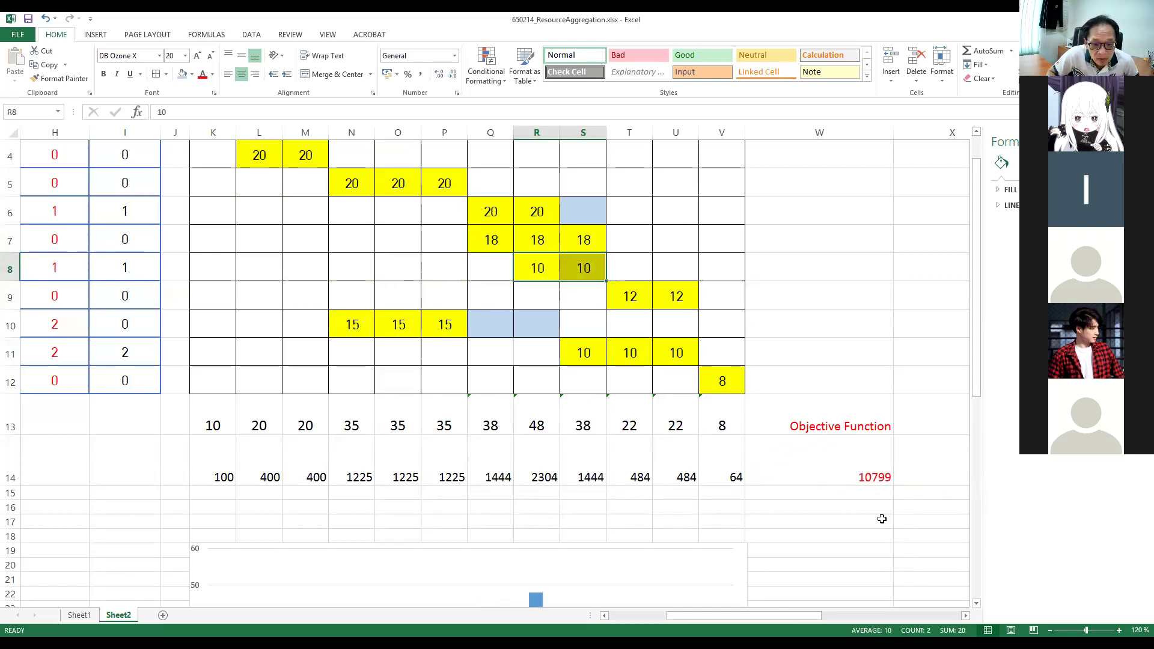
- Record the objective function result from W14 in X10 as values only, below the earlier three results
left_click_drag(803, 616, 827, 617)
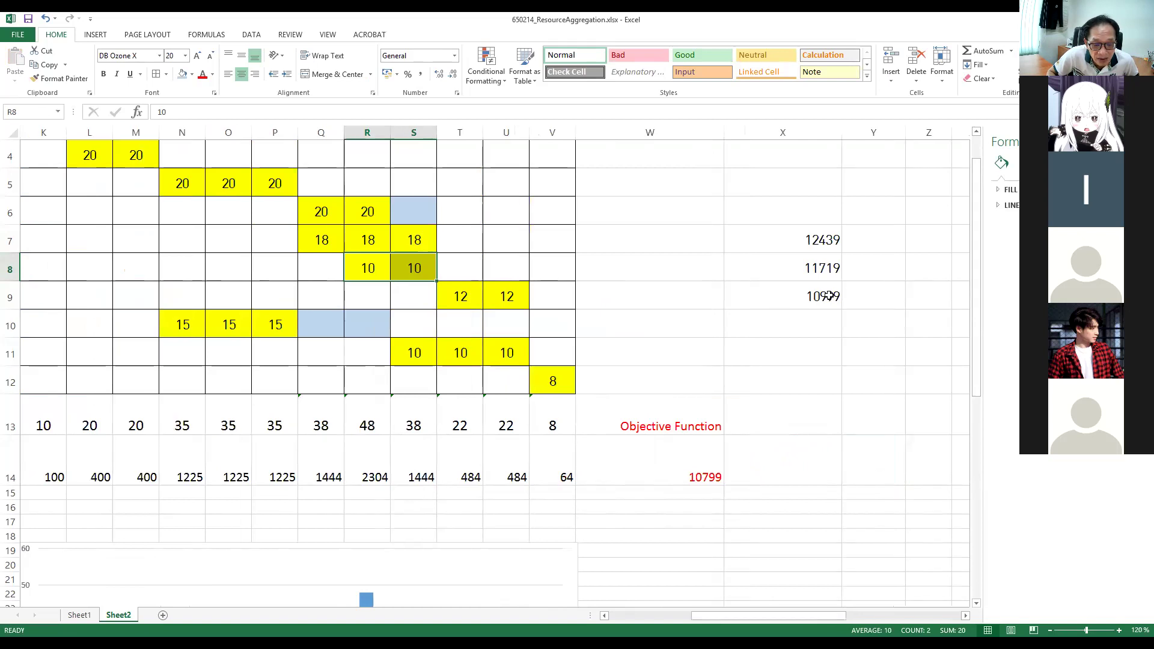
left_click(697, 475)
key("ctrl+c")
left_click(796, 323)
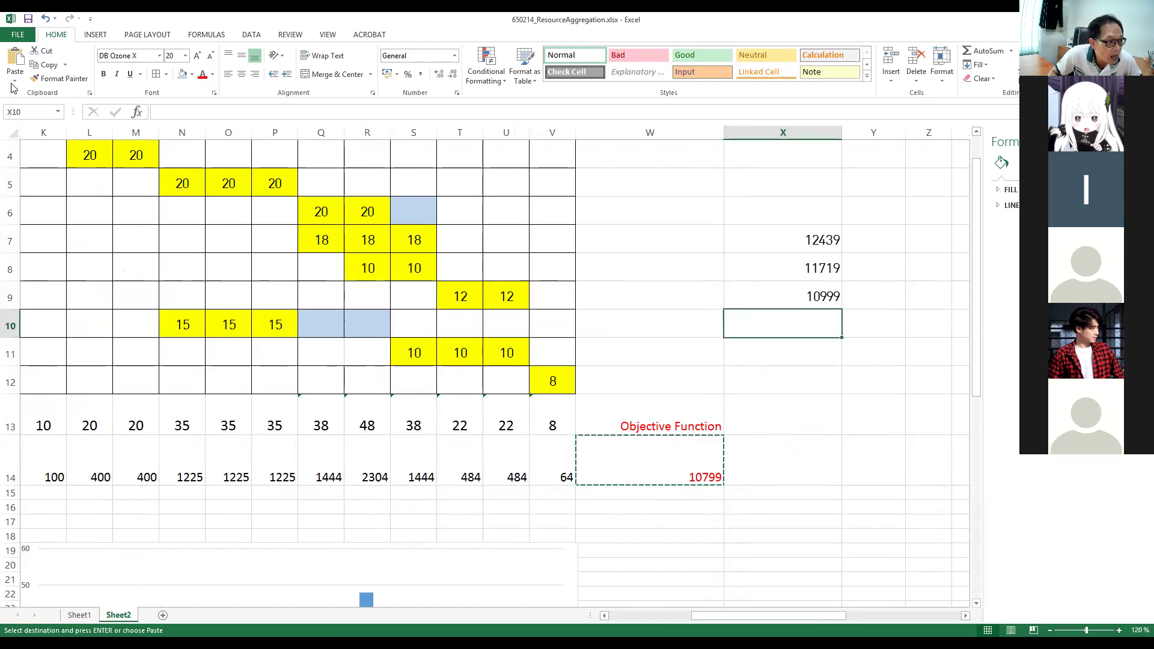
left_click(13, 166)
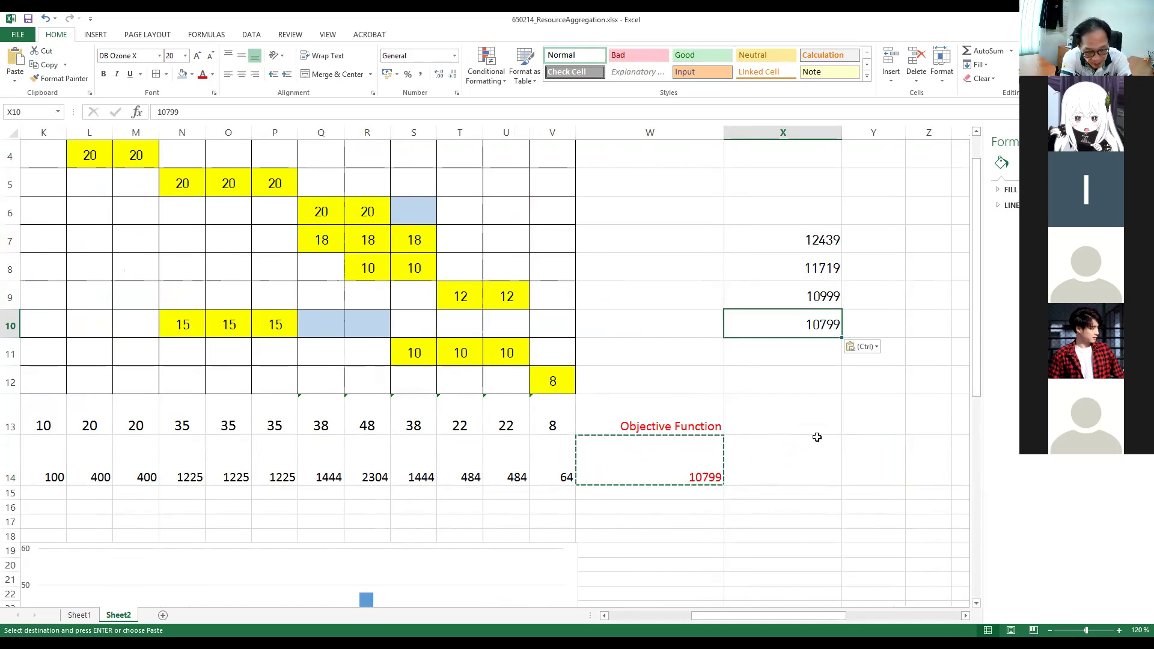
- Try shifting the two worker values in Q6:R6 one day later to R6:S6, compare W14 with X10, and undo the shift
left_click(327, 217)
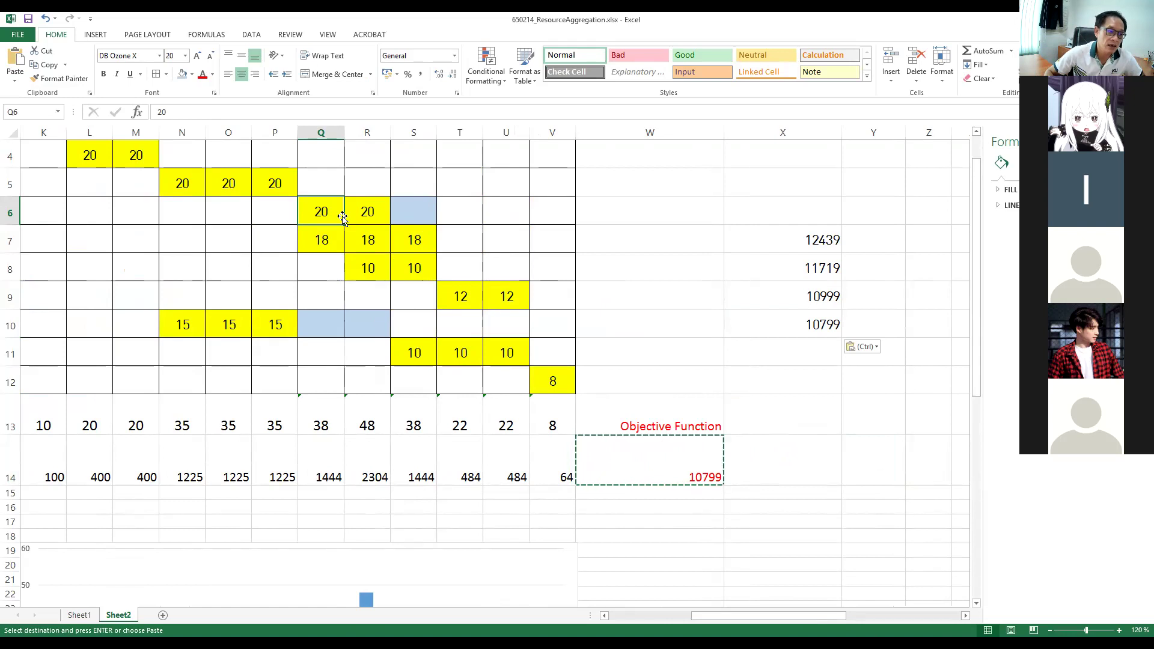
left_click_drag(319, 202, 358, 210)
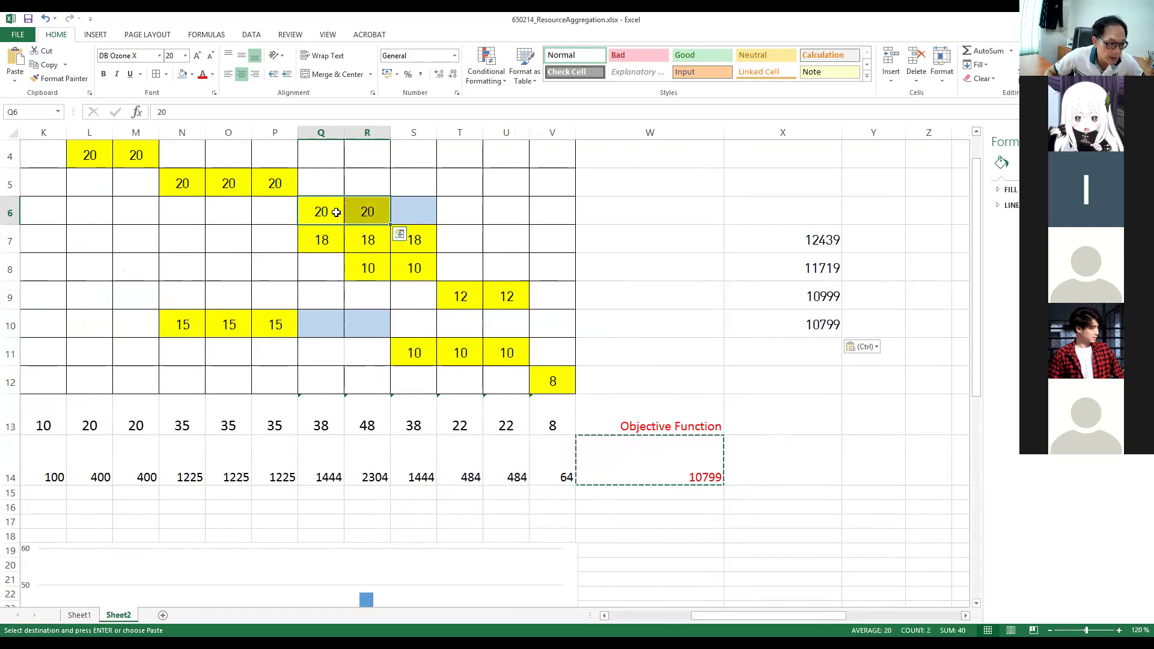
key("ctrl+c")
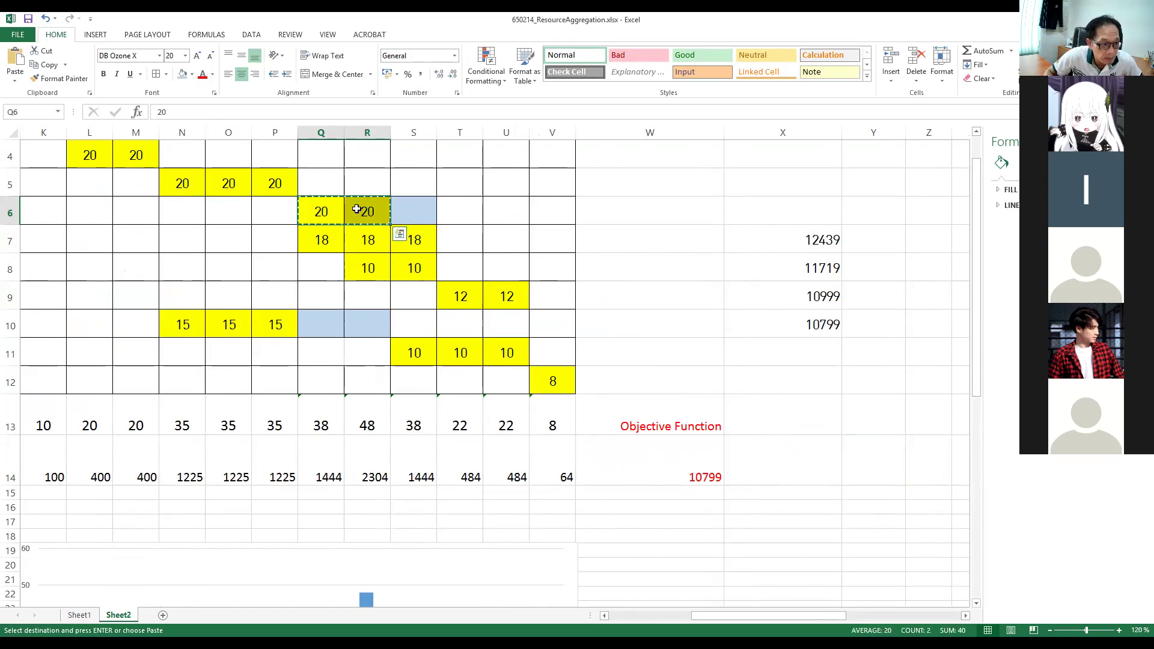
left_click_drag(360, 208, 406, 207)
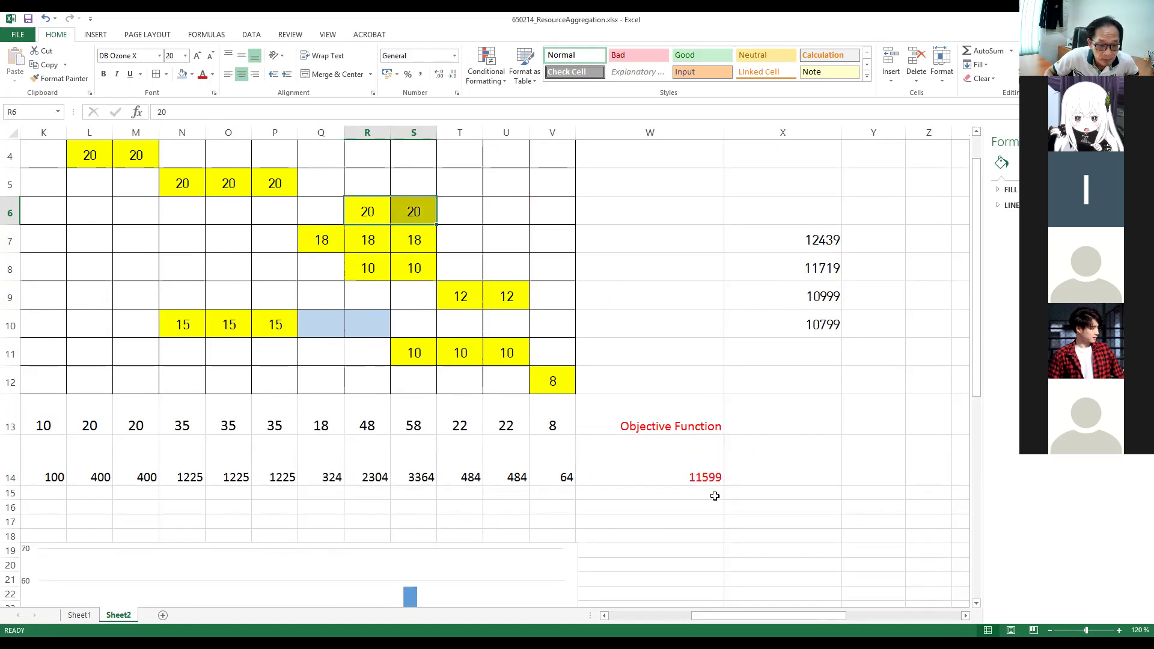
left_click(695, 466)
left_click(792, 329)
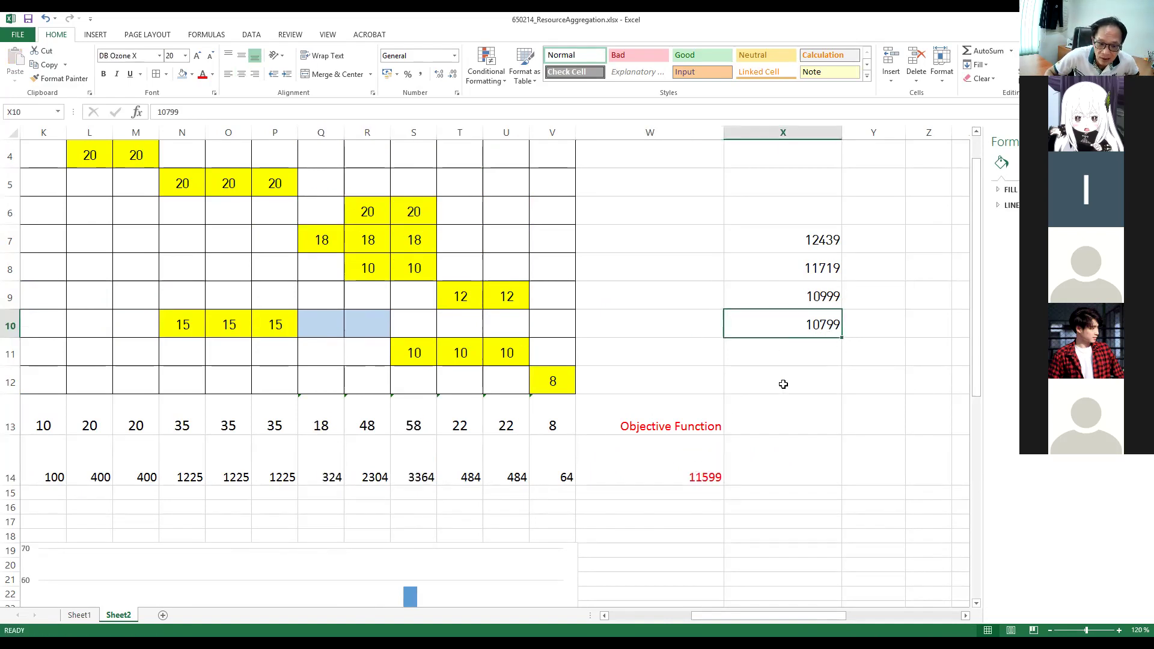
left_click(652, 470)
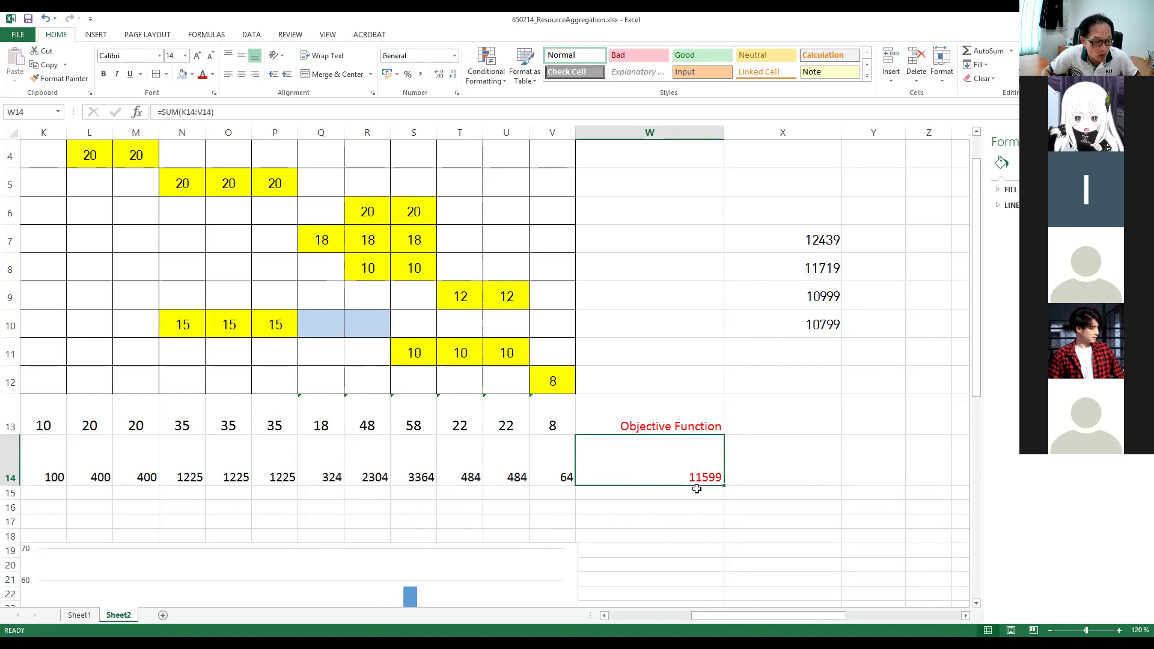
key("ctrl+z")
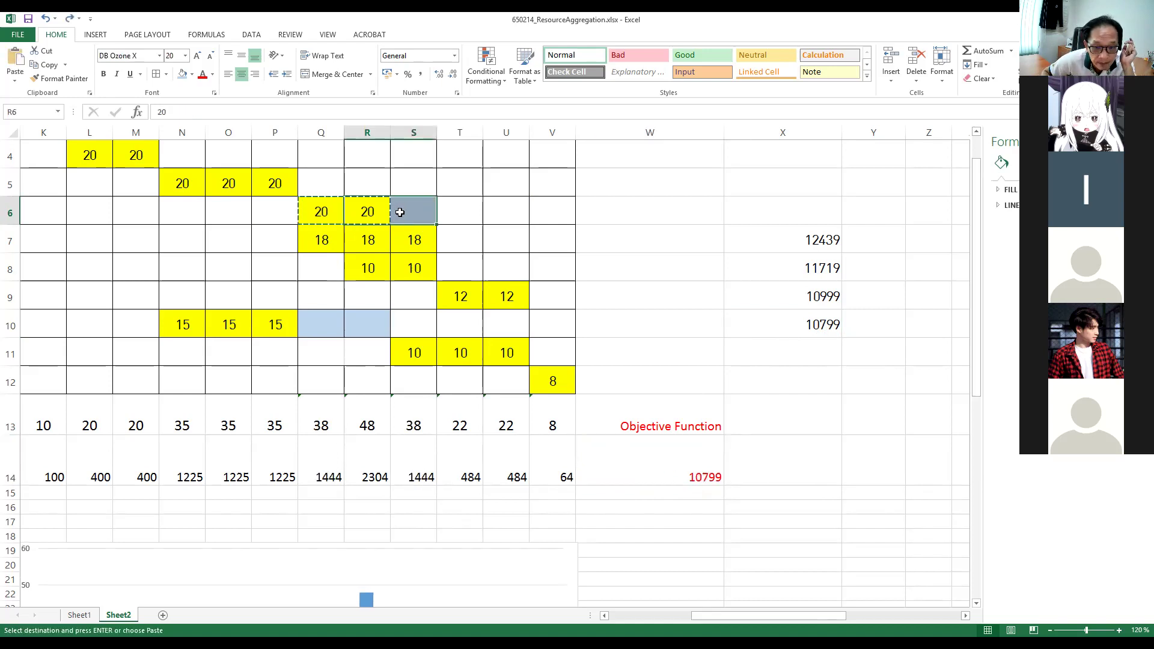
key("Escape")
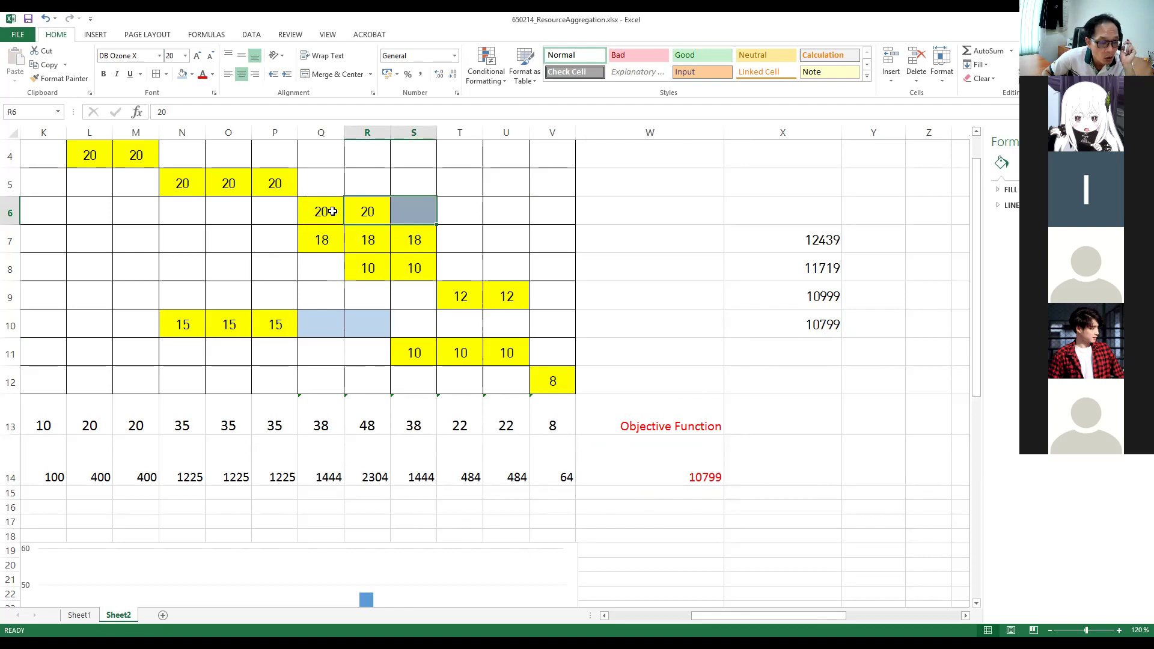
left_click(331, 211)
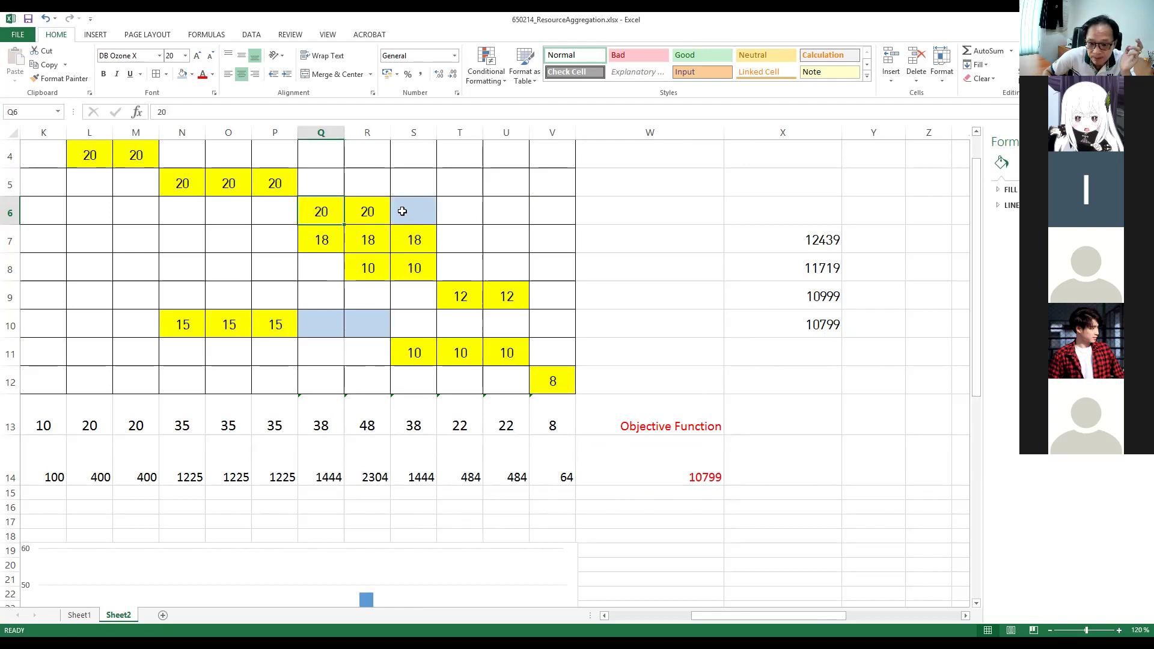
- Try shifting the three worker values in N10:P10 one day later to O10:Q10, check W14, and undo the shift
left_click(180, 327)
left_click_drag(228, 325, 278, 325)
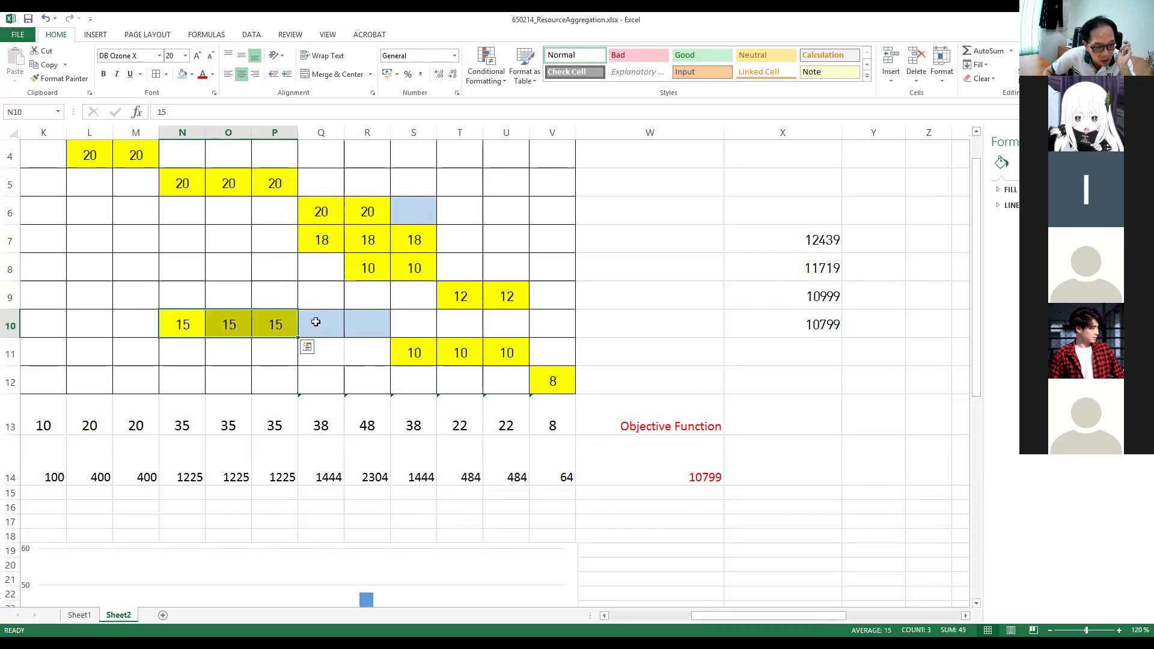
key("ctrl+c")
left_click(232, 325)
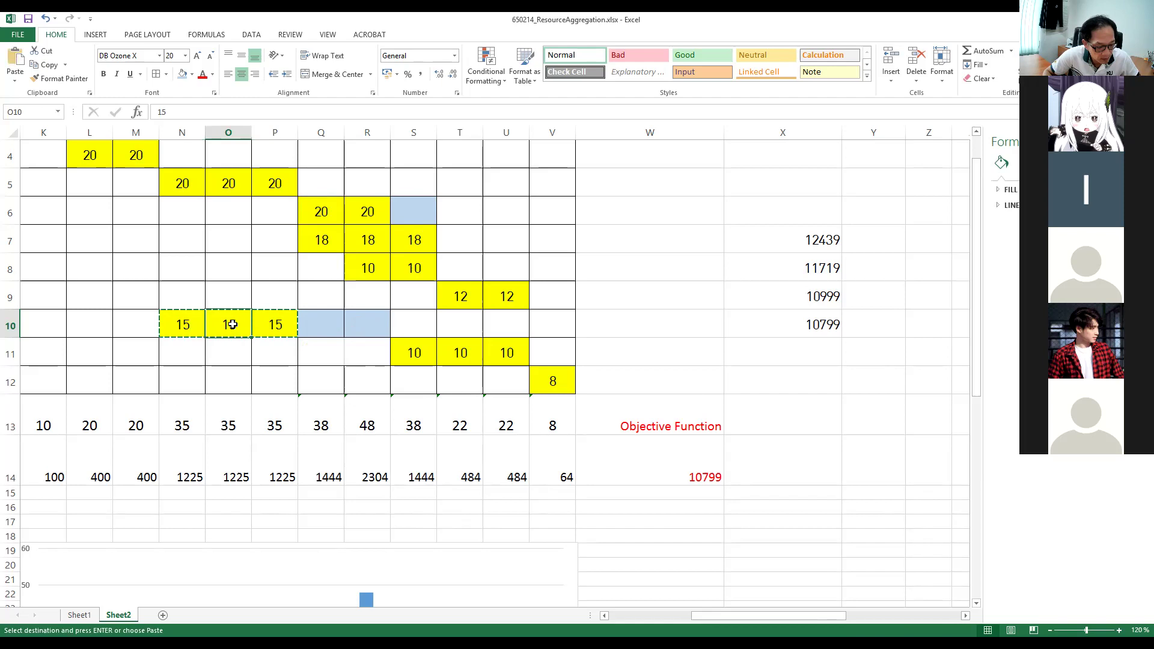
key("ctrl+v")
key("Escape")
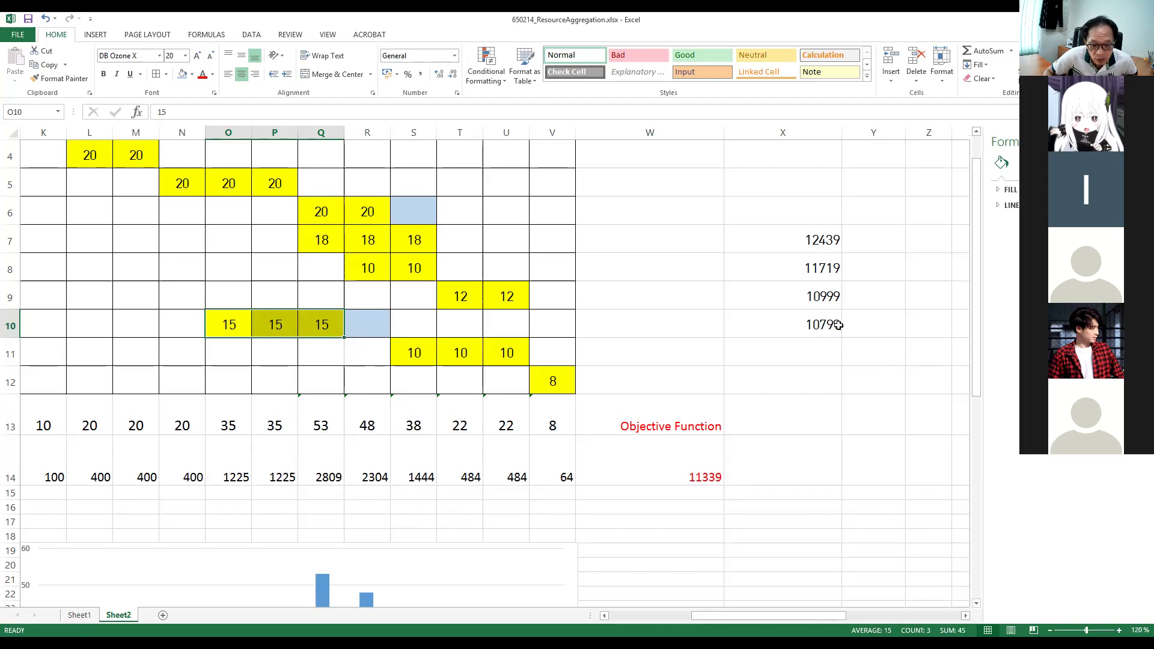
left_click(683, 471)
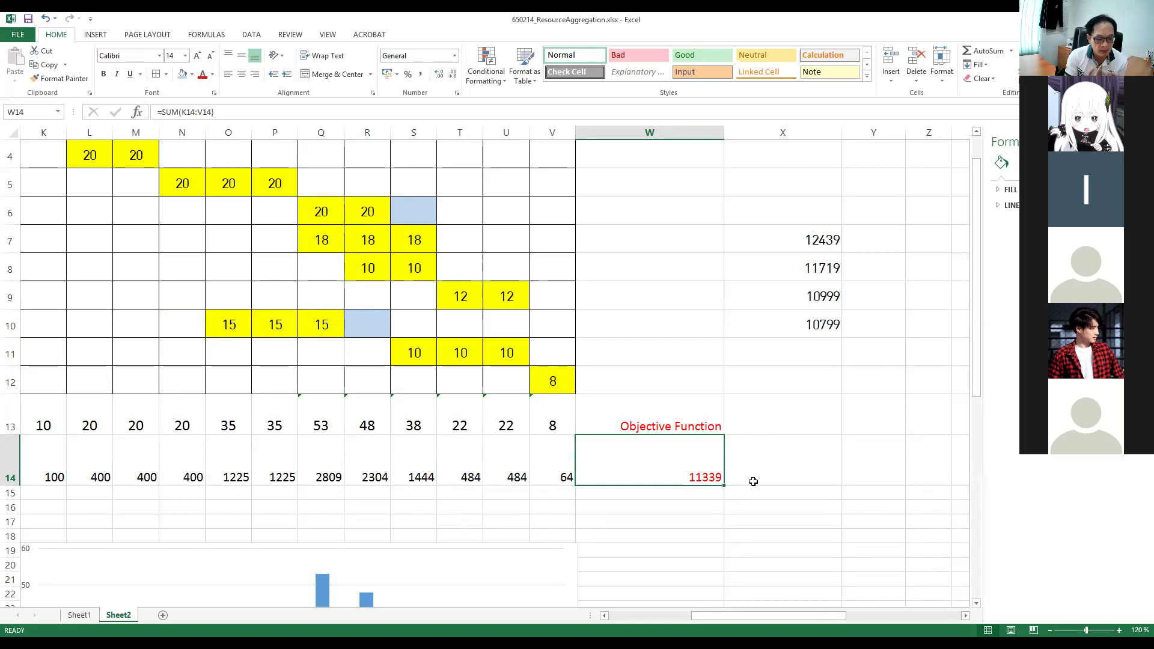
key("ctrl+z")
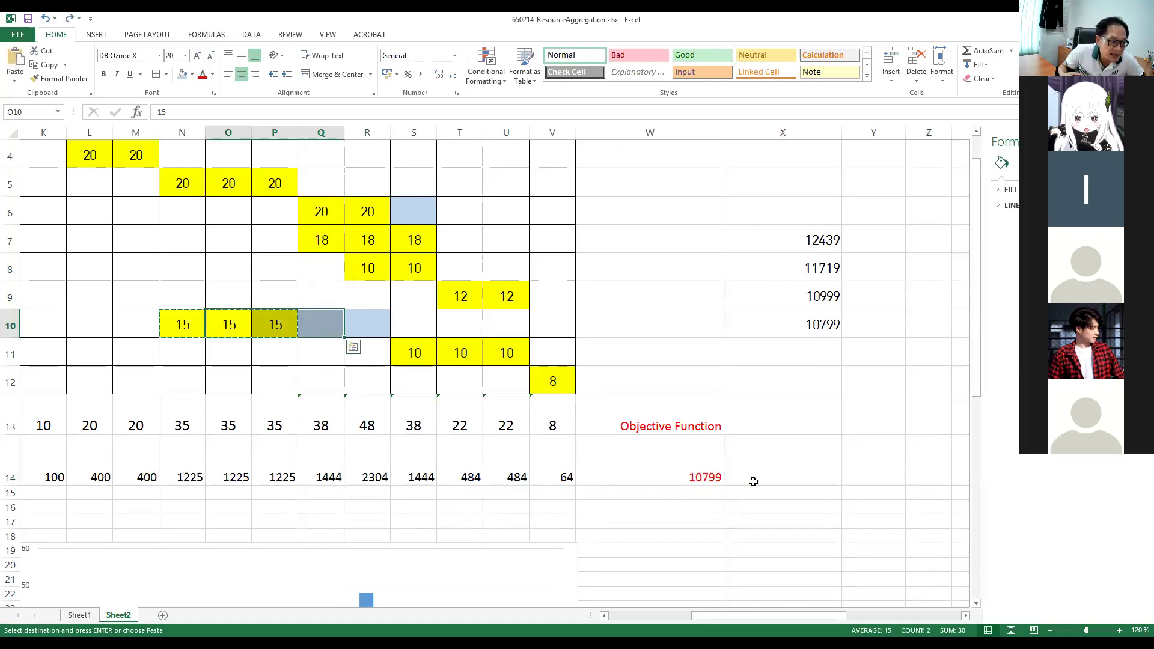
- Redo the one-day shift in row 10 to re-examine its objective function result, and undo it again
left_click(68, 19)
left_click(356, 328)
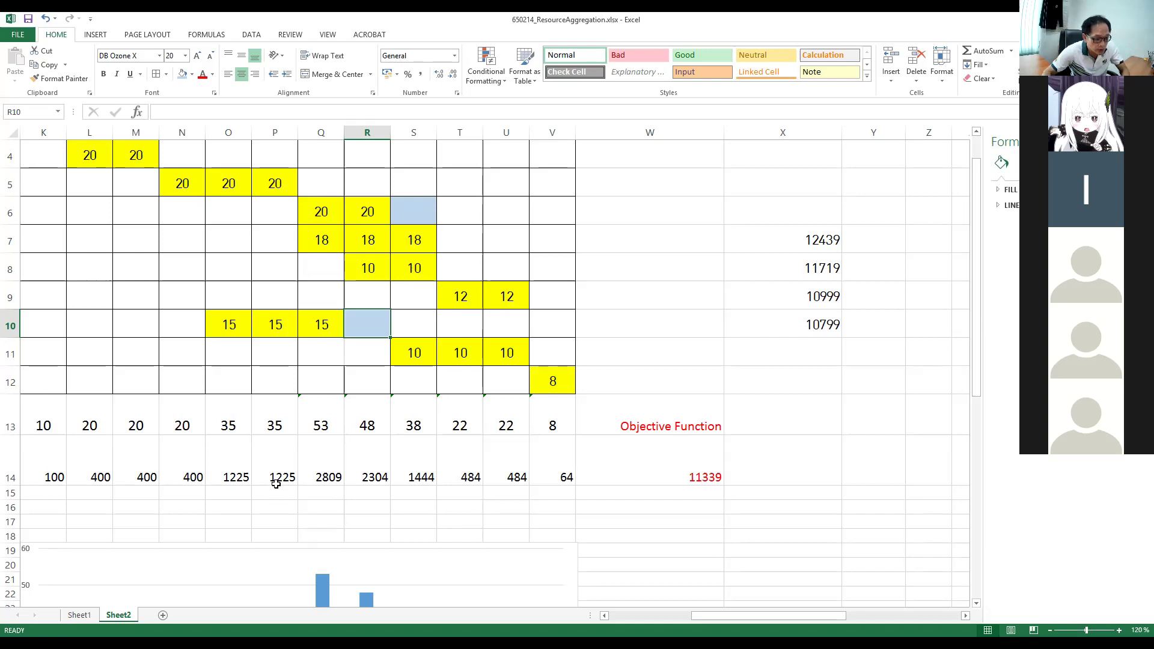
left_click_drag(228, 324, 321, 324)
left_click_drag(214, 337, 273, 325)
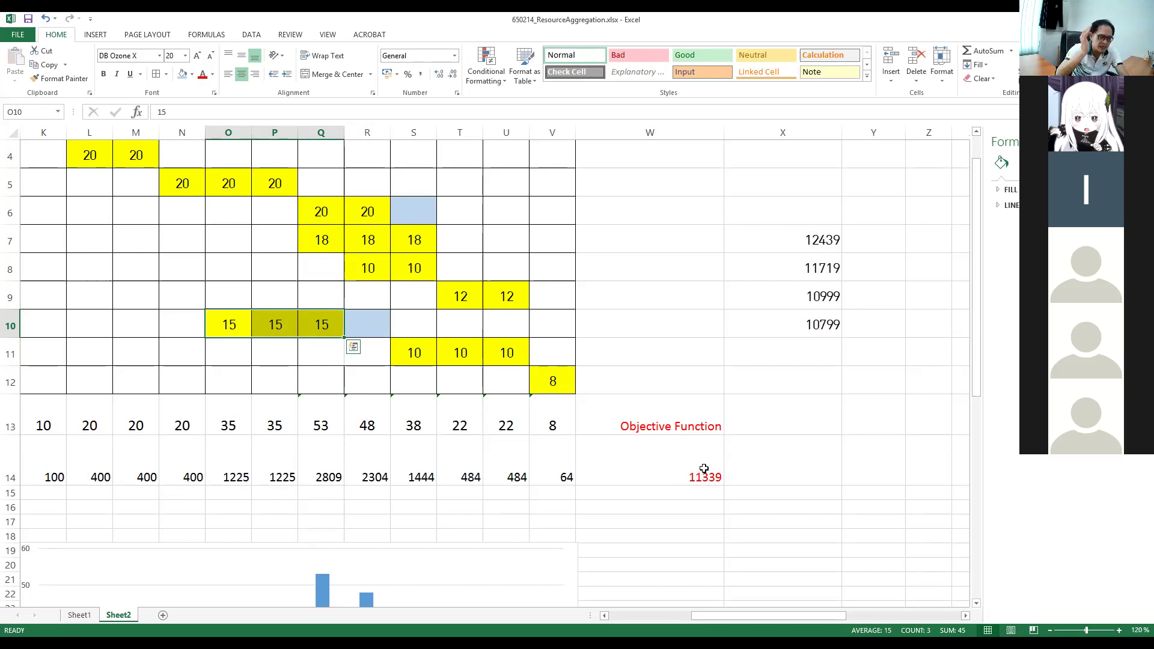
key("ctrl+z")
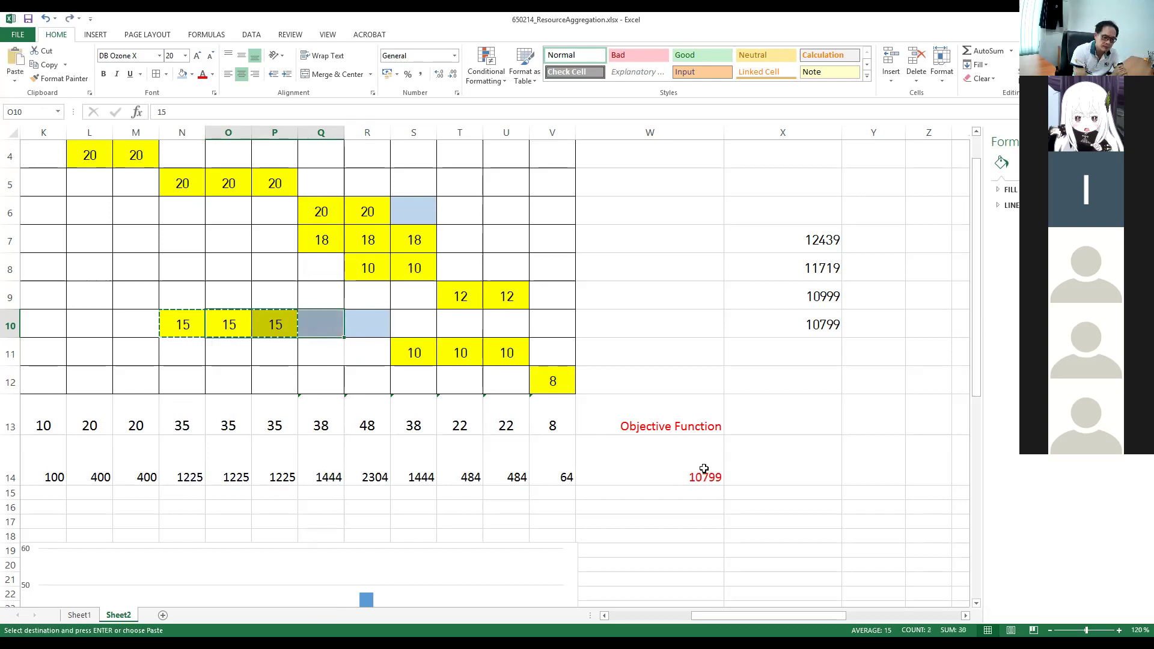
key("Escape")
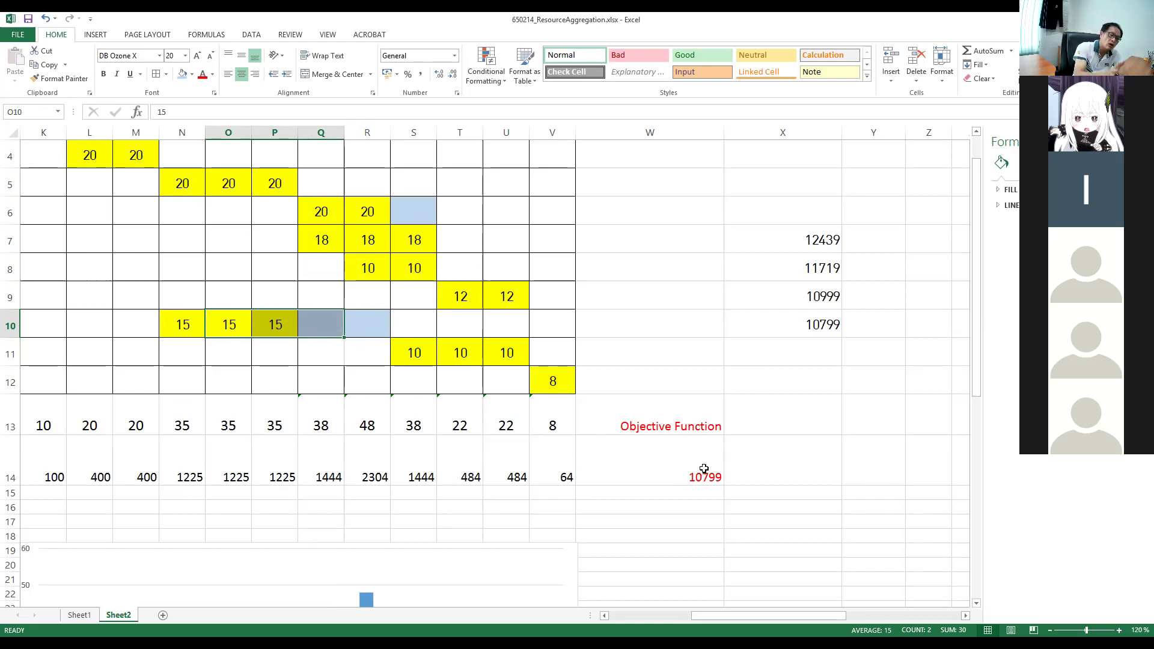
- Try shifting the three worker values in N10:P10 two days later to P10:R10, and undo the shift
key("ctrl+z")
left_click_drag(192, 324, 381, 325)
key("ctrl+c")
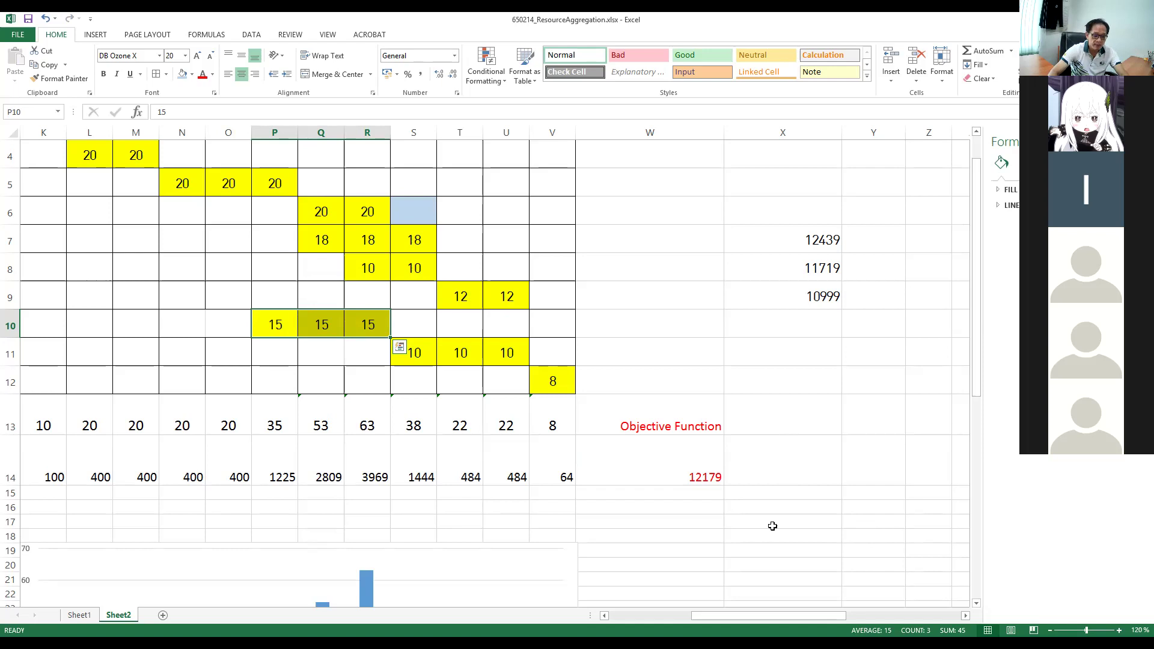
left_click_drag(298, 311, 205, 321)
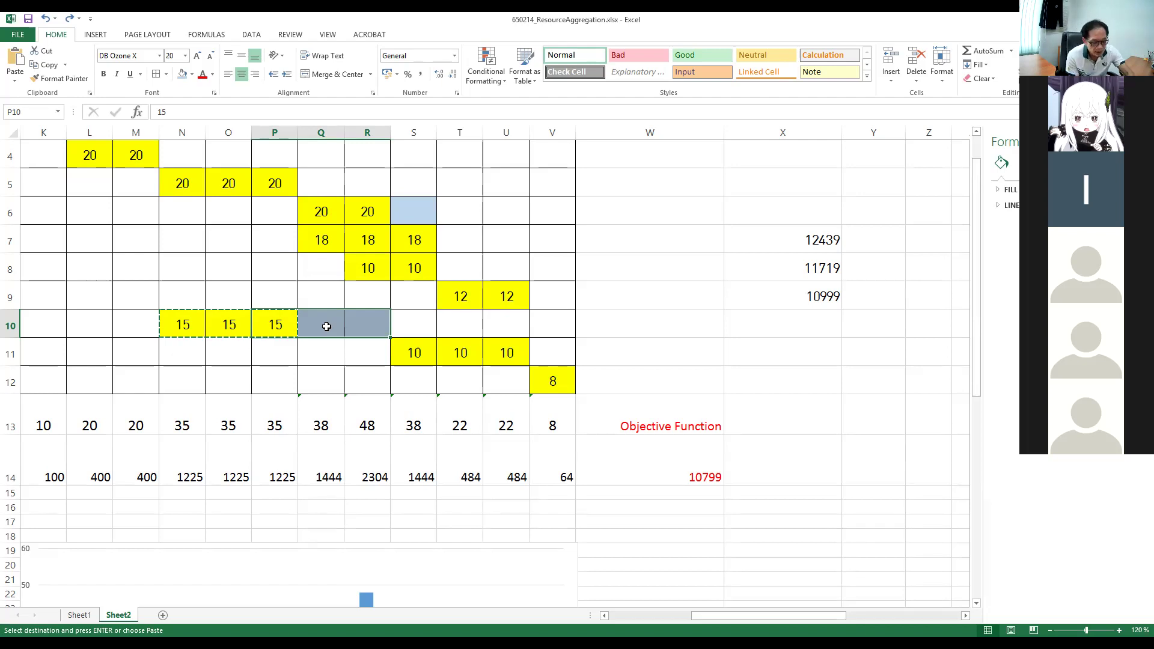
key("ctrl+c")
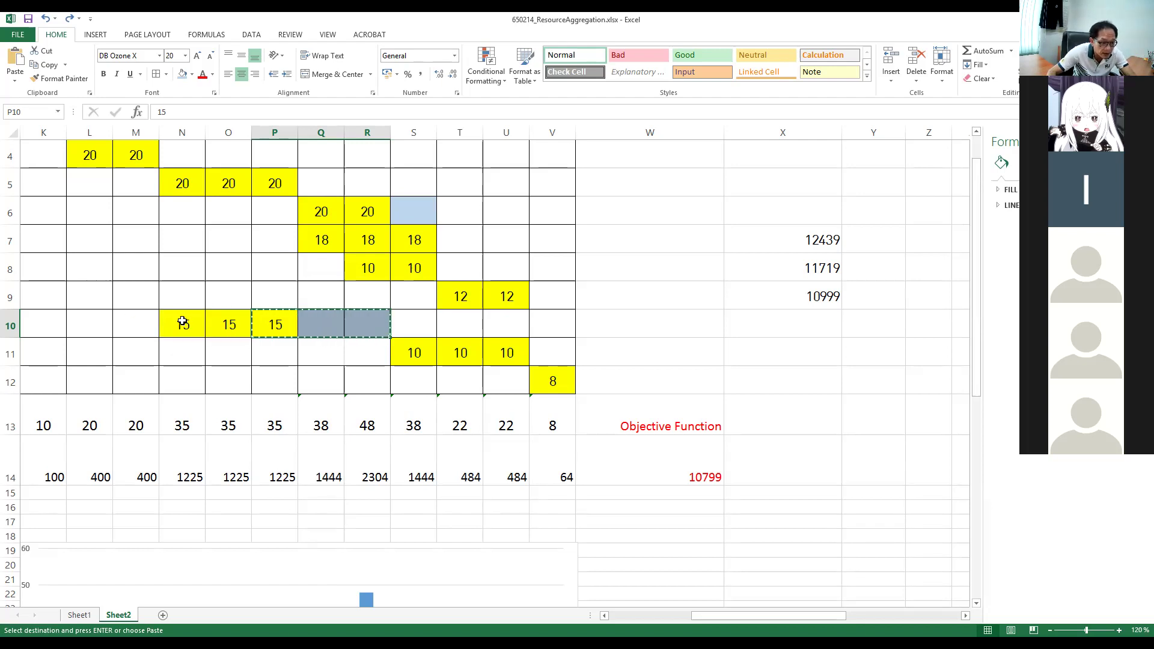
- Try the one-day shift of N10:P10 to O10:Q10 once more, and undo it
left_click_drag(182, 322, 258, 322)
key("ctrl+c")
left_click(240, 325)
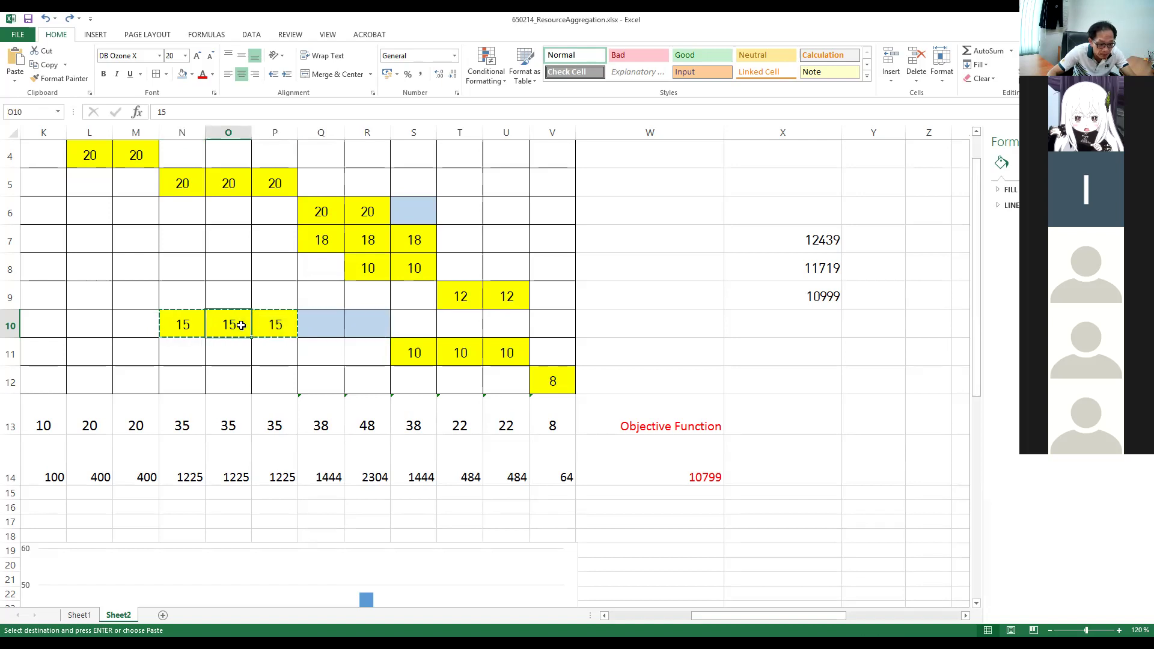
key("Return")
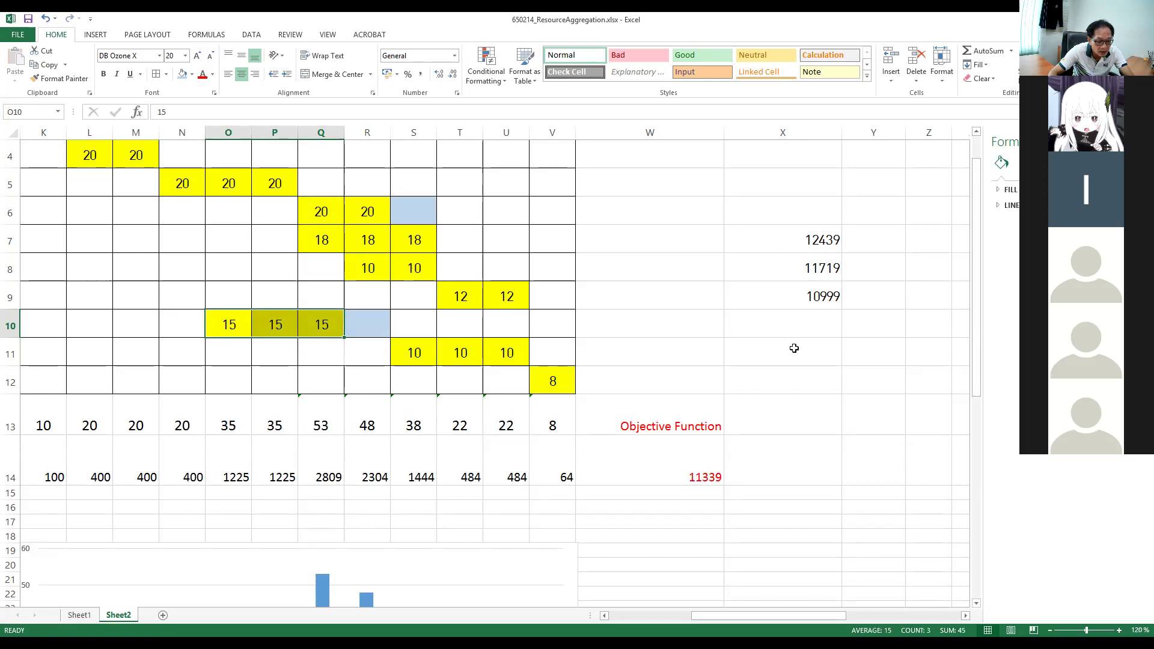
key("ctrl+z")
- Undo the row 8 shift and the objective value recorded in X9, and redo both changes
key("ctrl+z")
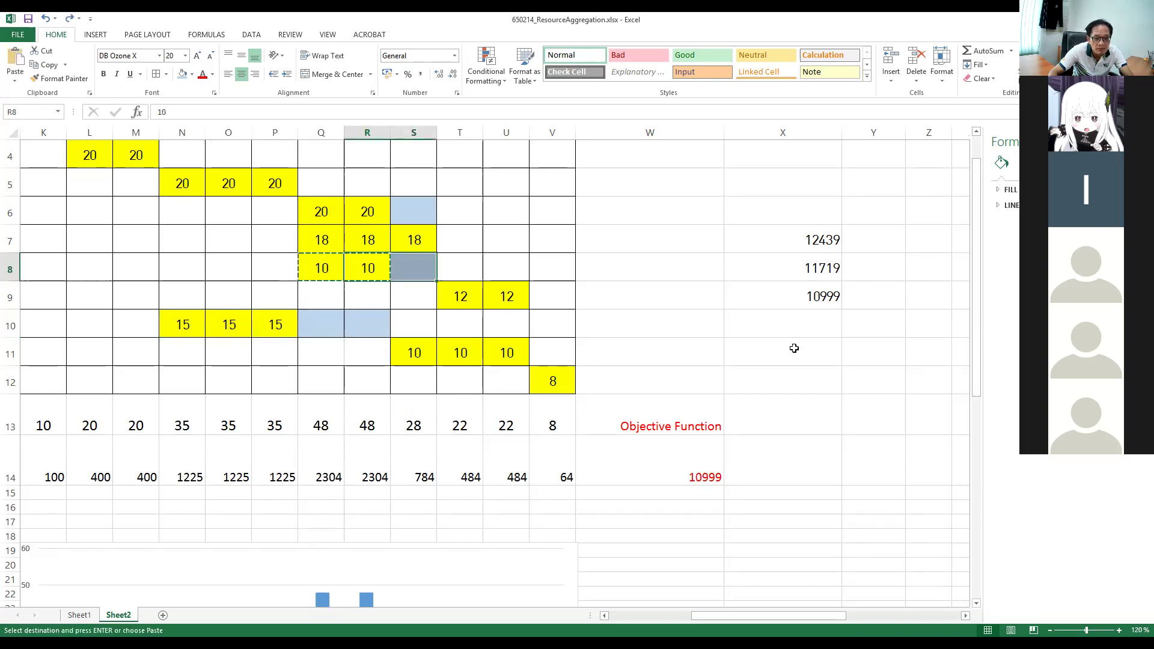
key("ctrl+z")
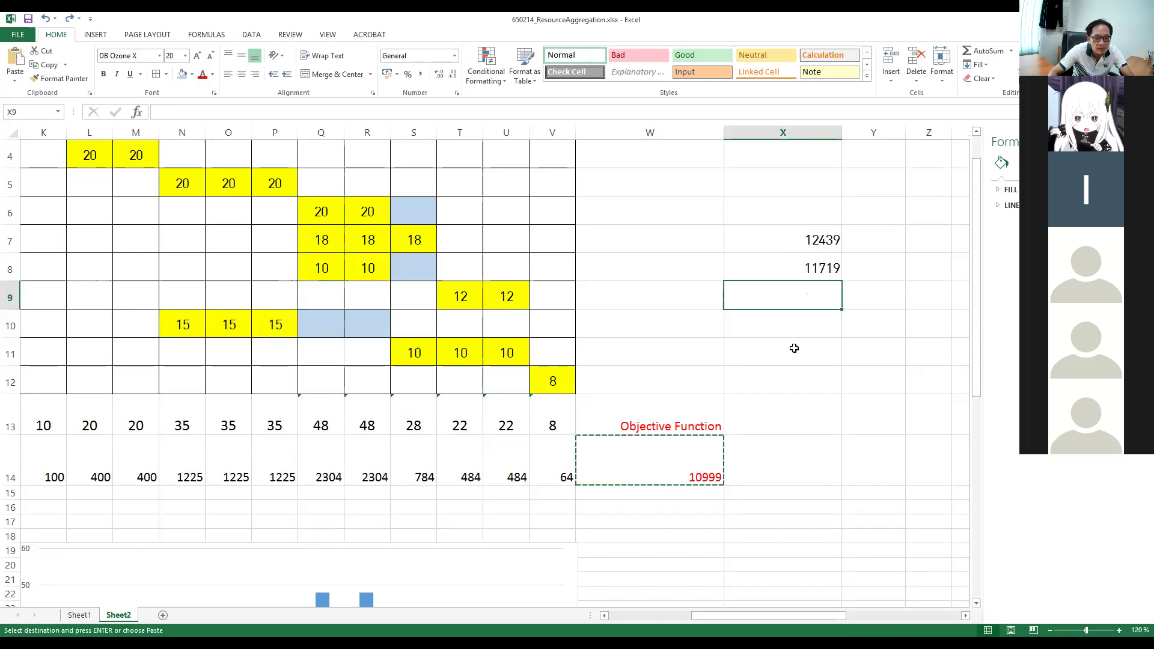
left_click(73, 19)
left_click(76, 22)
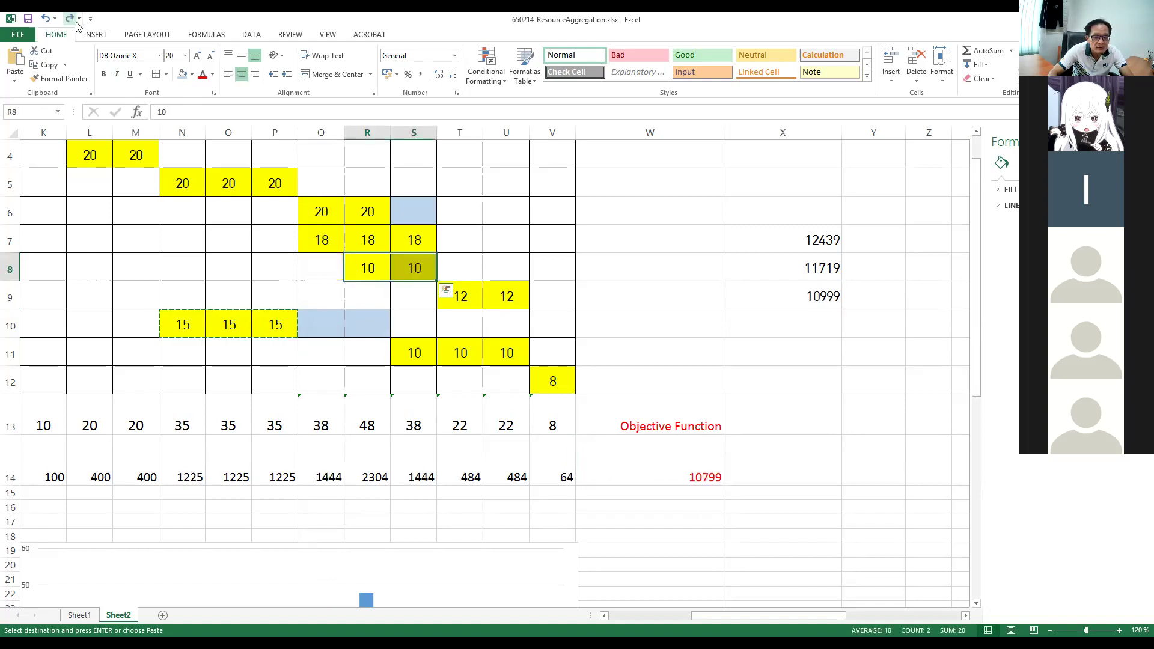
- Copy the objective function result from W14 into the empty cell X10 as values only
left_click(697, 452)
key("ctrl+c")
left_click(777, 321)
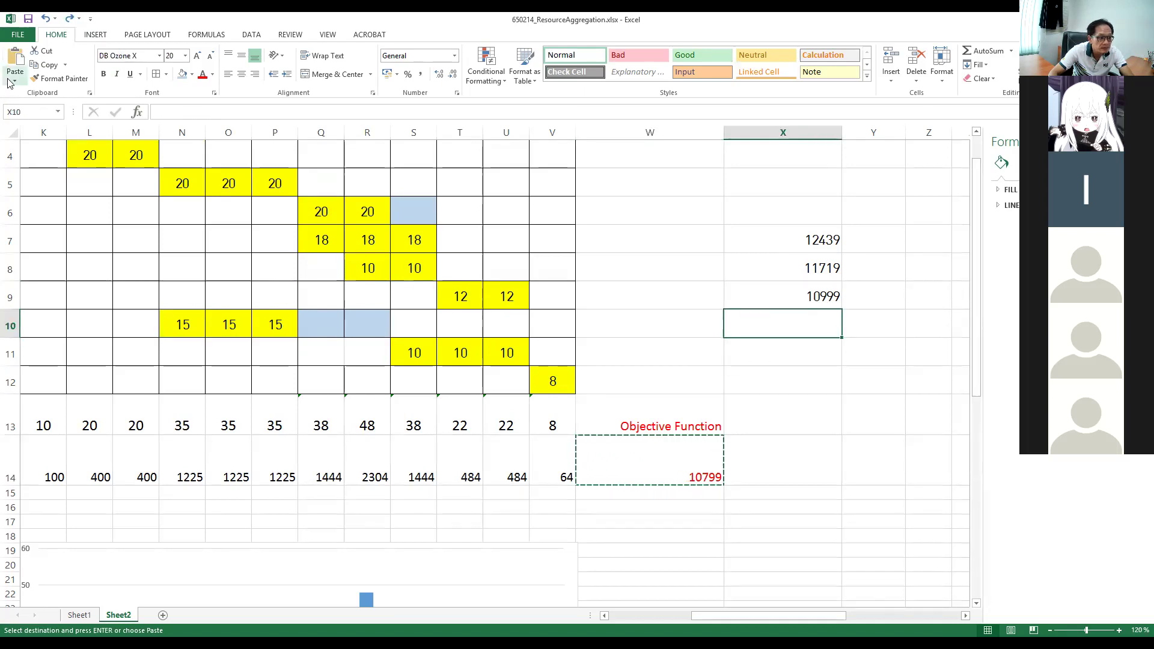
left_click(12, 155)
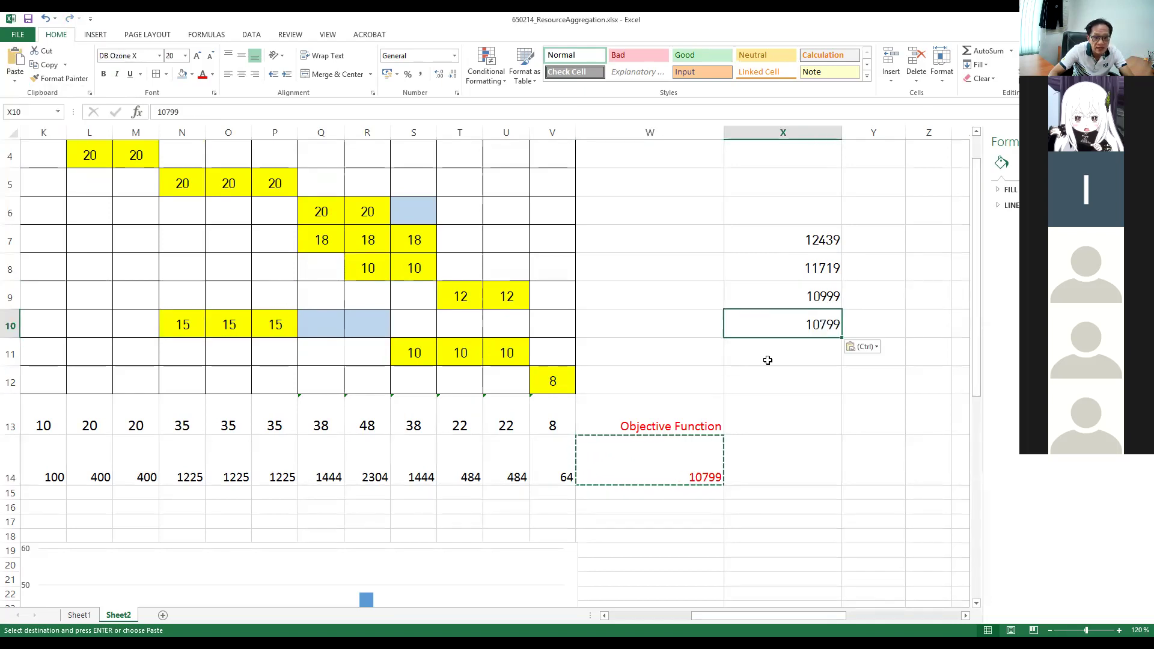
key("Escape")
- Try moving the three 15-worker entries in row 10 one day later to O10:Q10, check W14, and undo the move
left_click_drag(181, 318, 304, 324)
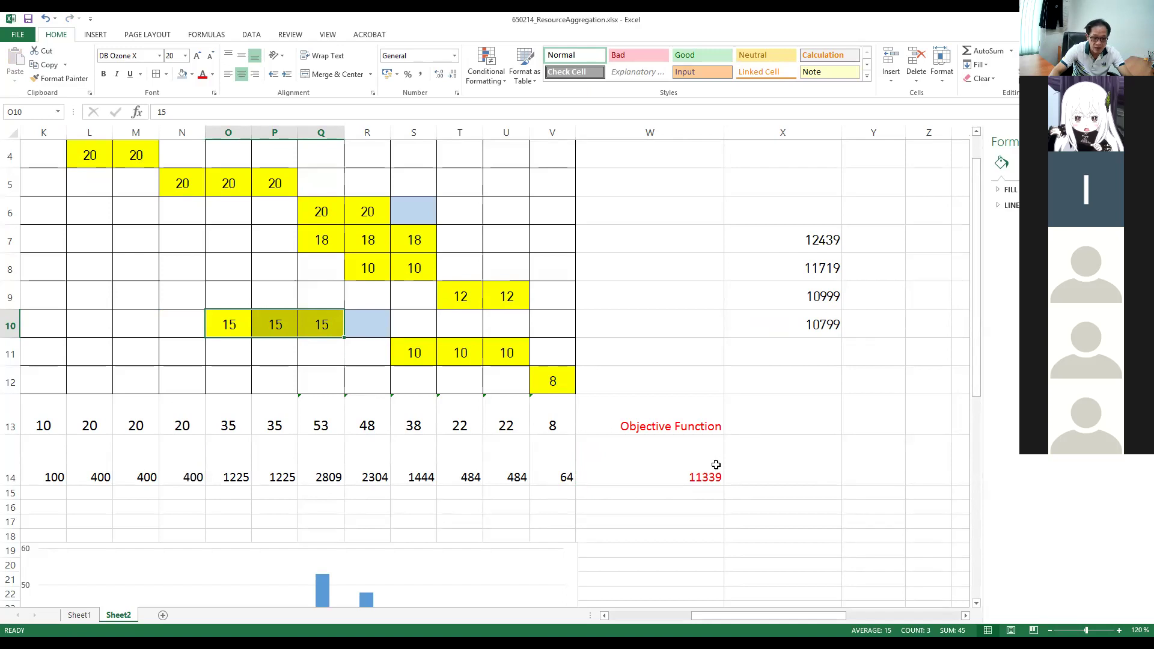
key("ctrl+z")
key("ctrl+c")
left_click(623, 534)
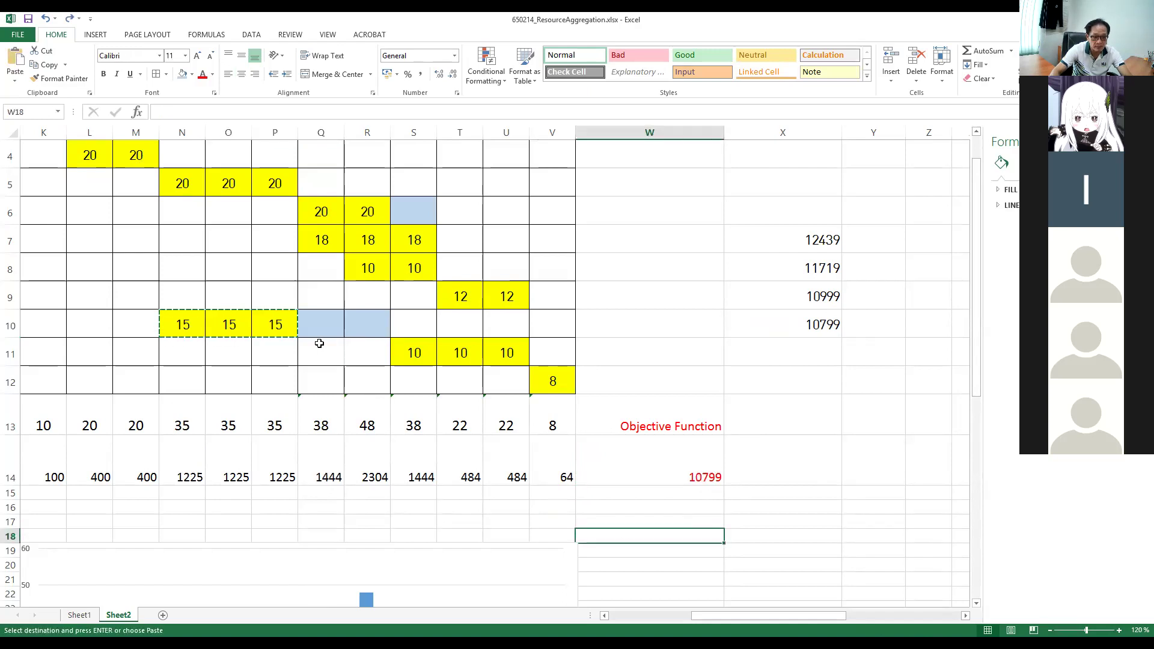
- Save the workbook and review the levelled schedule together with its daily worker chart
left_click(25, 19)
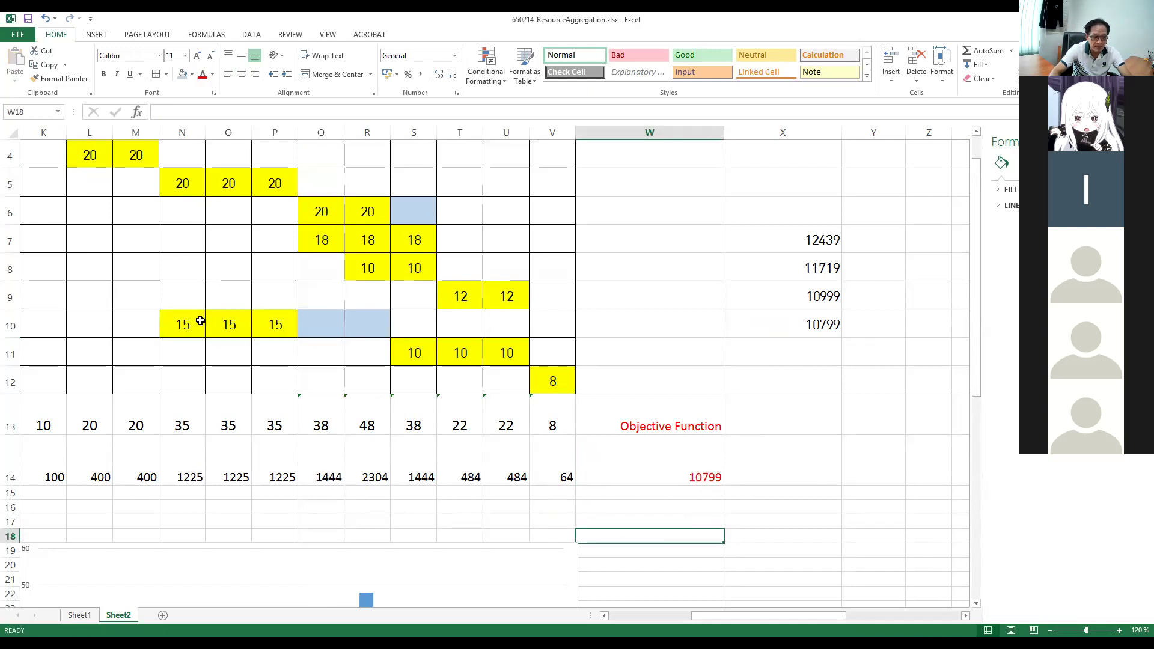
scroll(263, 389, "up", 1)
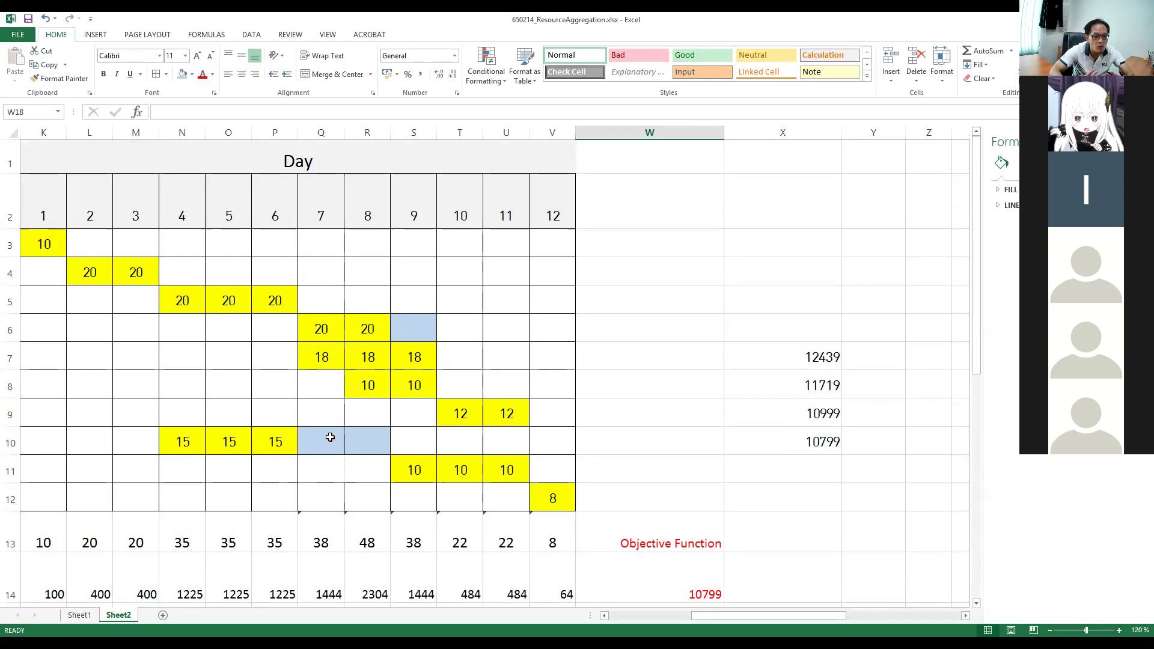
scroll(663, 435, "down", 2)
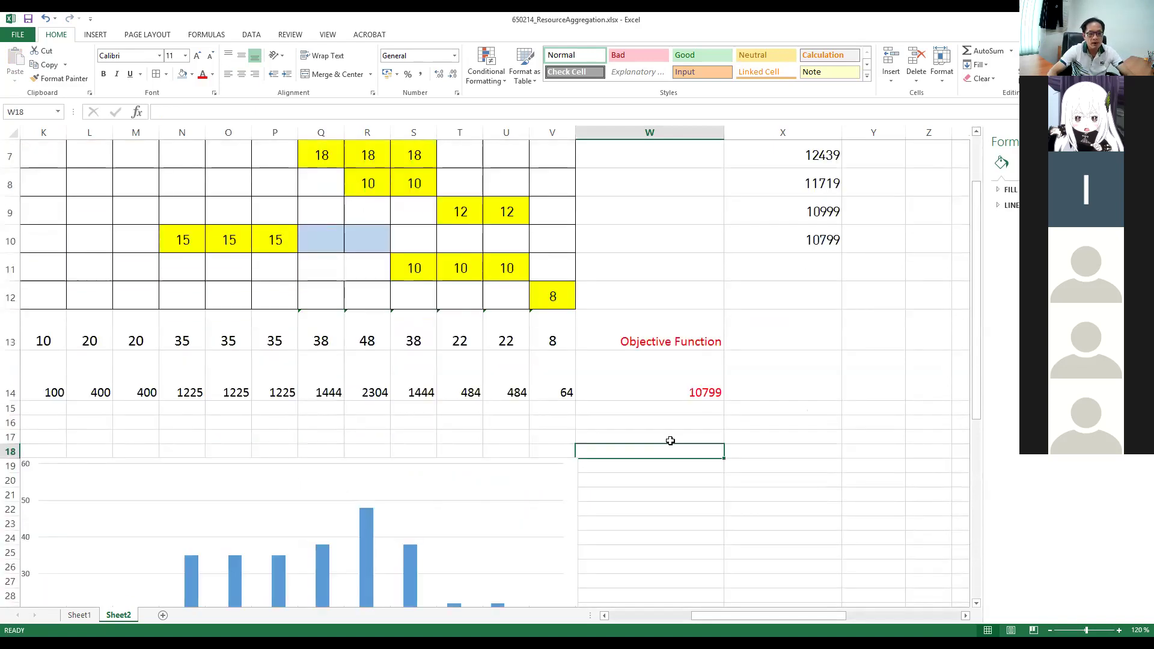
scroll(670, 441, "down", 2)
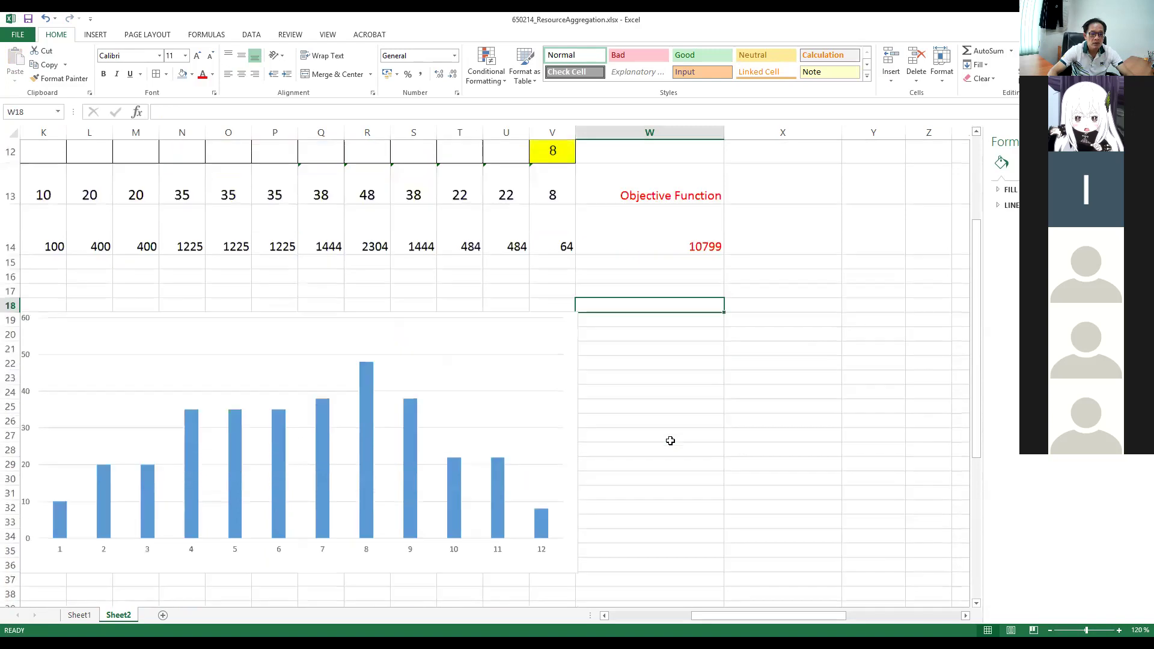
scroll(670, 441, "up", 2)
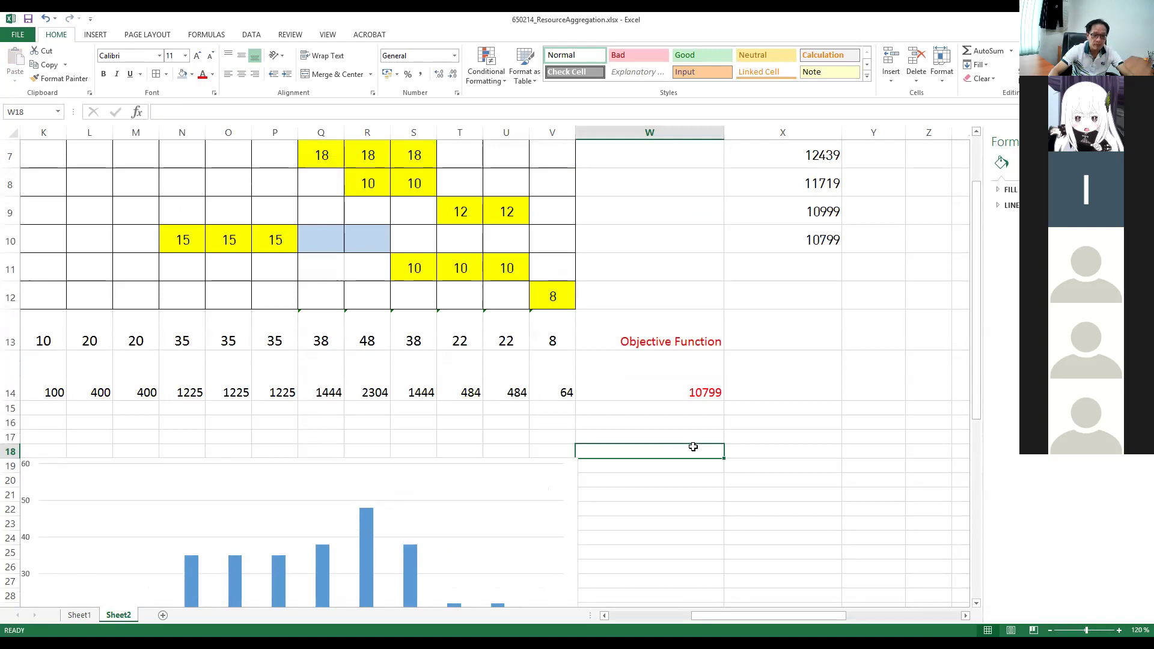
scroll(693, 447, "down", 3)
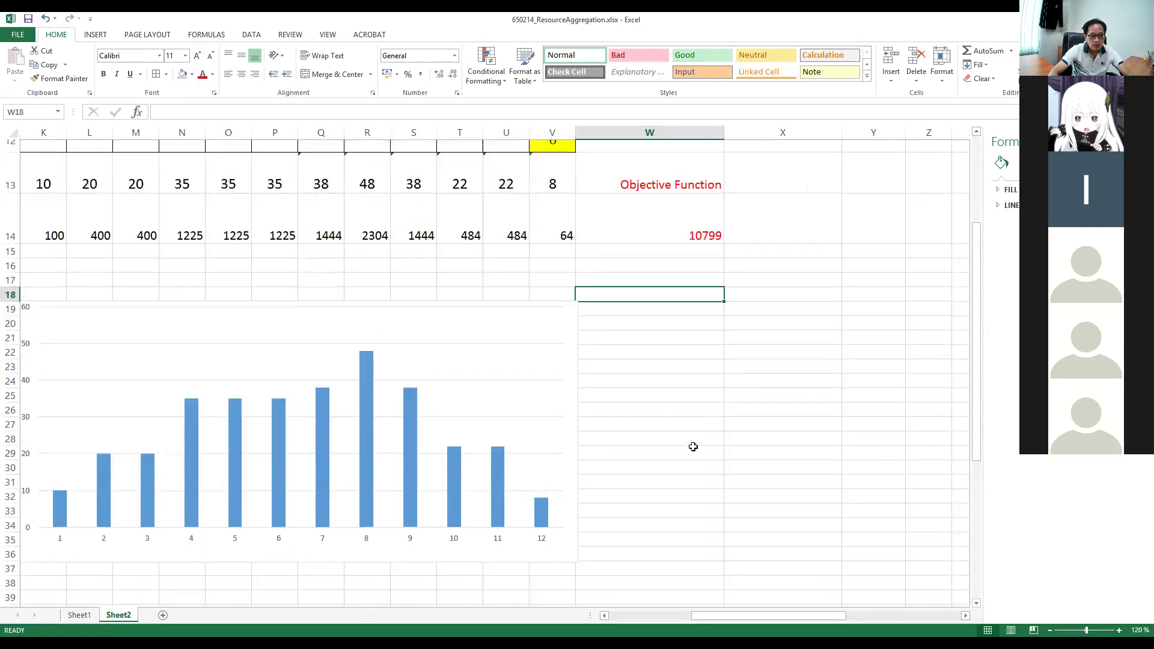
- Move the chart picture of the earlier worker totals directly below the current chart, starting near row 38 with left edges aligned at column K
scroll(693, 447, "down", 1)
left_click_drag(459, 541, 448, 484)
left_click_drag(719, 614, 686, 614)
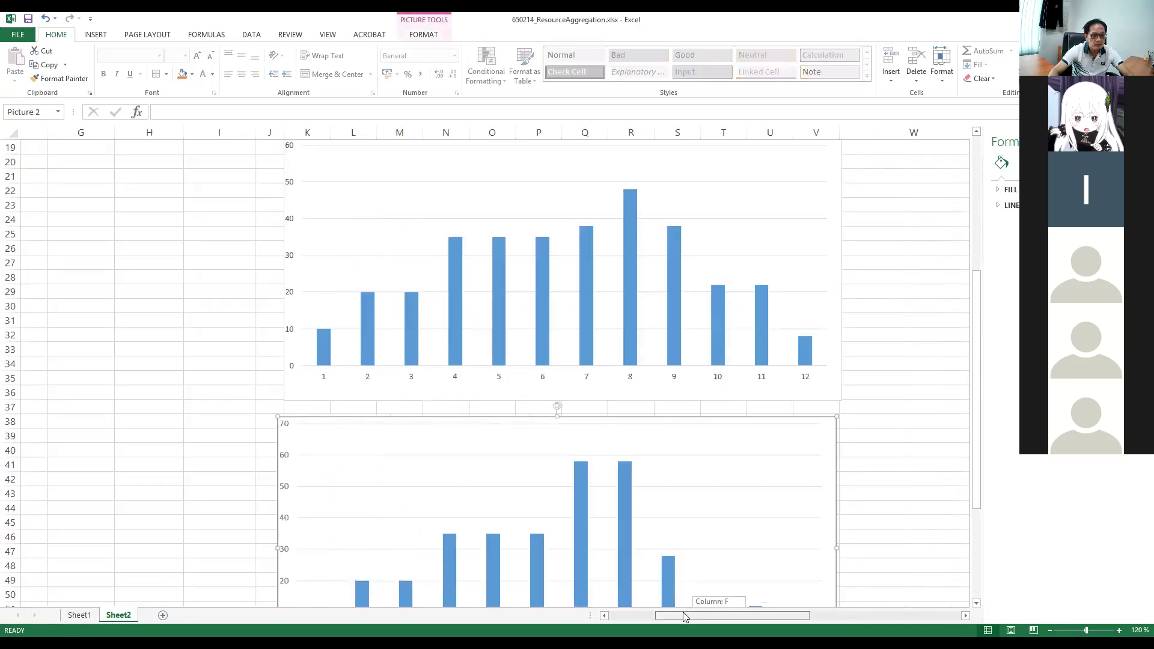
left_click_drag(609, 491, 610, 488)
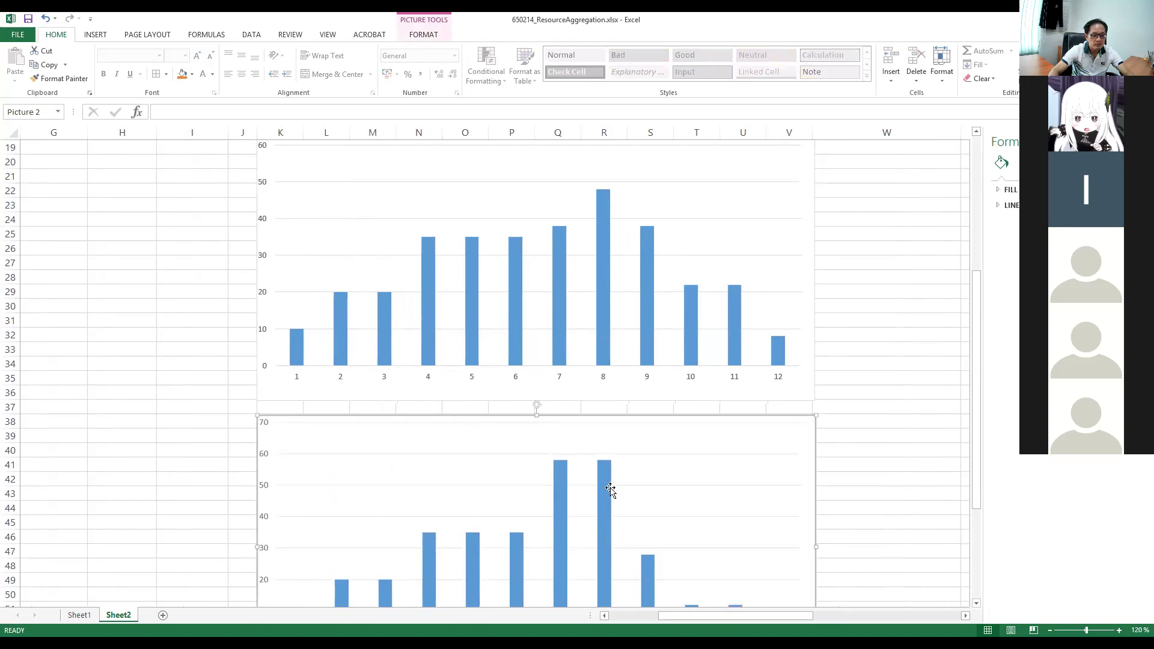
- Compare the current daily worker chart with the earlier chart picture below it and the totals in row 13
scroll(556, 490, "up", 1)
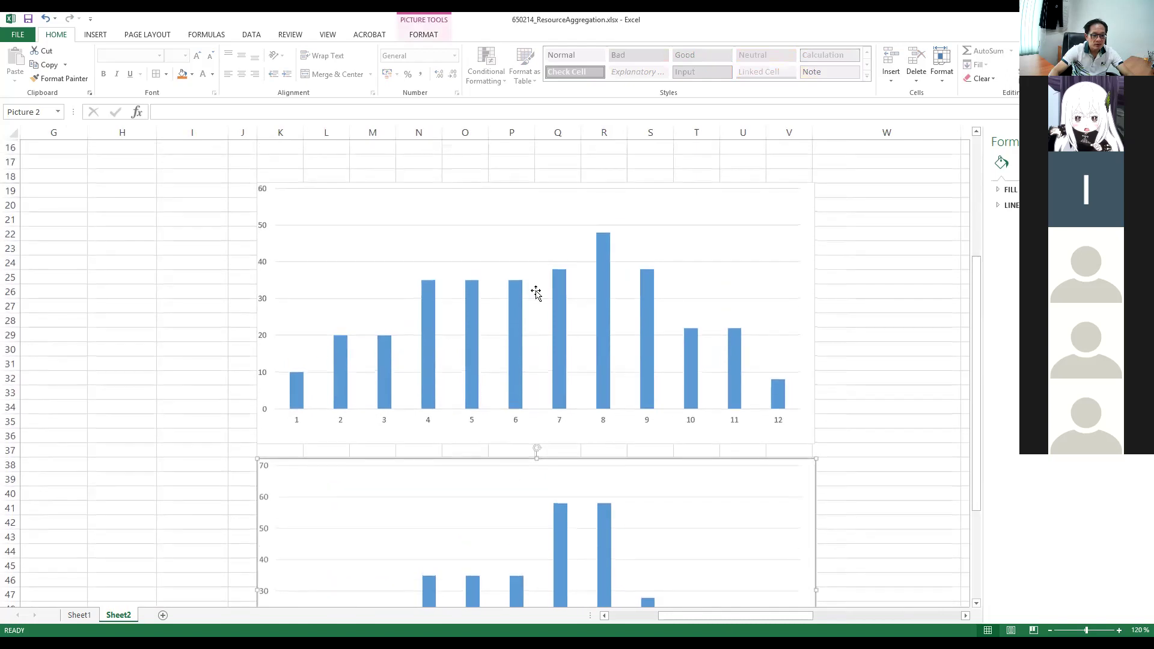
scroll(548, 410, "up", 3)
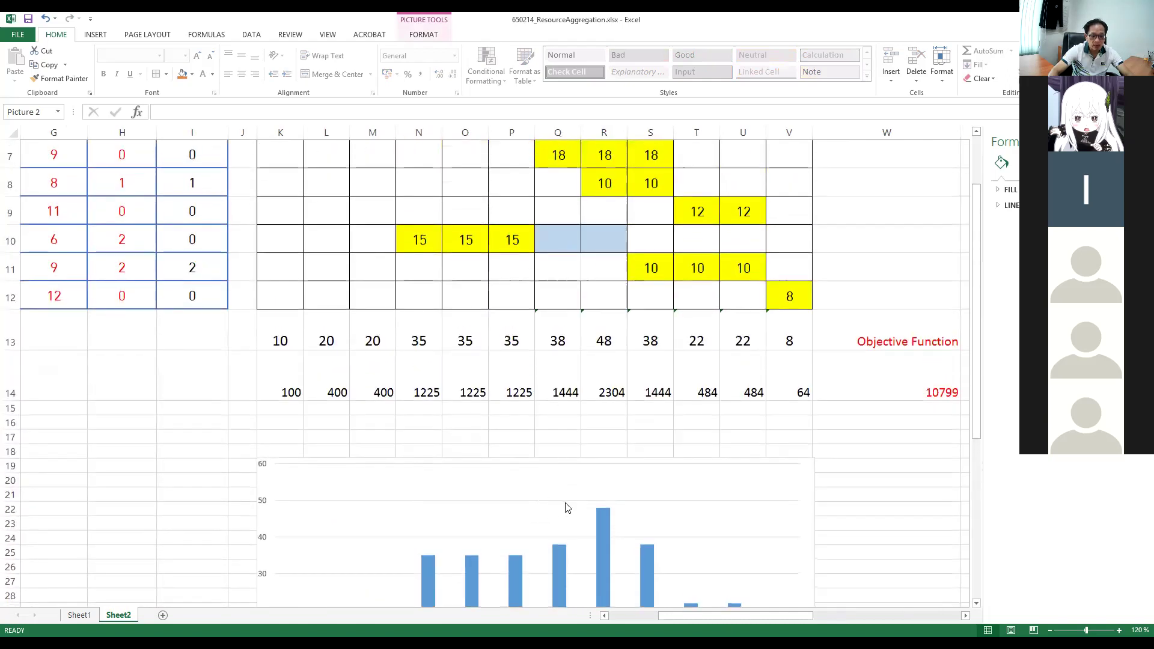
scroll(567, 508, "down", 7)
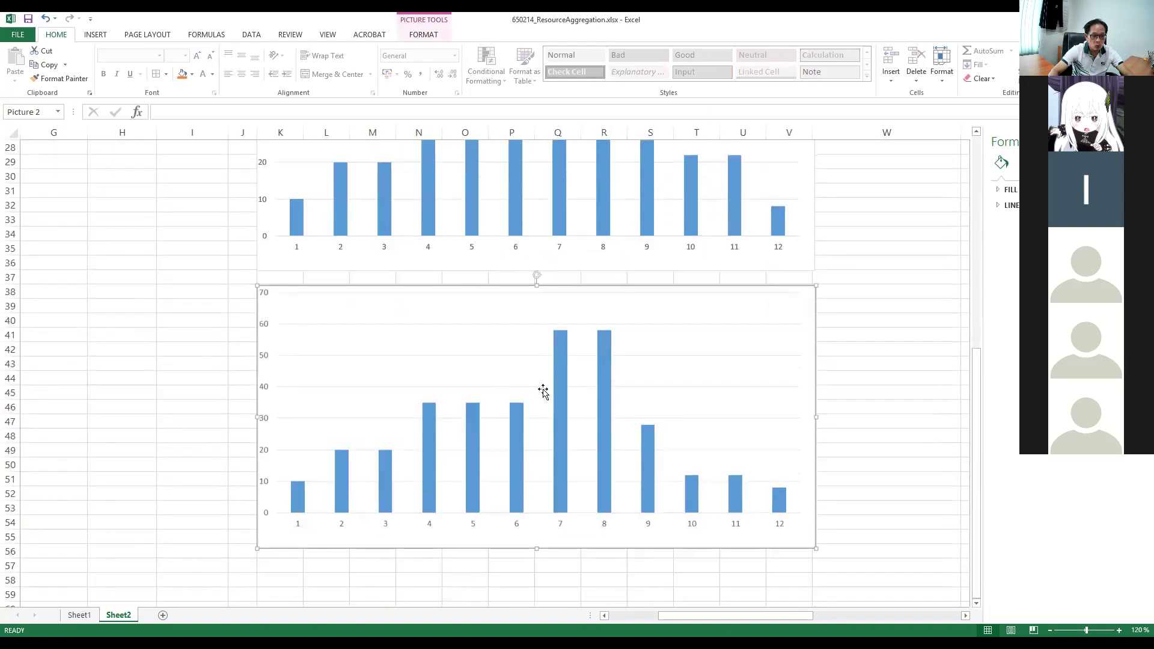
scroll(553, 423, "up", 3)
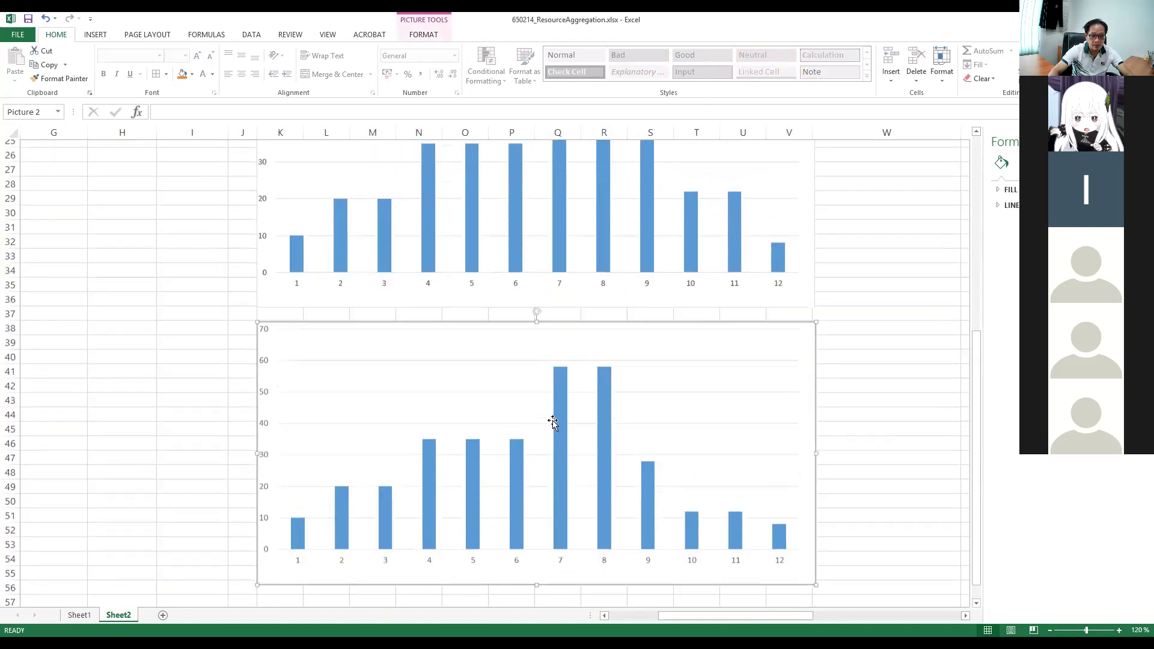
scroll(590, 284, "up", 1)
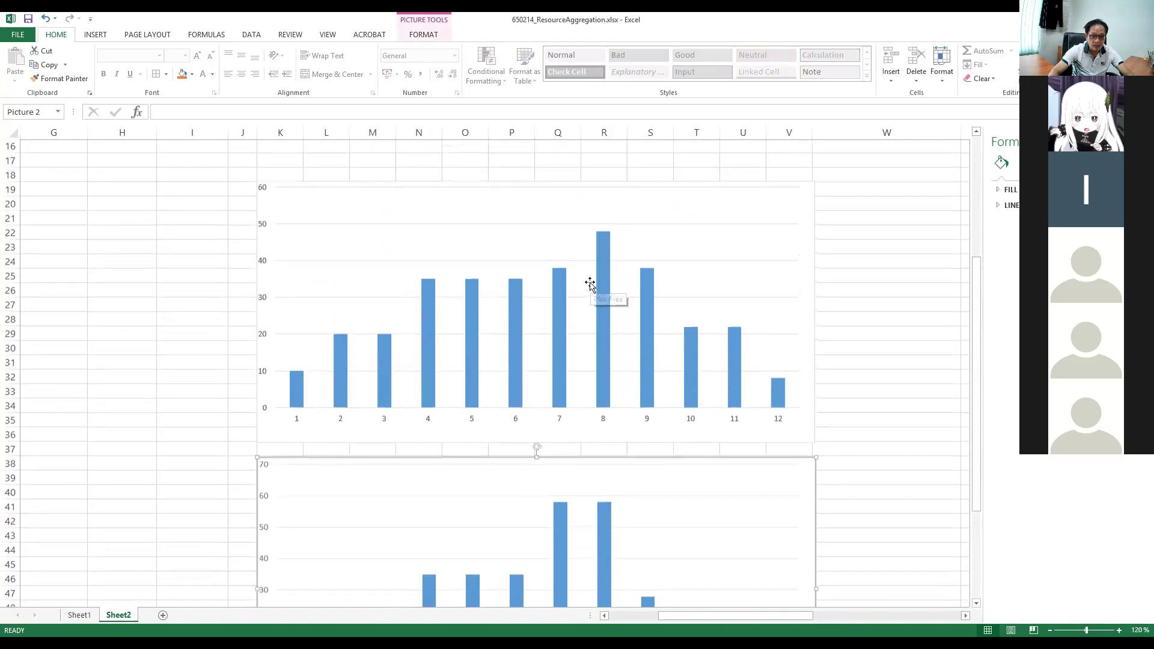
scroll(567, 265, "up", 3)
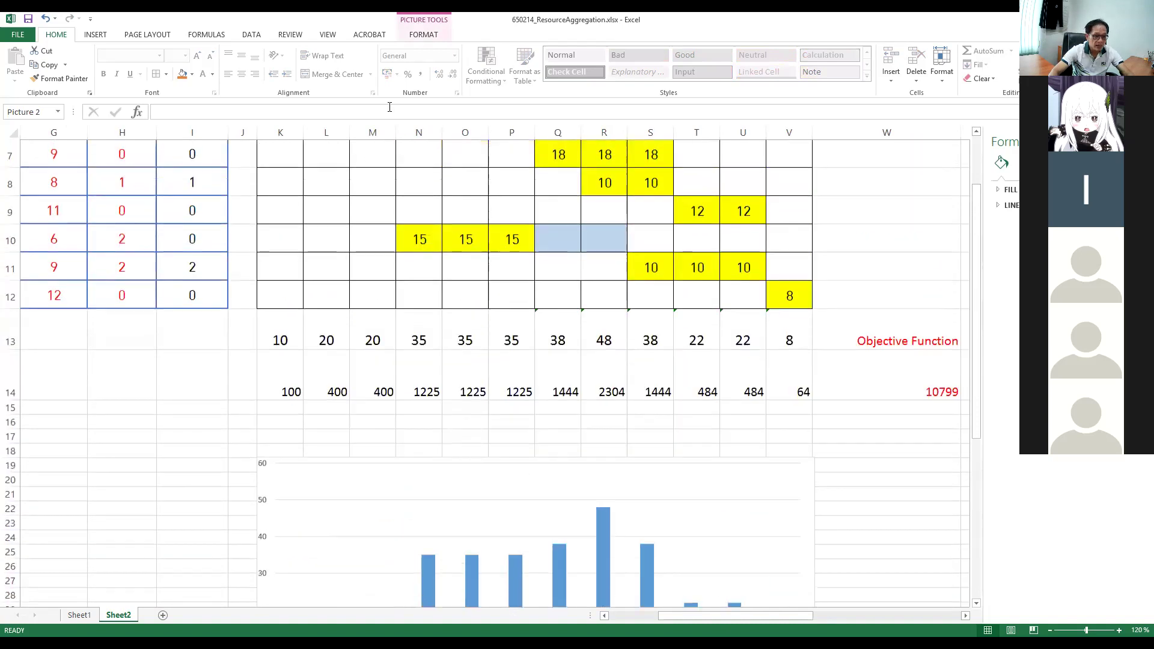